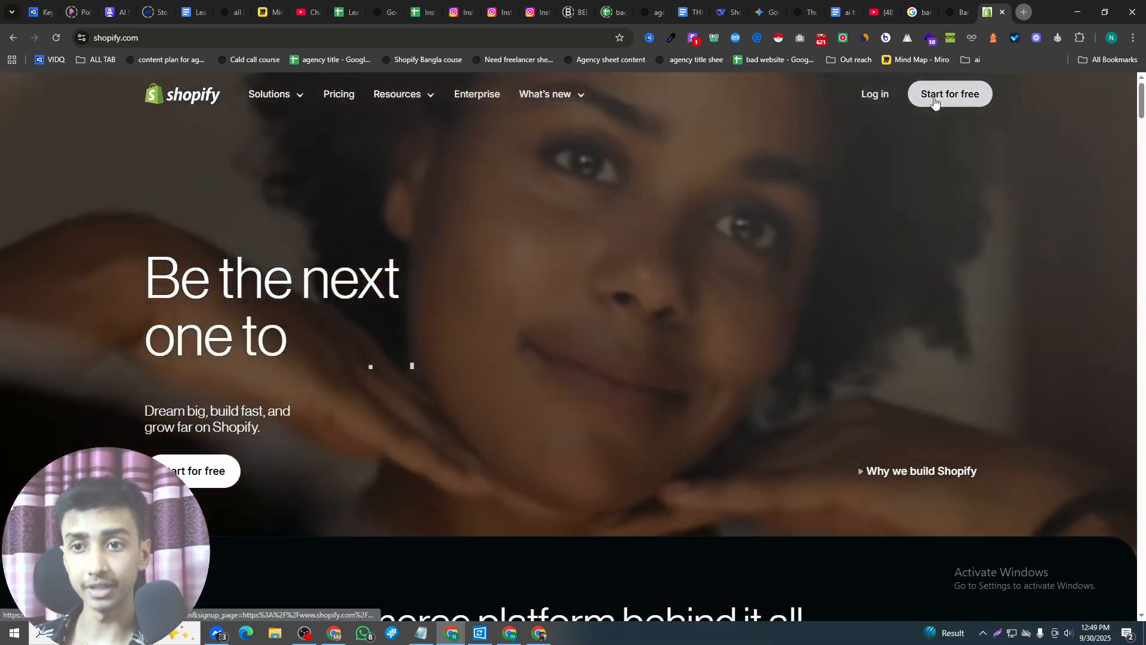
- Start the free Shopify sign-up, choose to add another account, and place the cursor in the e-mail field
left_click(928, 100)
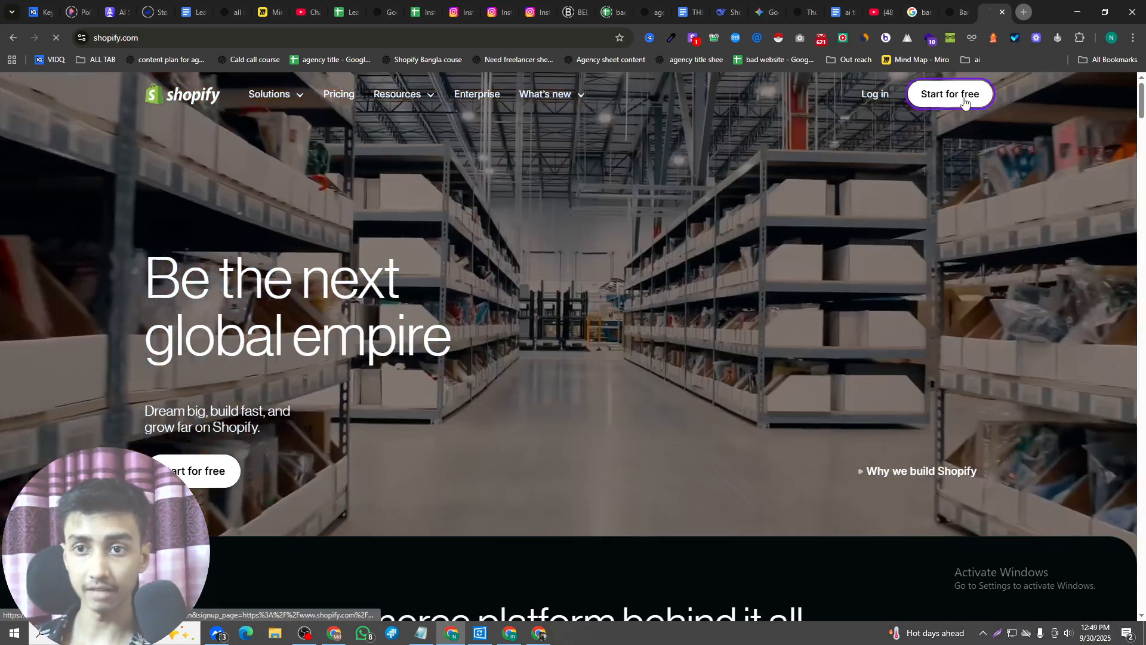
left_click(964, 101)
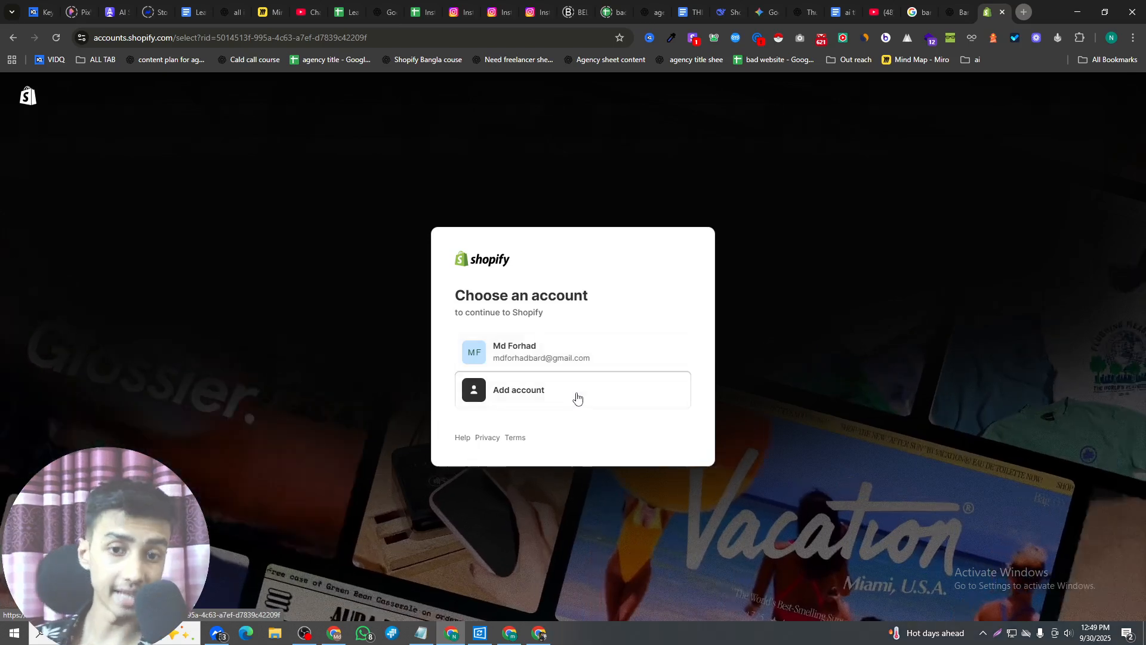
left_click(581, 391)
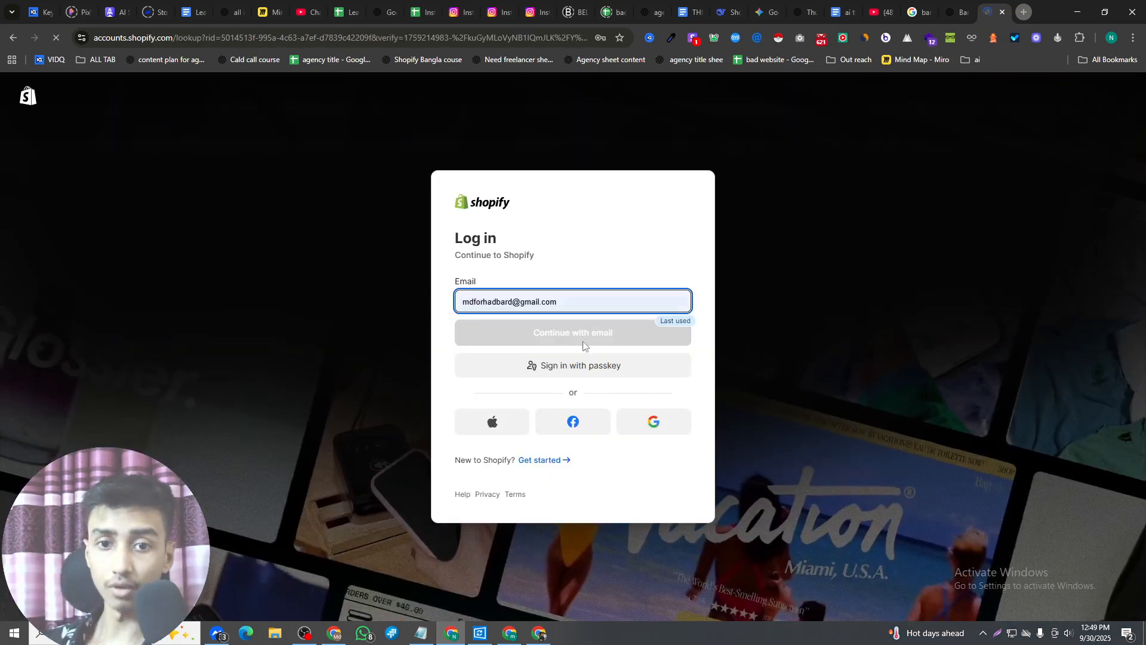
left_click(550, 311)
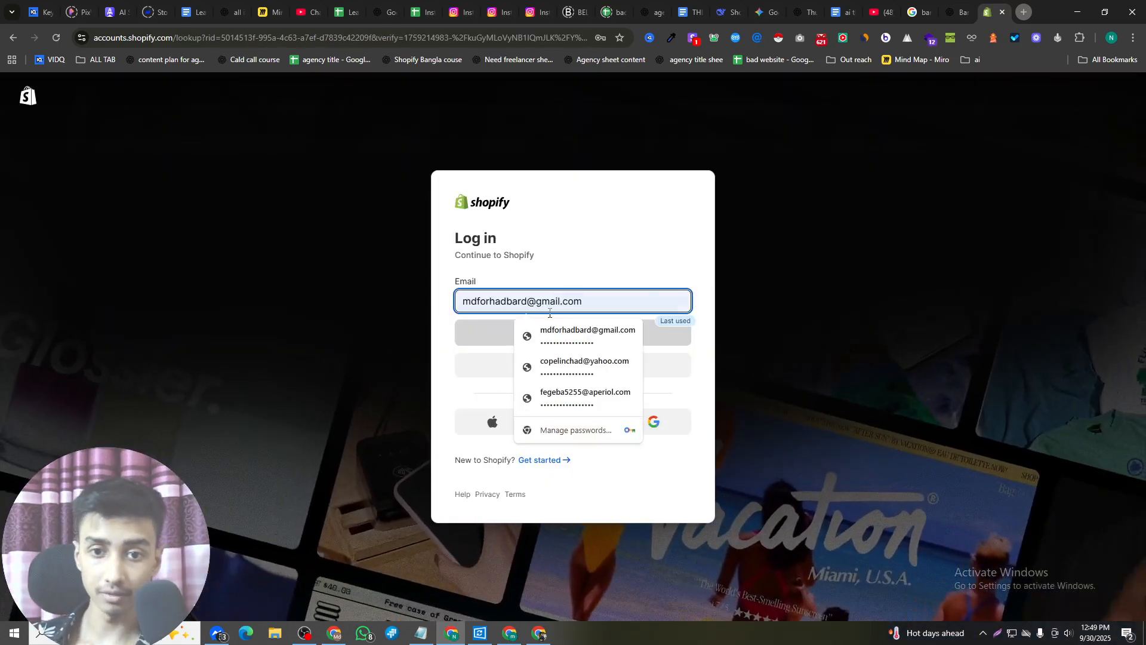
left_click(561, 311)
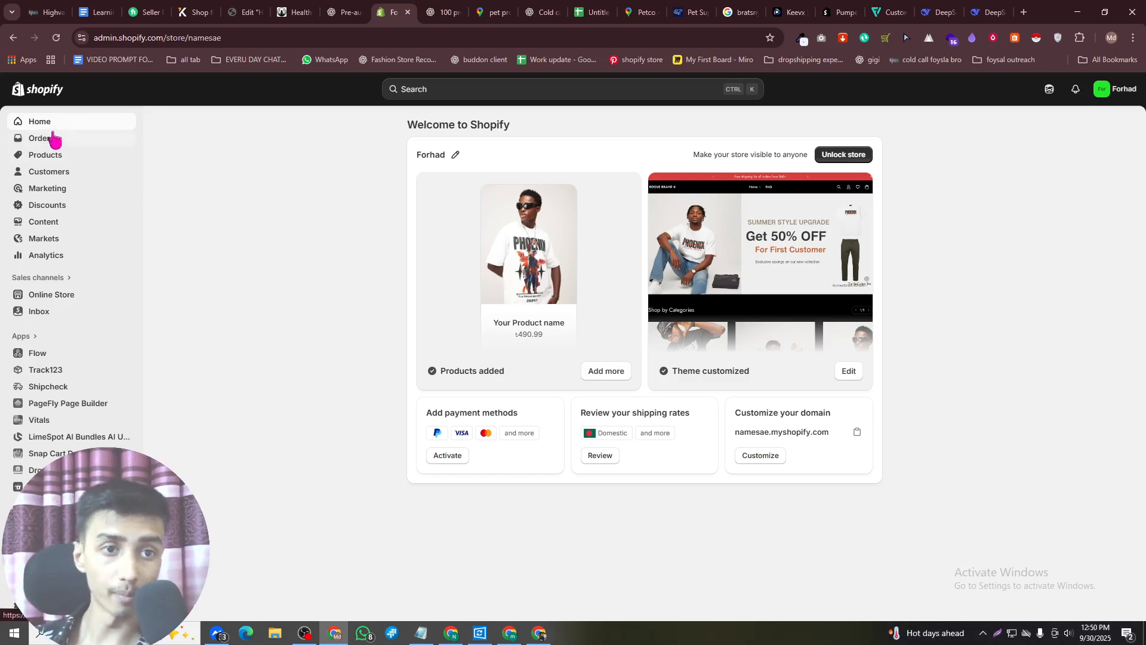
- Look through the store's orders and its products, including the collections and inventory pages
left_click(50, 139)
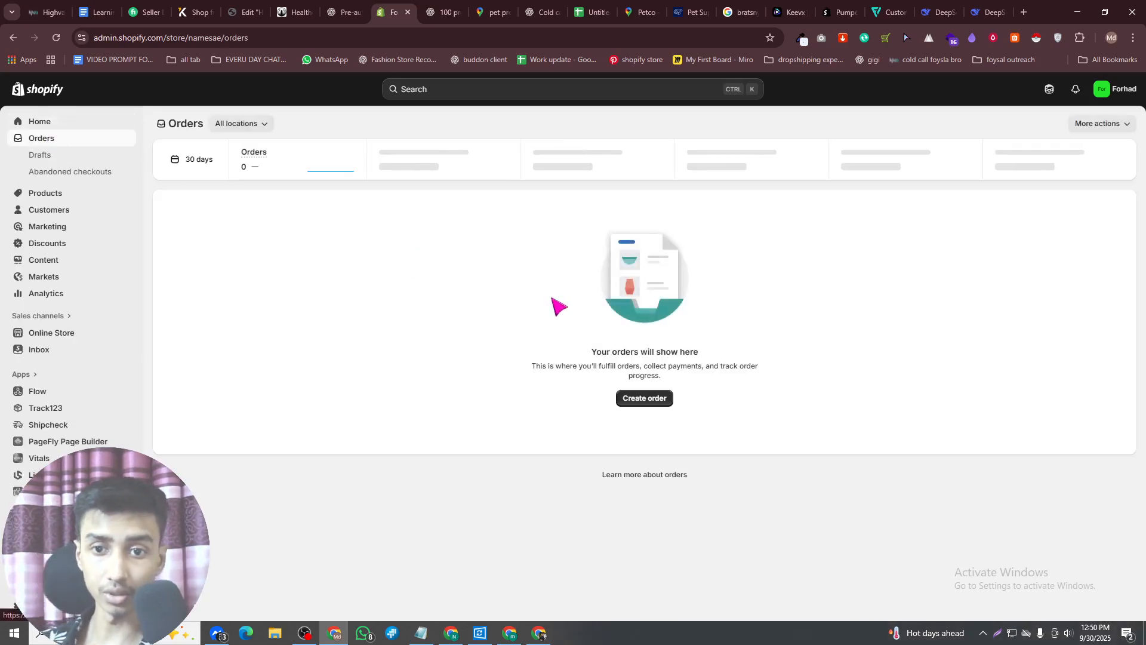
left_click(81, 196)
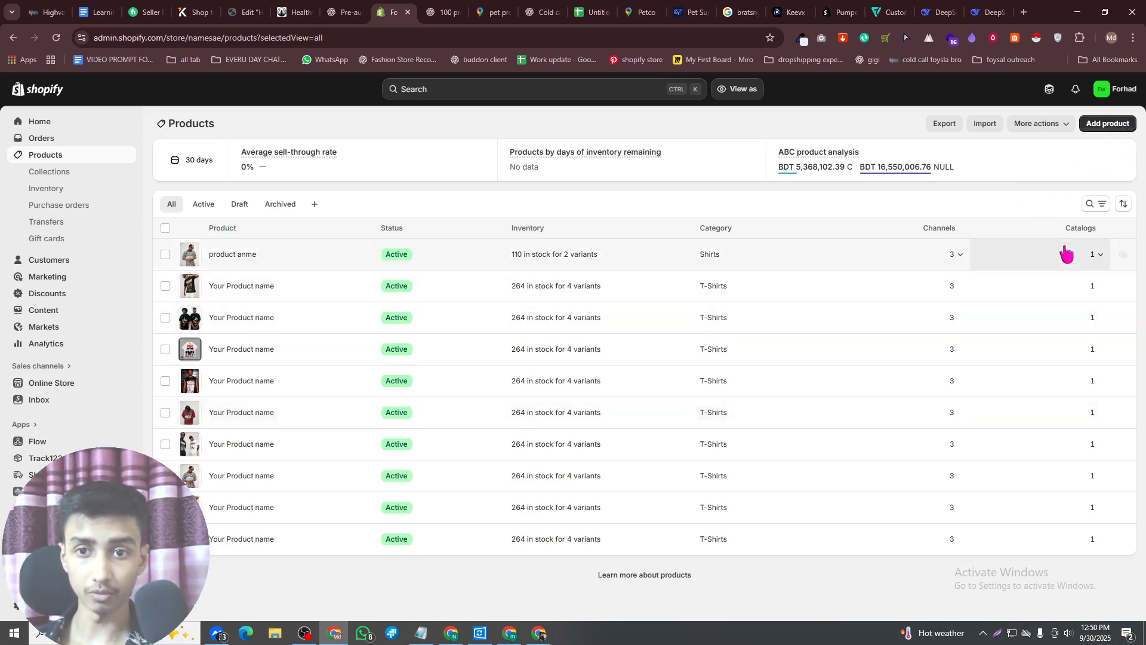
left_click(83, 173)
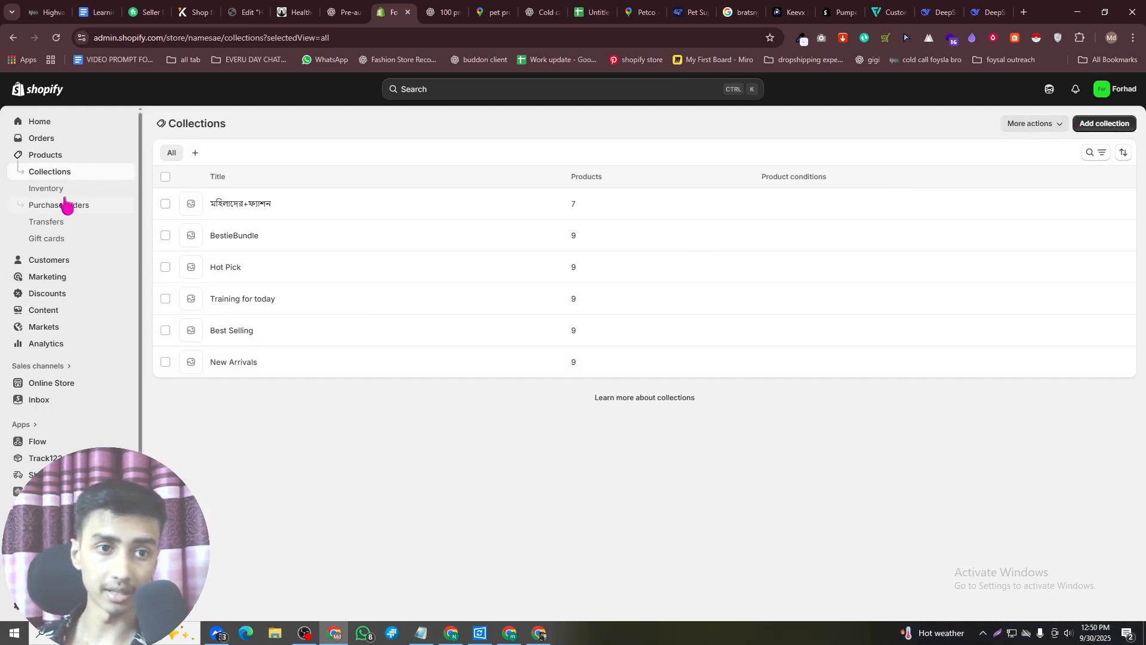
left_click(60, 190)
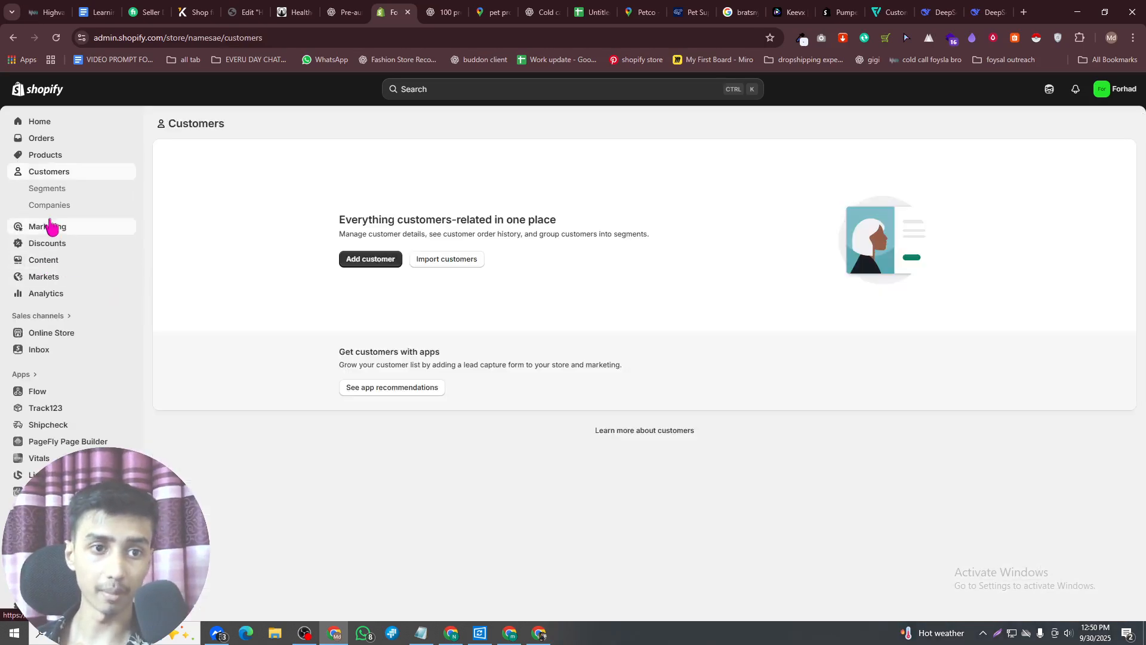
- Review the store's marketing overview, its campaigns and the channel attribution report
left_click(50, 226)
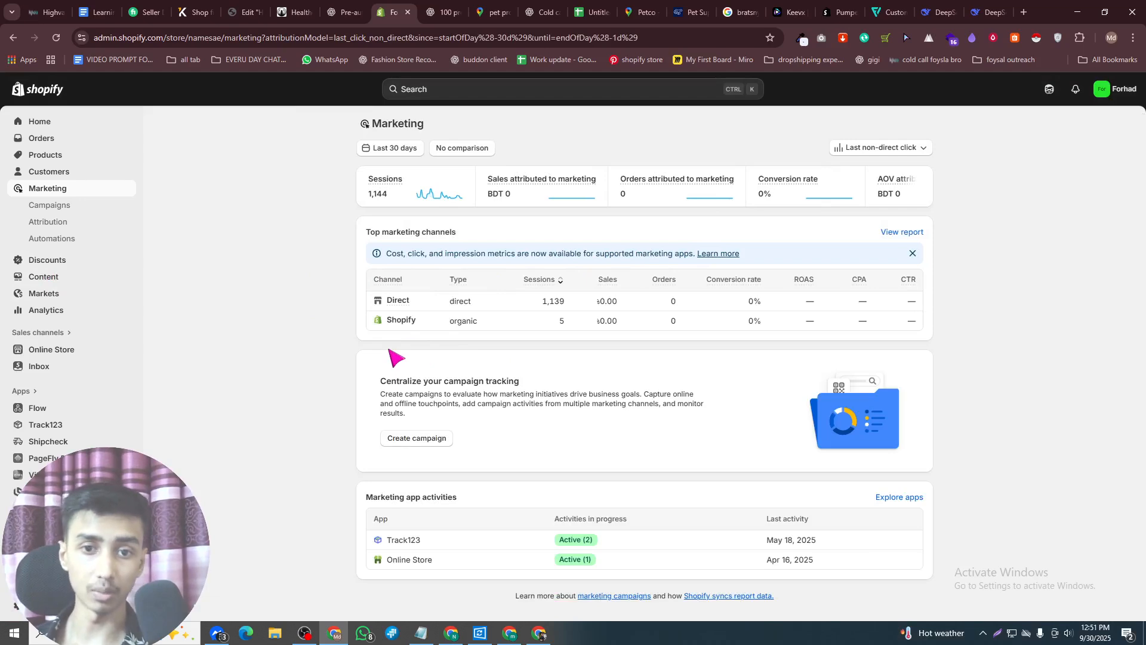
left_click(51, 205)
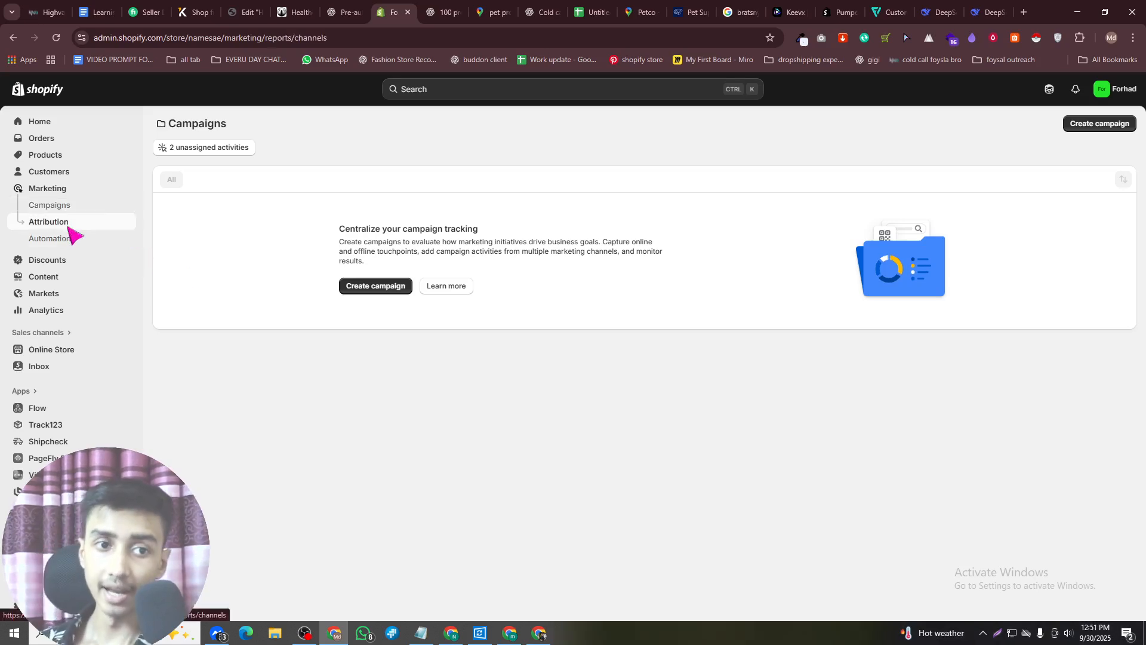
left_click(68, 226)
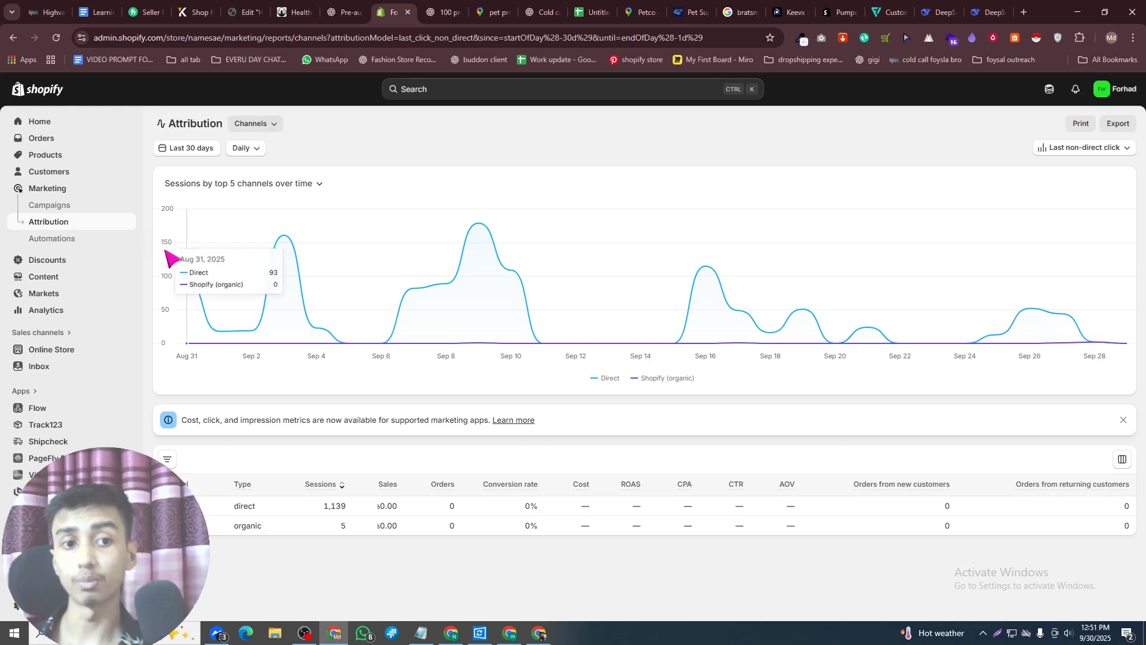
- Review the store's discounts and the discount types offered for a new one, without creating any
left_click(45, 263)
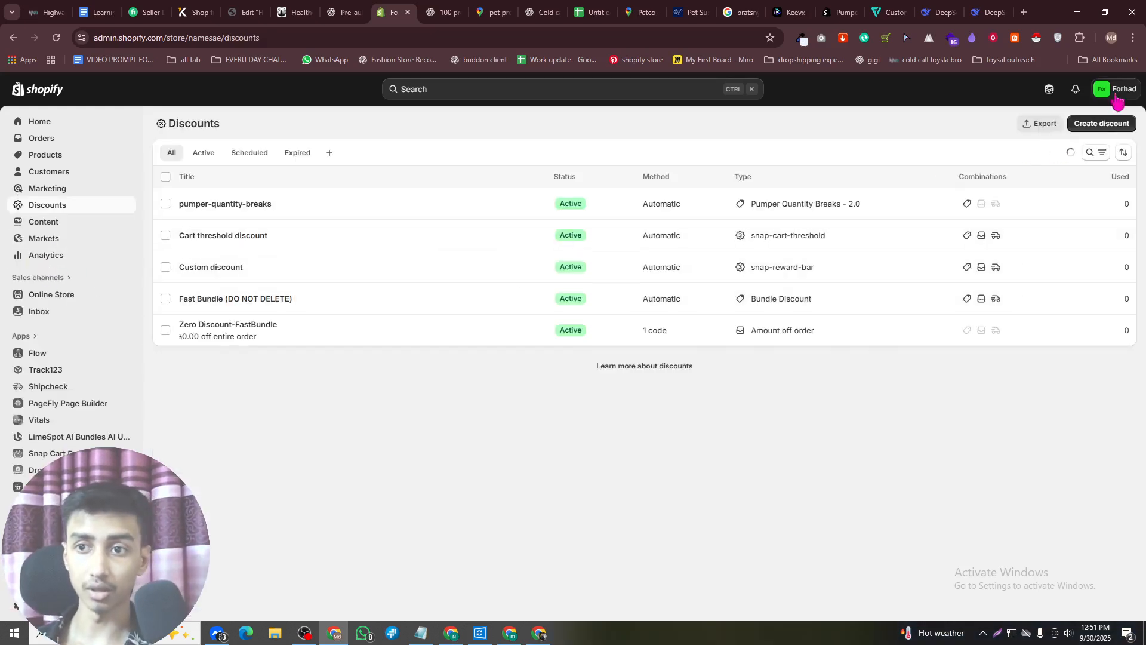
left_click(1104, 124)
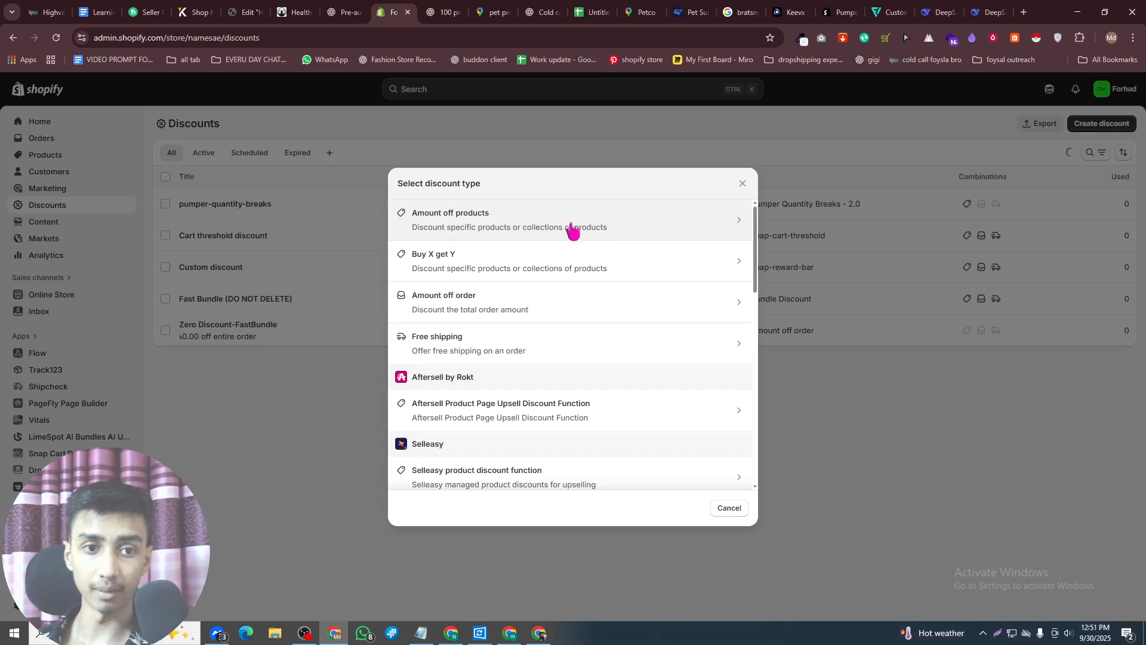
left_click(87, 244)
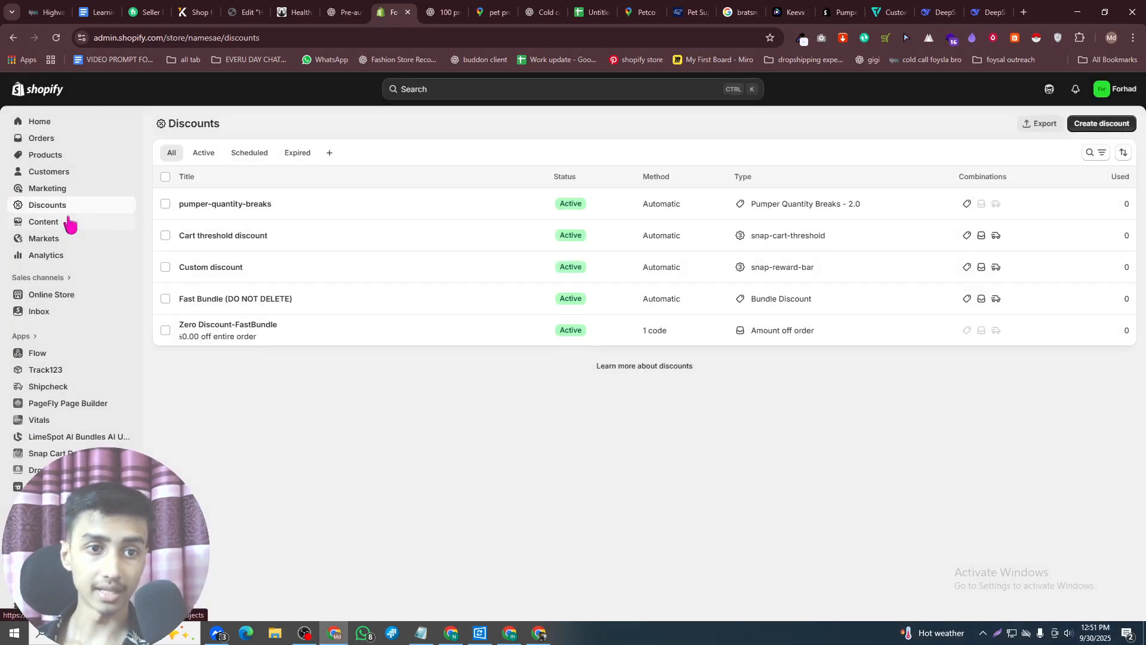
- Look through the store's metaobjects and files, and check the file upload dialog without choosing a file
left_click(69, 223)
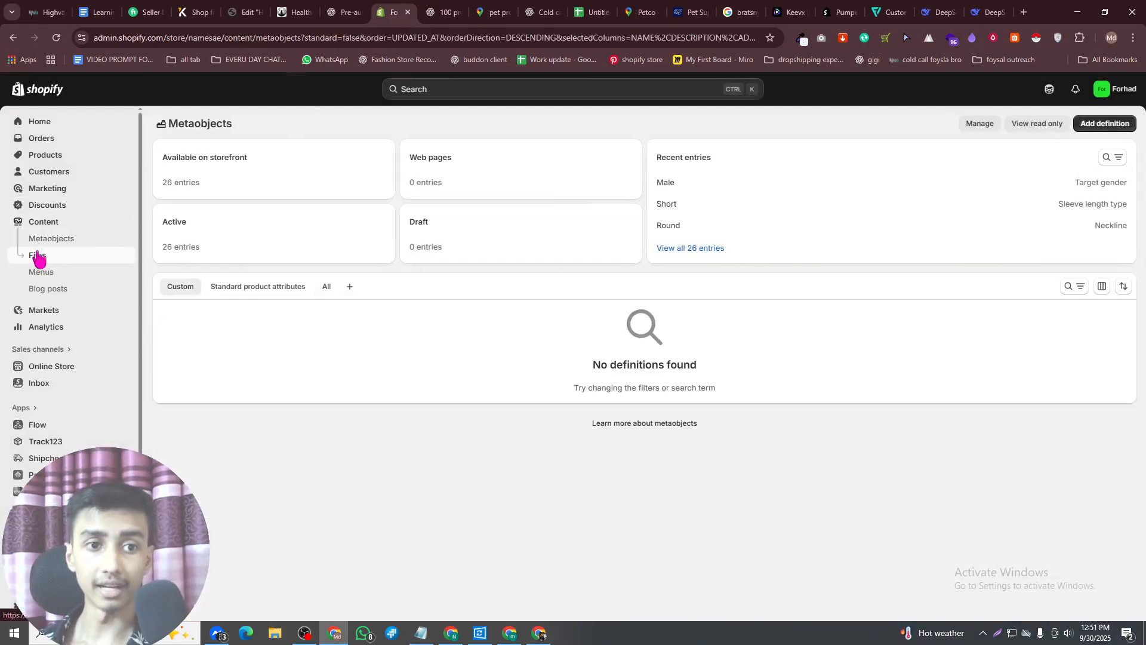
left_click(38, 257)
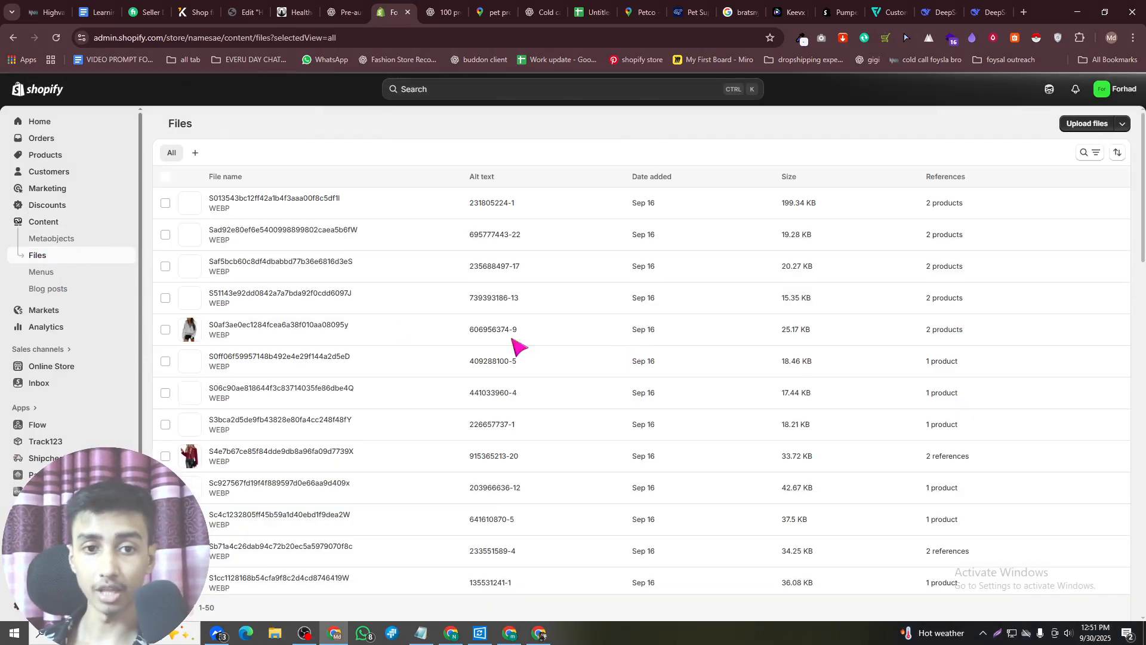
left_click(1086, 124)
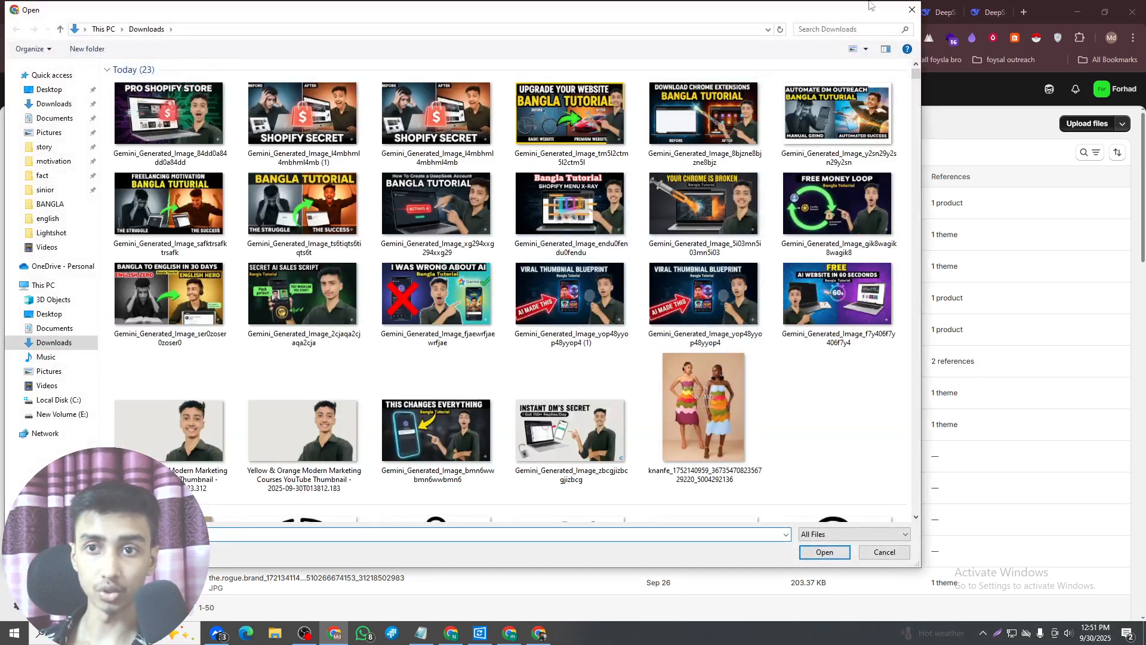
left_click(911, 10)
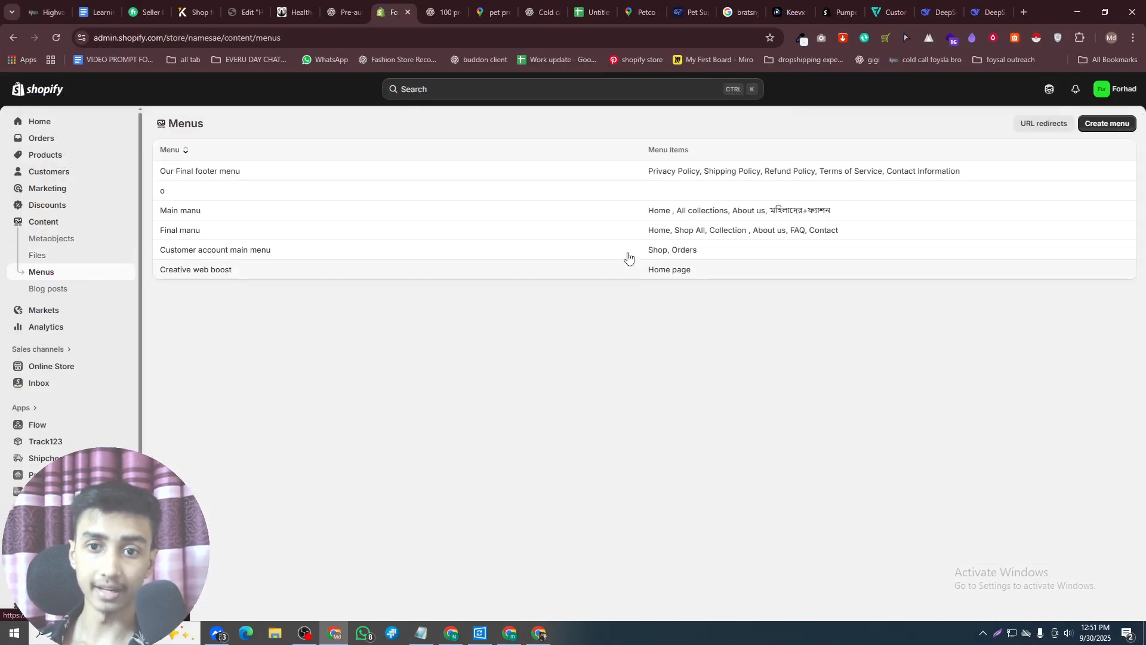
- View the blank forms for adding a new menu and a new blog post
left_click(1099, 126)
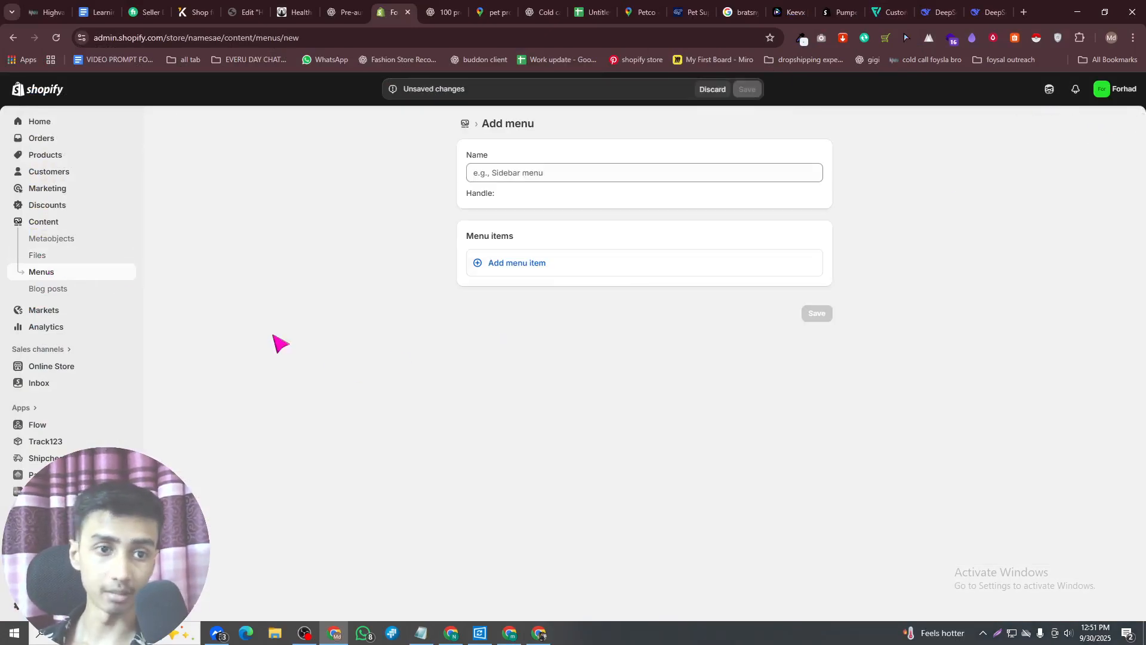
left_click(47, 287)
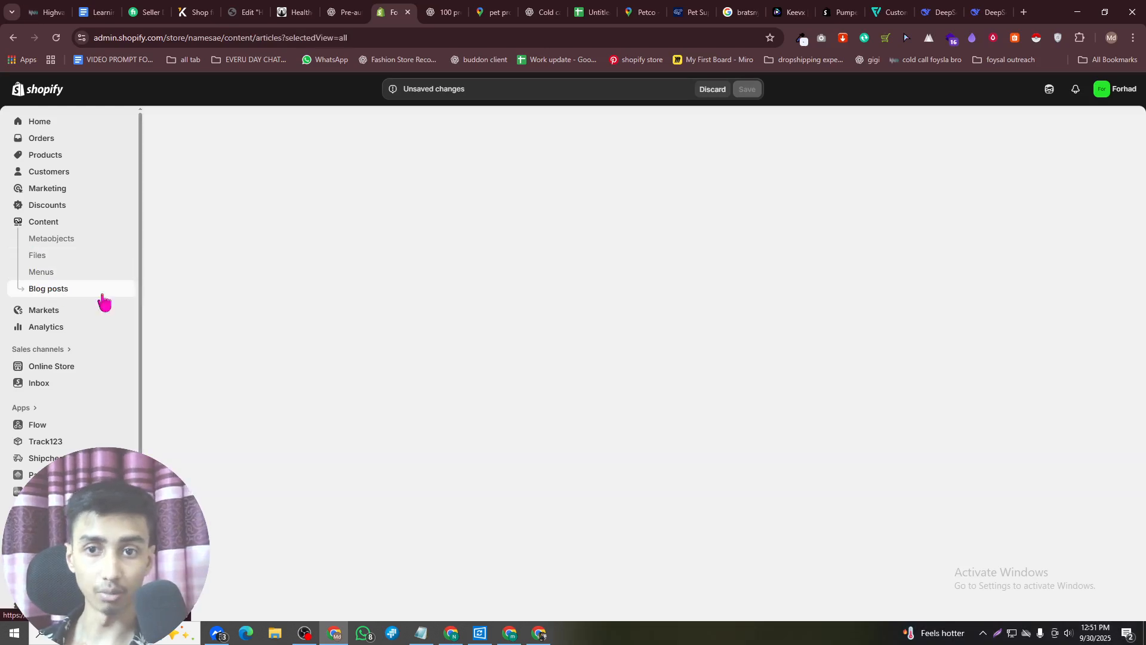
left_click(1105, 124)
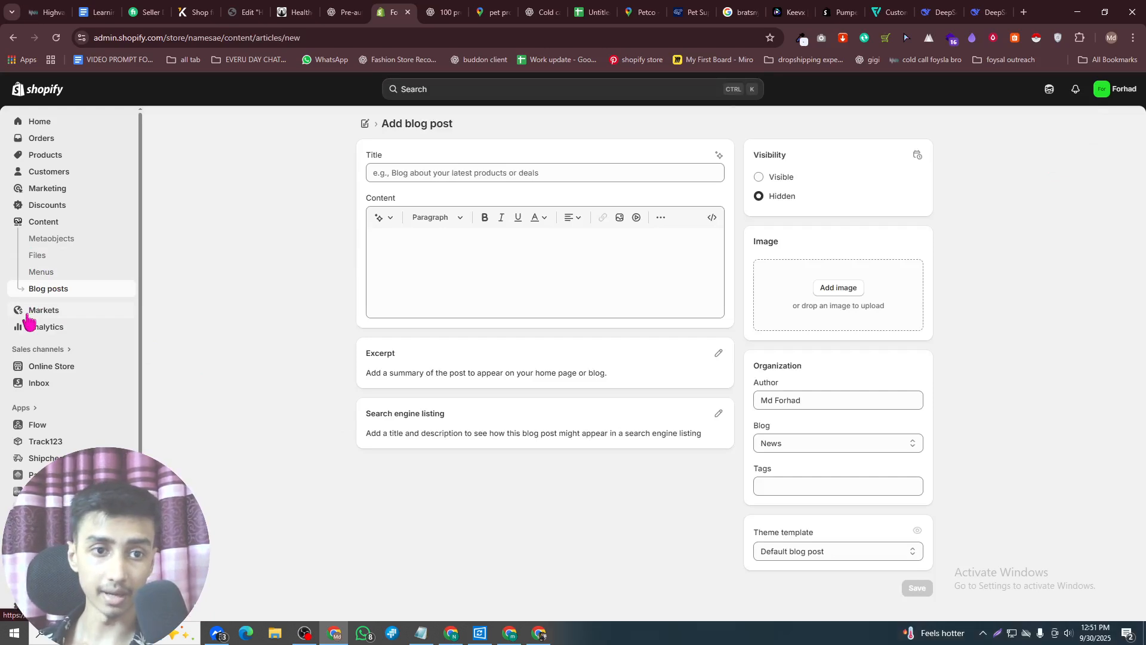
- Review the store's markets and its analytics, including the live view of visitors
left_click(37, 311)
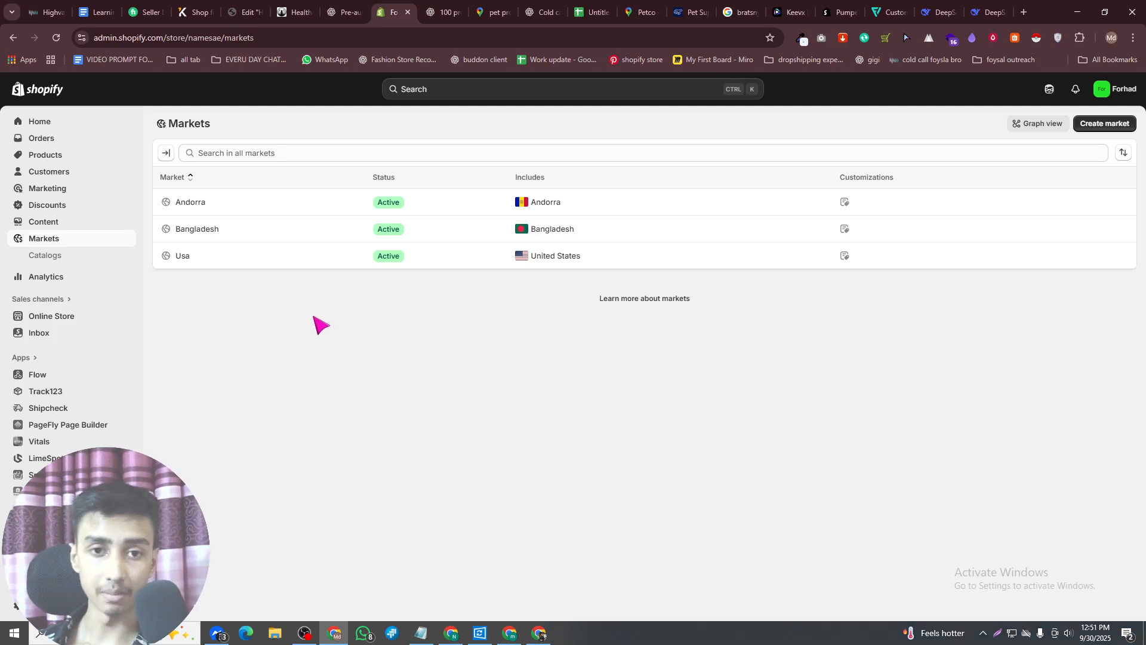
left_click(65, 276)
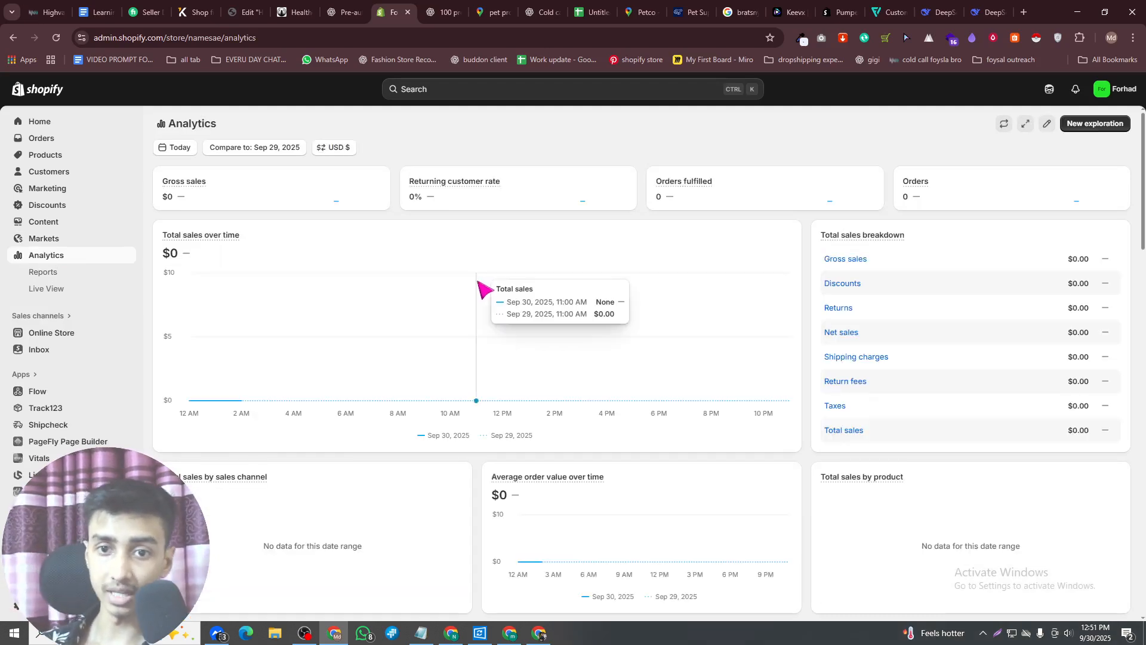
left_click(45, 293)
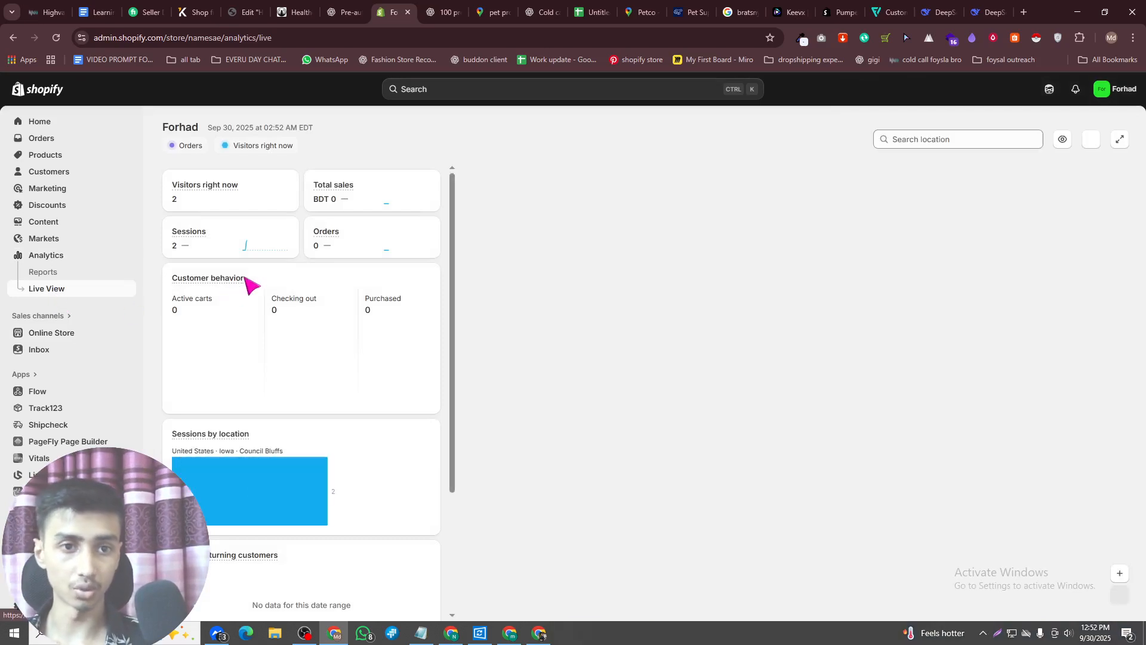
- Browse the online store's theme library and popular free themes, and open the Shopify Theme Store
left_click(43, 335)
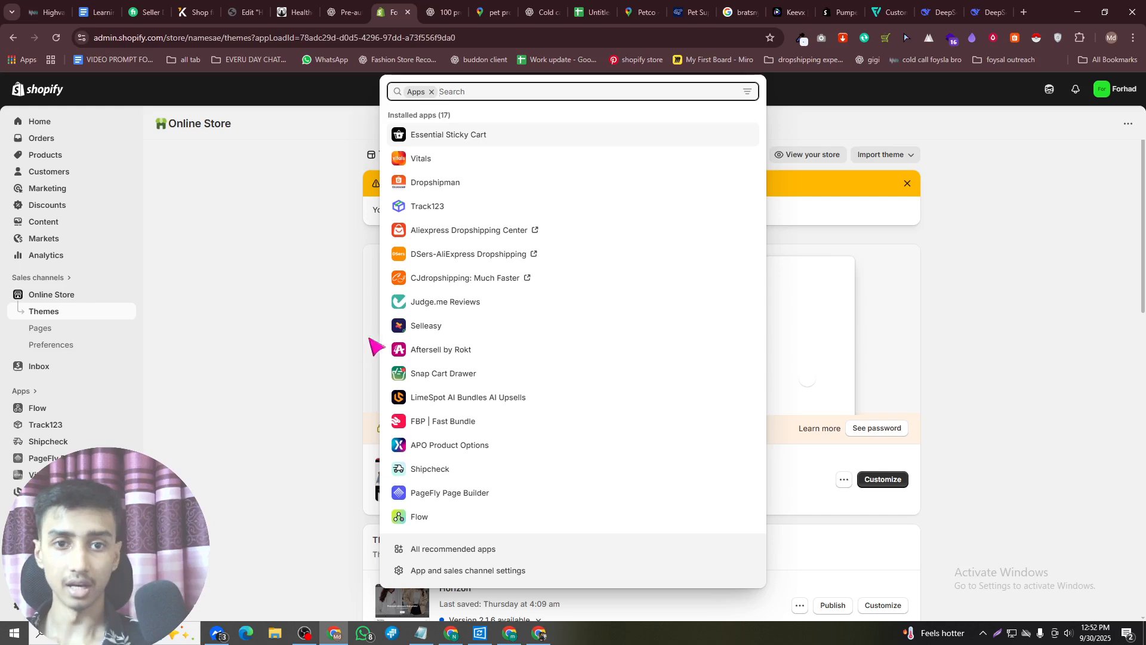
scroll(517, 322, "down", 1)
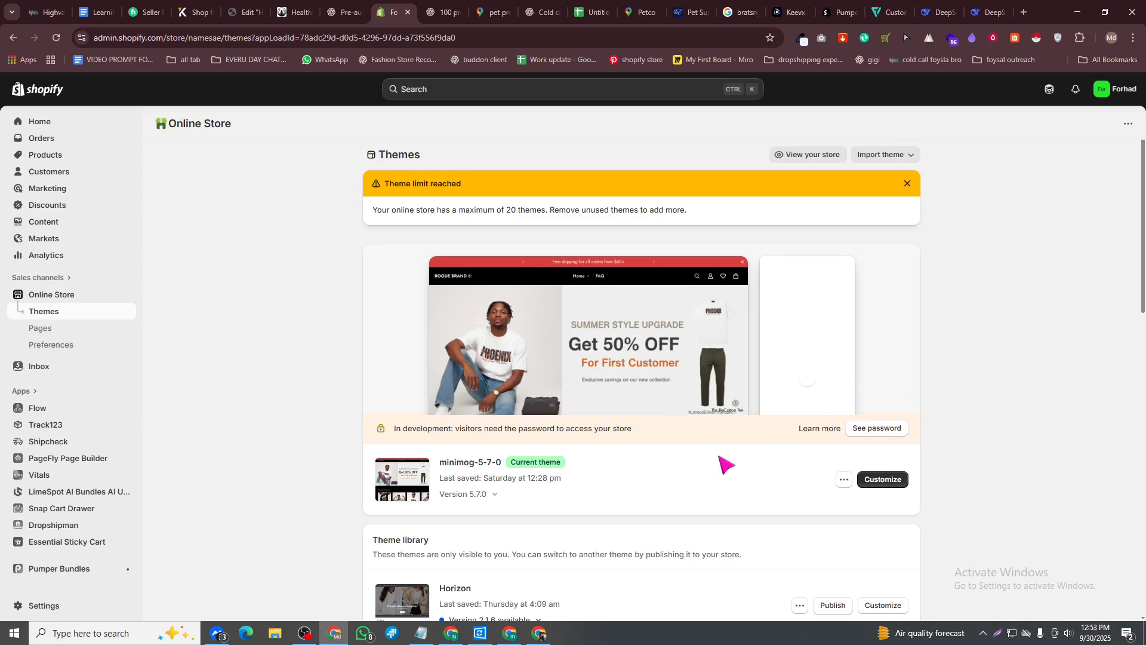
scroll(800, 440, "down", 5)
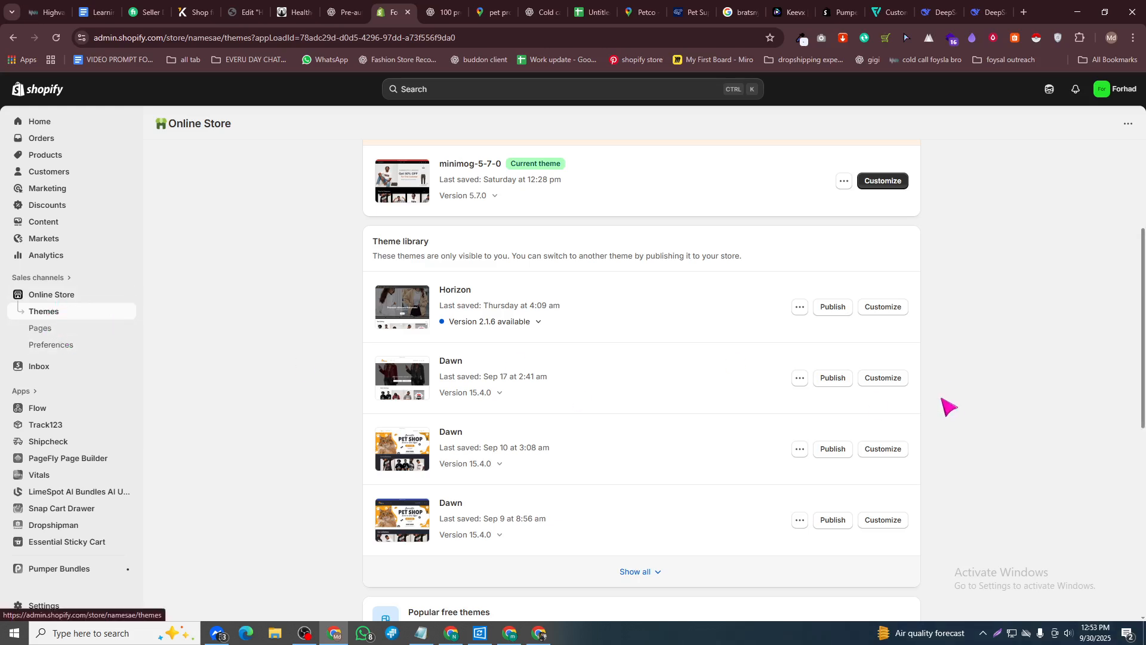
scroll(763, 443, "down", 8)
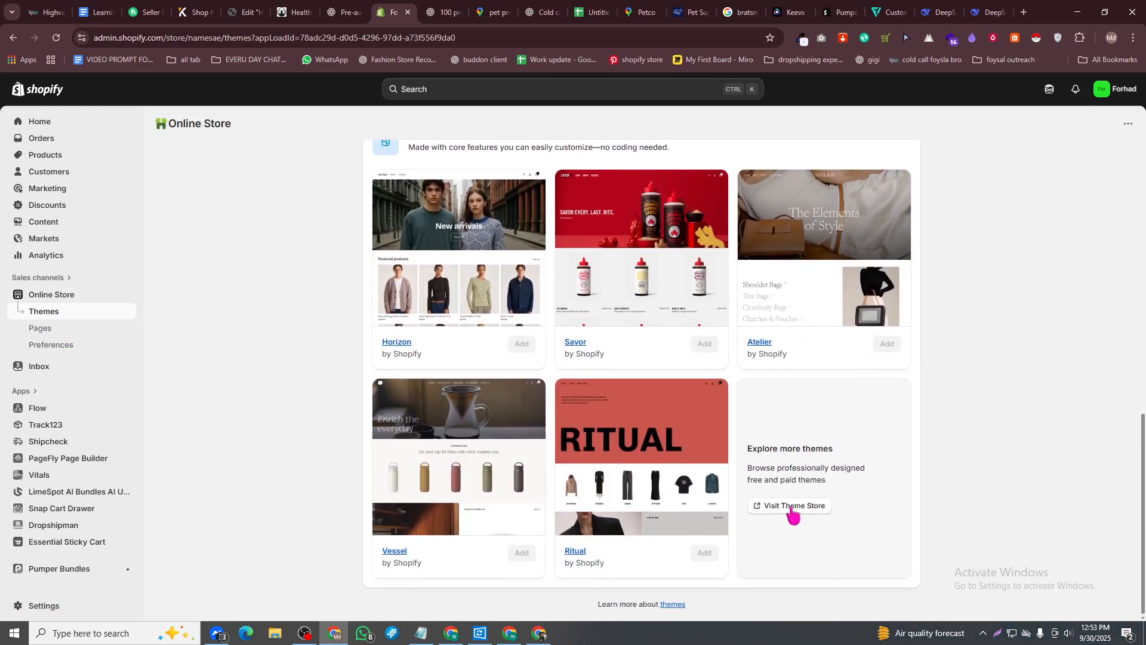
left_click(792, 507)
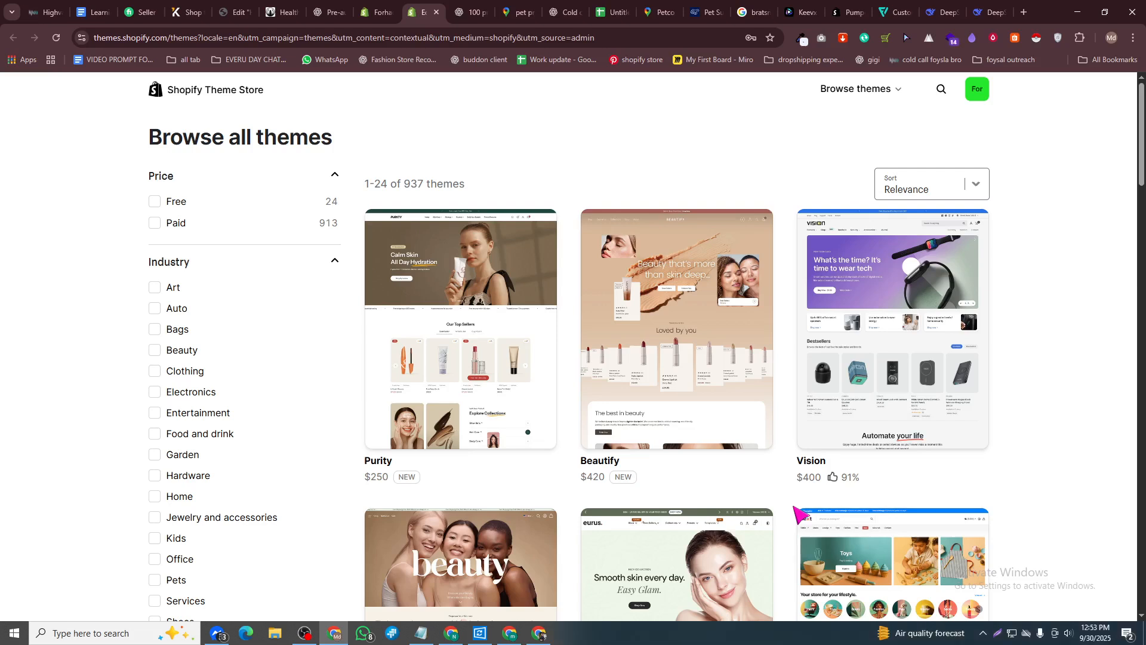
- Filter the Theme Store to free themes for the Clothing industry and browse the matching themes and remaining filters
left_click(157, 371)
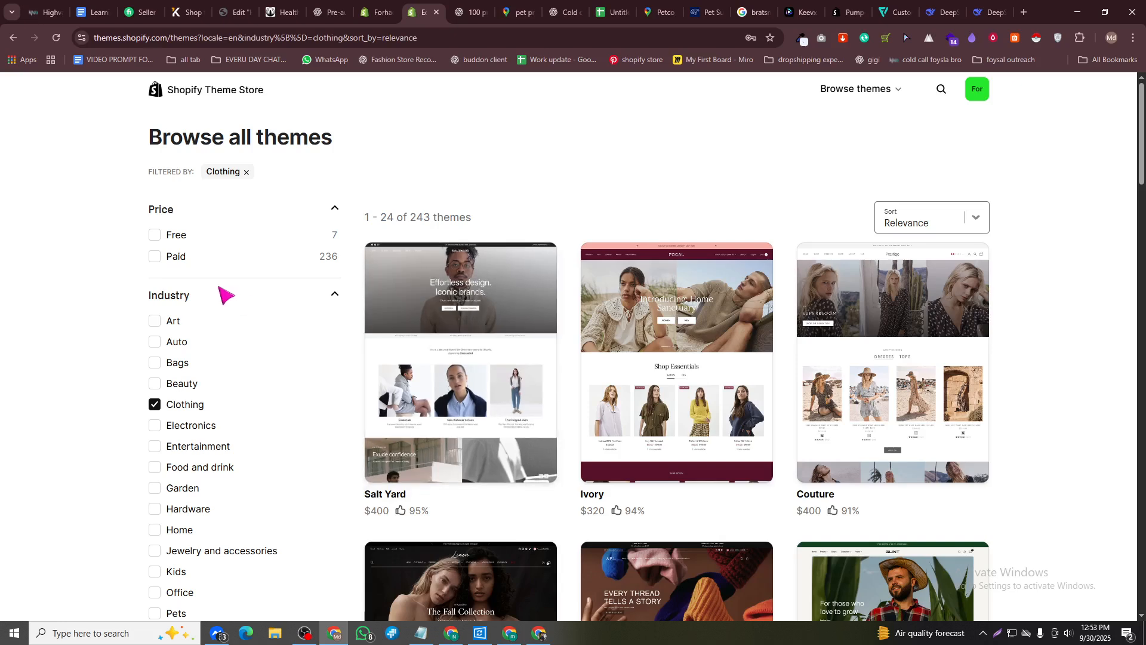
left_click(156, 257)
left_click(156, 257)
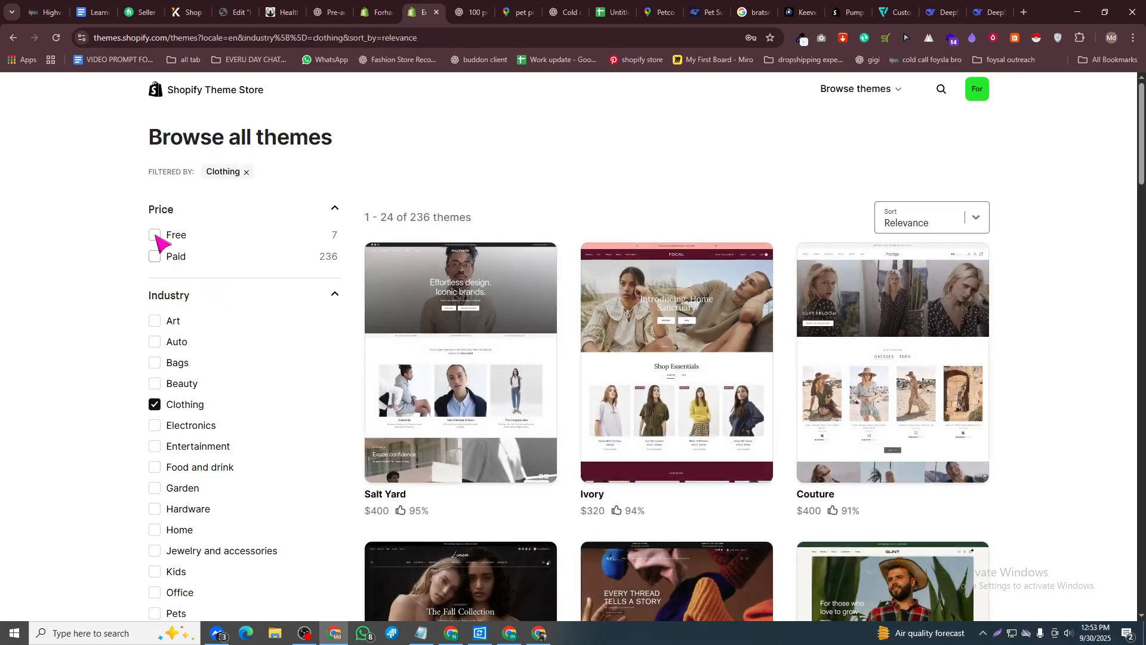
left_click(155, 235)
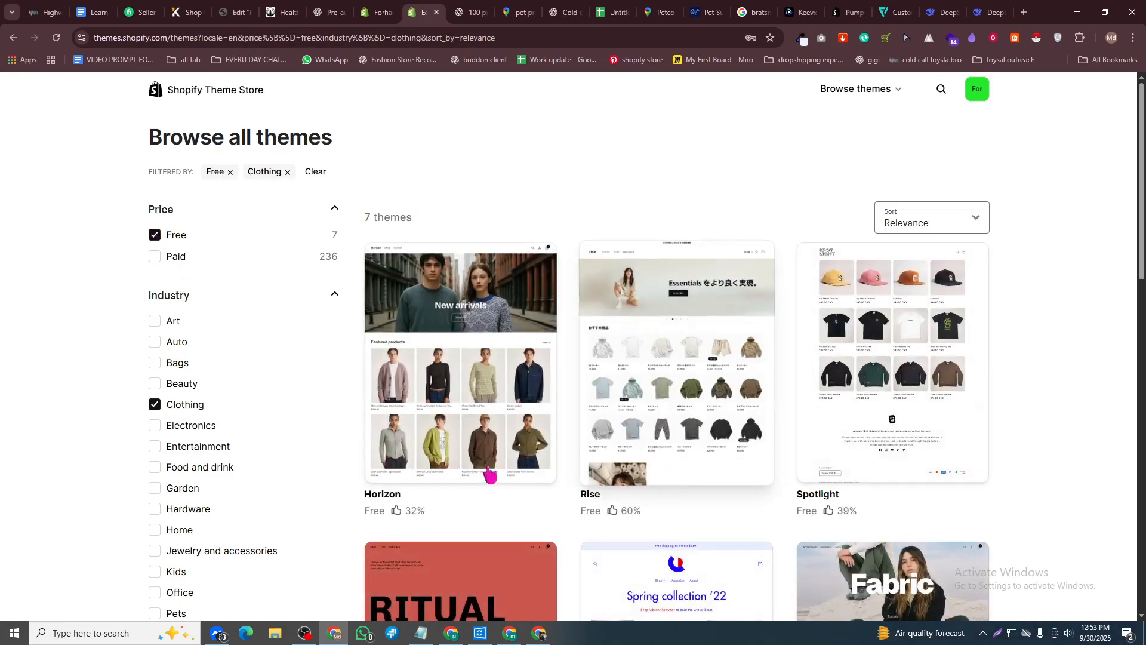
scroll(488, 475, "down", 9)
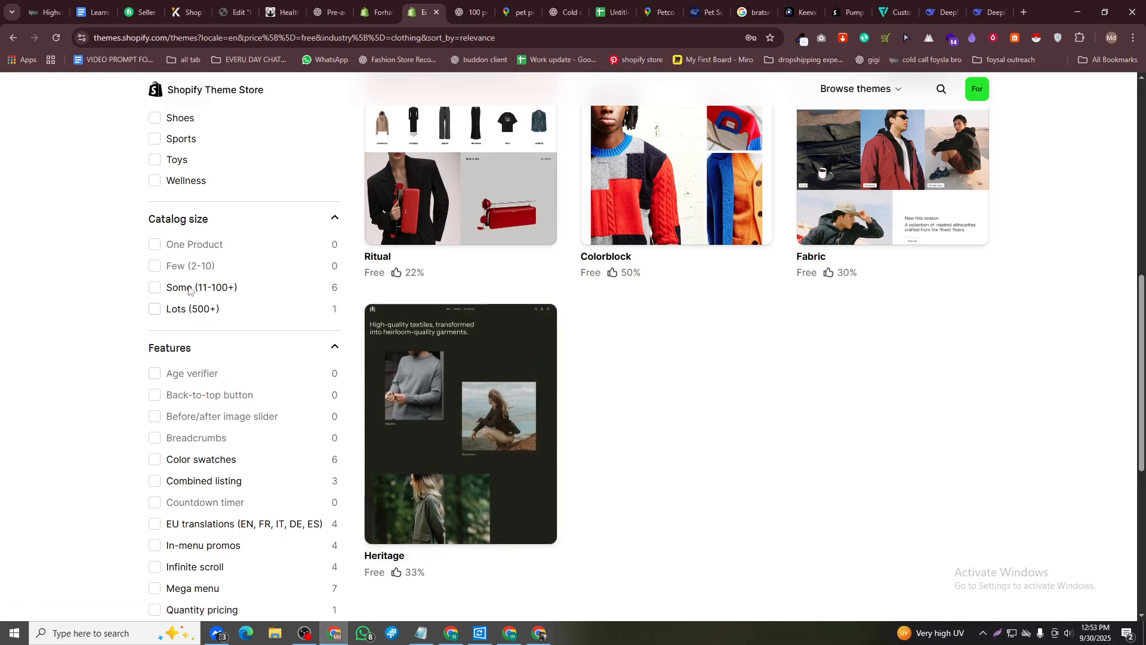
scroll(210, 264, "up", 2)
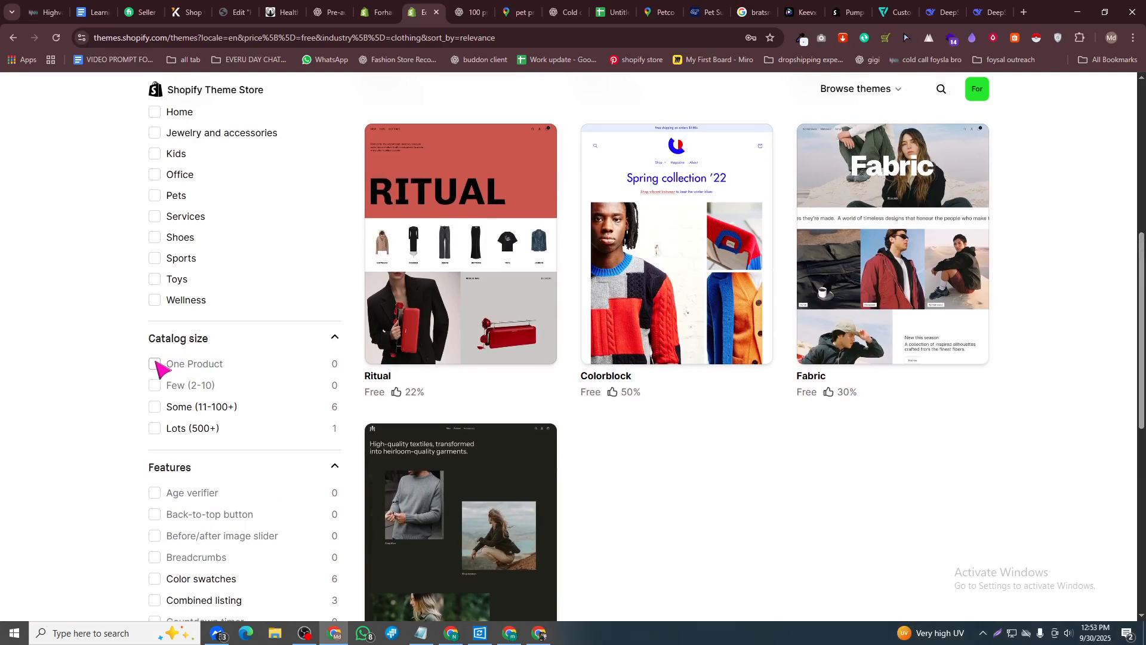
- Look through the remaining filters and narrow the free clothing themes to those with color swatches
scroll(272, 399, "up", 3)
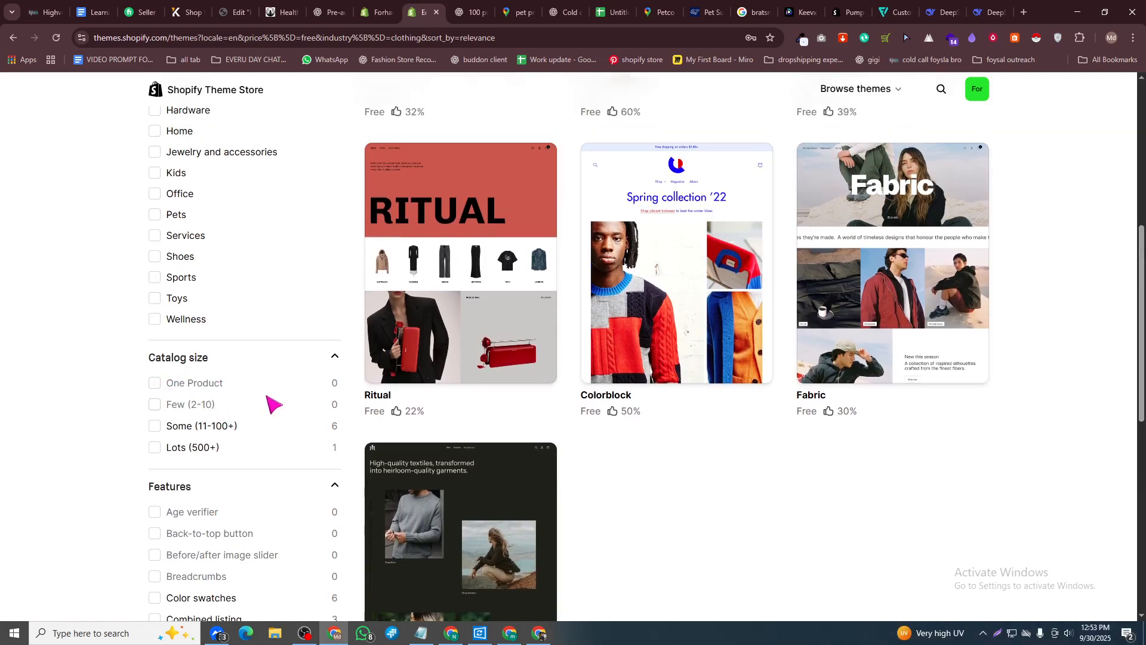
scroll(281, 429, "down", 4)
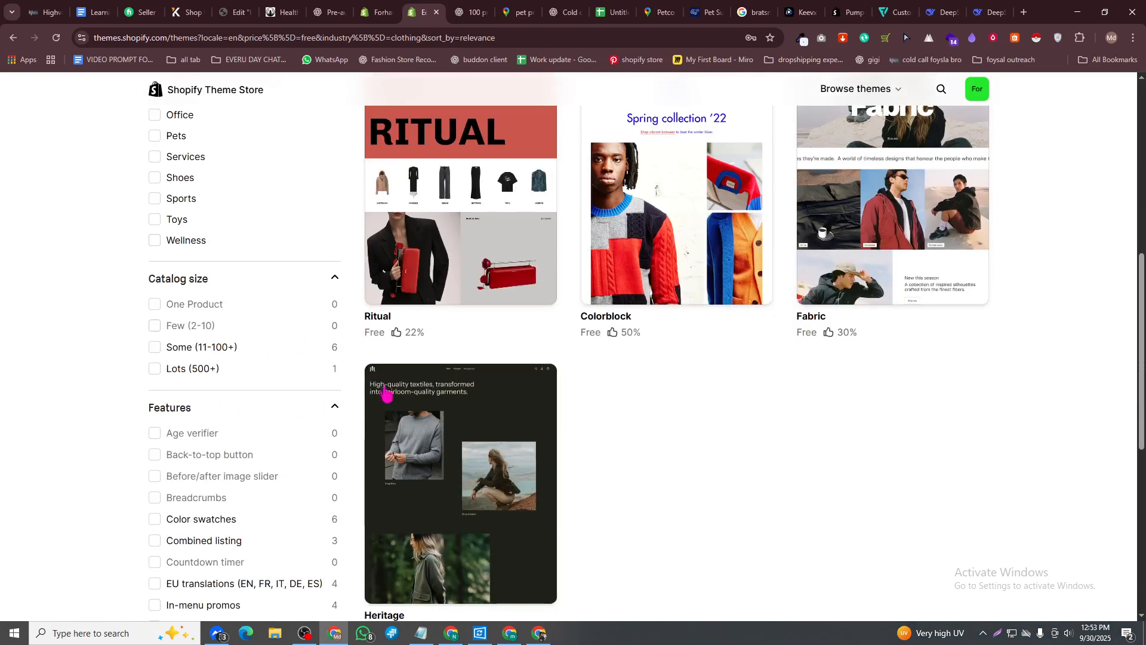
scroll(252, 388, "down", 2)
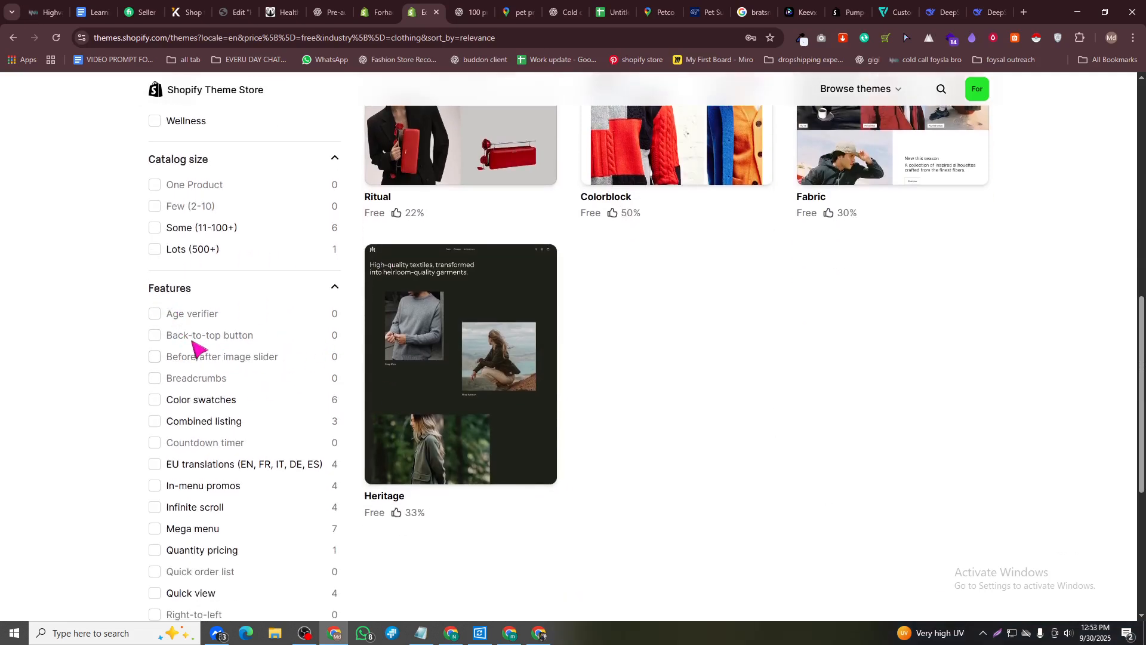
scroll(294, 430, "down", 4)
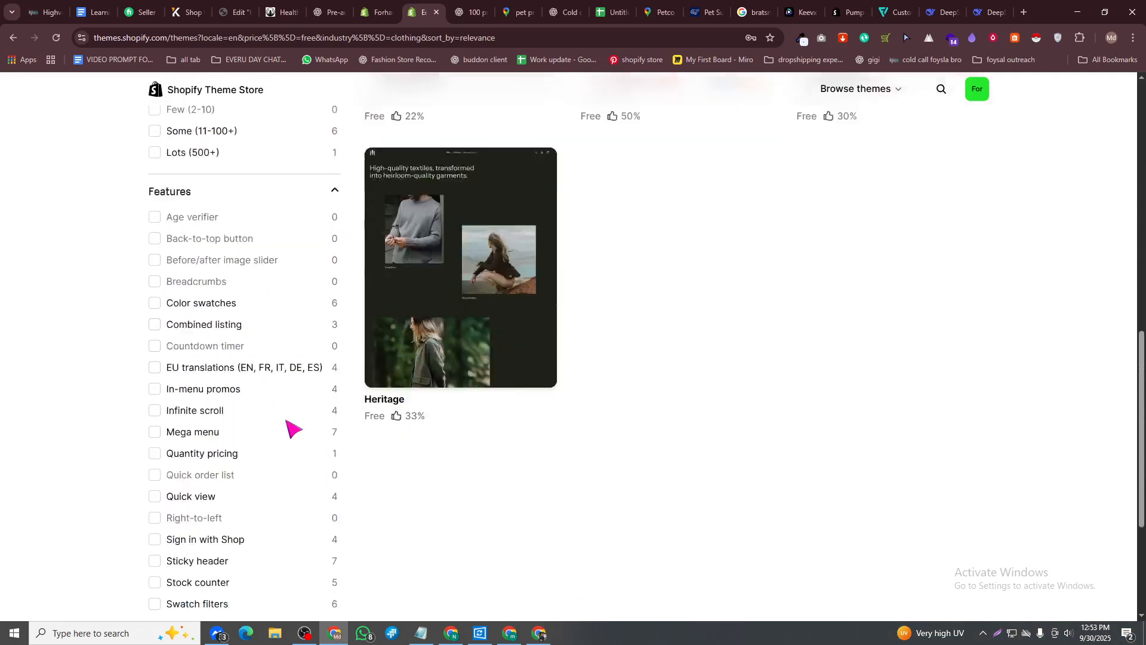
scroll(230, 327, "up", 2)
left_click(155, 280)
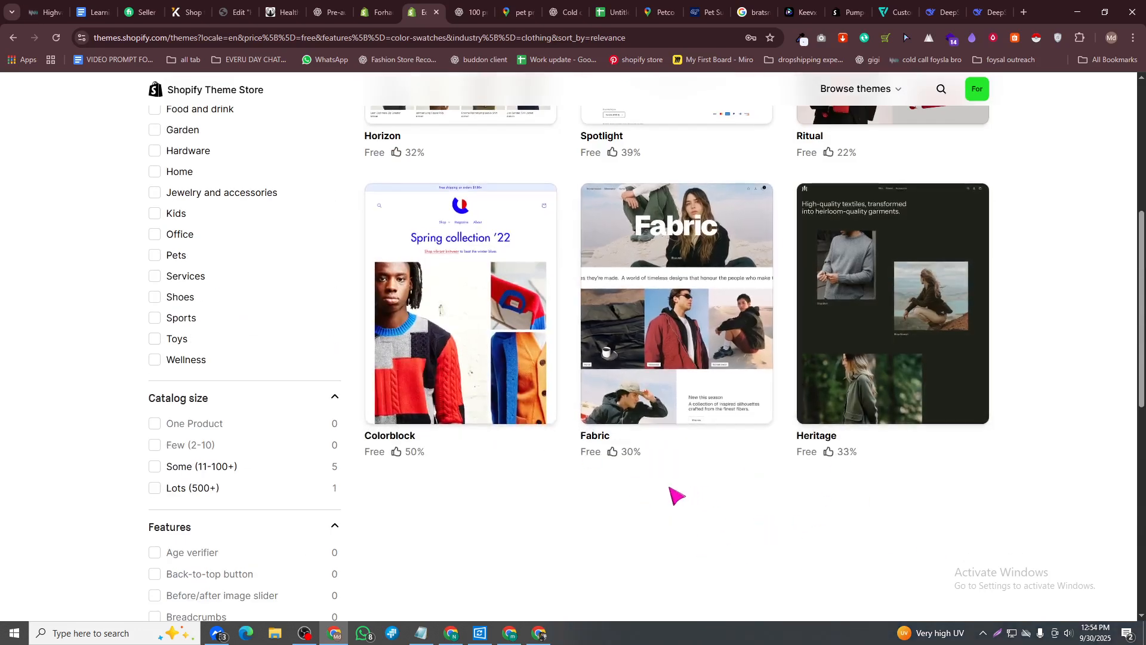
- Open the Fabric theme's page and try adding the theme to the store, checking the store's Themes page
left_click(637, 340)
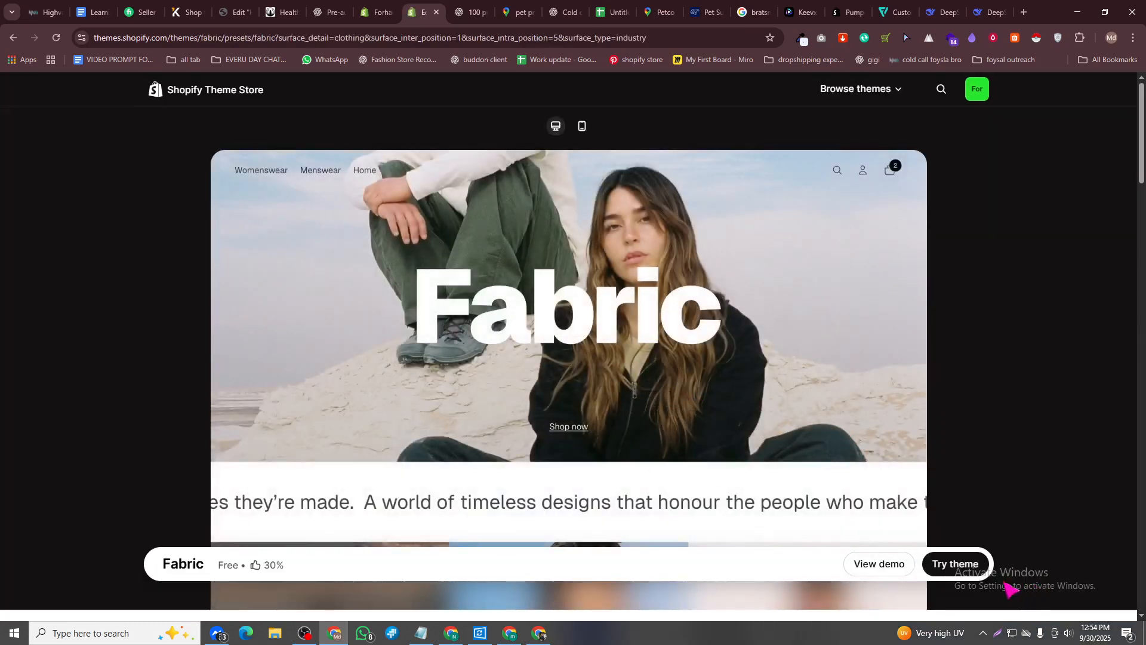
left_click(958, 565)
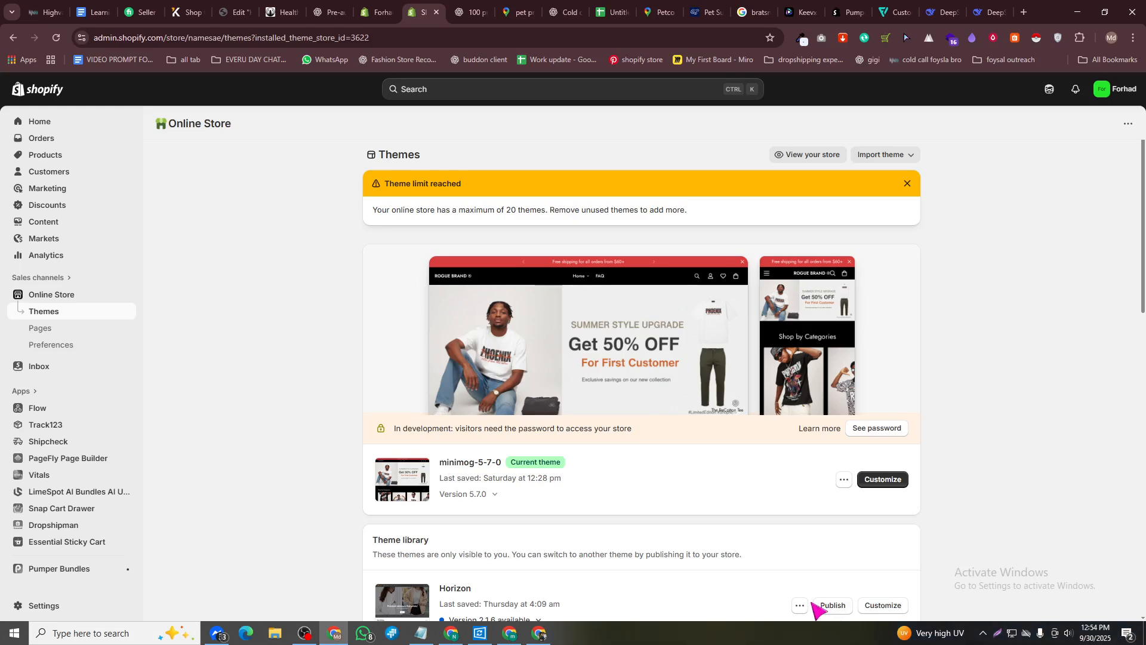
scroll(763, 396, "down", 3)
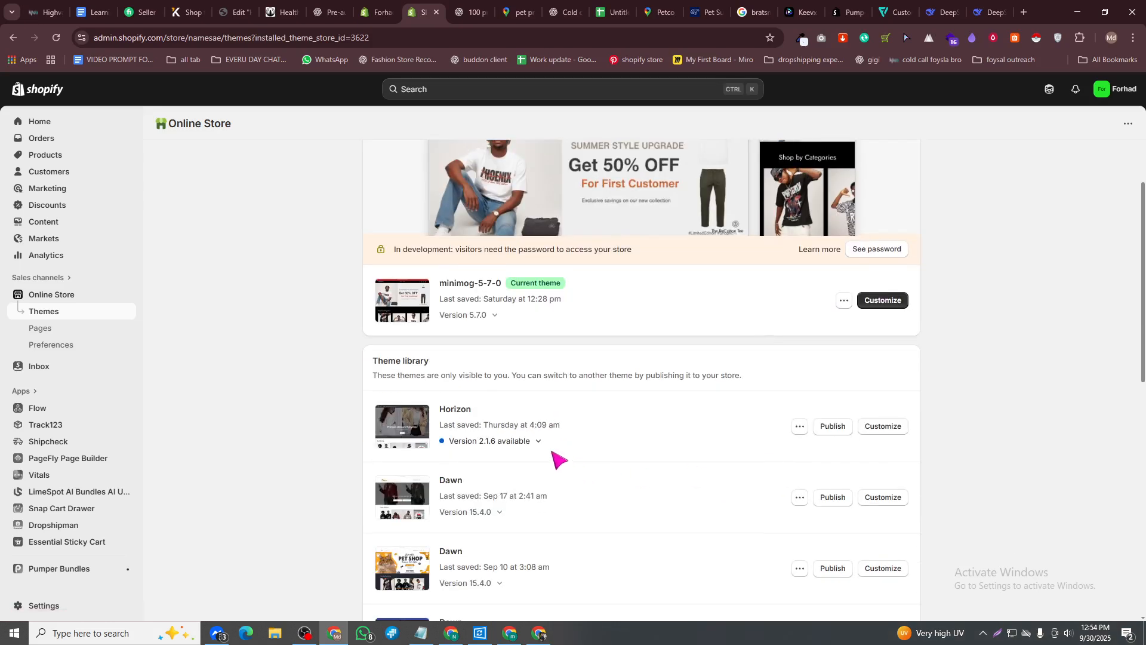
scroll(669, 418, "up", 3)
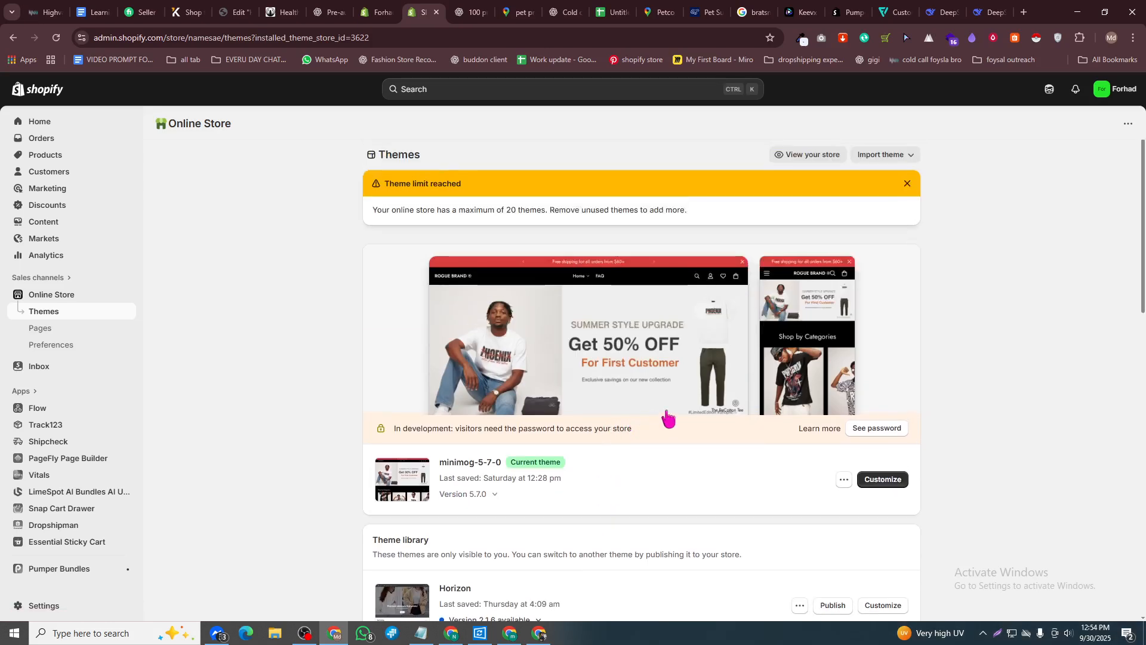
- Expand the full theme library and remove the minimog-5-7-0 theme last saved Aug 20
scroll(661, 284, "down", 7)
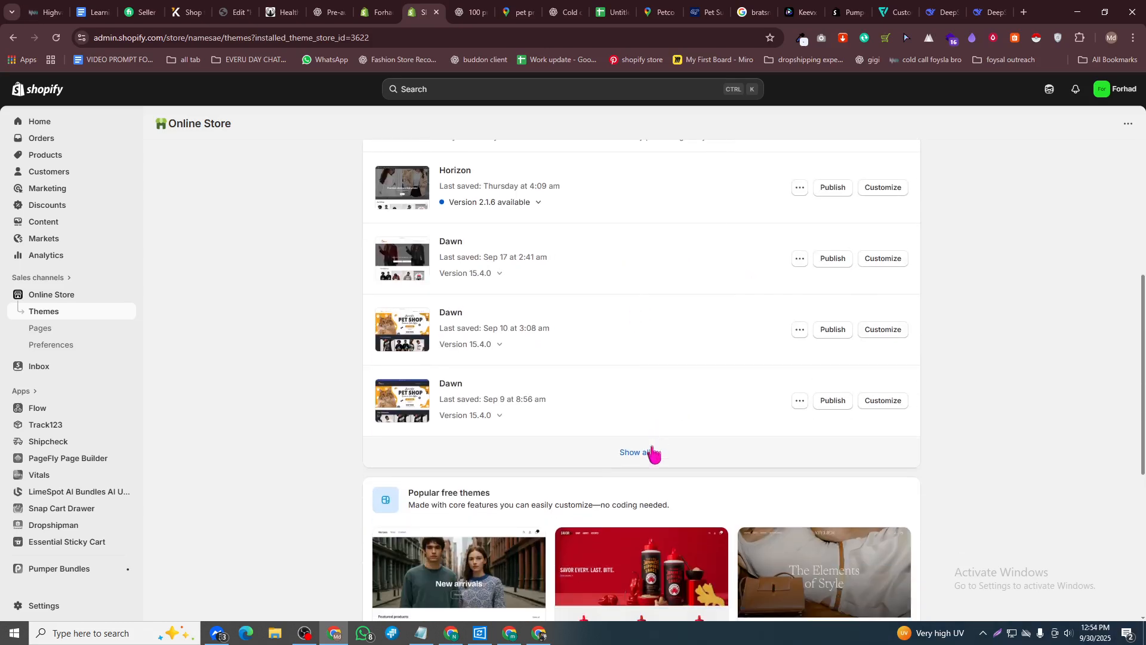
left_click(655, 454)
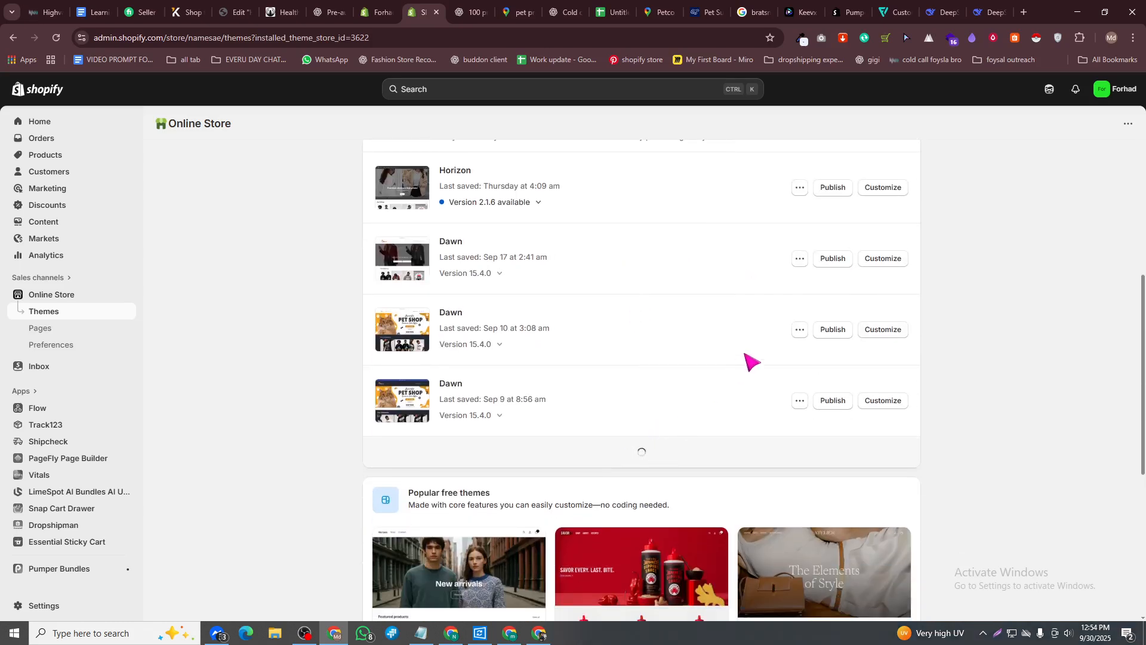
scroll(656, 472, "down", 7)
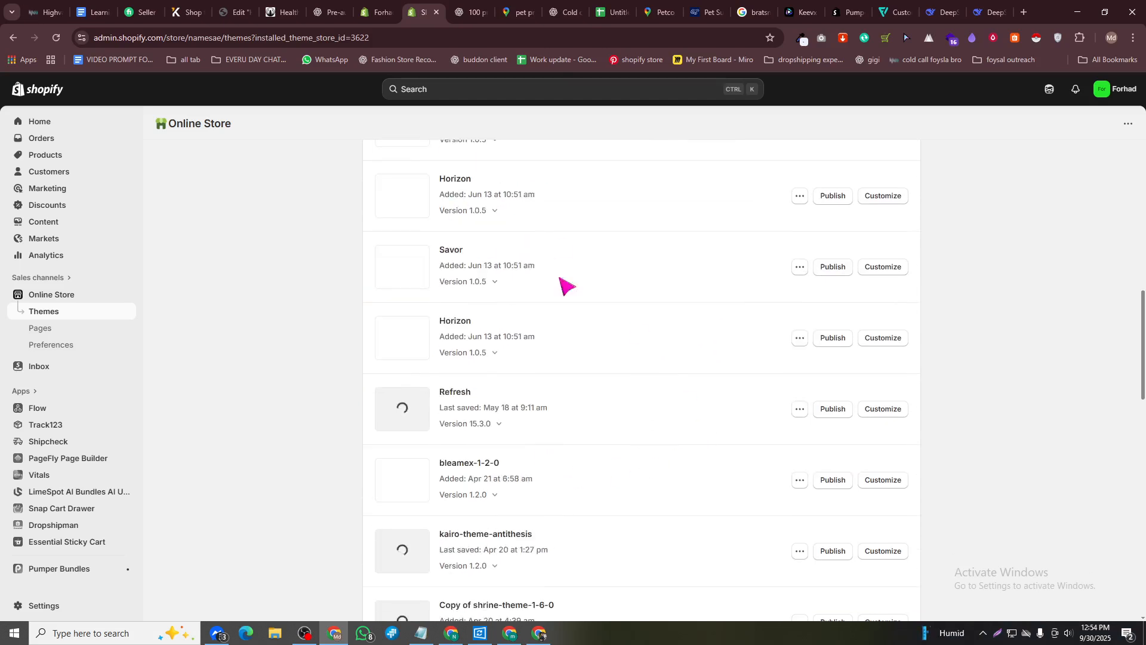
scroll(657, 304, "up", 3)
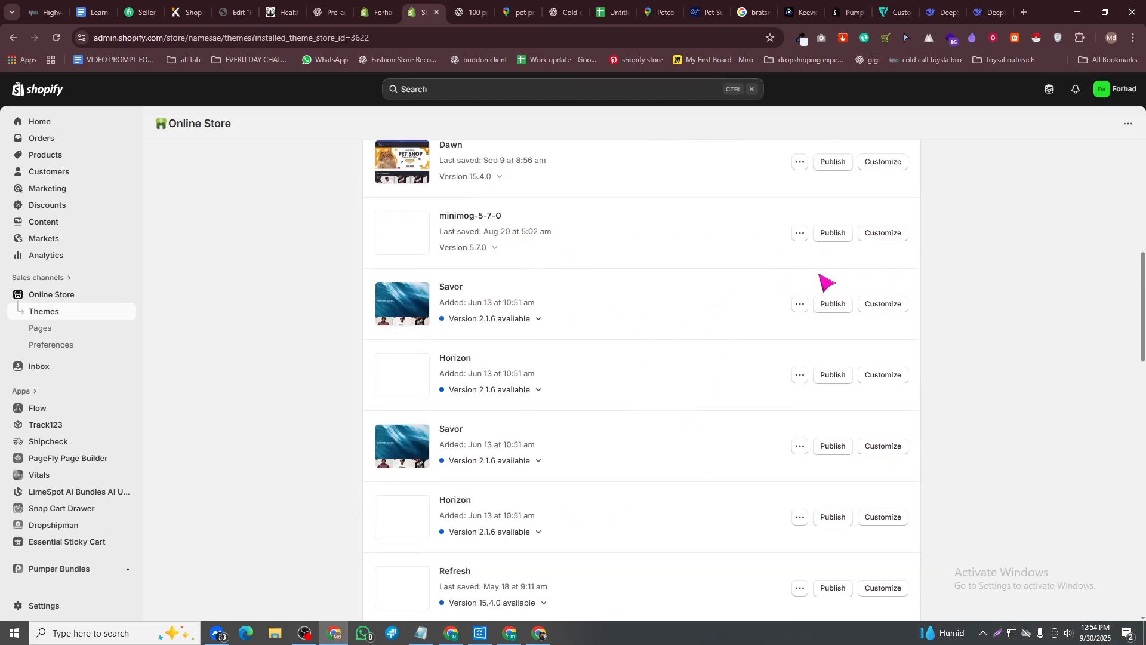
left_click(800, 233)
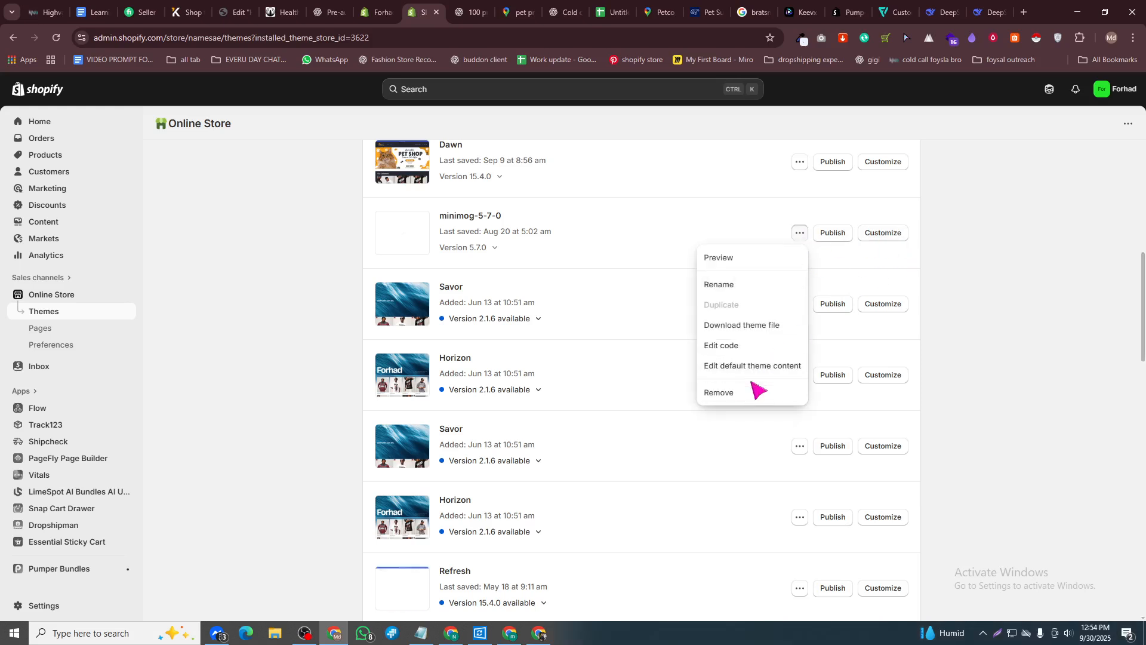
left_click(757, 459)
left_click(727, 380)
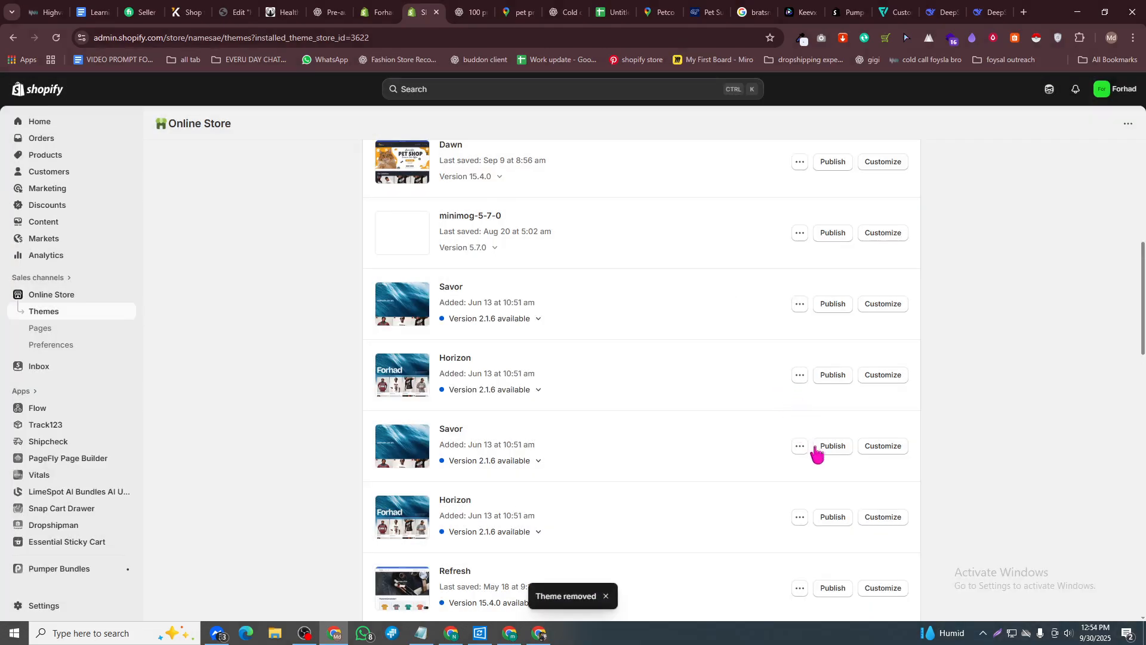
- Remove the second Savor theme and the first of the two Horizon themes added Jun 13
left_click(800, 446)
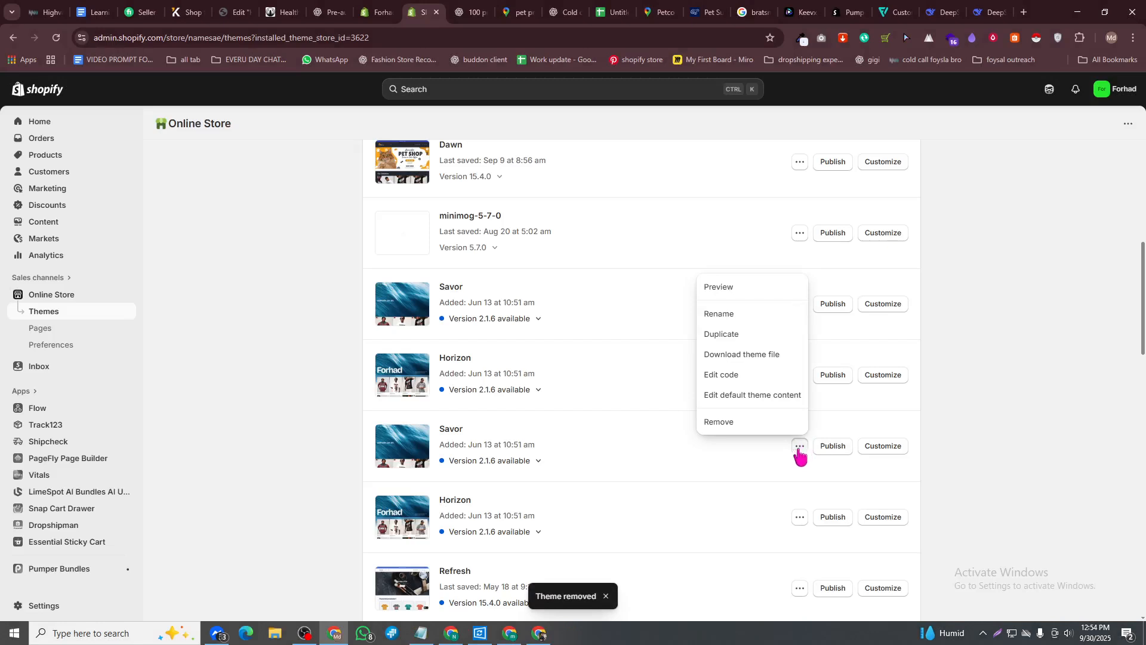
left_click(748, 422)
left_click(727, 381)
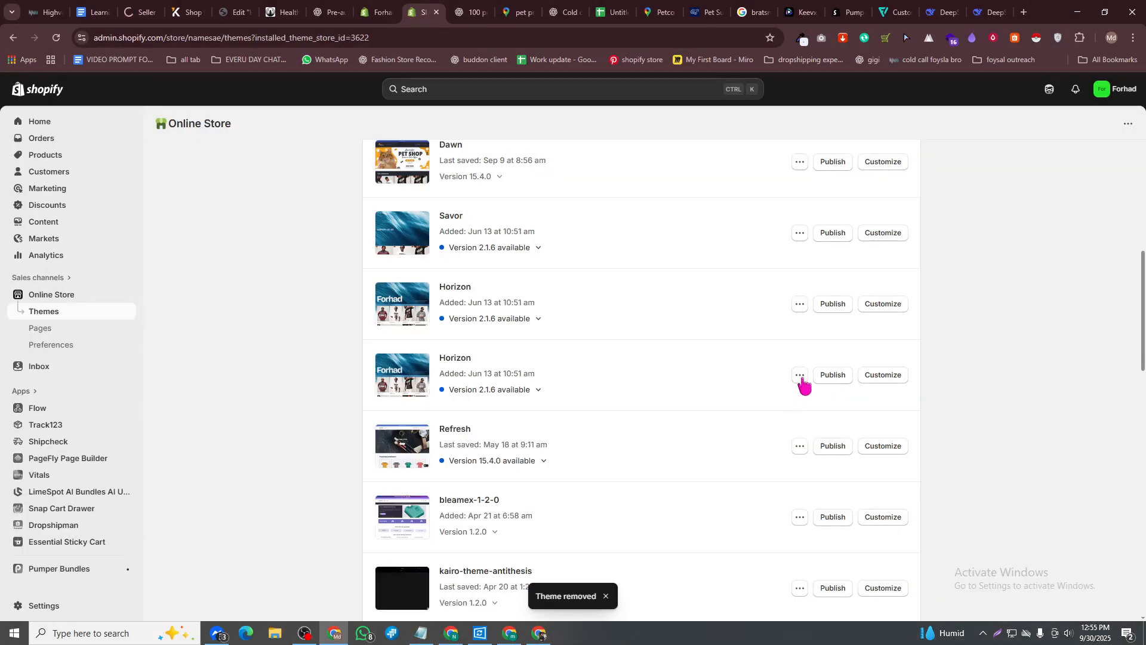
left_click(800, 305)
left_click(757, 461)
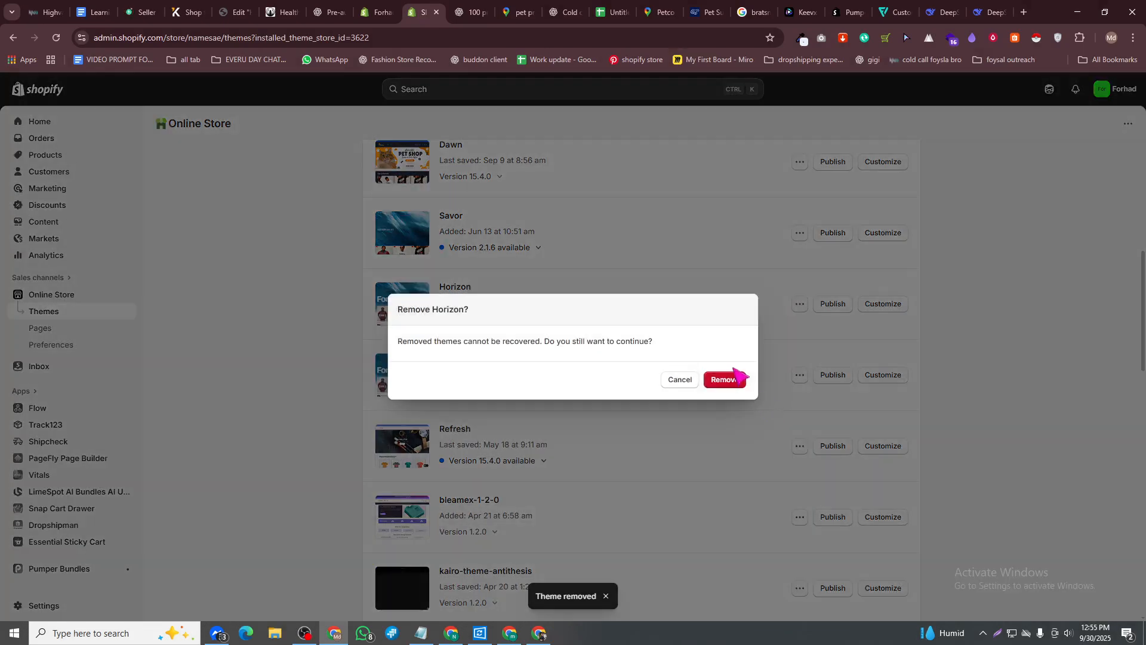
left_click(734, 382)
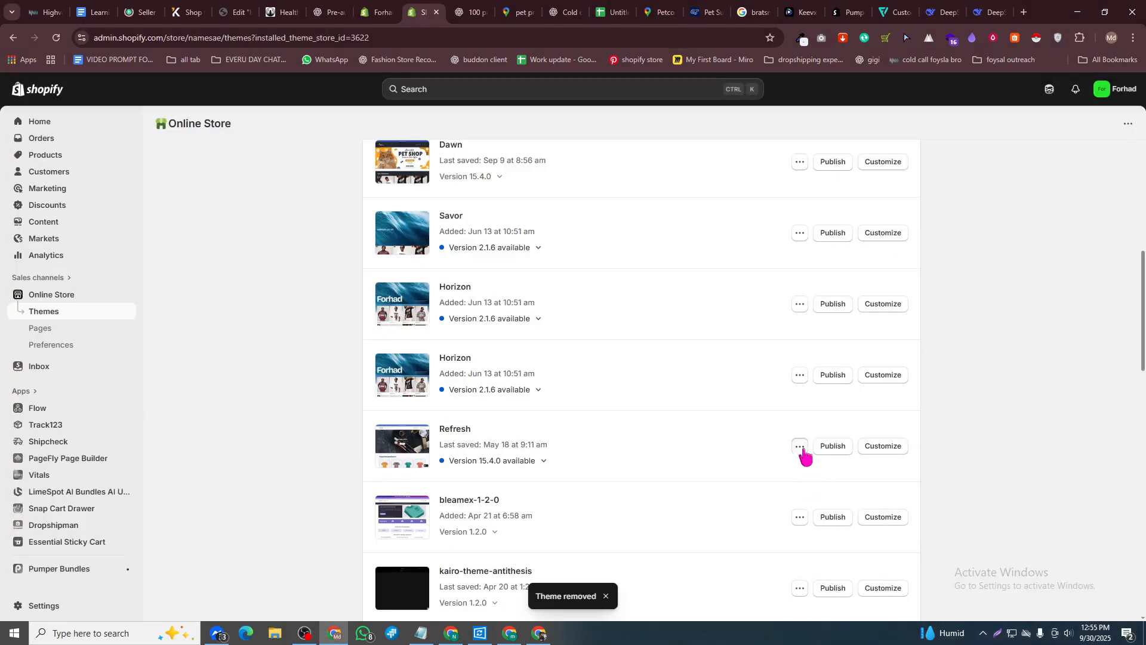
- Remove the Refresh theme and the remaining Horizon theme added Jun 13
left_click(800, 446)
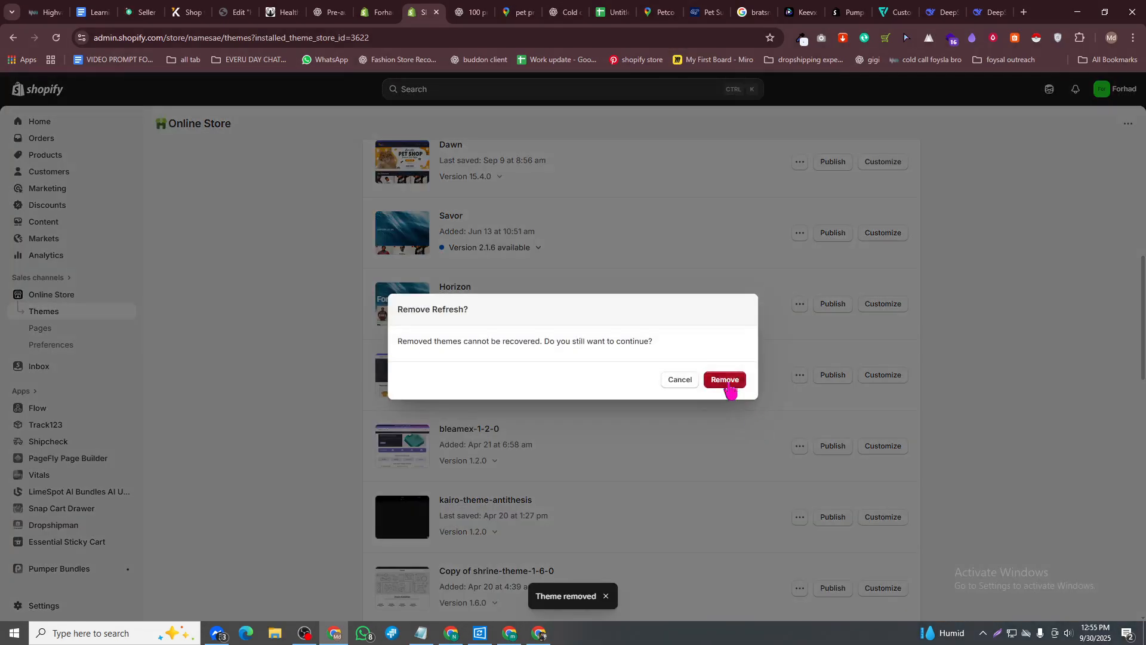
left_click(727, 381)
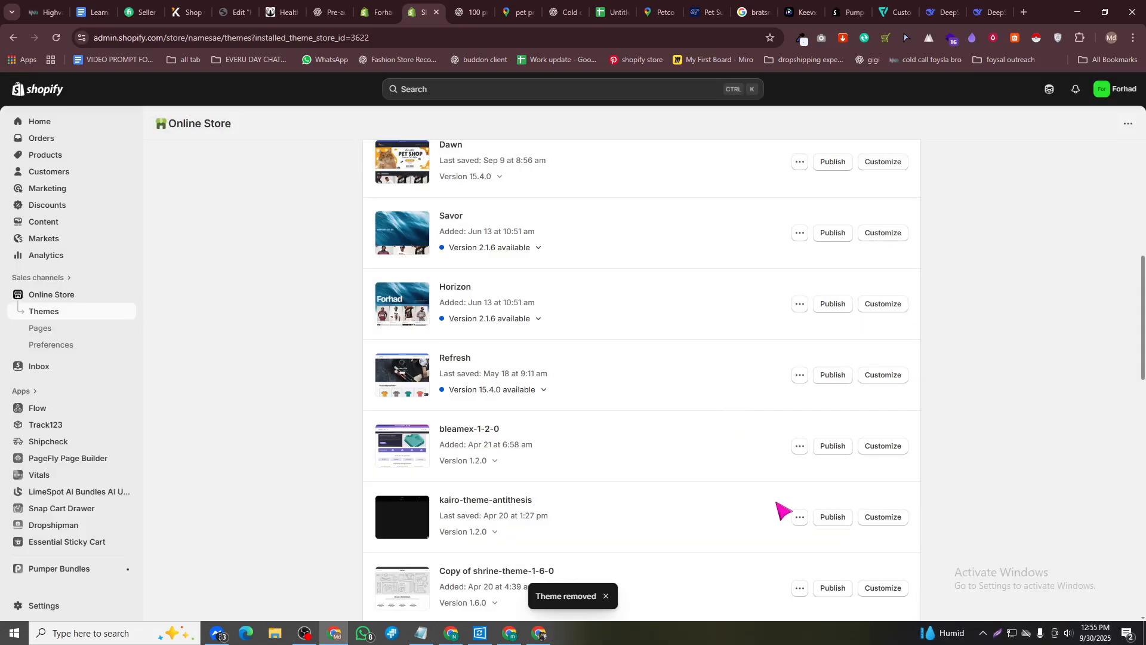
left_click(803, 447)
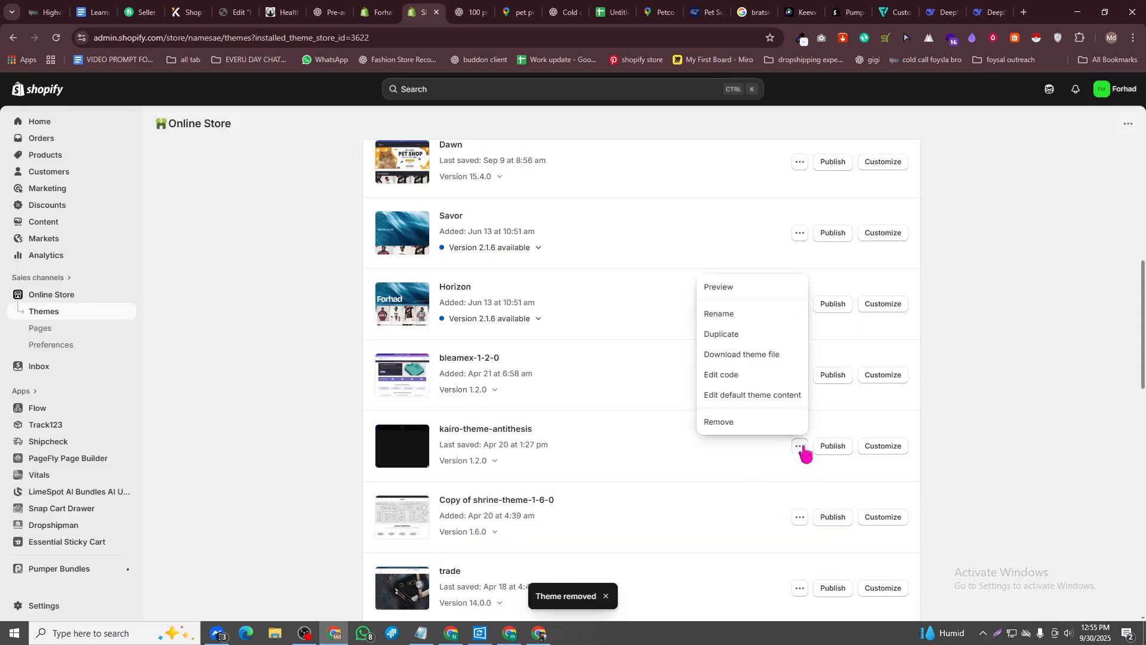
left_click(991, 367)
left_click(800, 304)
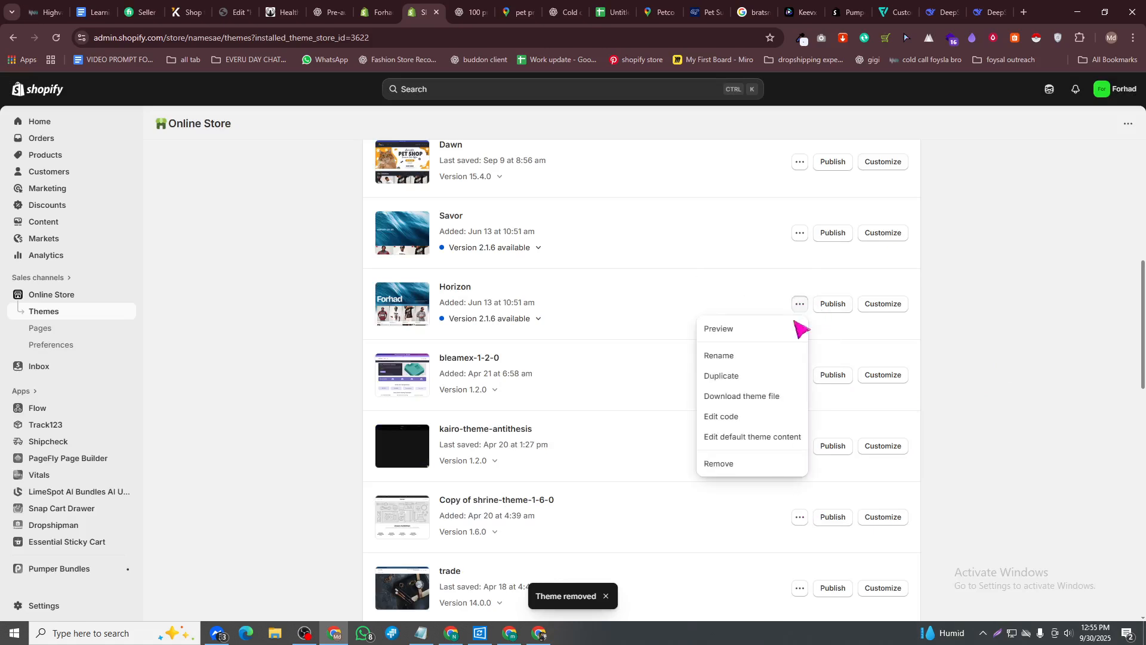
left_click(760, 463)
left_click(725, 381)
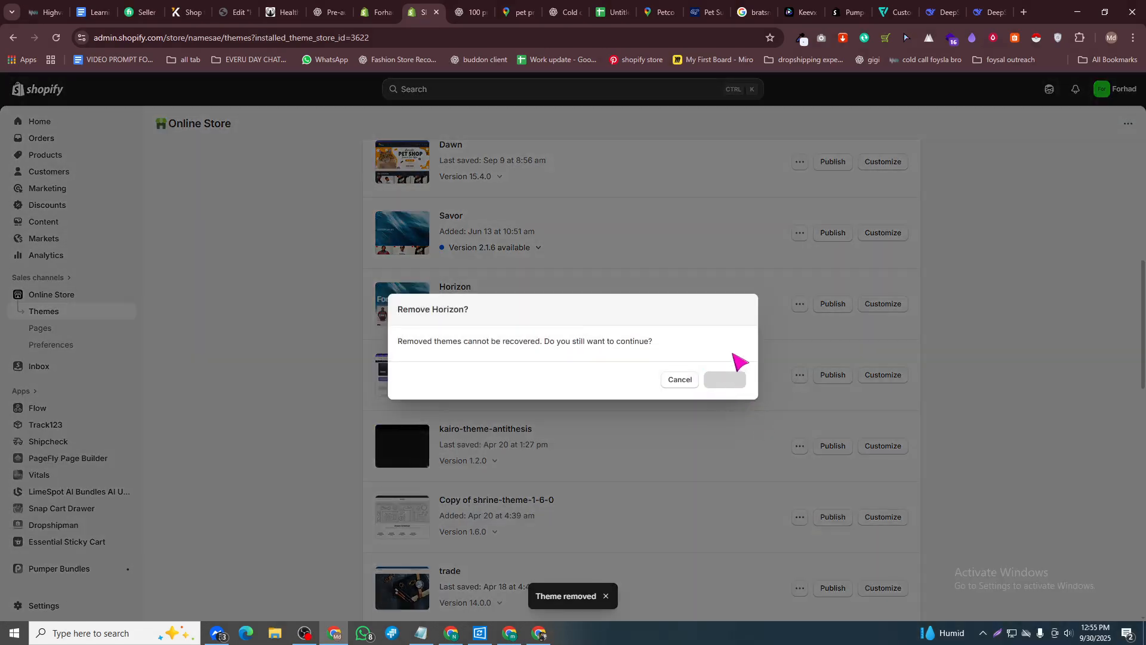
- Remove the Dawn theme last saved Sep 9 from the theme library
scroll(792, 343, "up", 3)
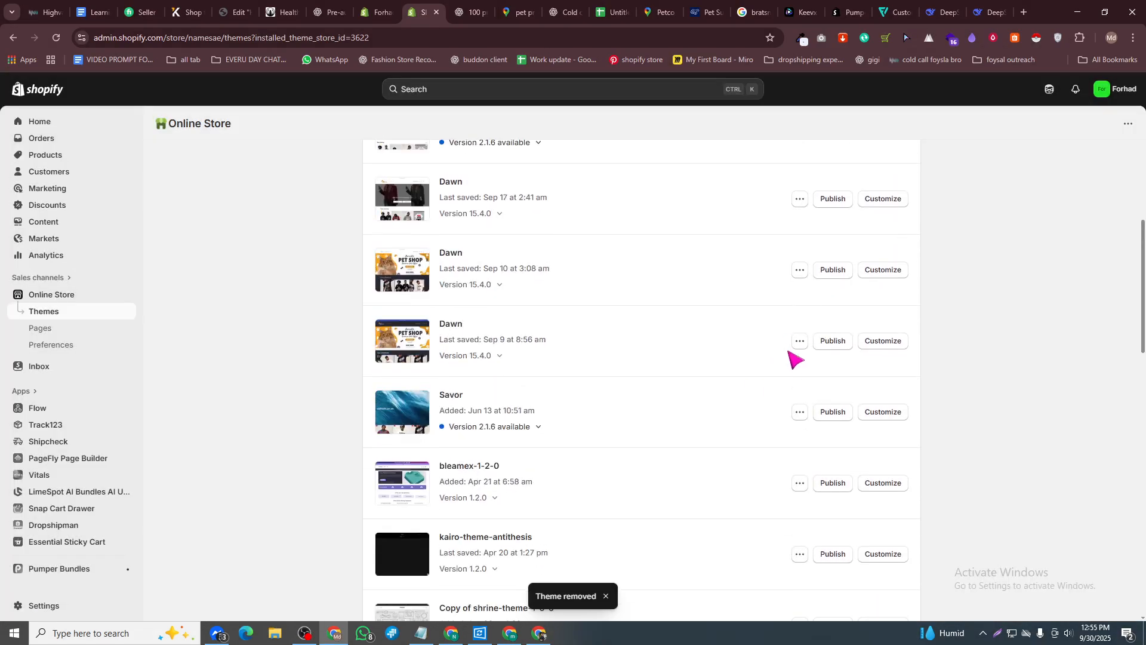
left_click(800, 347)
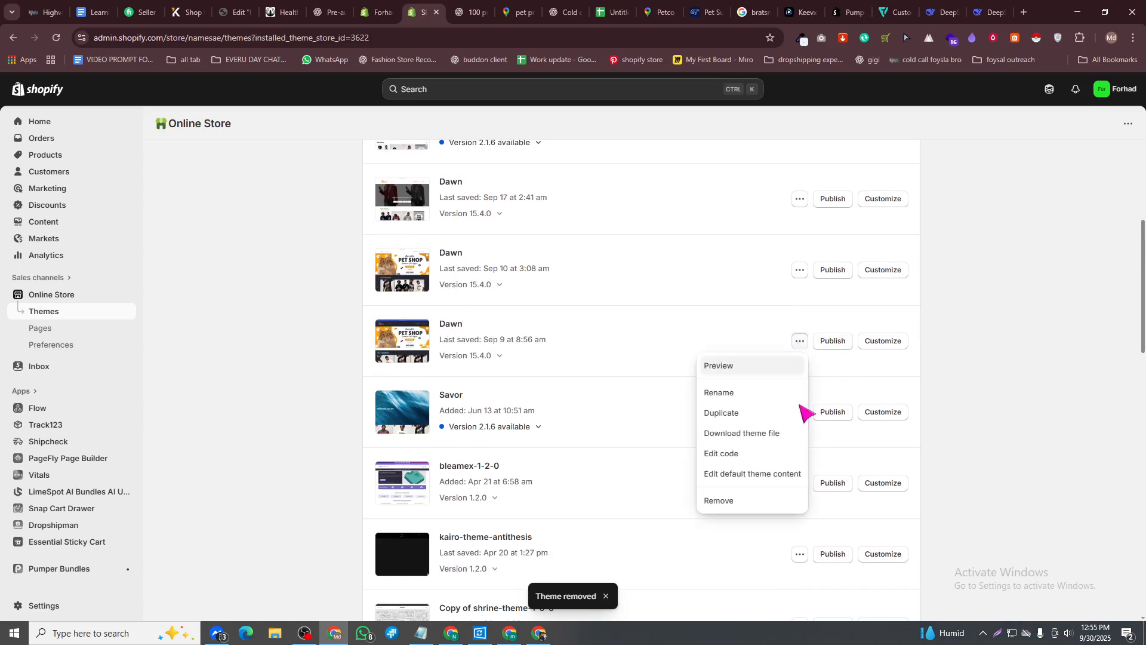
left_click(767, 499)
left_click(721, 387)
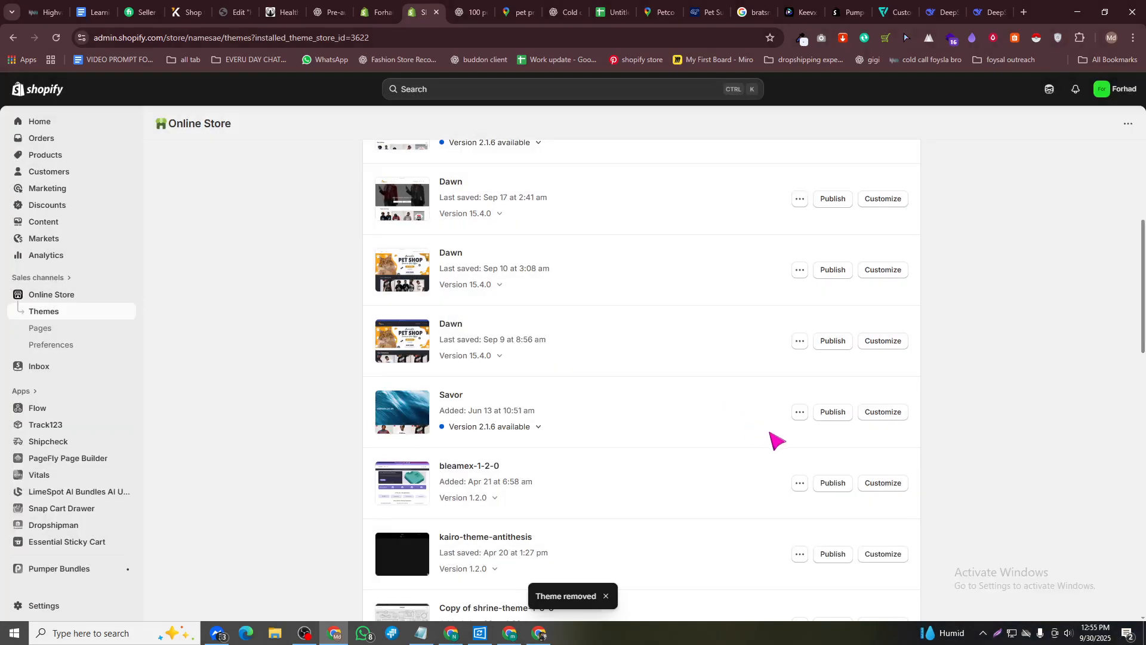
- Open the Shopify Theme Store from the Themes page and filter it to paid themes for the Clothing industry
scroll(878, 440, "down", 10)
scroll(813, 442, "down", 4)
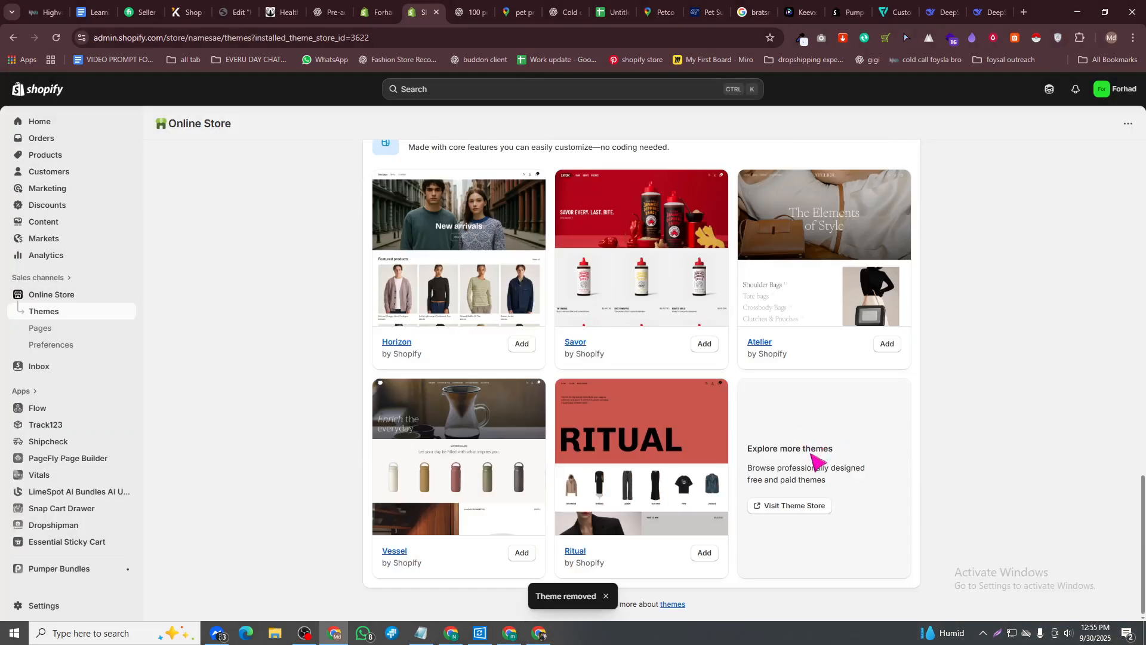
left_click(797, 507)
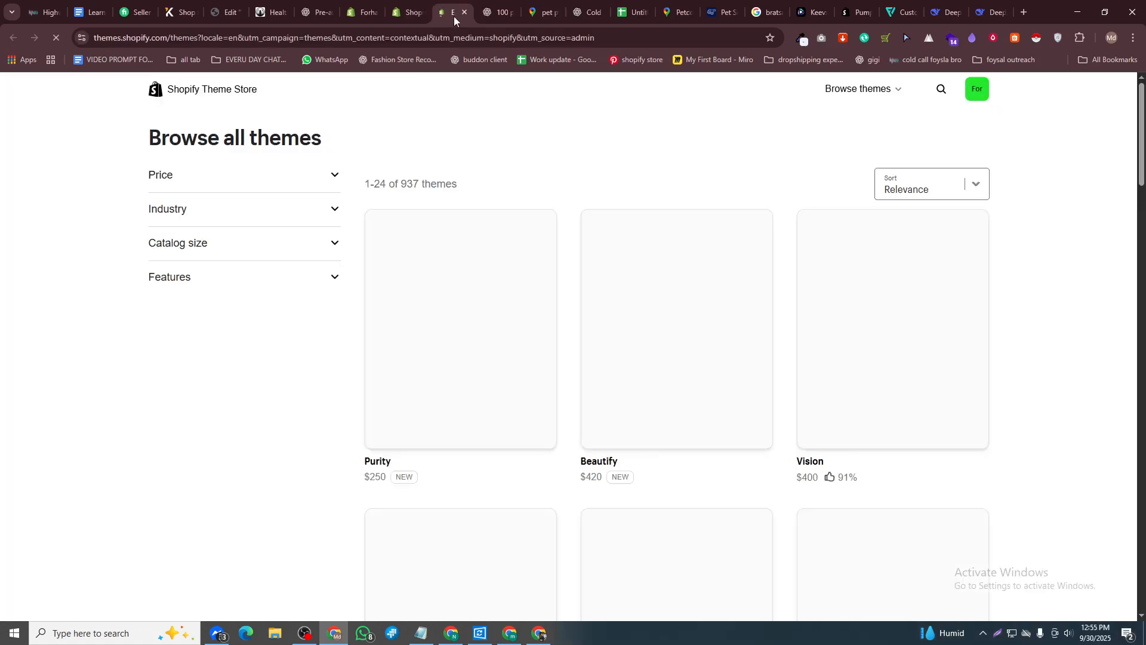
left_click(172, 225)
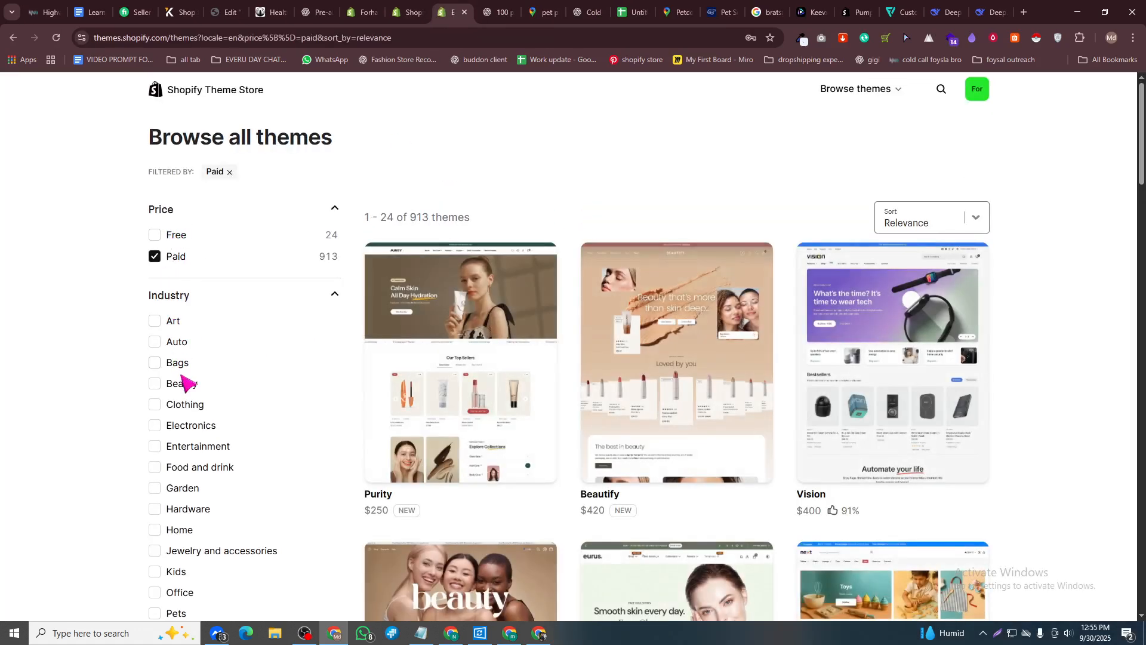
left_click(185, 404)
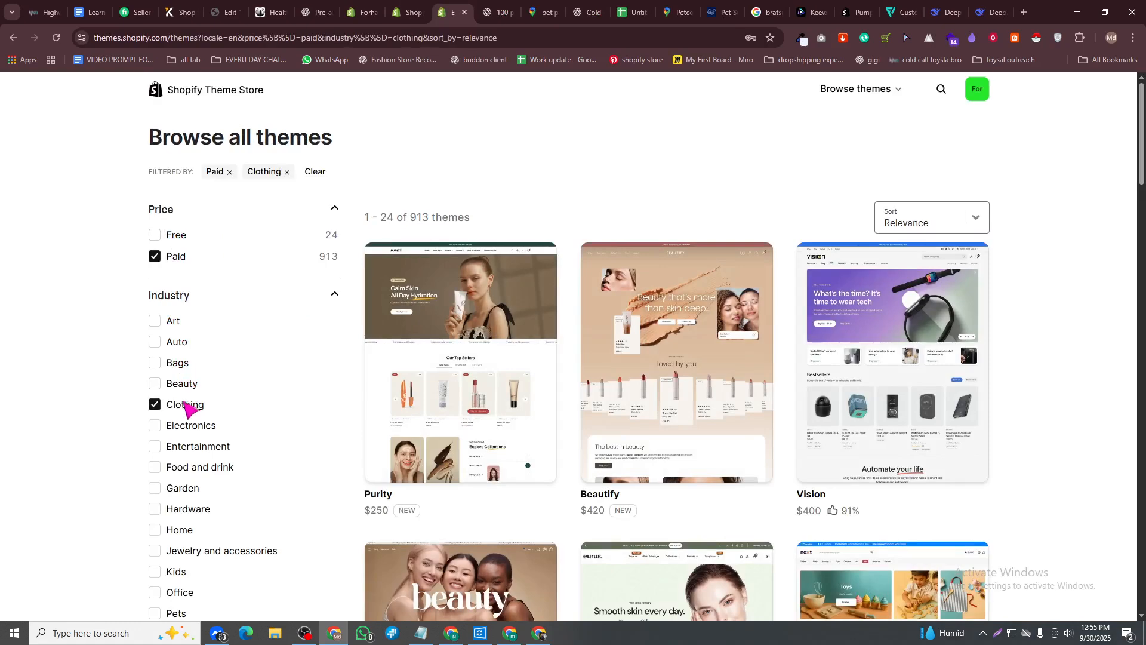
- Browse the paid clothing themes and add free themes to the price filter
scroll(651, 406, "down", 4)
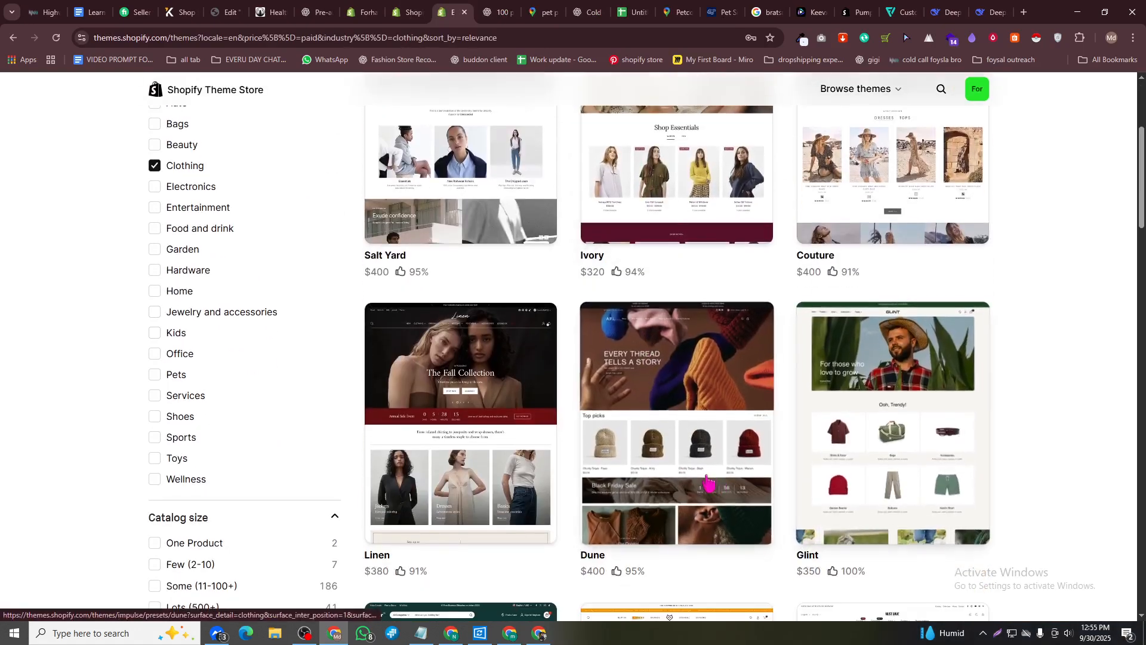
scroll(724, 468, "down", 4)
scroll(716, 452, "down", 5)
scroll(741, 465, "down", 3)
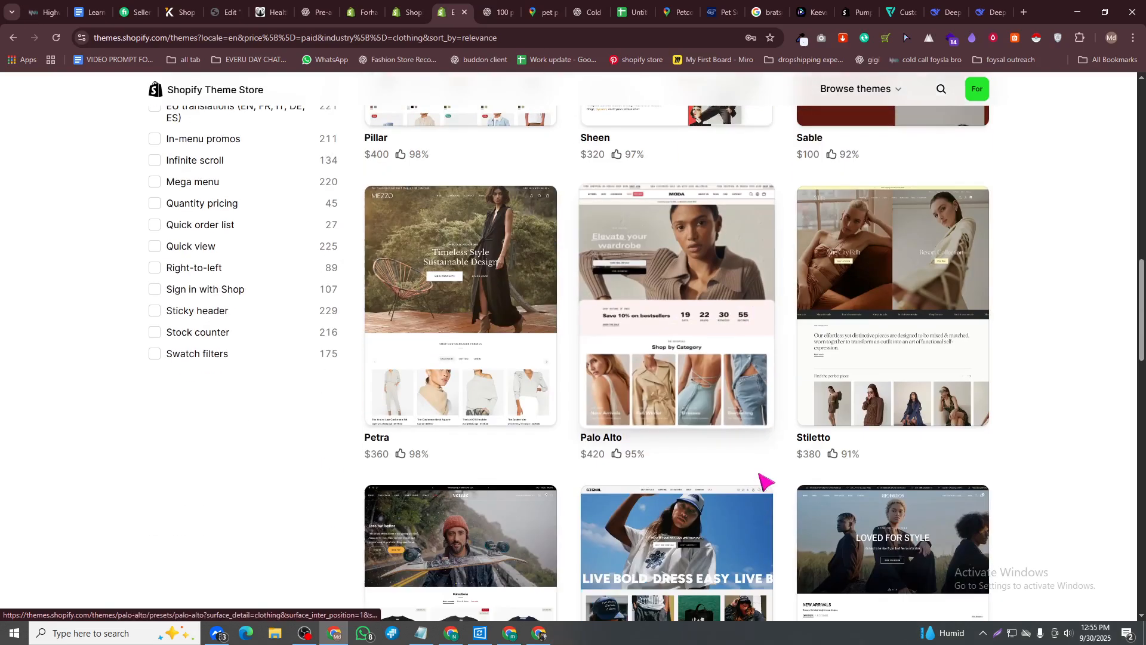
scroll(545, 456, "up", 14)
scroll(208, 268, "up", 2)
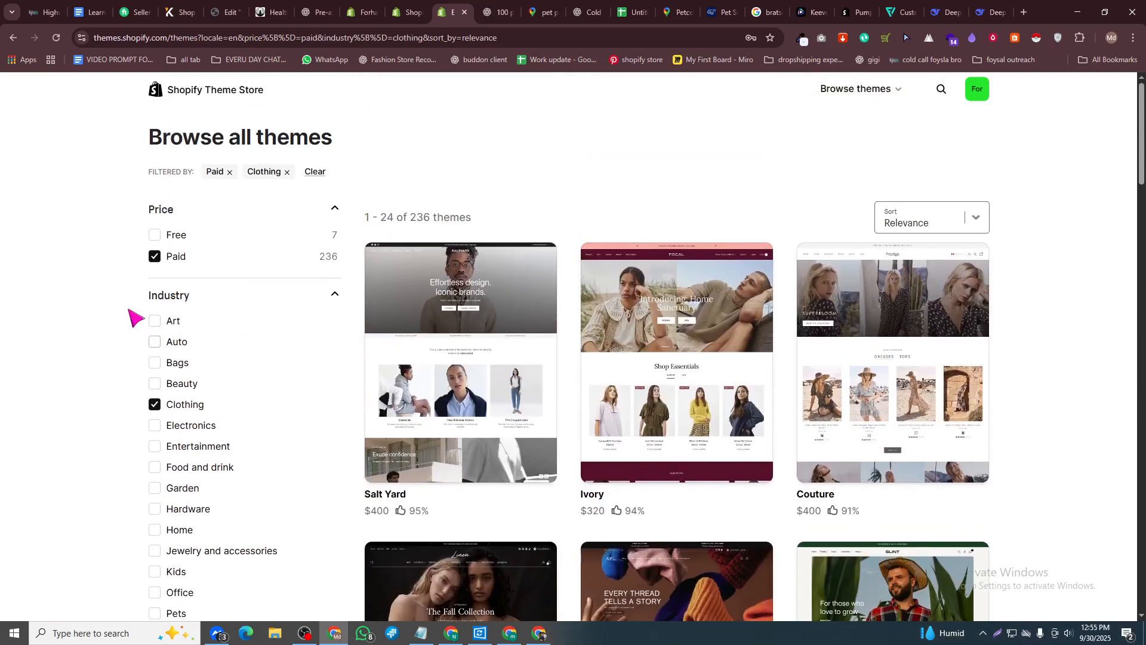
left_click(155, 235)
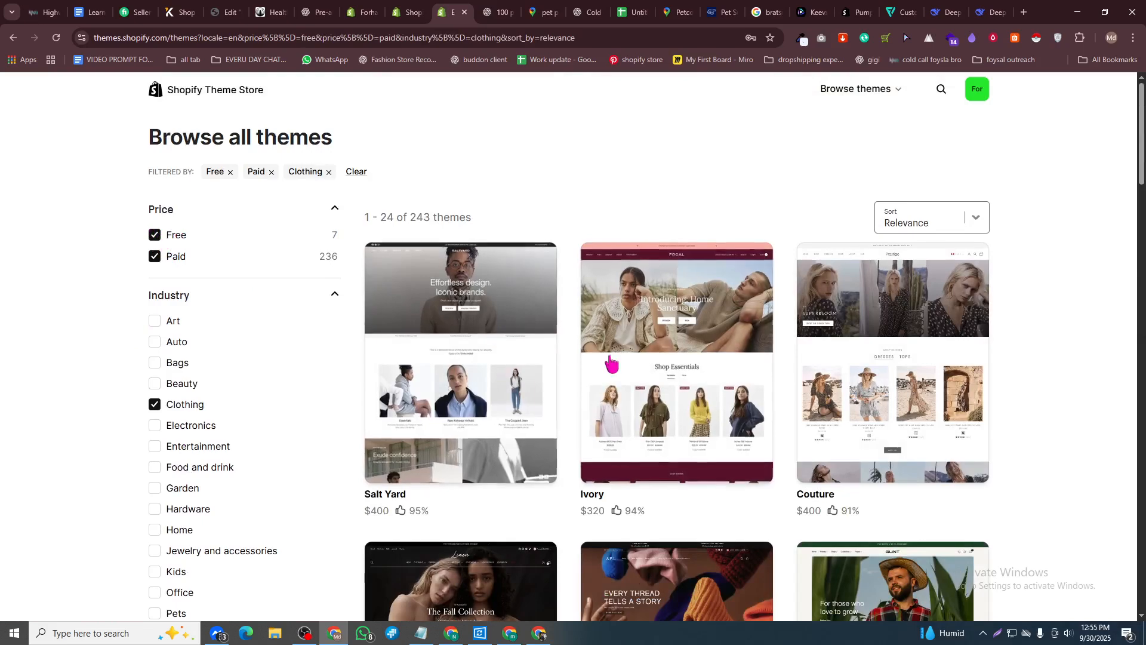
- Remove paid themes from the price filter, keeping only free themes for the Clothing industry
scroll(574, 361, "down", 3)
scroll(577, 365, "up", 3)
left_click(155, 257)
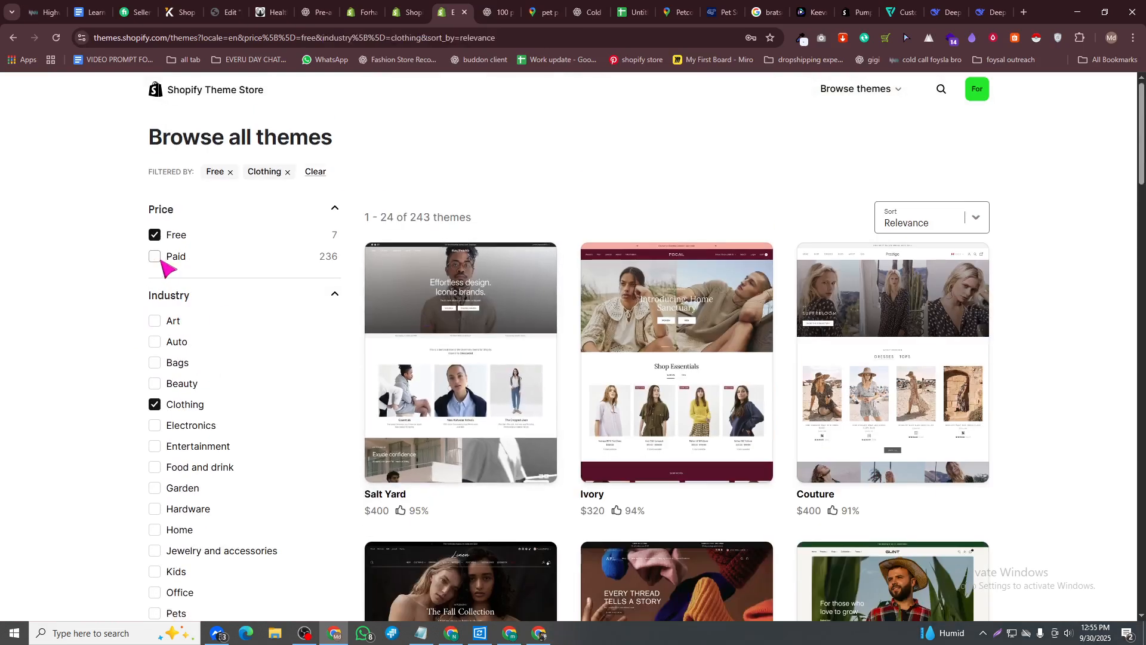
- Open the free Fabric theme and add it to the store's theme library
scroll(730, 456, "down", 3)
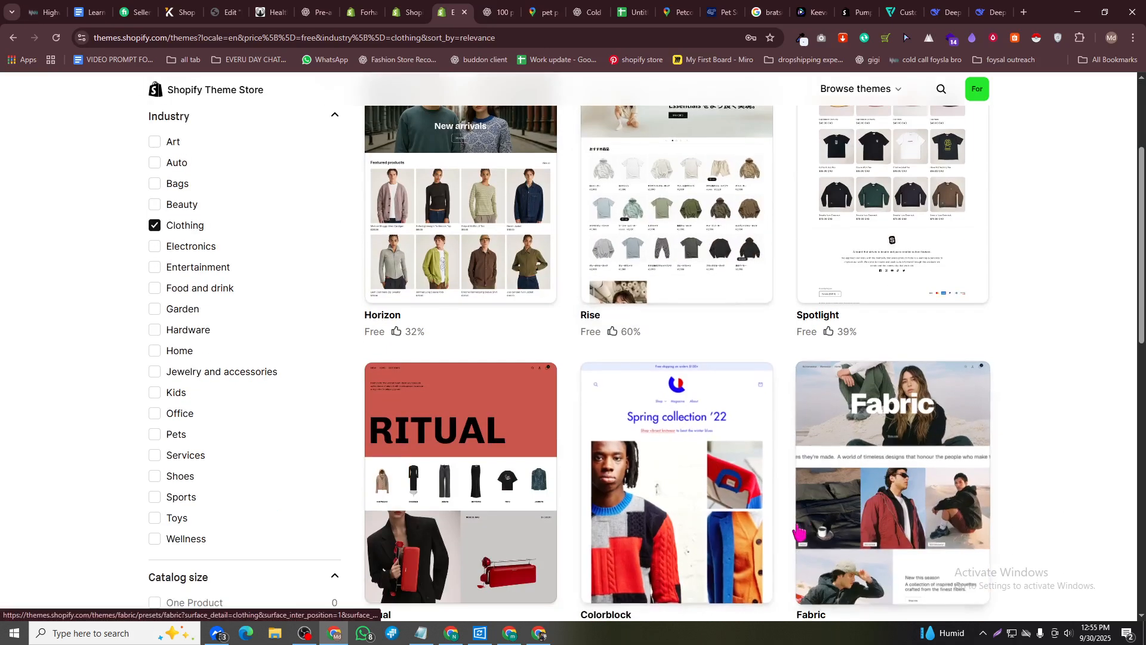
left_click(899, 449)
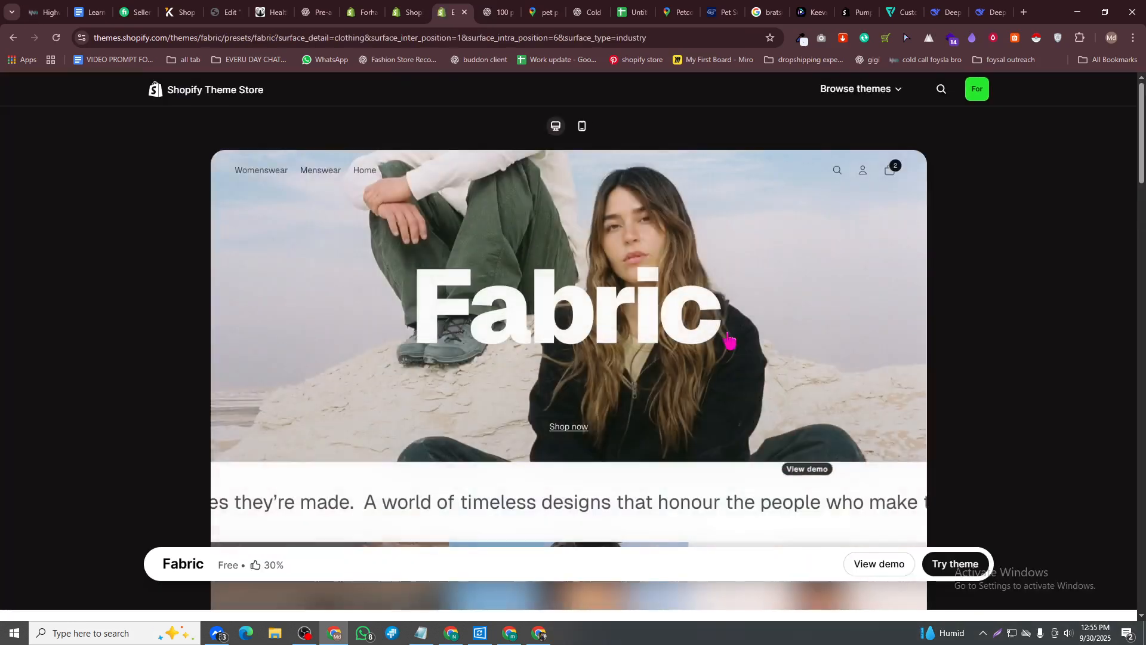
left_click(948, 568)
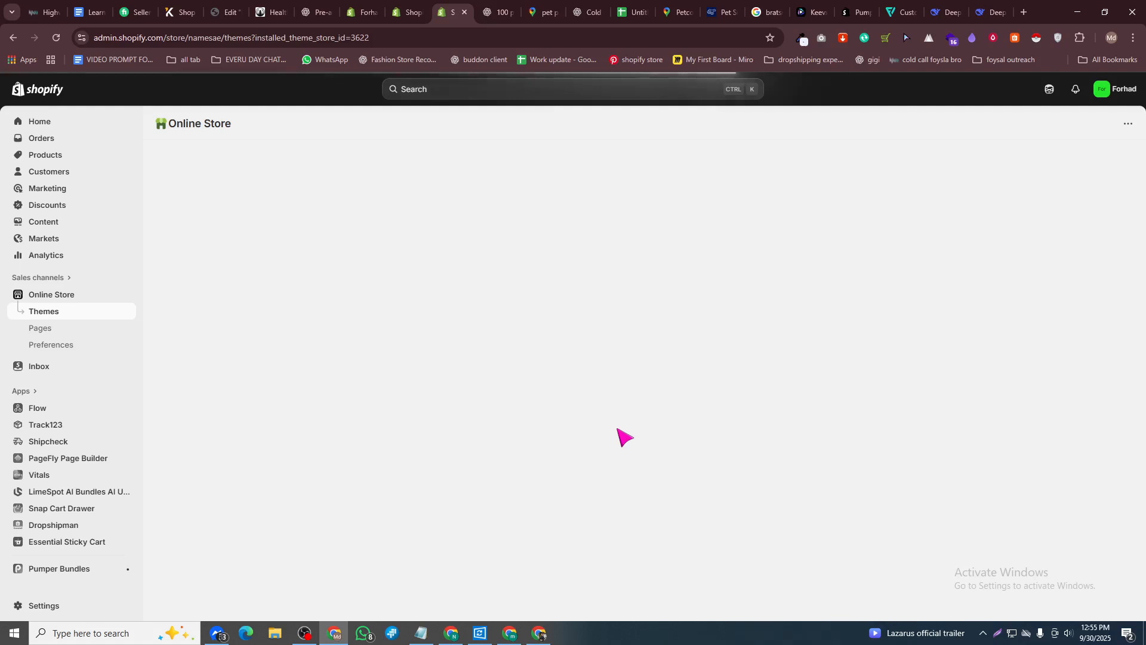
- Publish the newly added Fabric theme as the current theme and open it for customization
scroll(468, 404, "down", 3)
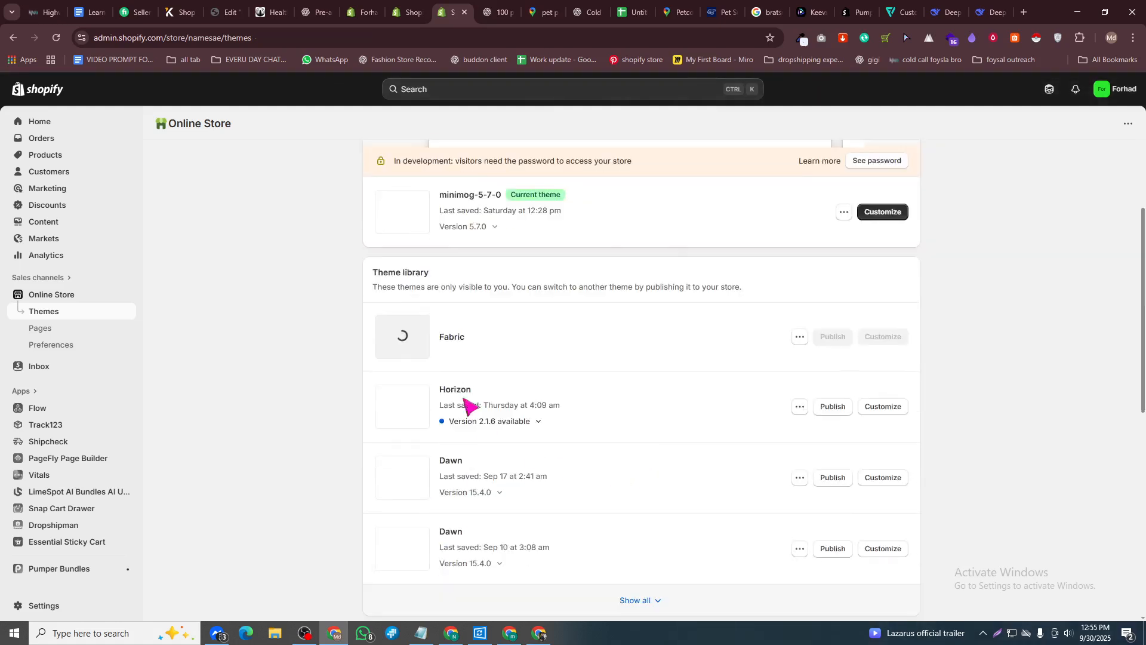
scroll(463, 358, "up", 2)
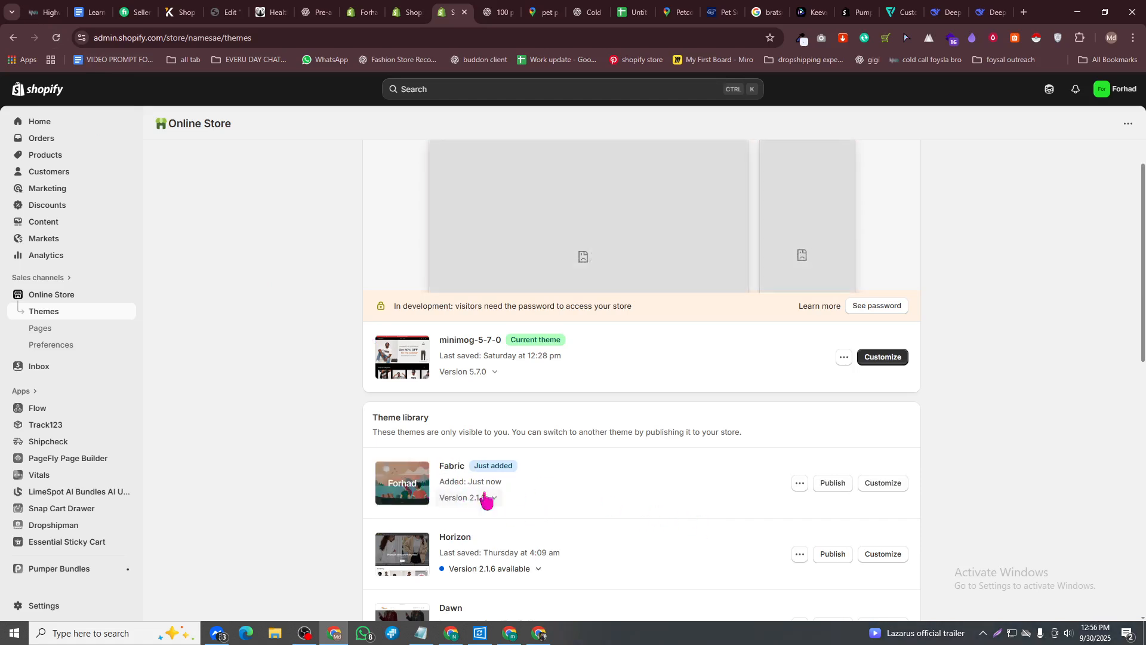
left_click(835, 484)
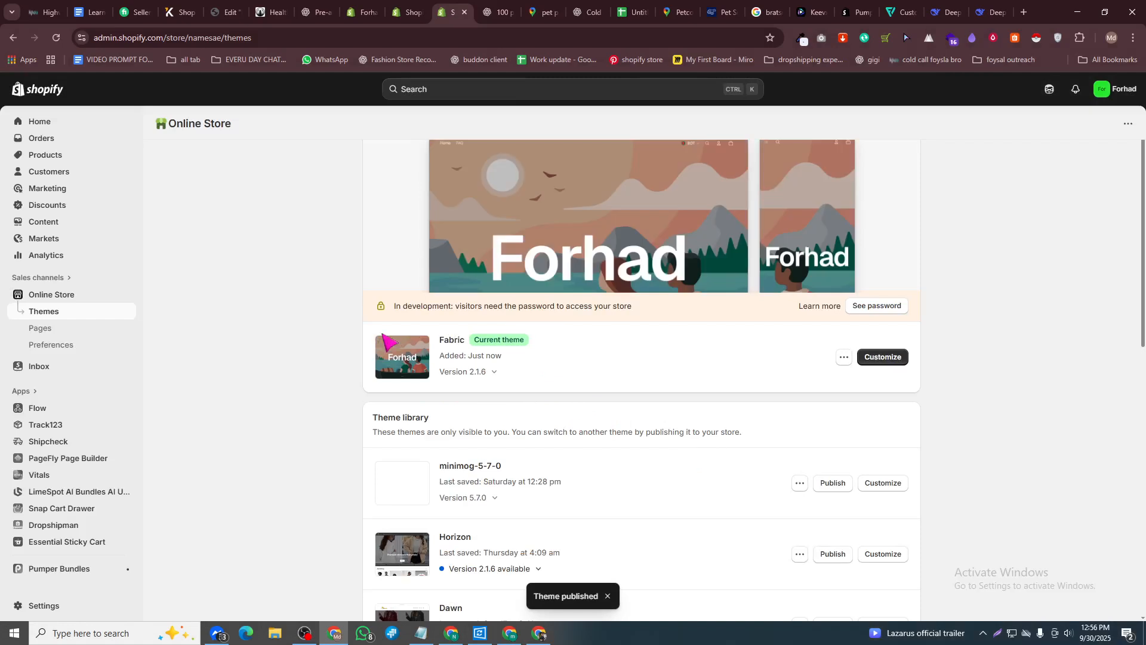
left_click(879, 360)
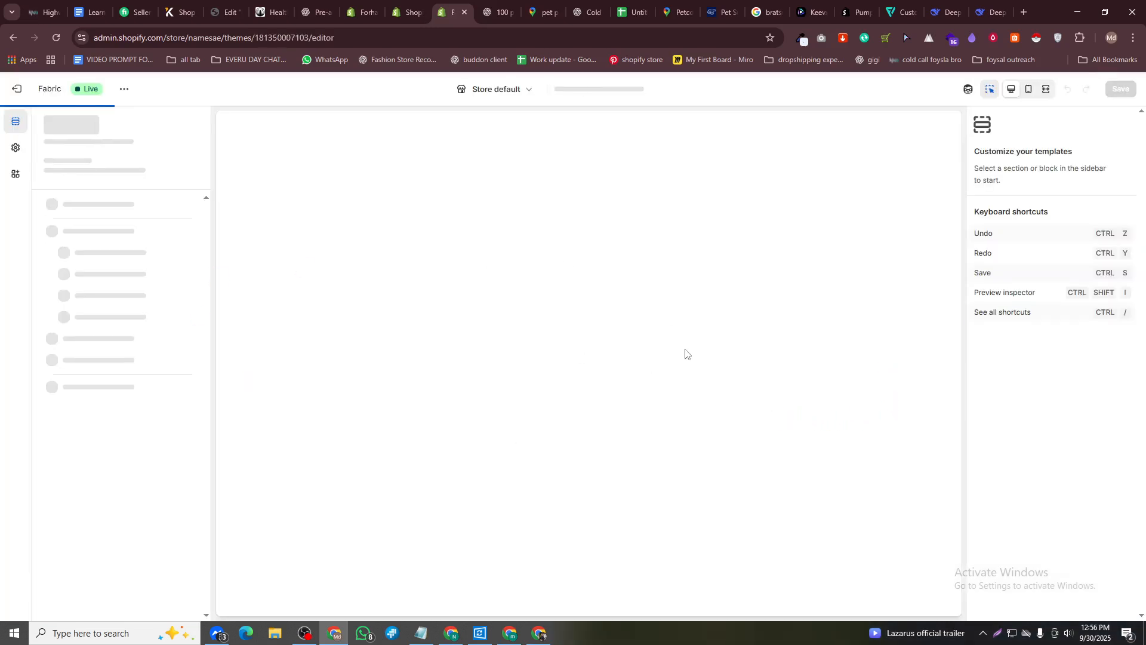
- Switch the Hero section's first media to an image and use the Gemini-generated PNG of the summer 50% off banner
scroll(620, 349, "down", 3)
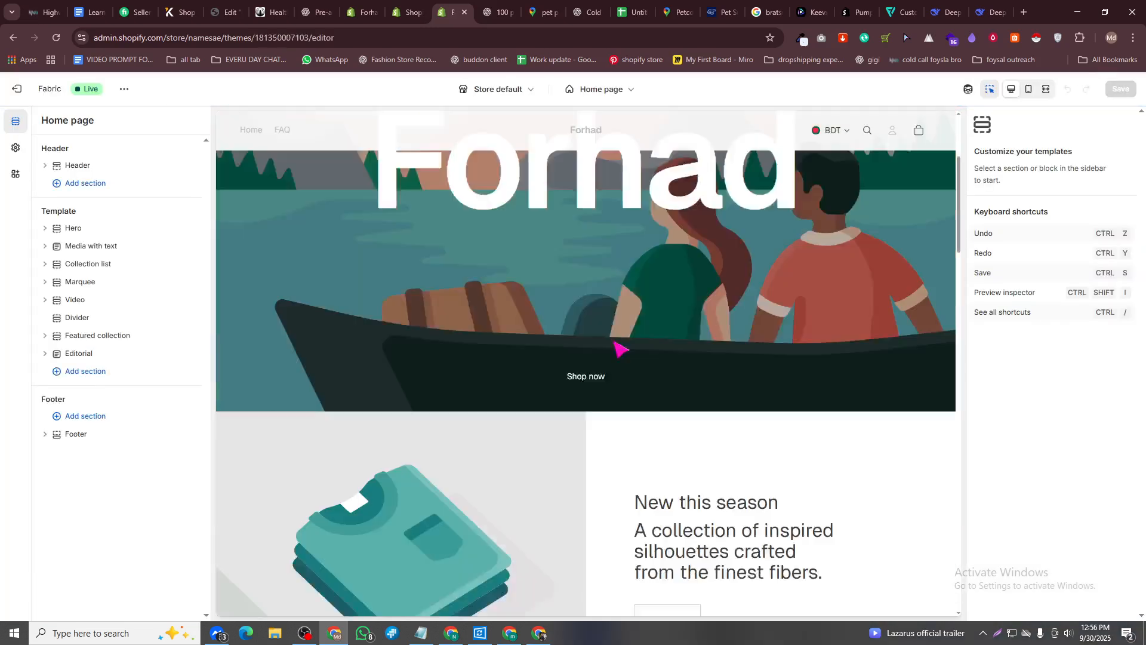
scroll(621, 349, "up", 3)
left_click(338, 297)
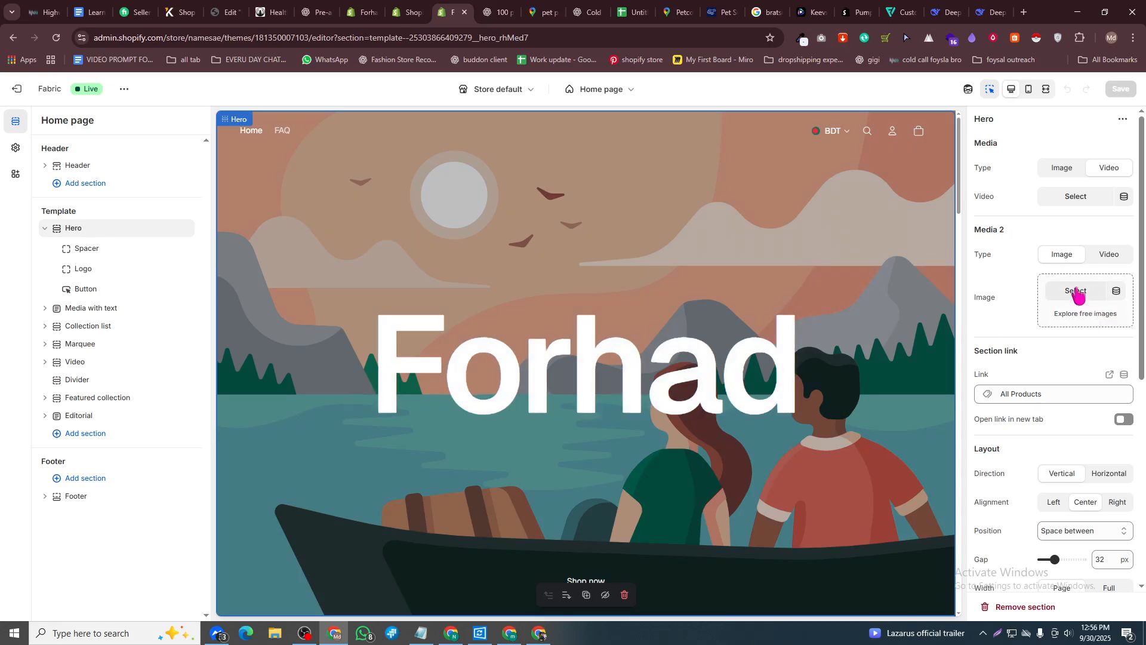
left_click(1063, 172)
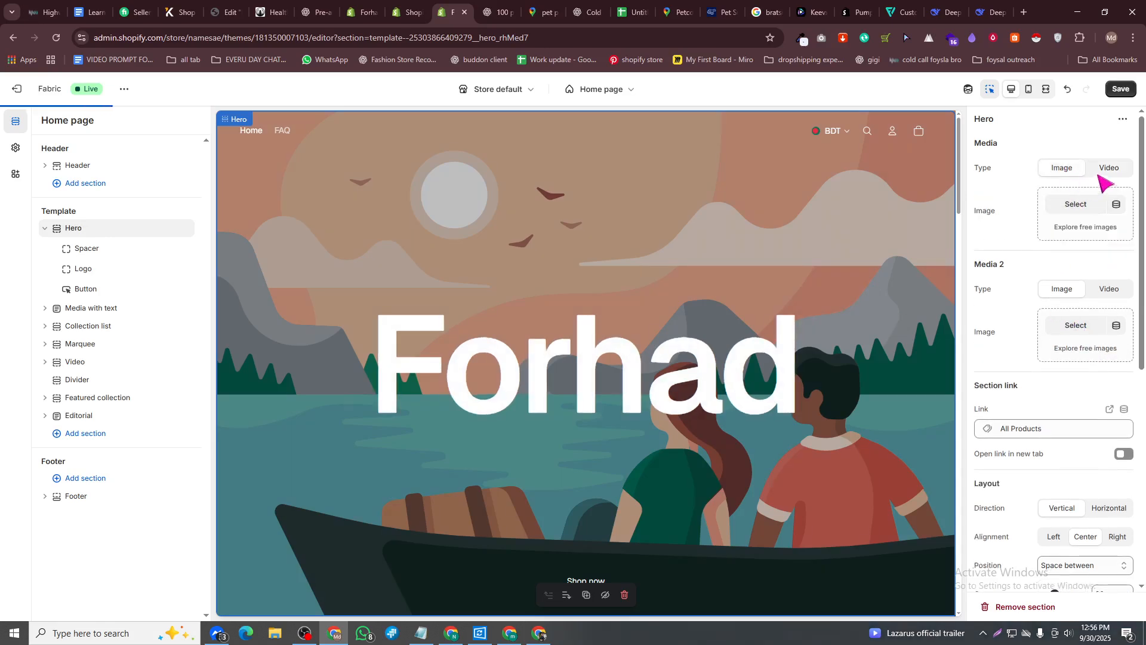
left_click(1068, 205)
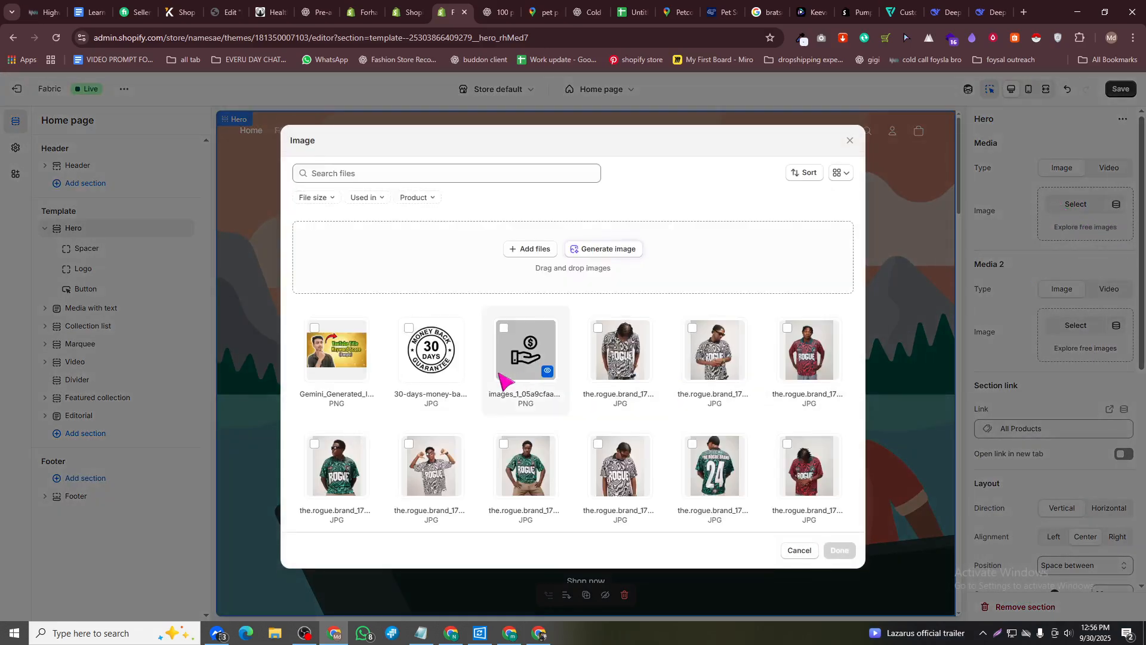
scroll(597, 385, "down", 8)
scroll(725, 388, "up", 4)
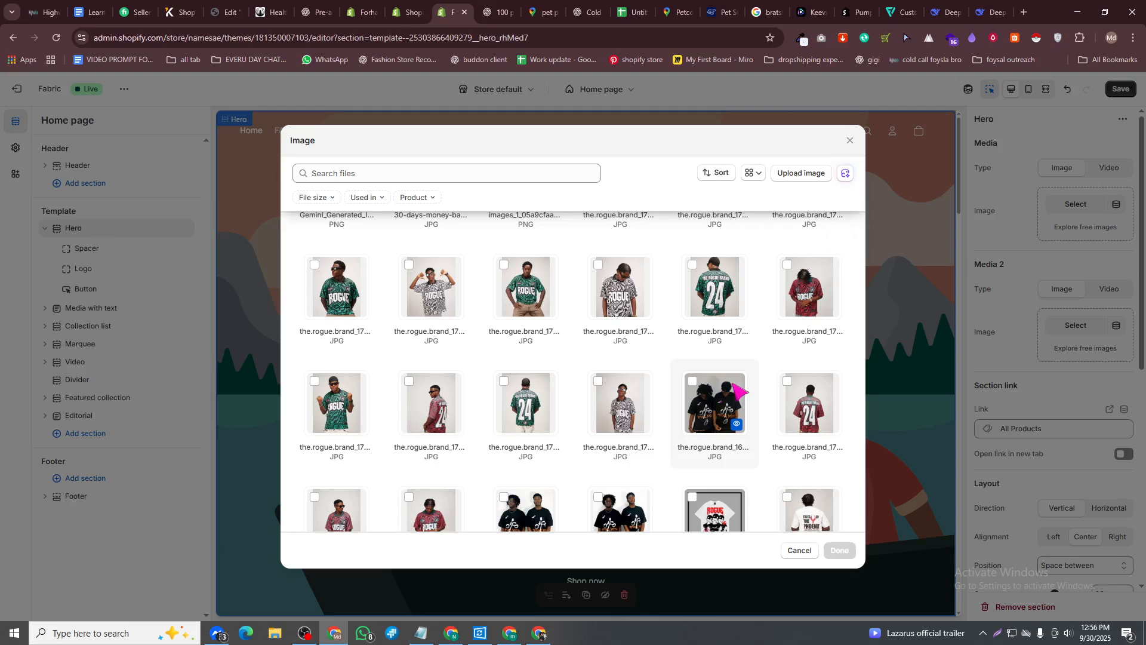
scroll(747, 385, "up", 3)
scroll(746, 386, "down", 6)
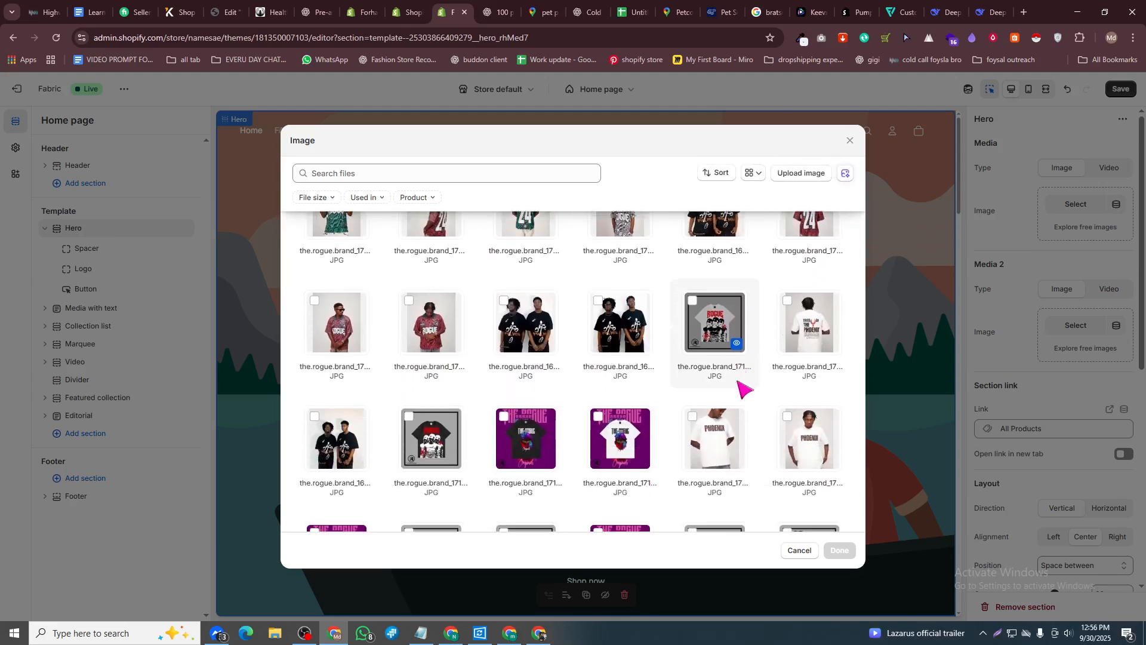
scroll(745, 388, "down", 10)
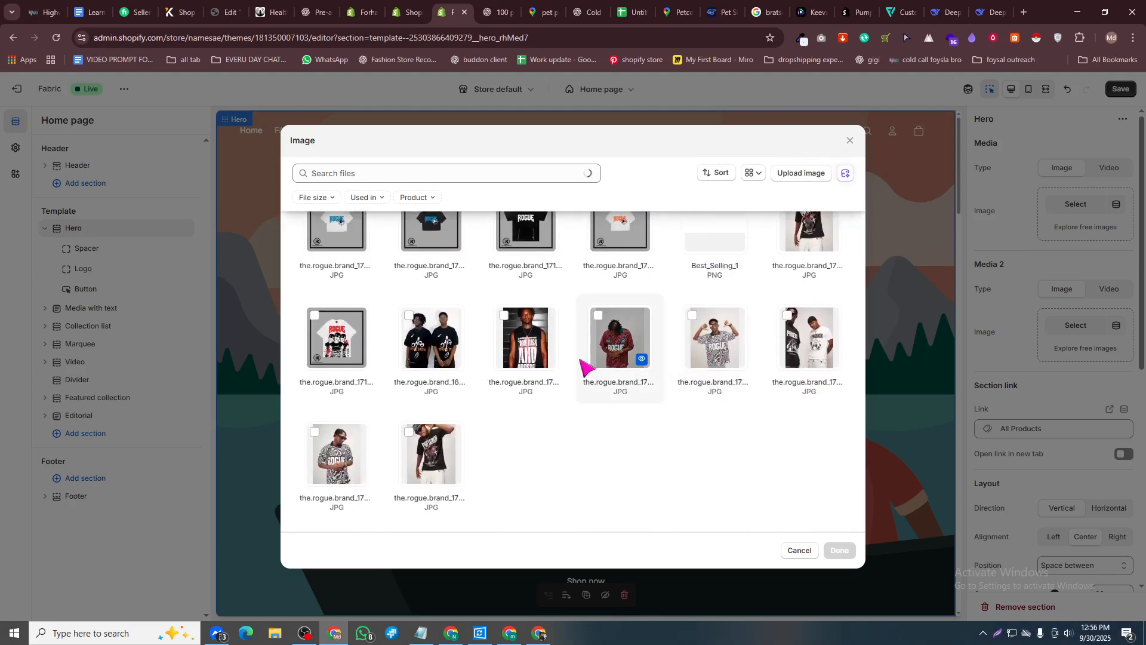
left_click(715, 453)
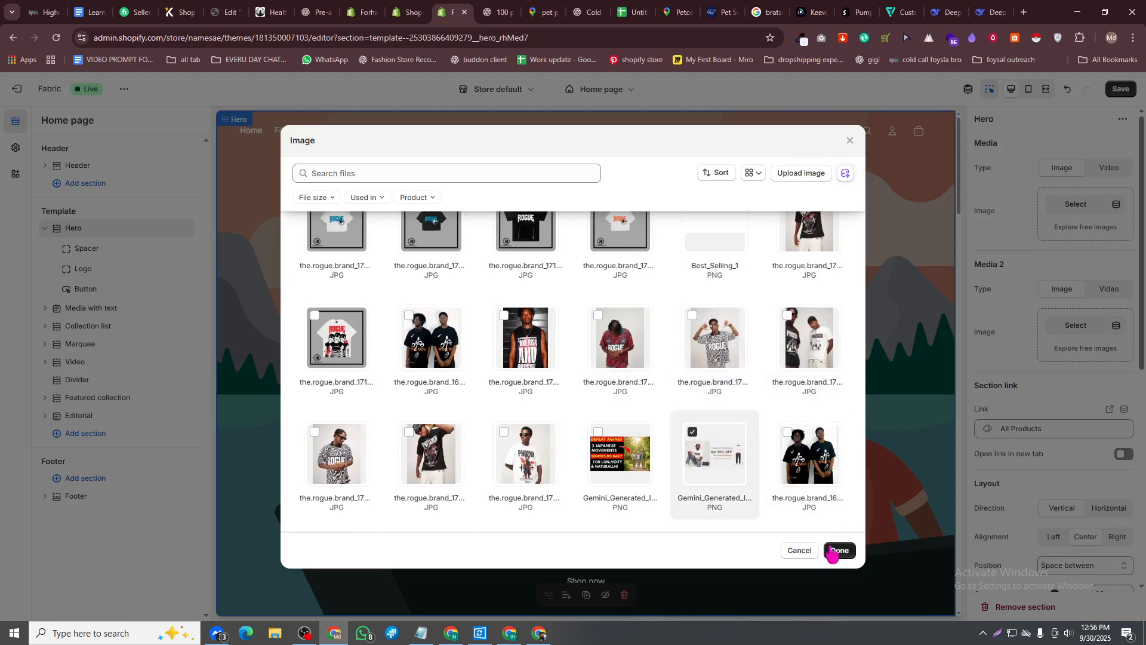
left_click(838, 551)
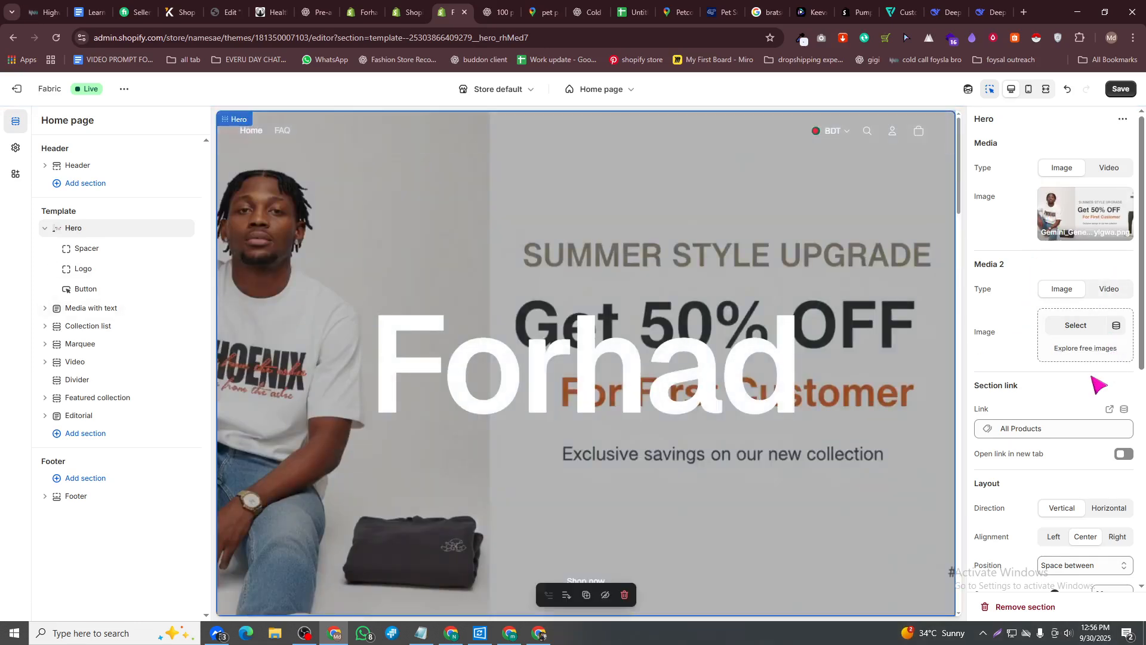
- Set the Hero section's second media image to the JPG of the man wearing sunglasses and the patterned Rogue shirt
scroll(1098, 382, "down", 1)
left_click(1050, 507)
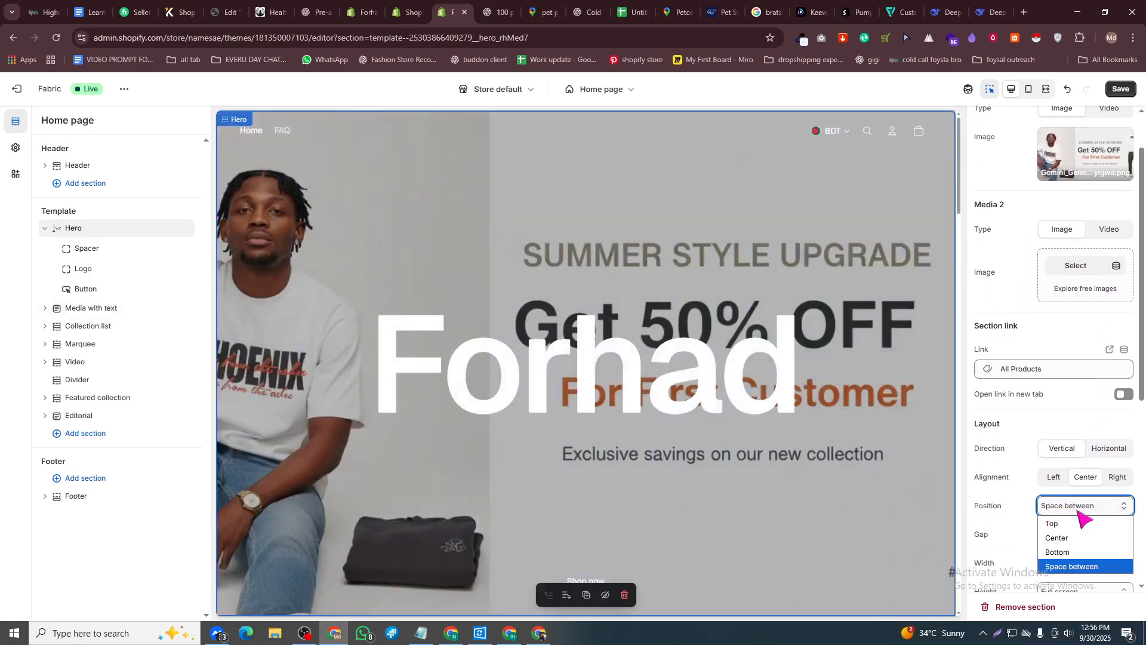
left_click(1044, 423)
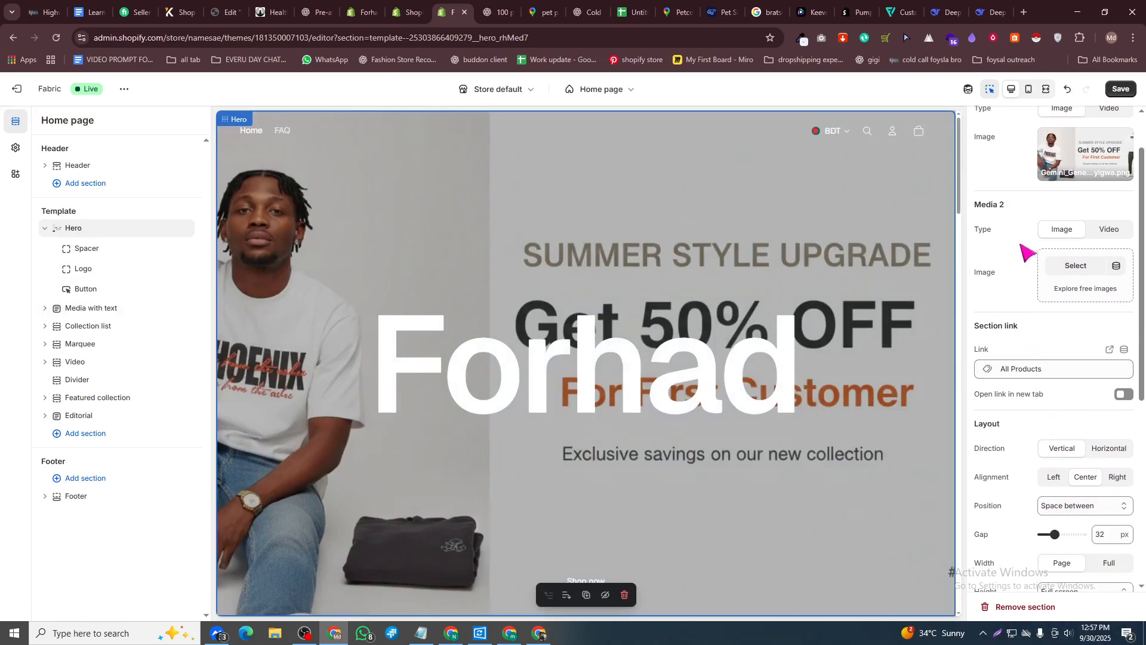
left_click(1078, 275)
left_click(714, 349)
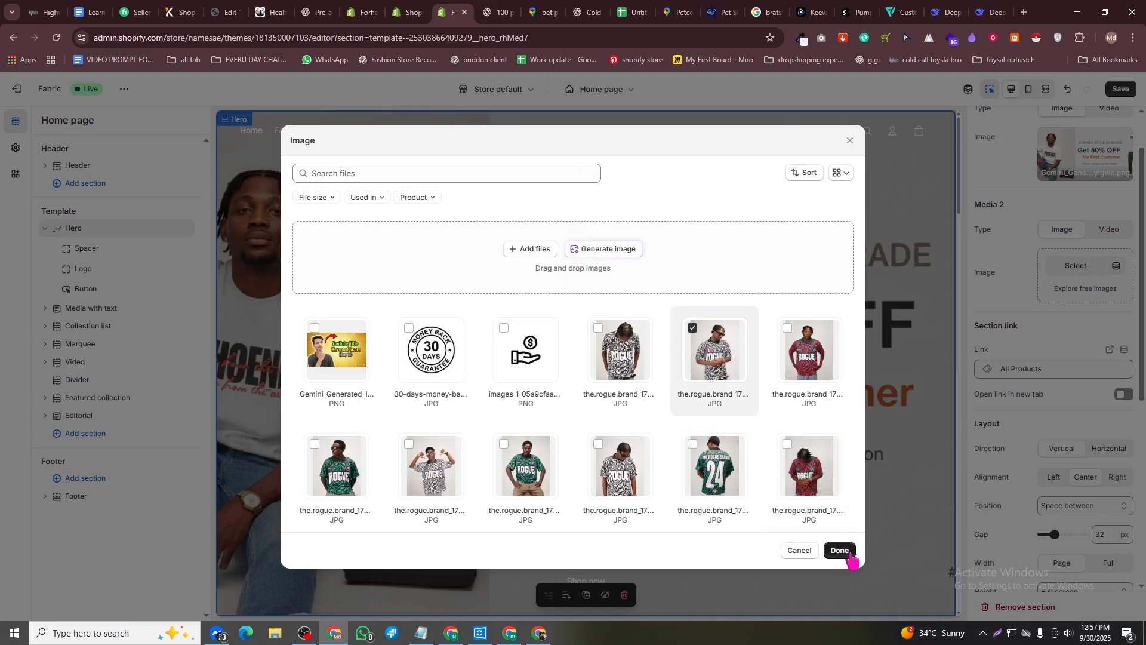
left_click(850, 554)
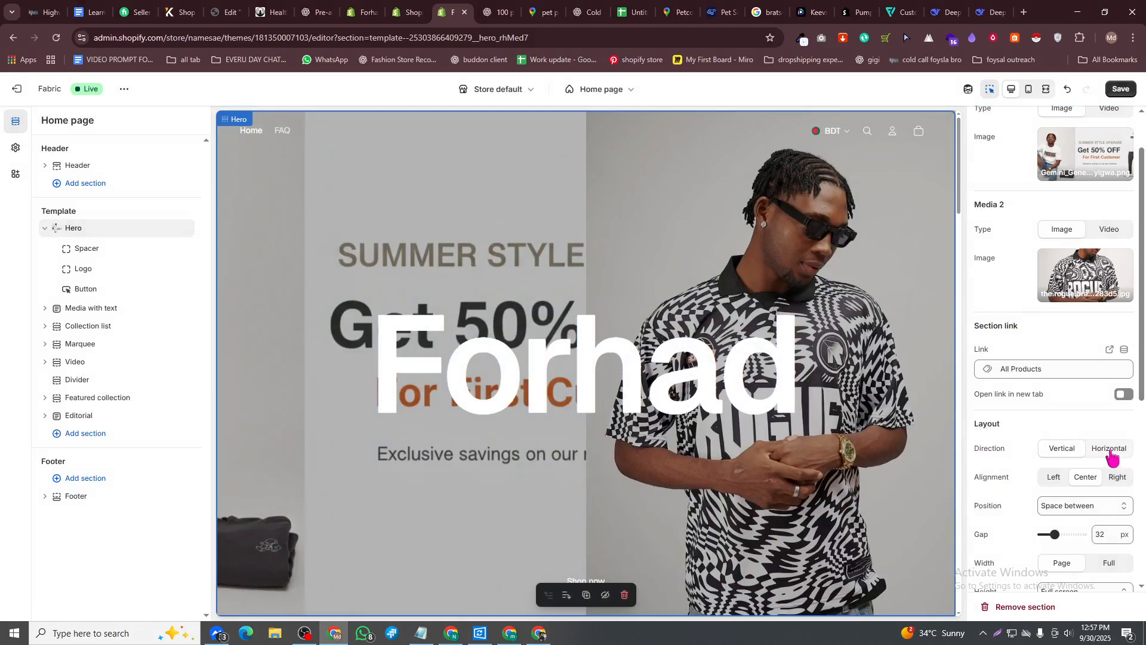
- Try the horizontal layout direction for the Hero section and return it to vertical
left_click(1109, 451)
left_click(1064, 450)
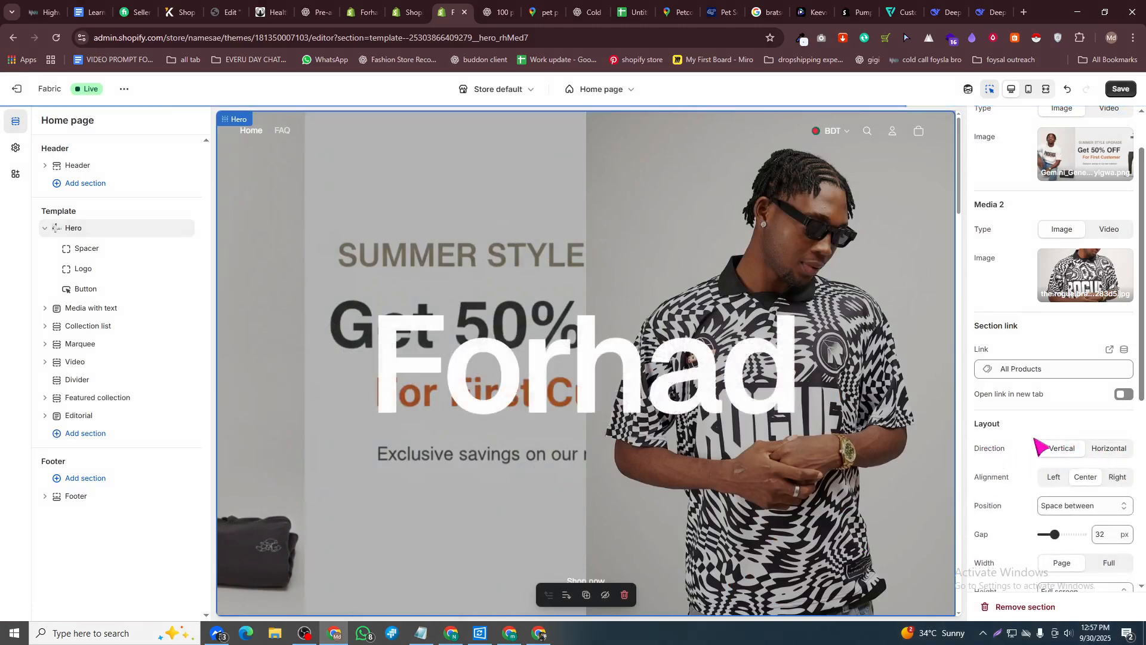
left_click(1025, 371)
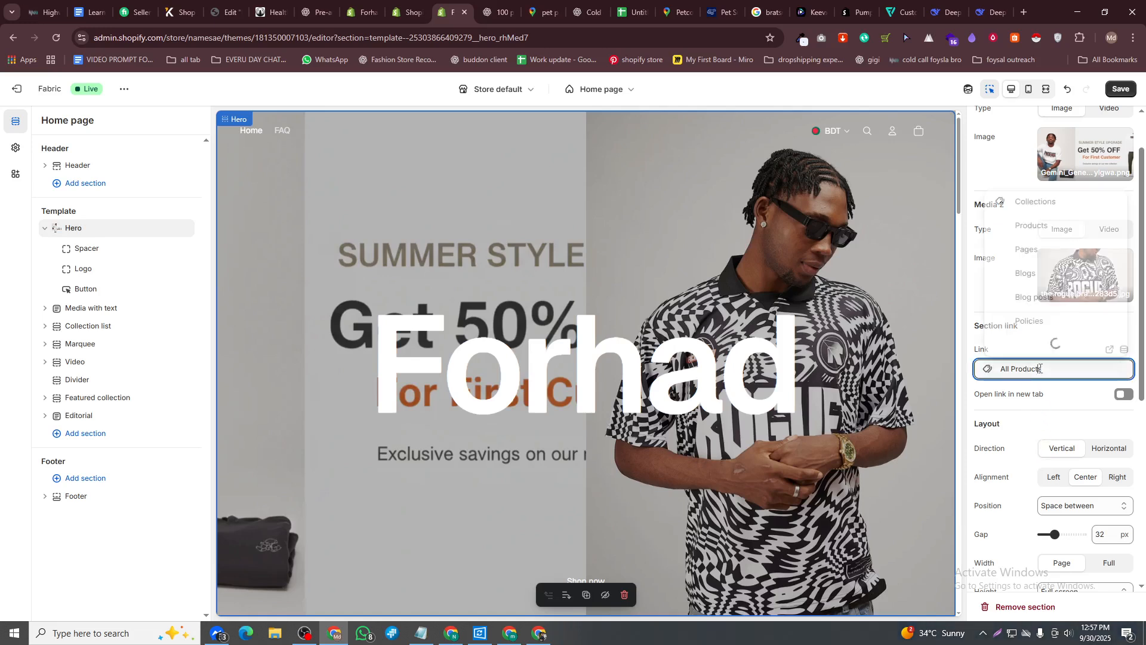
left_click(1010, 403)
- Set the Hero section's layout position to Top, the gap to 22 px and the width to Full
scroll(1081, 434, "down", 1)
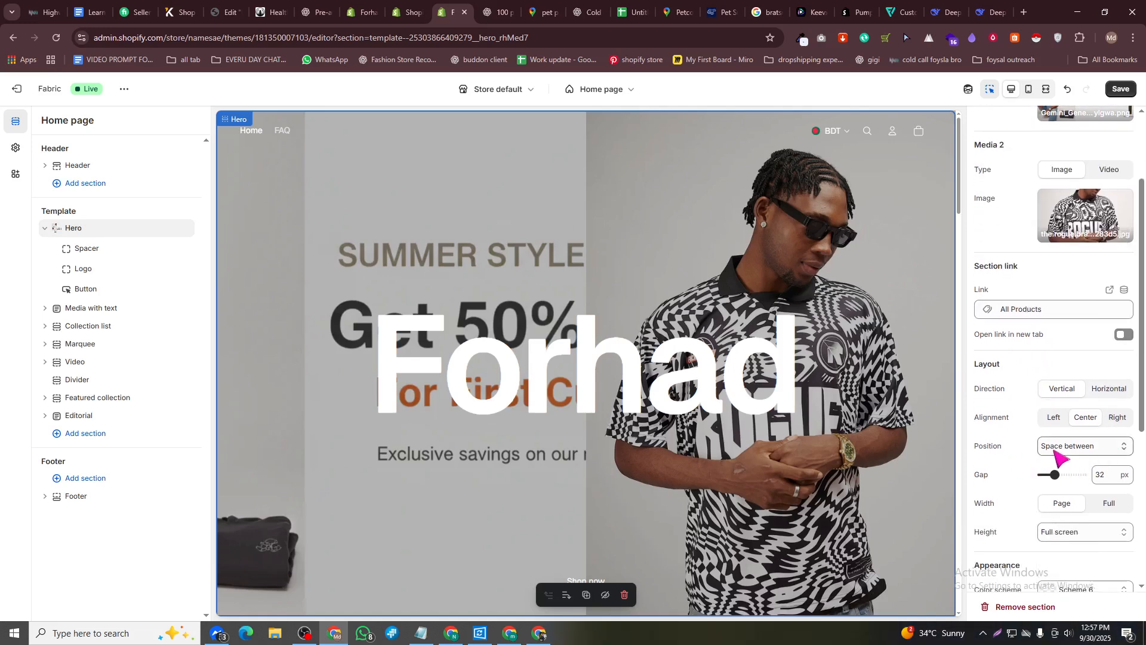
left_click(1061, 467)
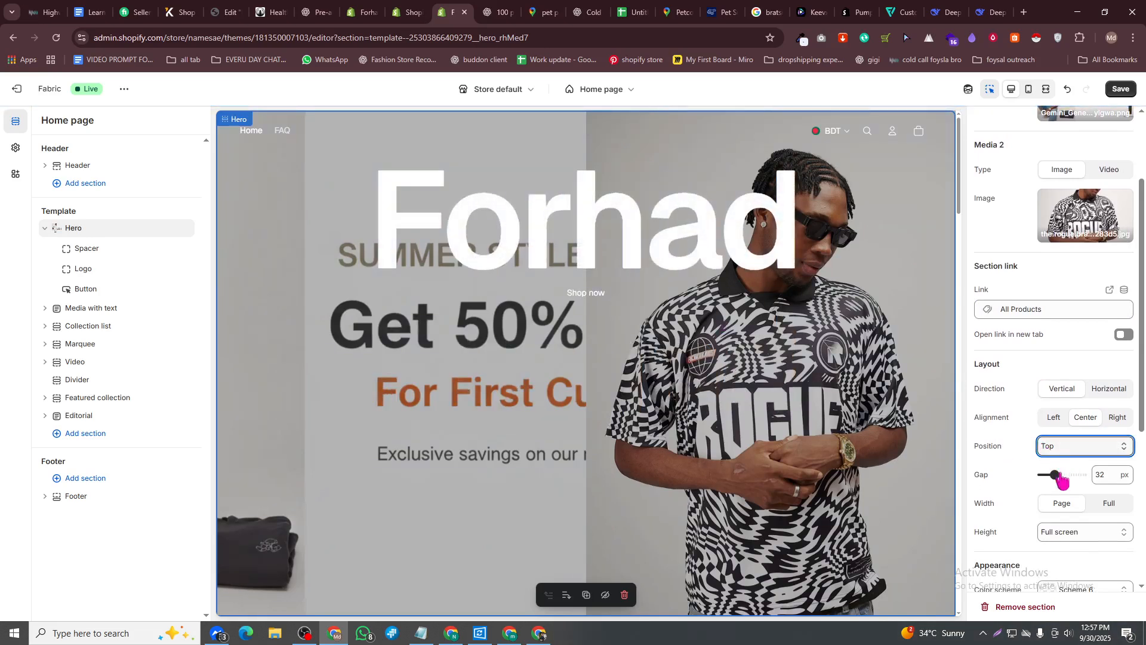
left_click(1101, 506)
scroll(1085, 529, "down", 2)
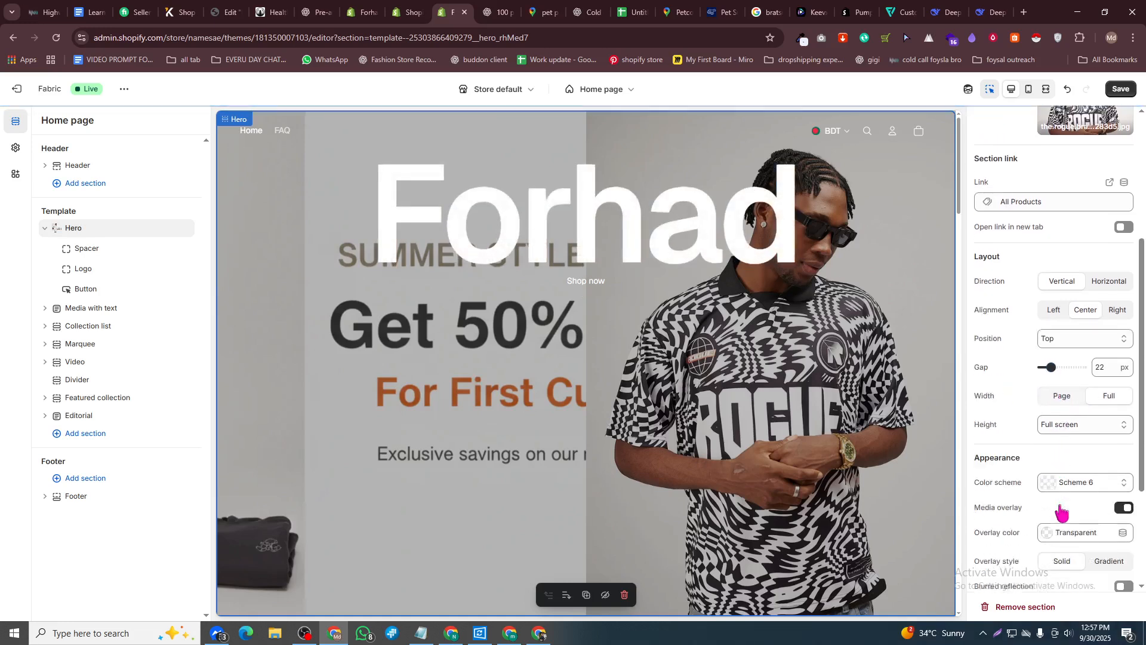
- Apply color scheme Scheme 5 to the Hero section and set its media overlay color to #030302
left_click(1048, 473)
left_click(1039, 352)
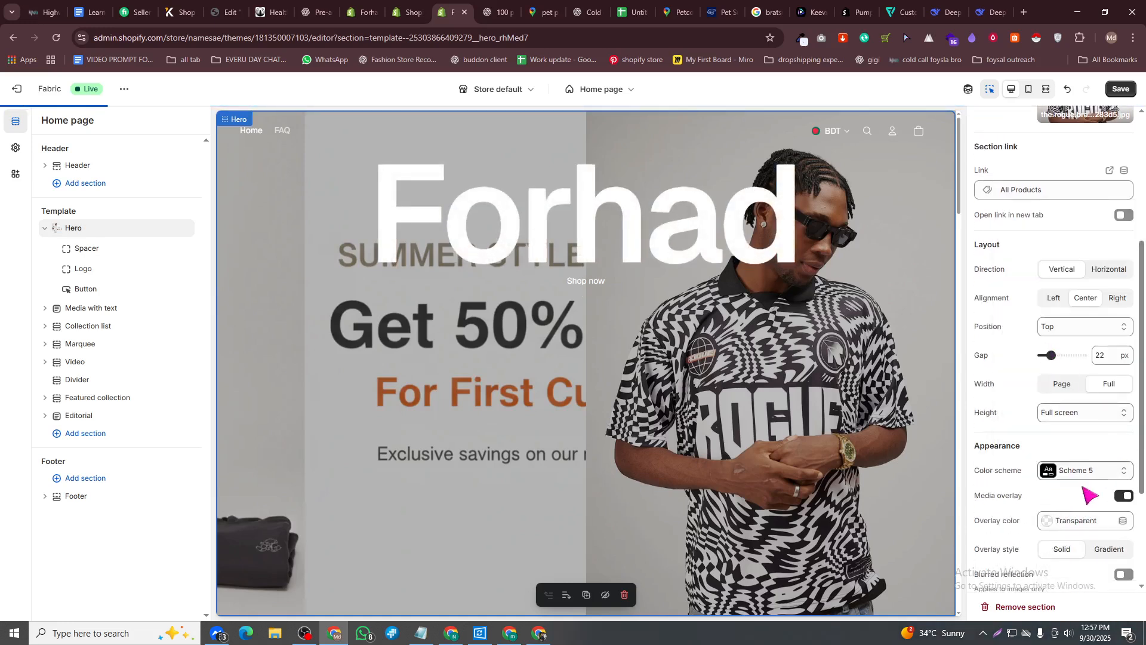
scroll(1068, 505, "down", 2)
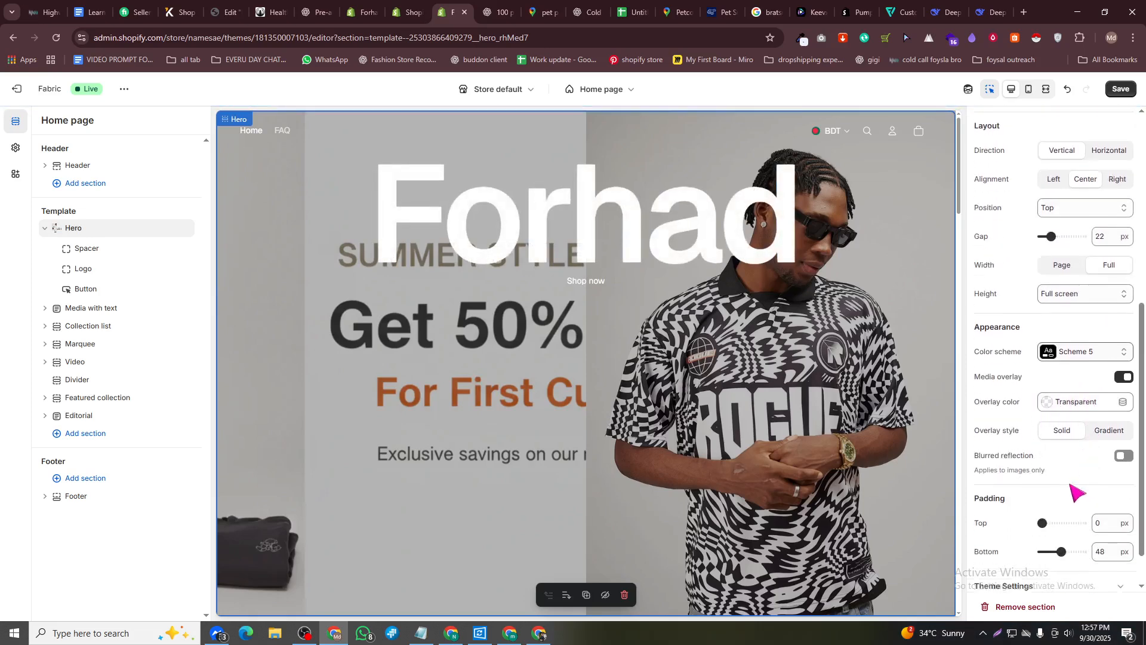
left_click(1046, 405)
left_click(1055, 358)
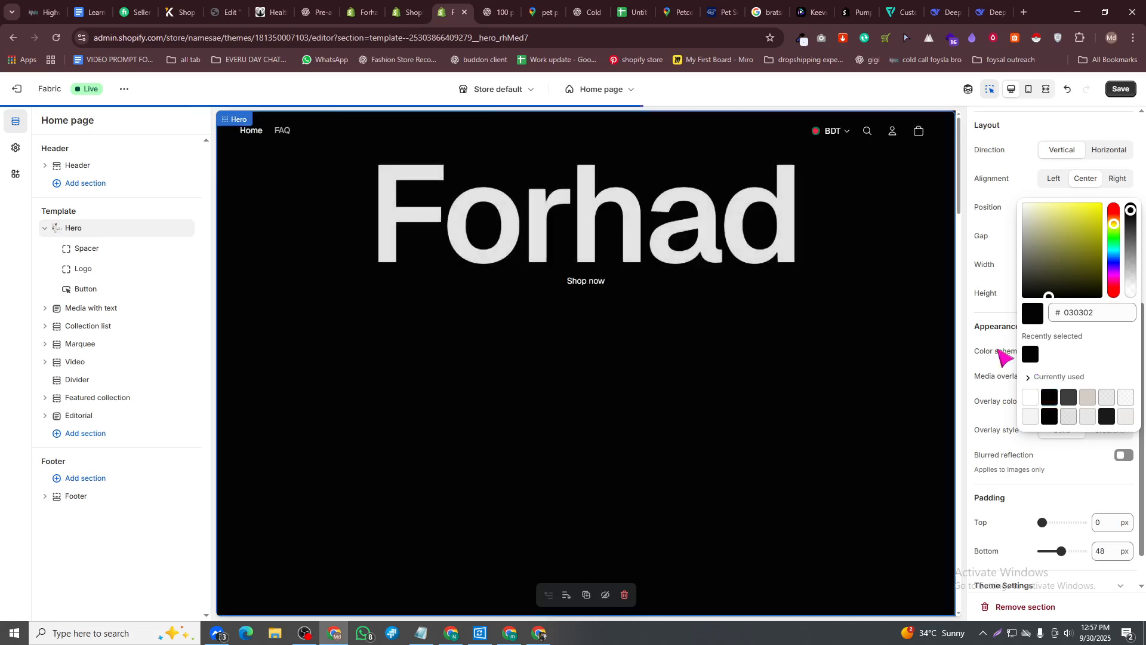
left_click(1045, 351)
scroll(1099, 487, "down", 1)
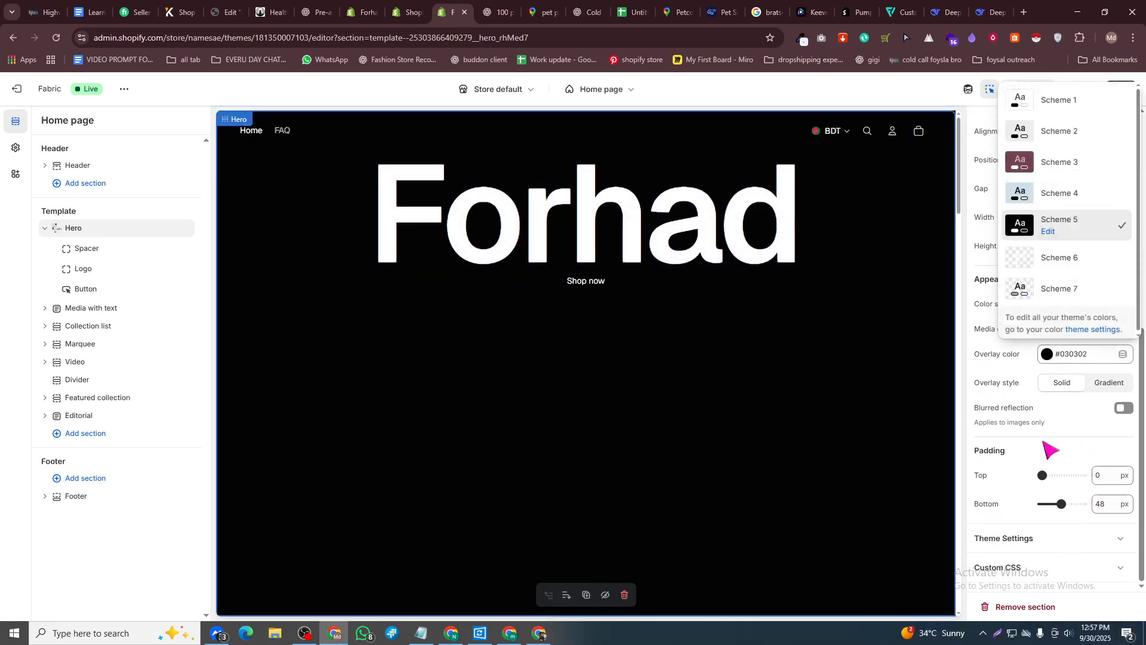
- Use the 30-days money-back guarantee JPG as the default logo in the Hero section's theme settings
left_click(1026, 532)
scroll(1064, 459, "down", 3)
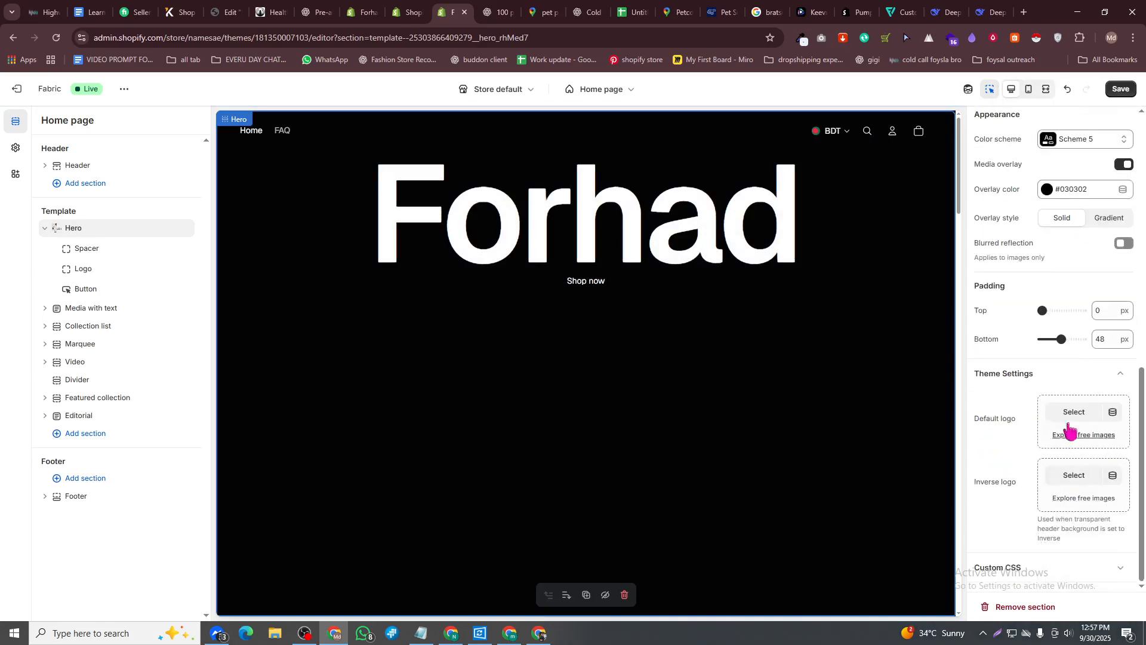
left_click(1075, 412)
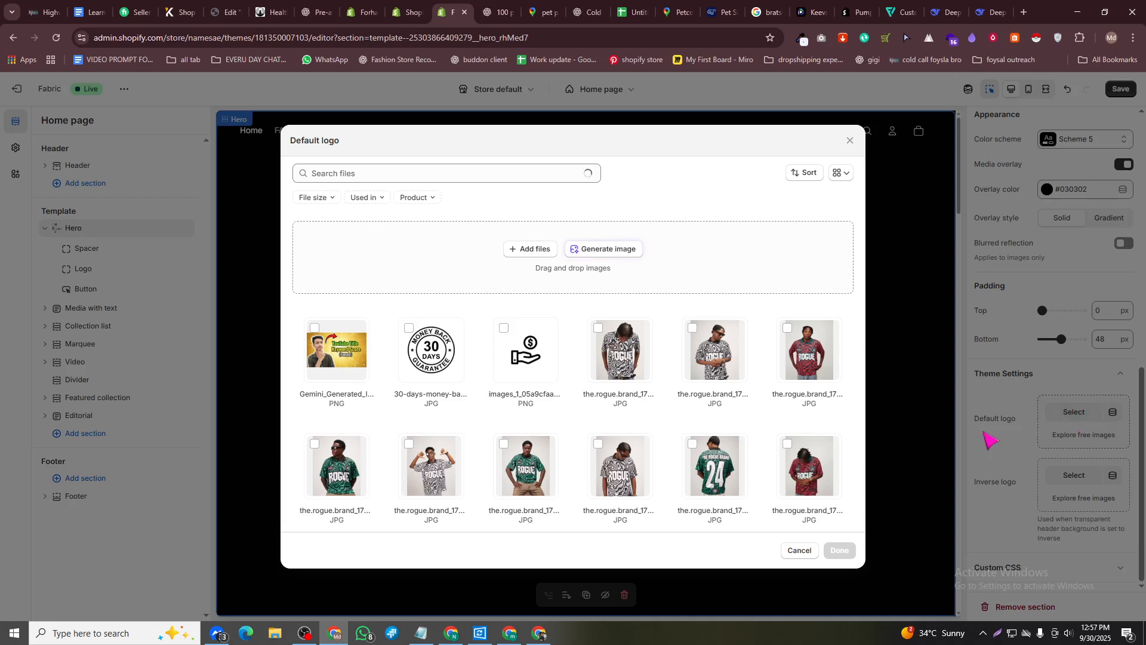
left_click(431, 355)
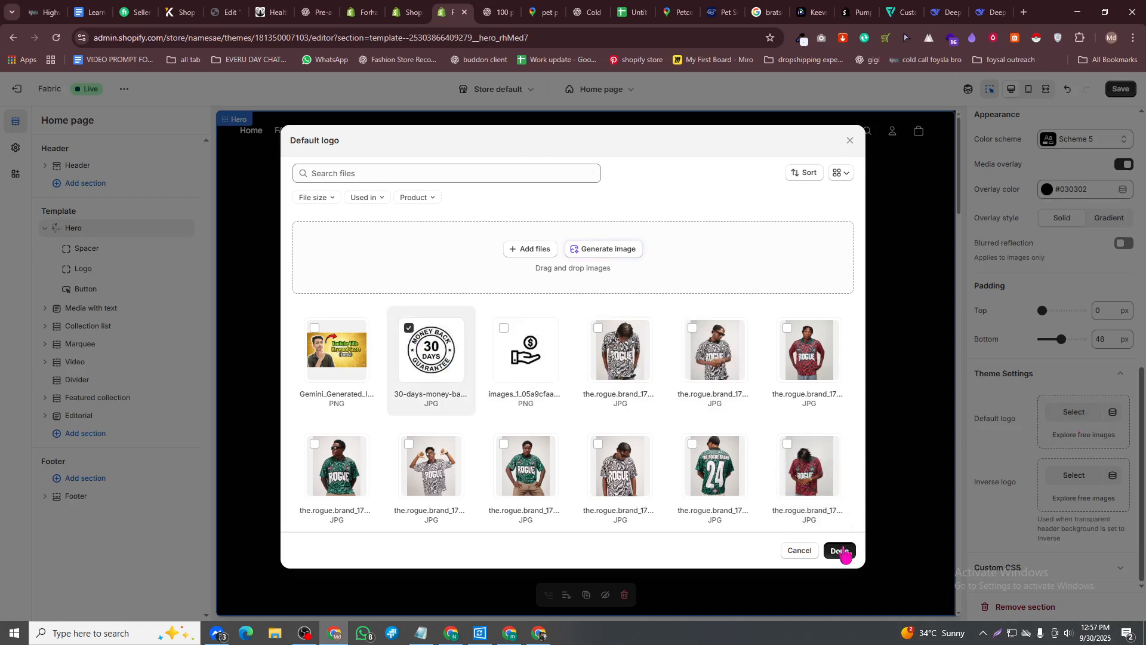
left_click(841, 550)
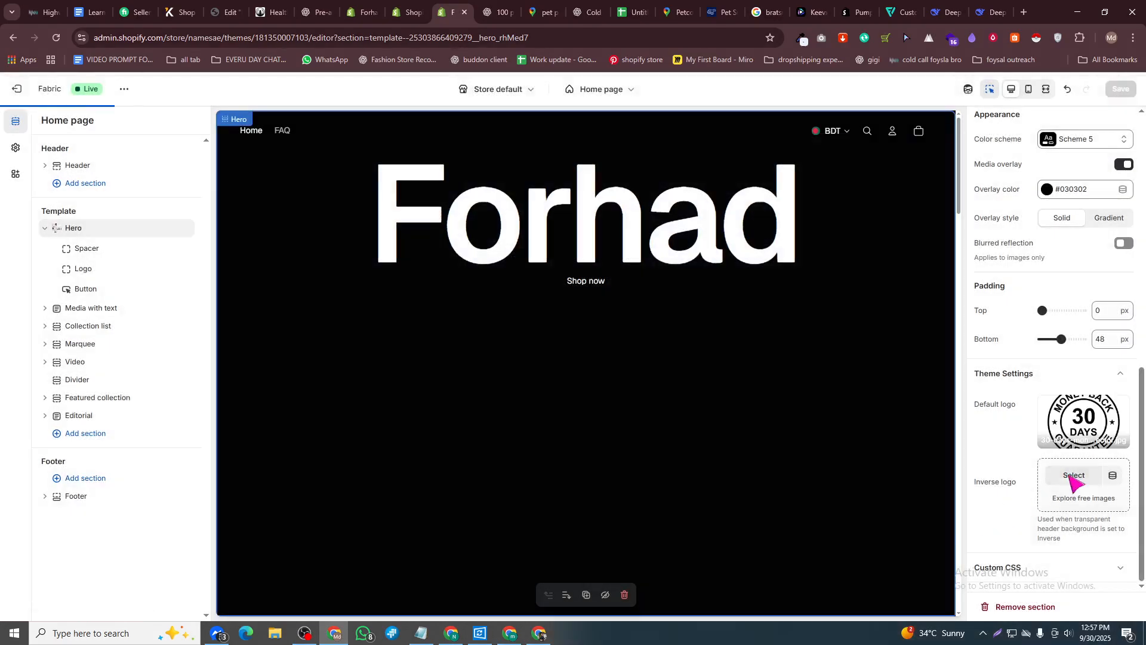
- Set the inverse logo to the PNG of a hand holding a dollar coin
left_click(1073, 476)
left_click(532, 334)
left_click(838, 549)
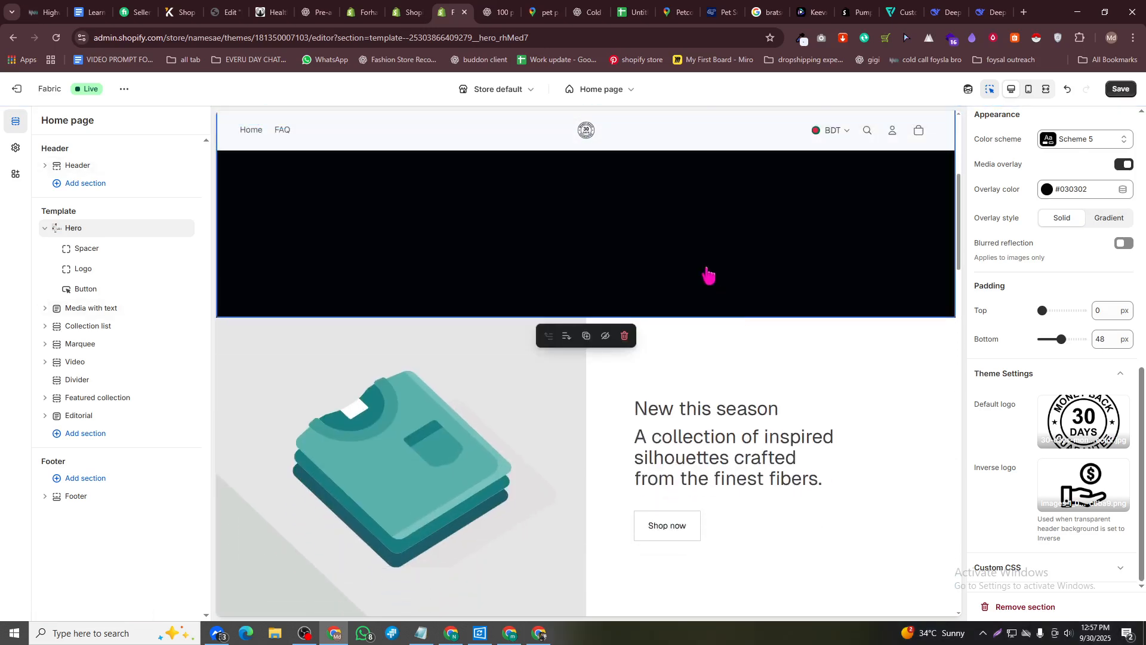
- Set the Media with text section's image to the the.rogue.brand JPG of a man in a red patterned ROGUE jersey
scroll(769, 337, "down", 2)
left_click(481, 387)
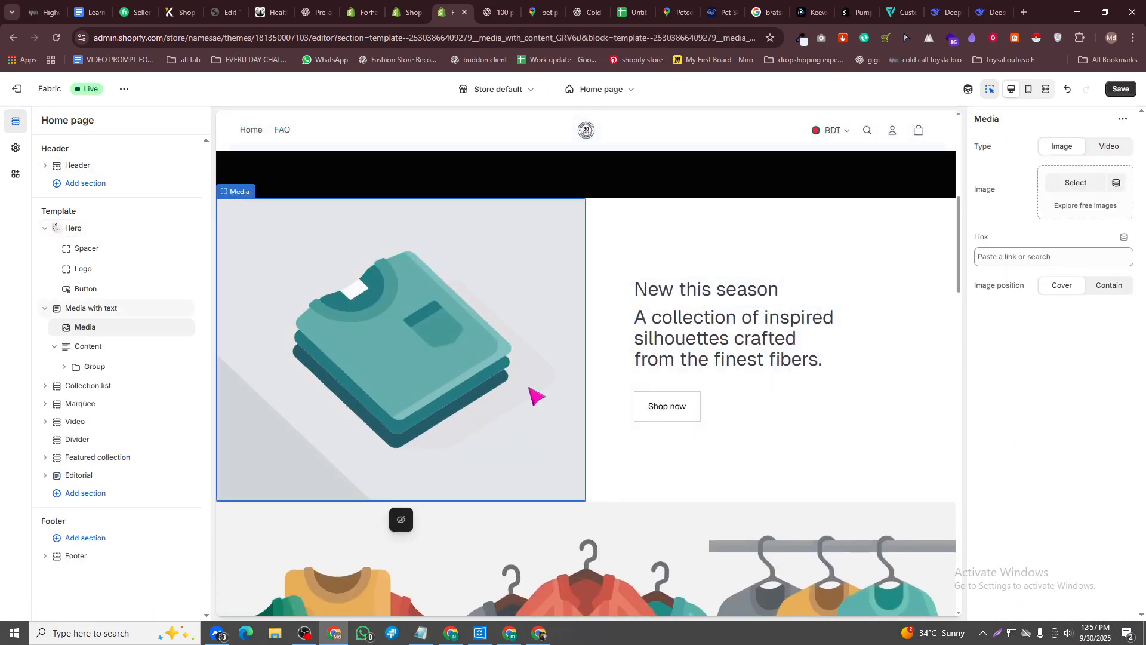
left_click(1064, 194)
left_click(805, 364)
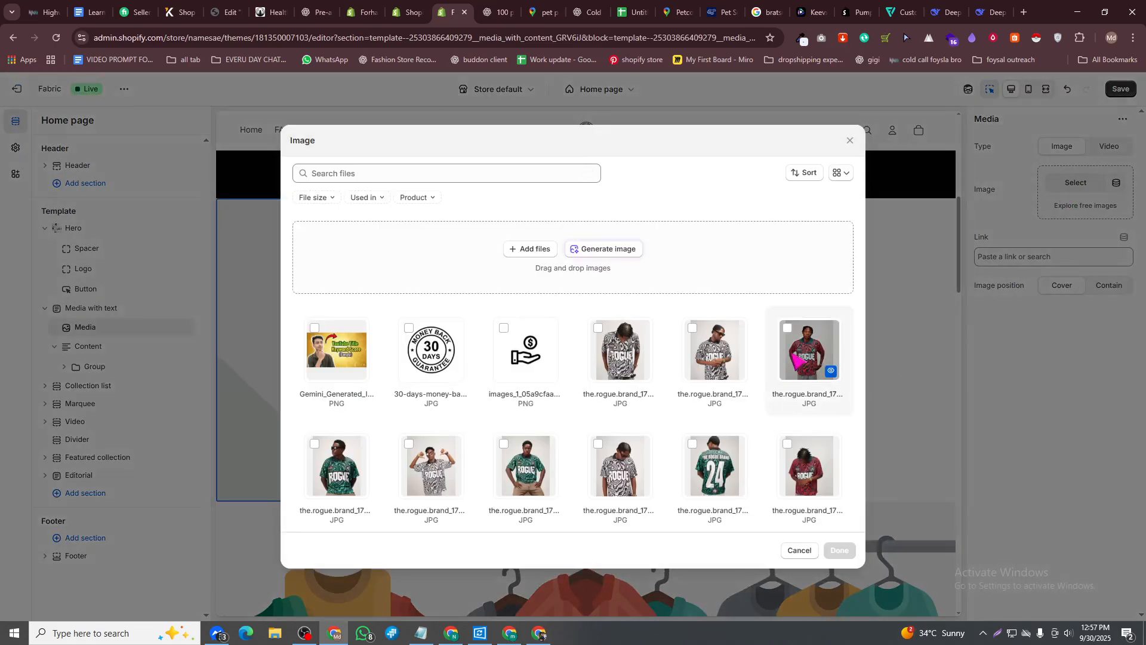
left_click(840, 552)
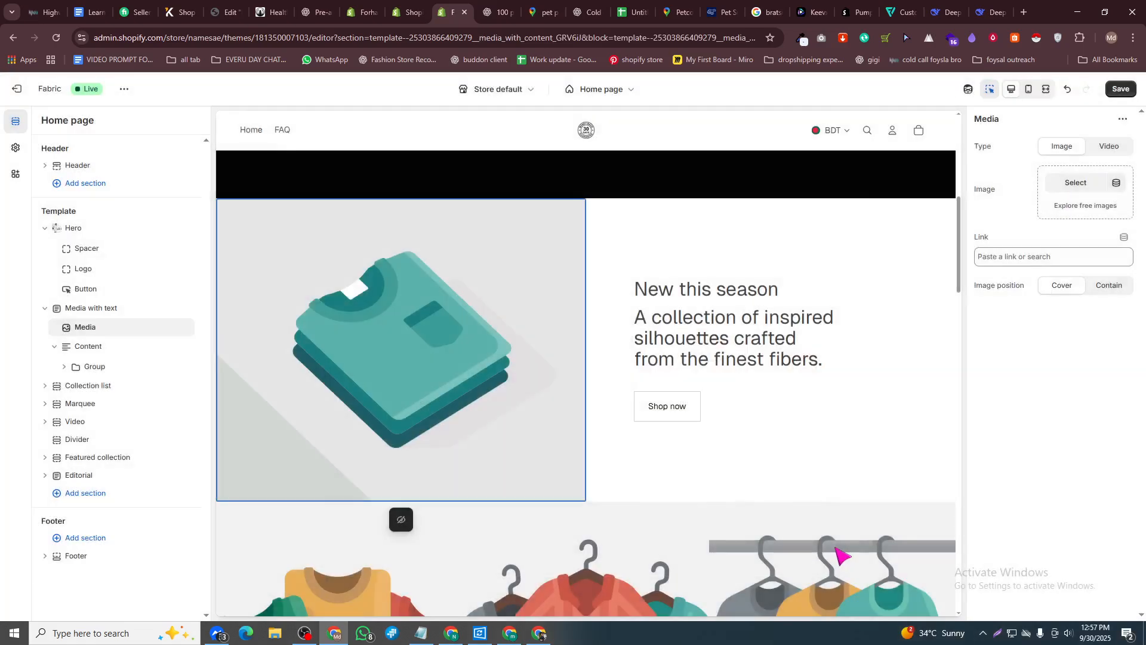
- Replace the text under the "New this season" heading with "50% discount"
left_click(726, 328)
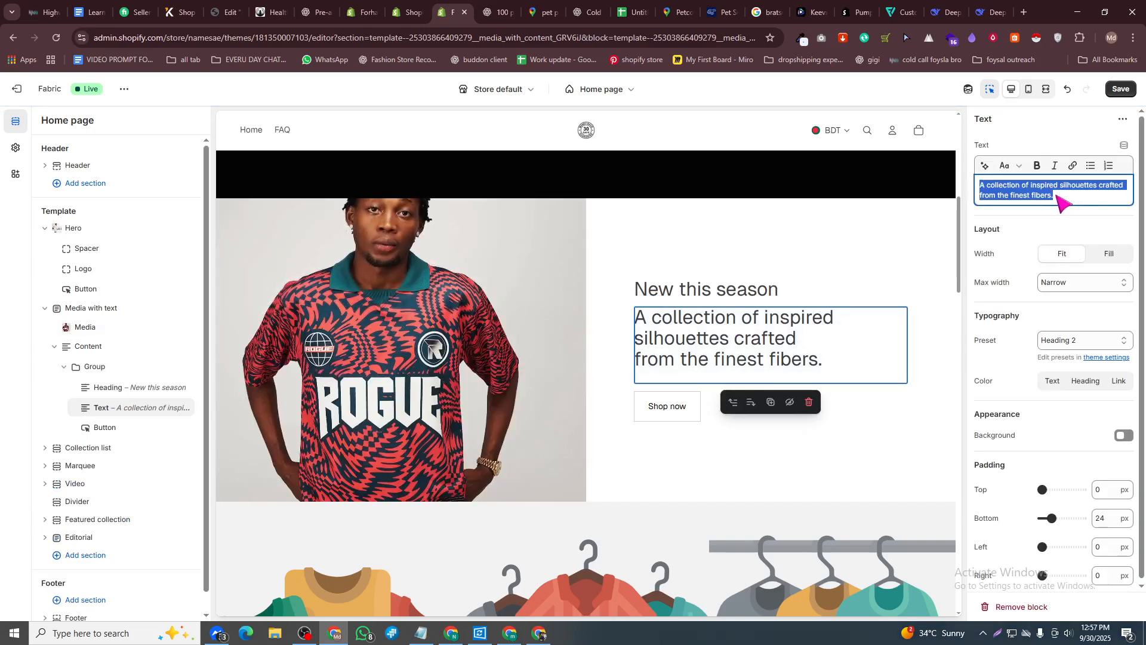
type("50% d")
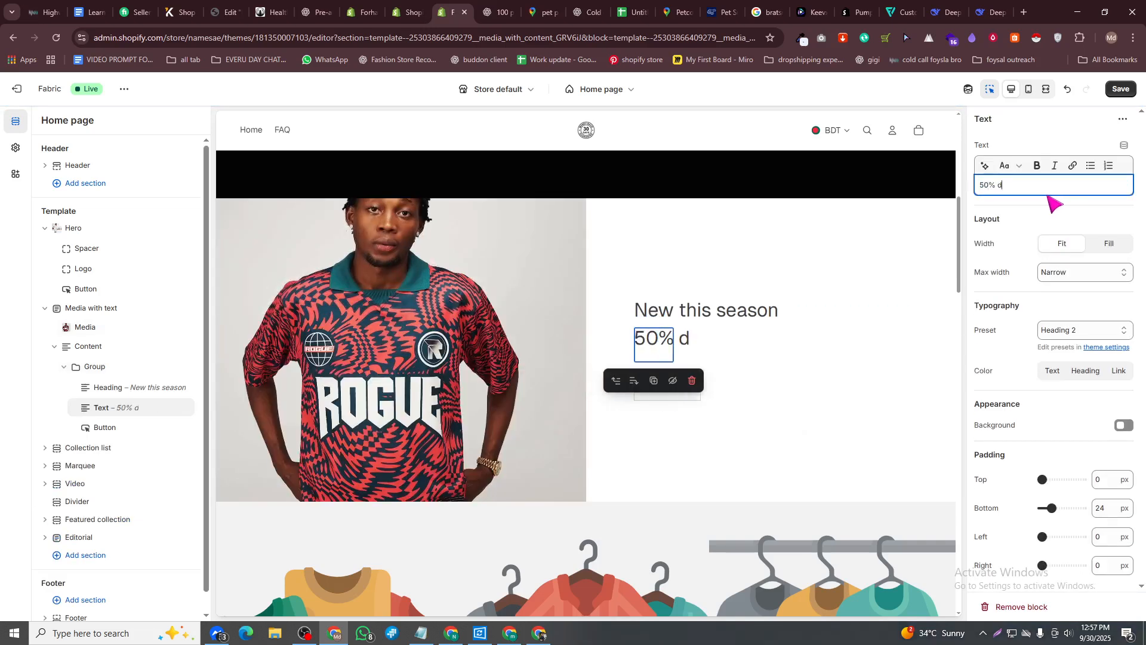
type("iscount")
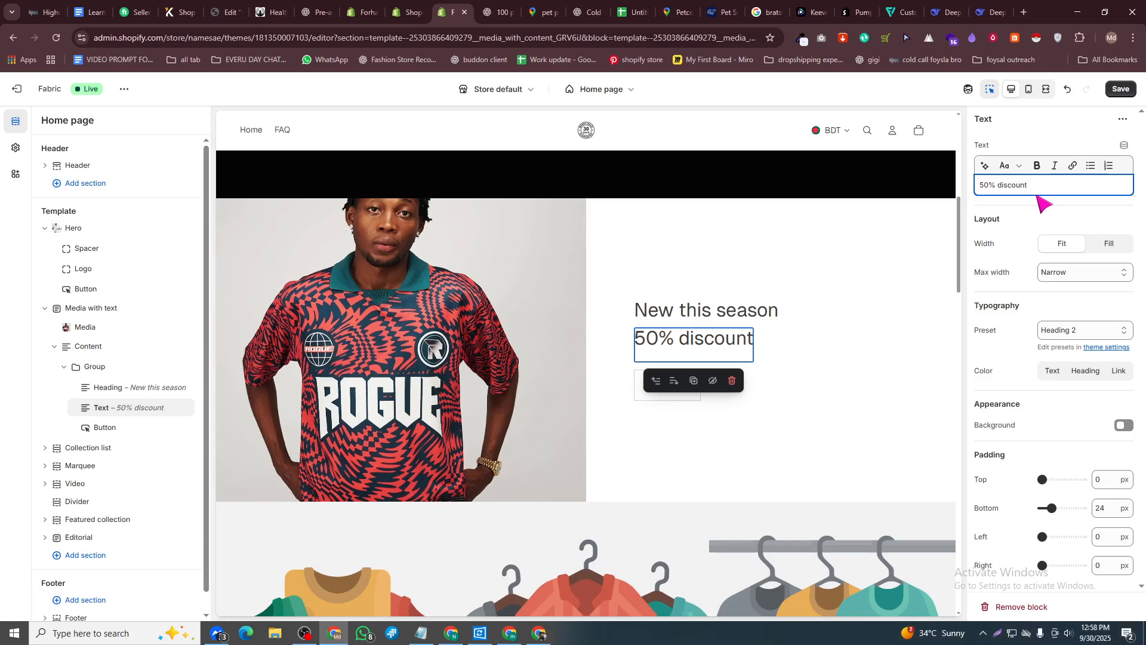
- Follow the Shop now button beside the jersey image to the Products collection and return to the home page template
left_click(800, 421)
left_click(686, 392)
left_click(765, 399)
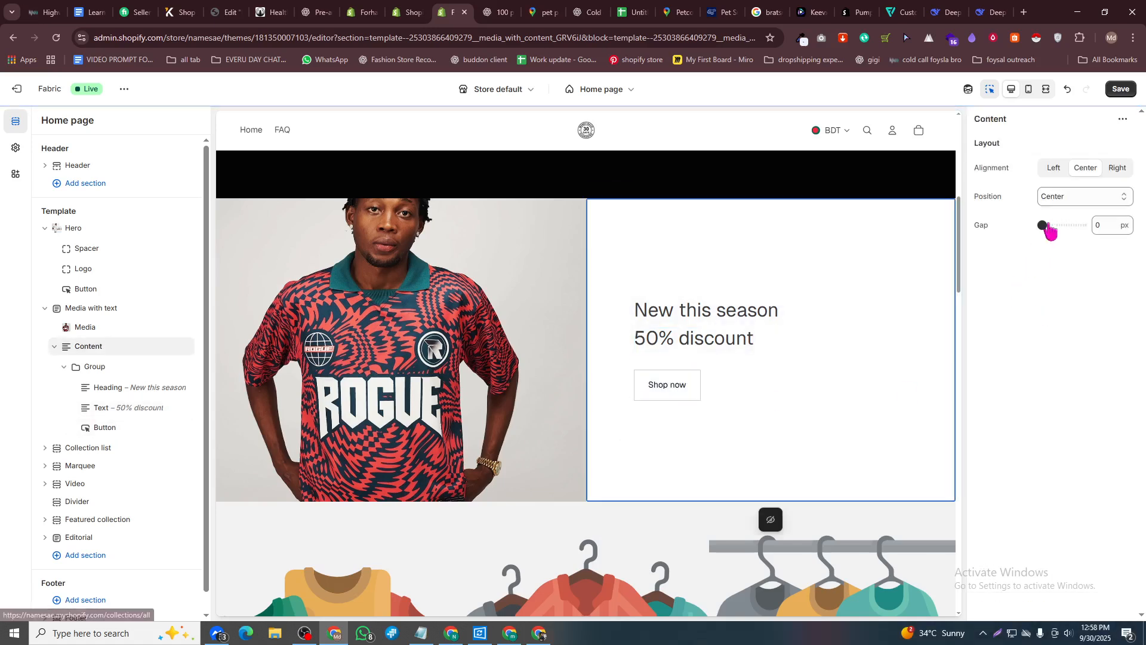
left_click(669, 378)
left_click(669, 383)
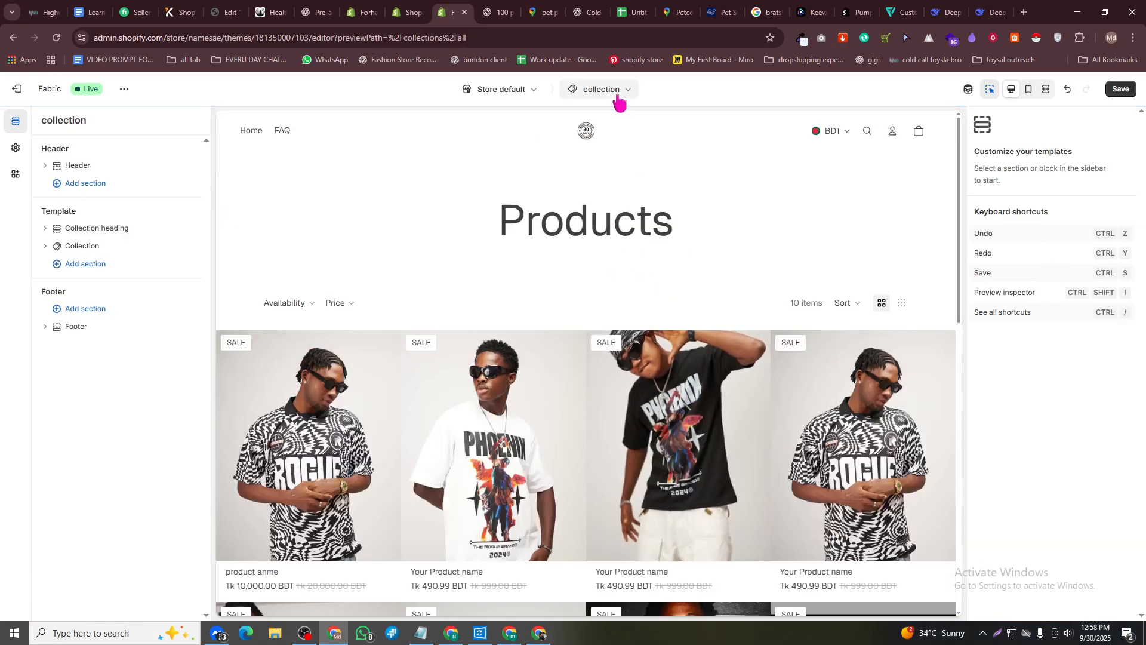
left_click(600, 89)
left_click(579, 145)
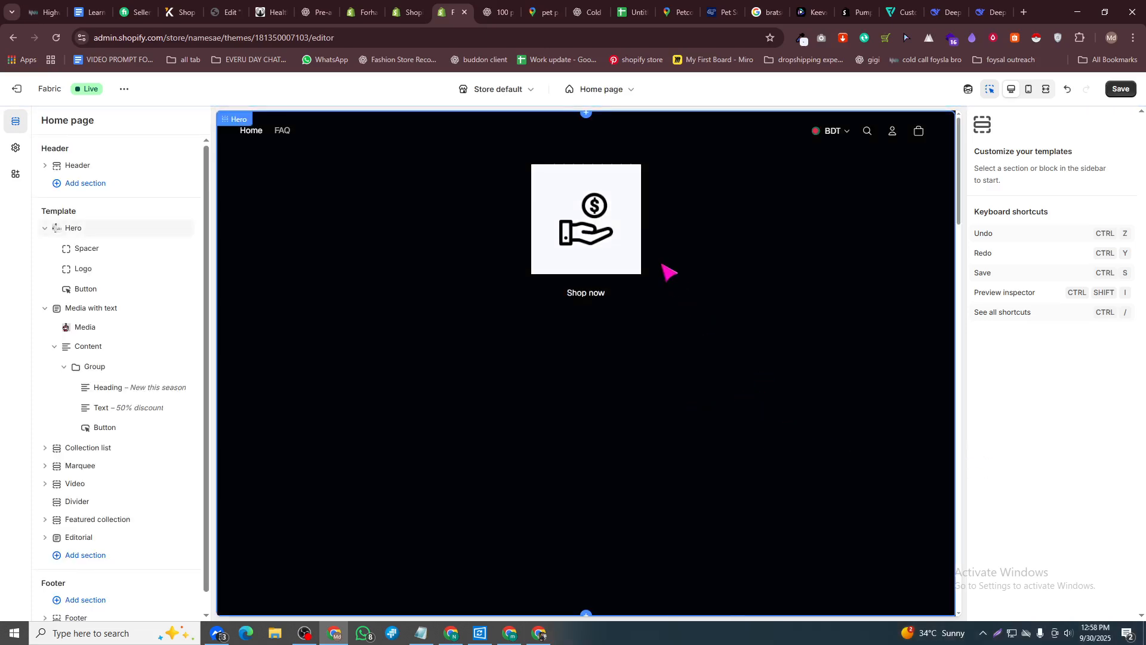
- Remove the images from both the Media and Media 2 settings of the Hero section
left_click(722, 268)
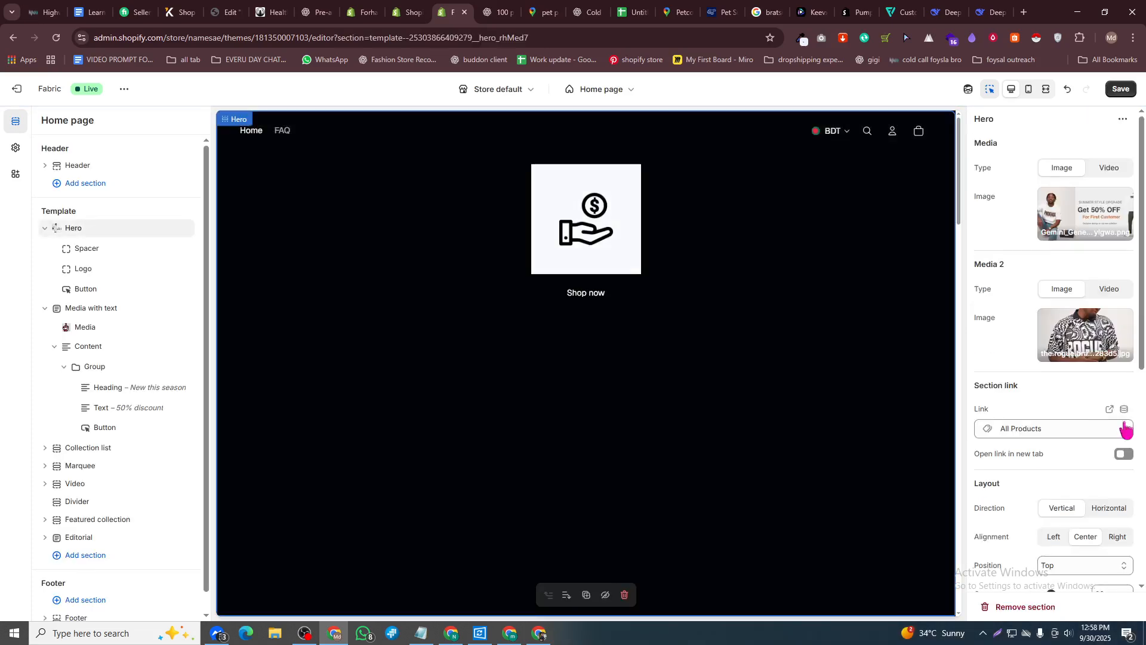
left_click(1085, 335)
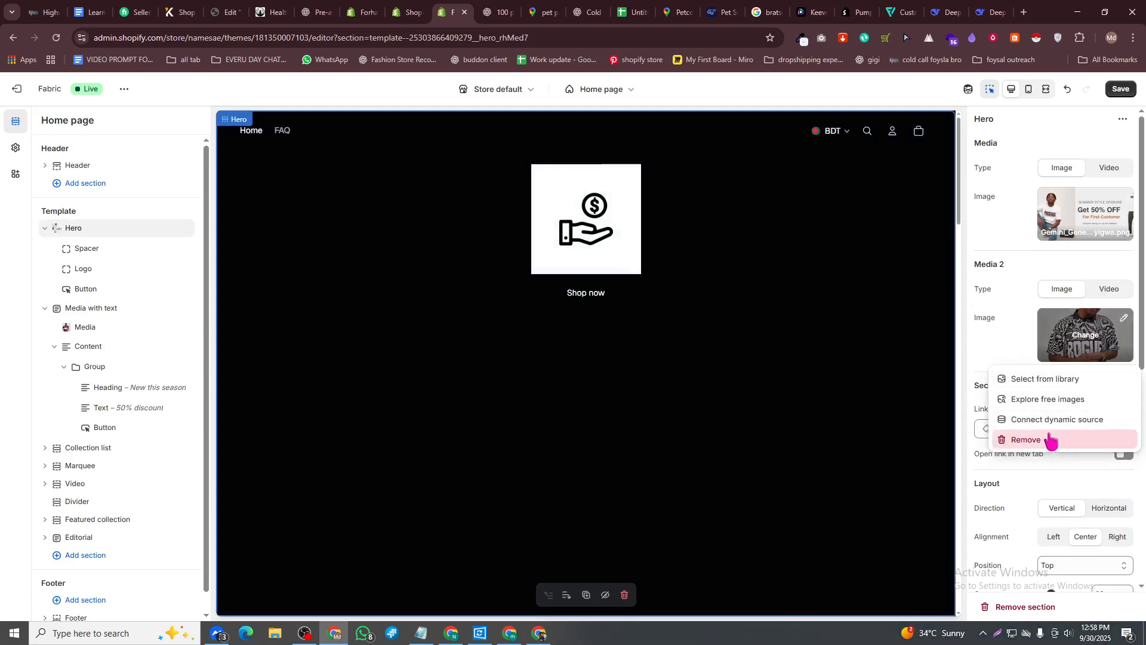
left_click(1051, 440)
left_click(1095, 225)
left_click(1042, 316)
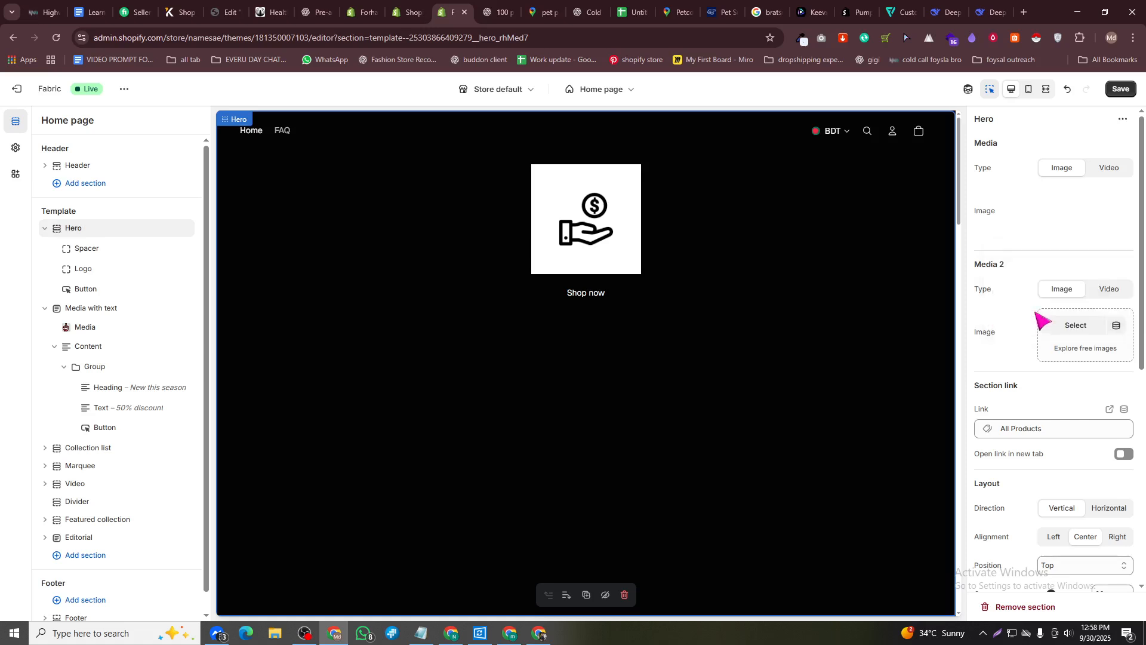
- Review the settings of the Hero section's Spacer, Logo and Button blocks, returning to the home page template after following its link
left_click(102, 247)
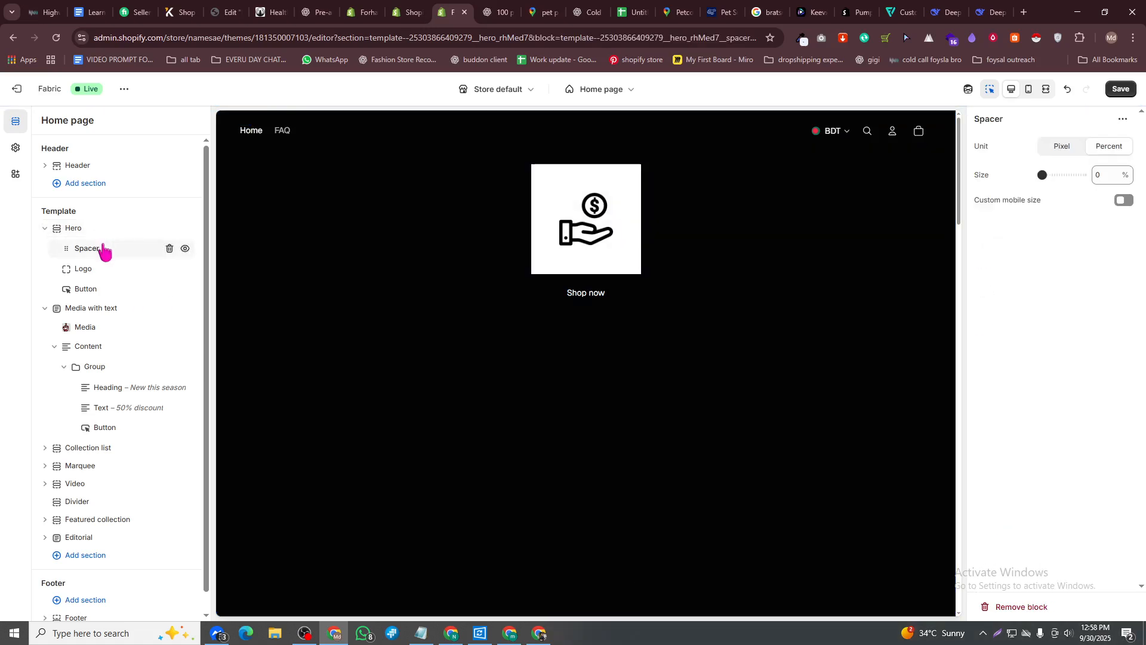
left_click(85, 270)
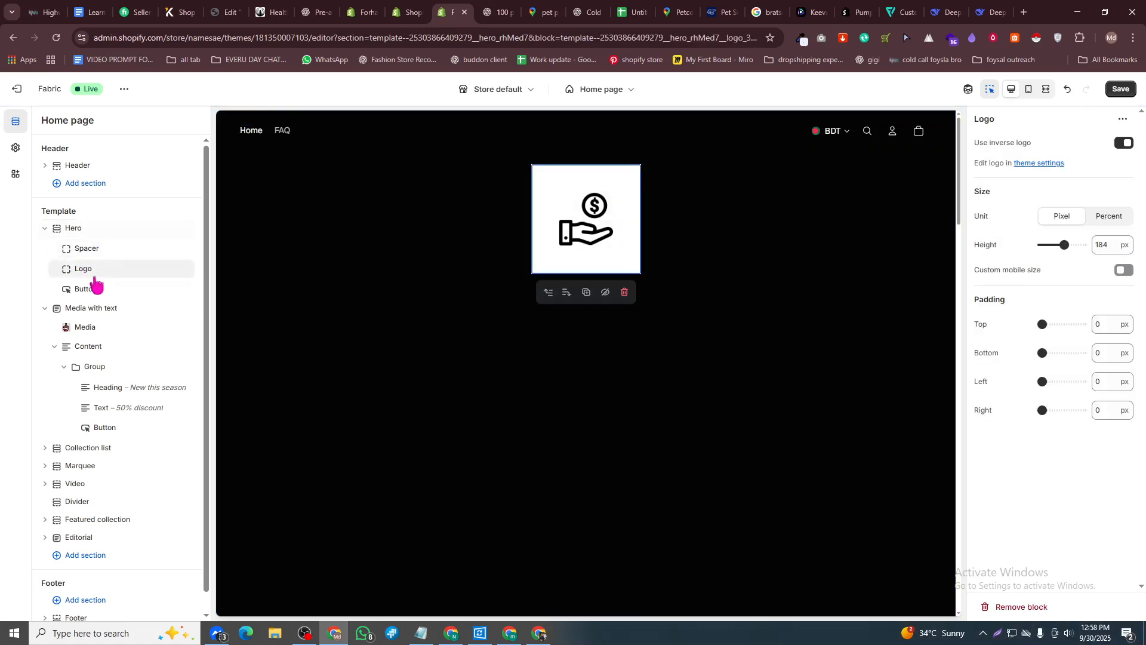
left_click(89, 291)
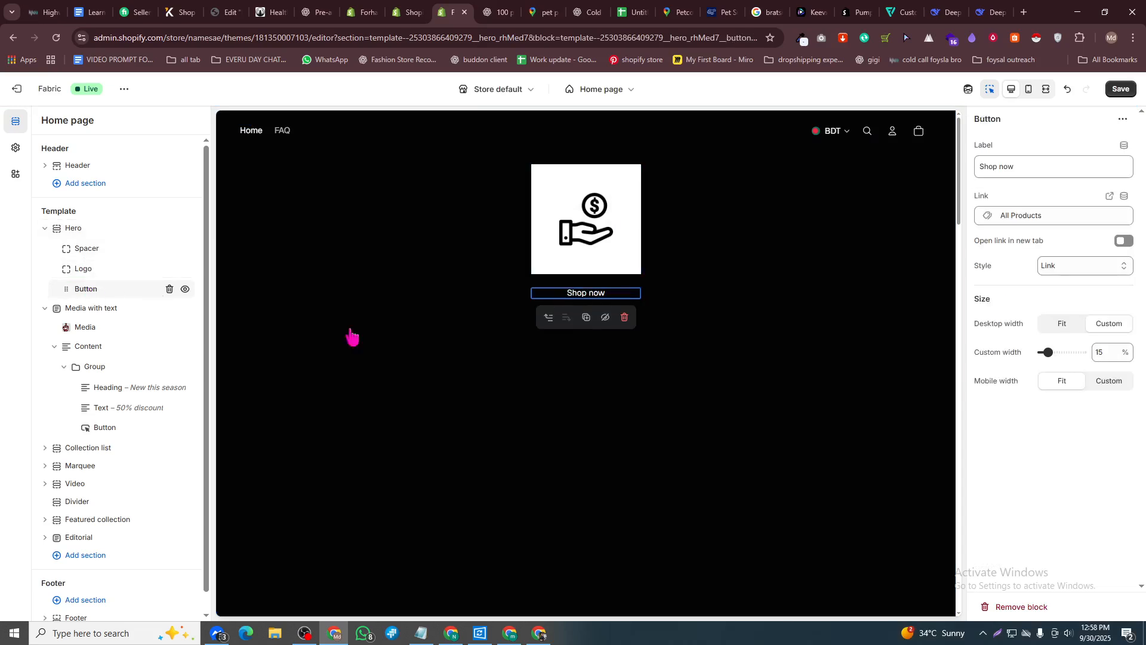
left_click(699, 223)
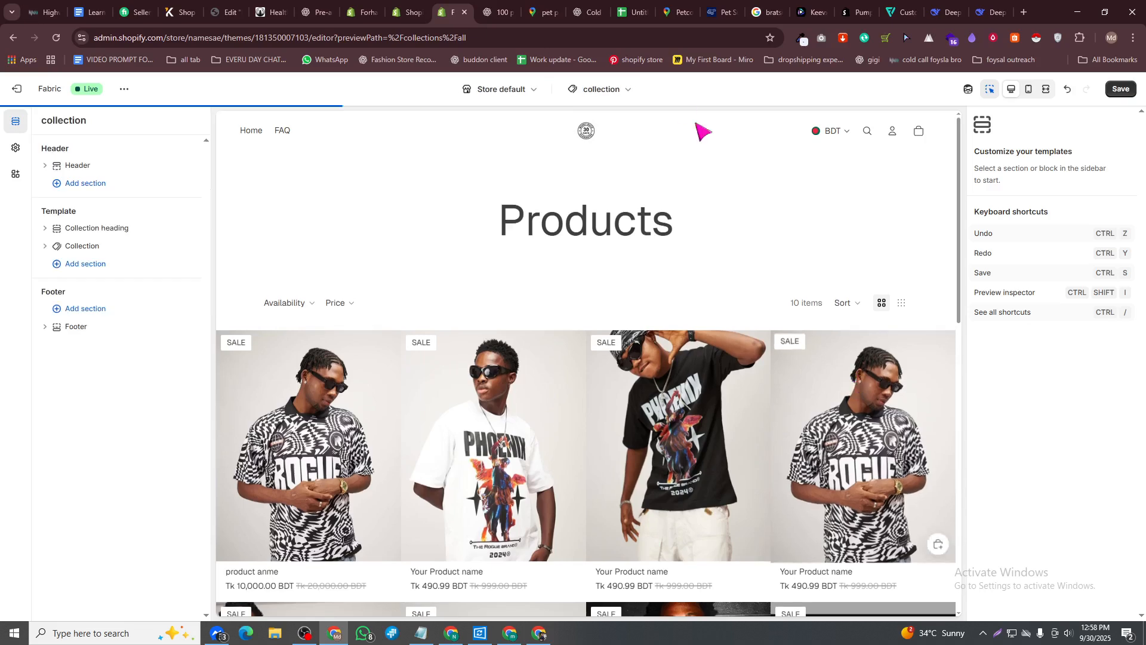
left_click(591, 91)
left_click(557, 141)
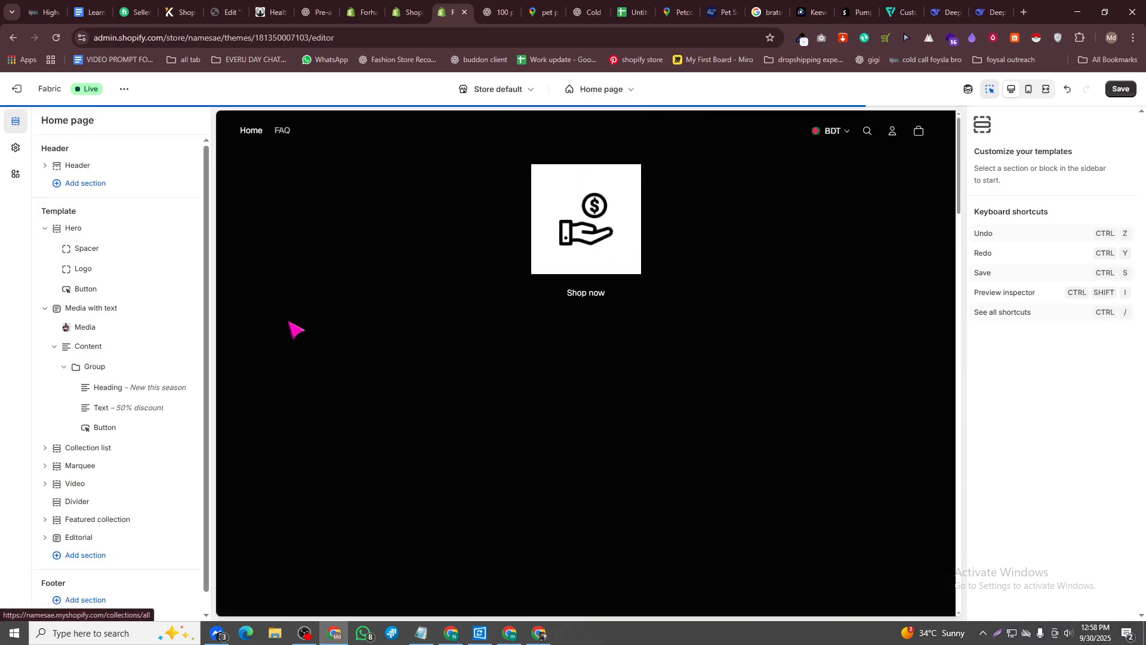
- Delete the Hero section from the home page template
scroll(341, 382, "down", 4)
left_click(366, 276)
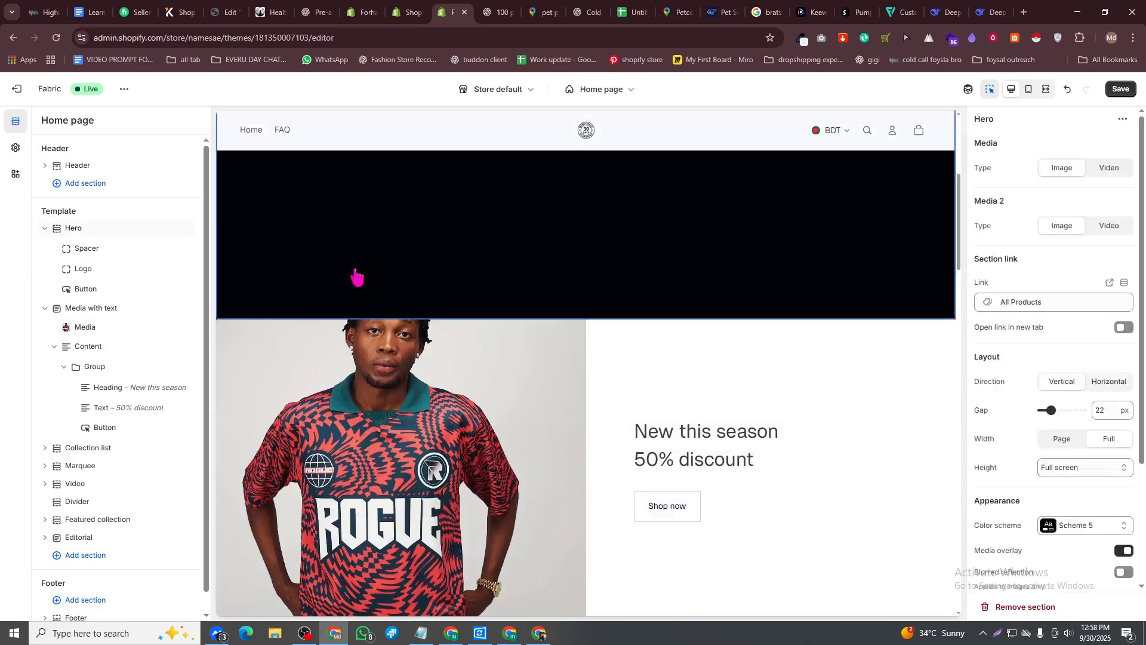
left_click(170, 228)
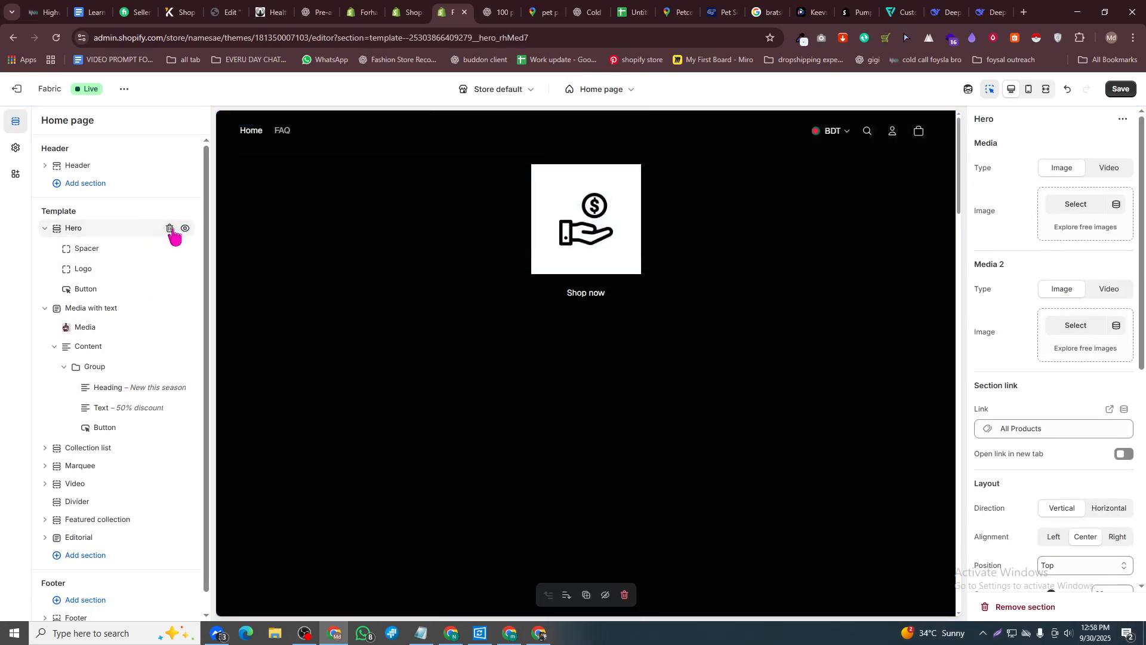
- Add a Slideshow section to the home page template and move it above the Media with text section
left_click(78, 477)
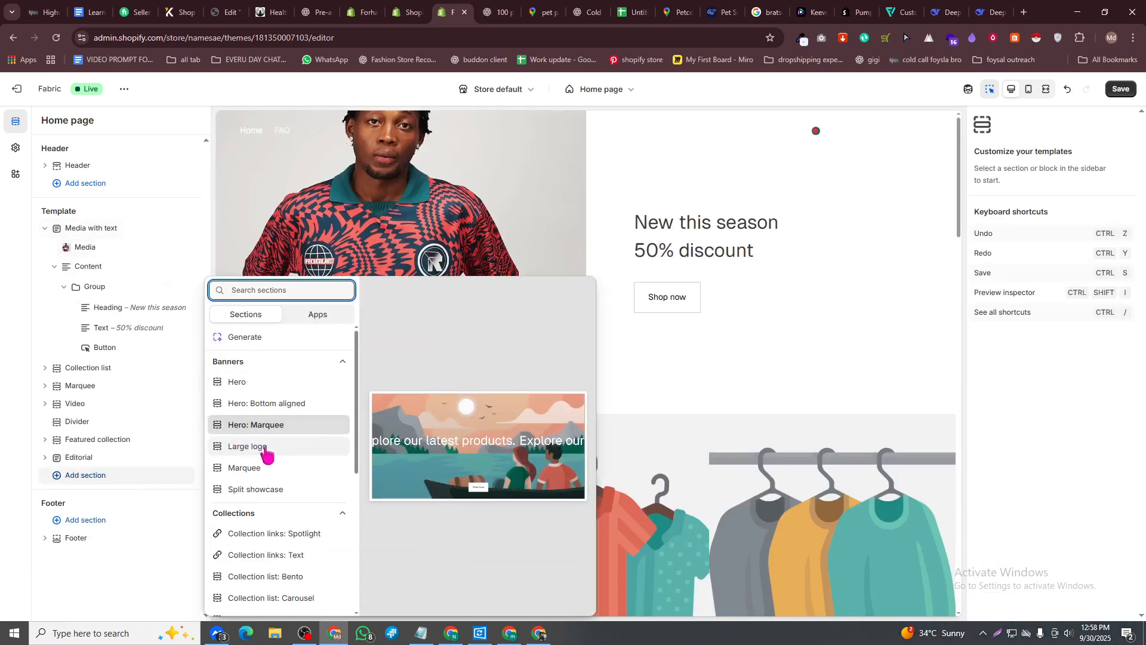
scroll(287, 519, "down", 1)
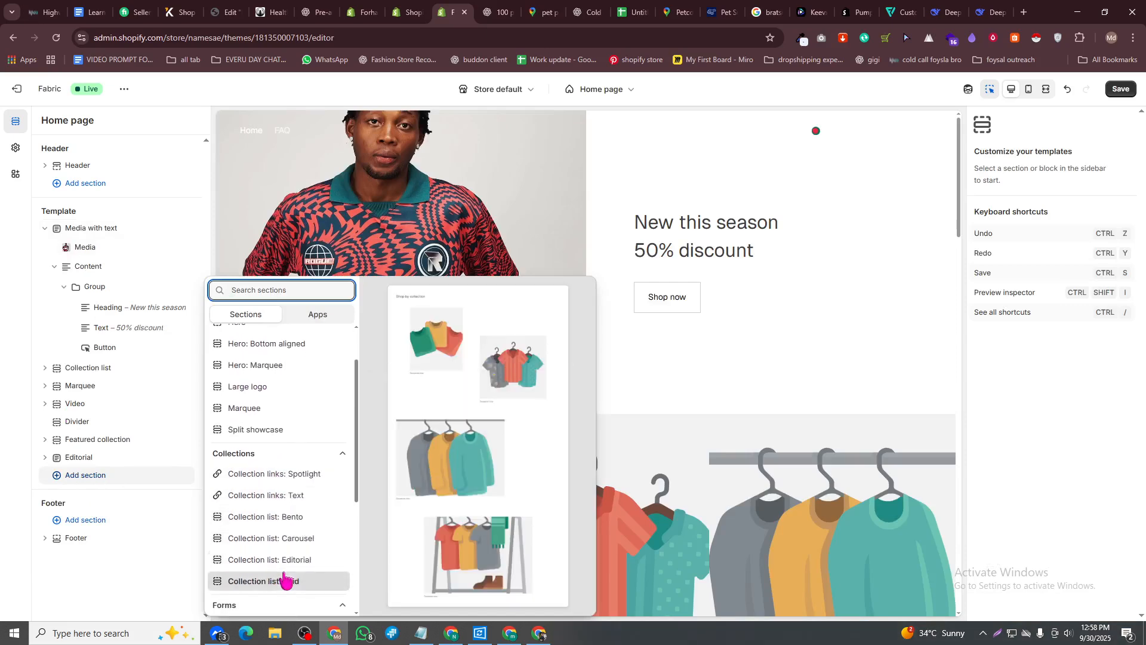
scroll(290, 582, "down", 1)
scroll(290, 578, "down", 1)
scroll(289, 551, "down", 2)
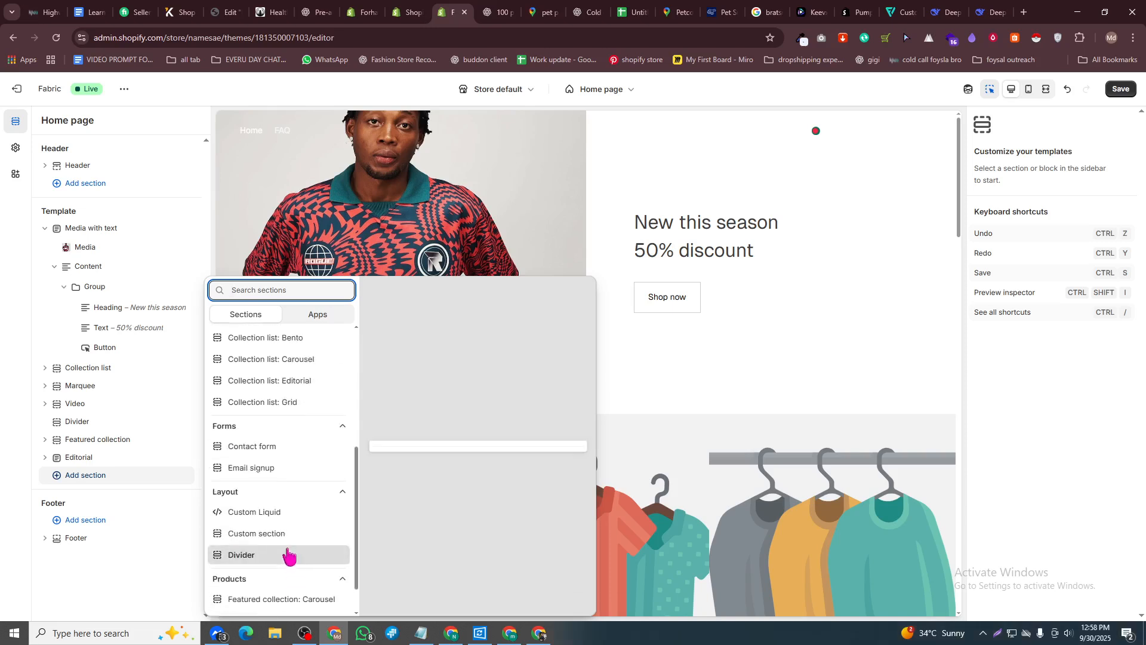
scroll(286, 545, "up", 3)
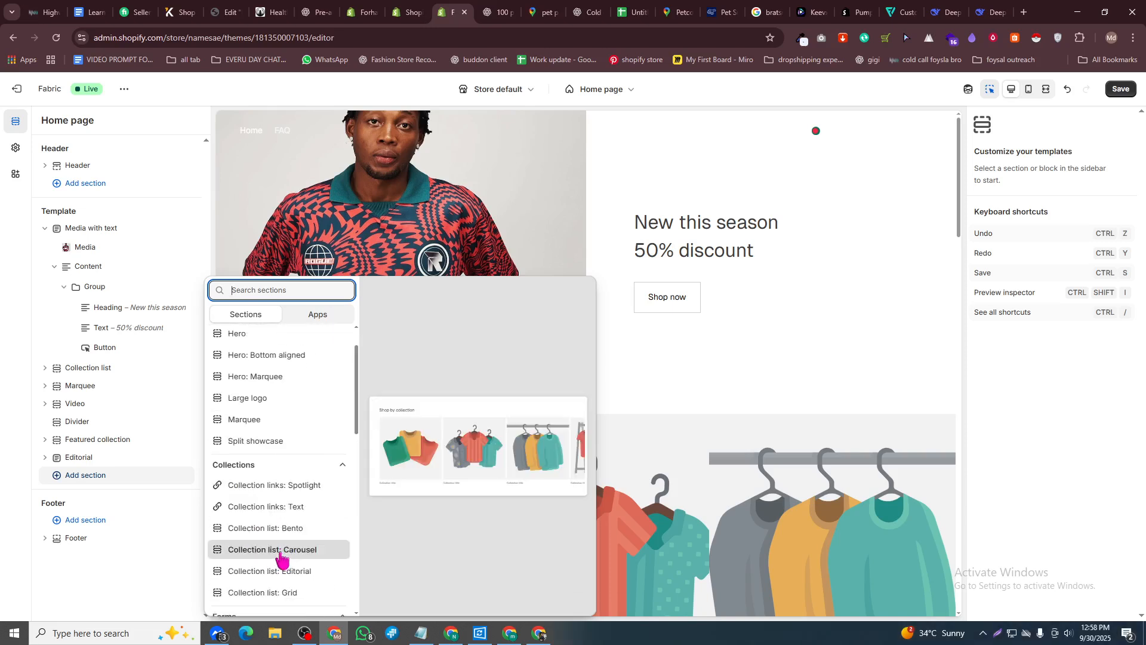
scroll(278, 538, "down", 3)
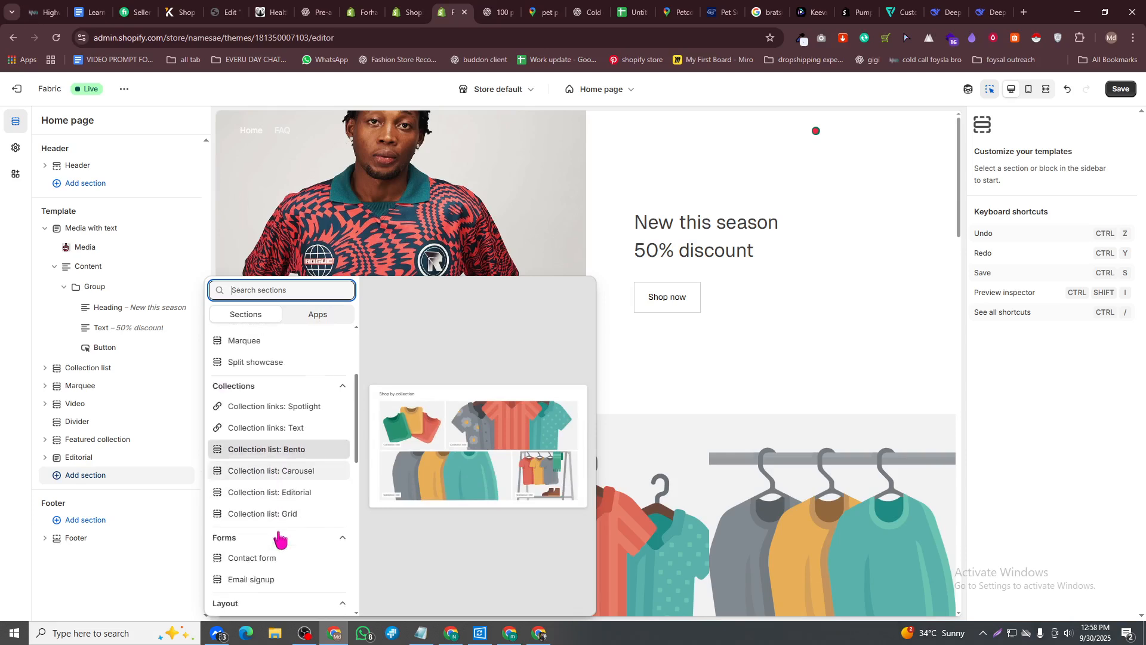
scroll(290, 555, "down", 1)
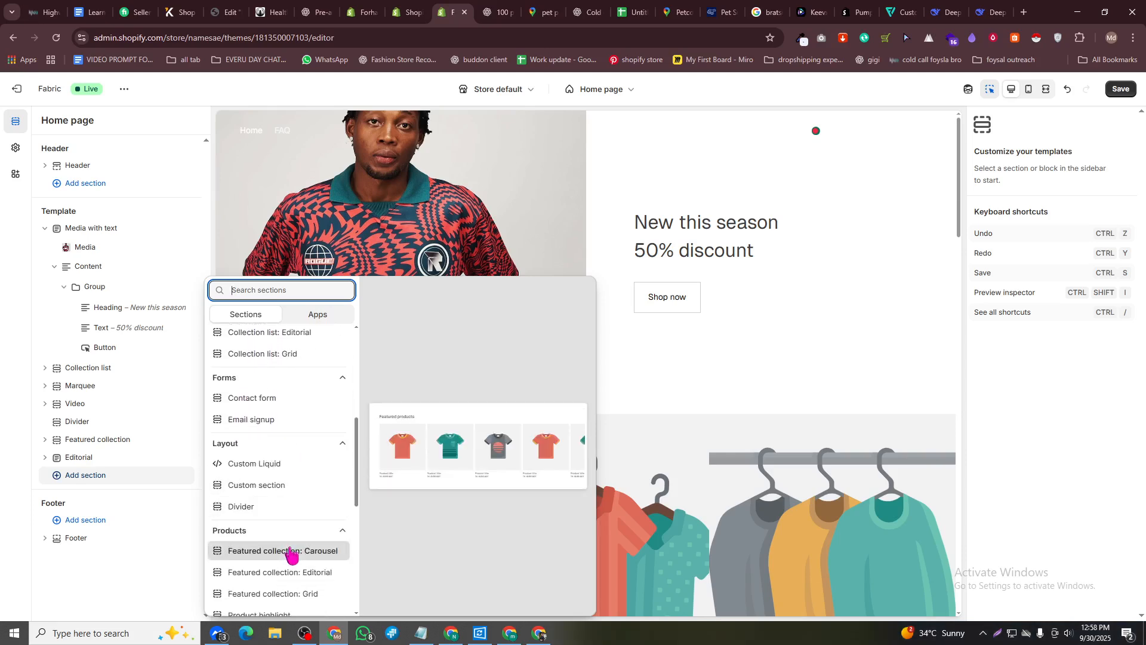
scroll(292, 555, "down", 2)
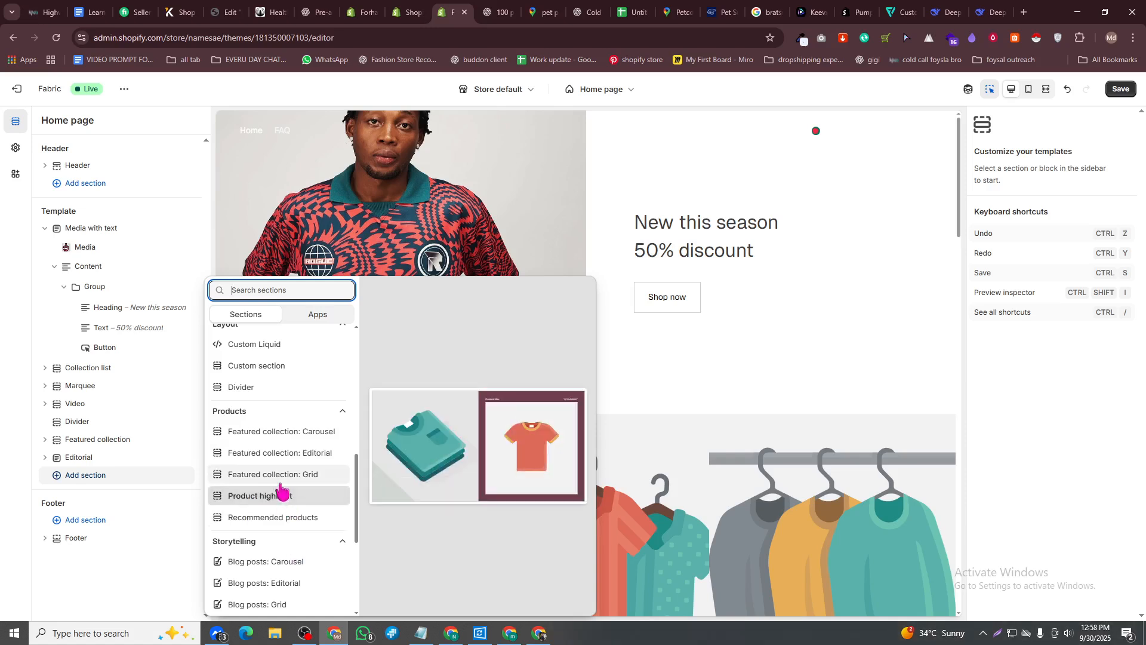
scroll(281, 472, "down", 2)
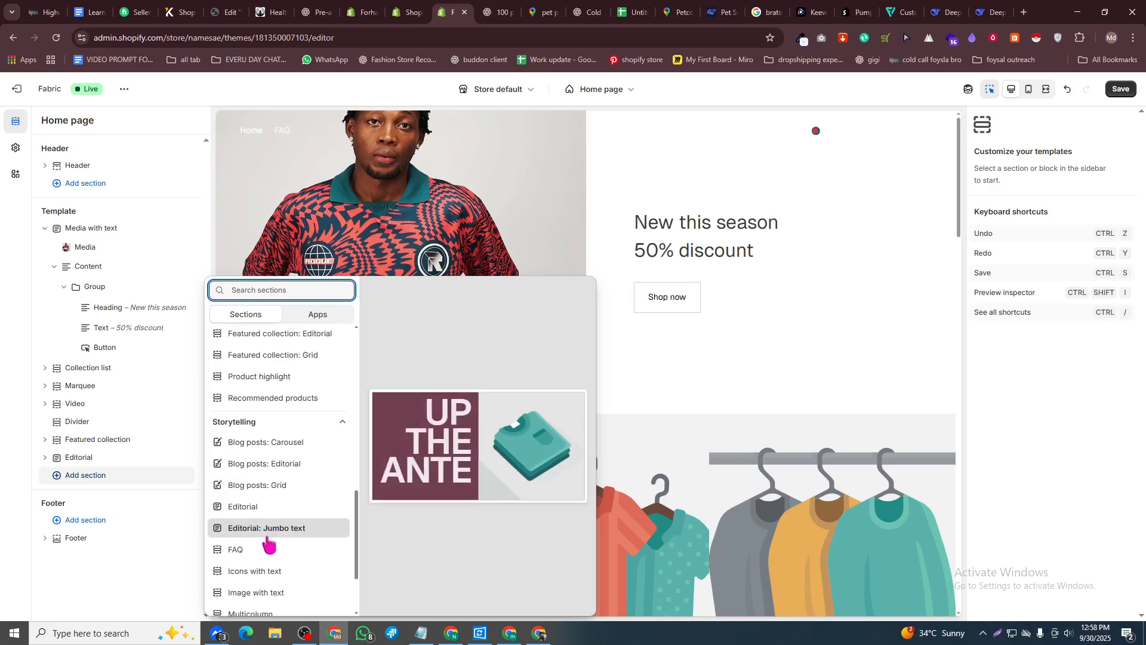
scroll(265, 557, "down", 1)
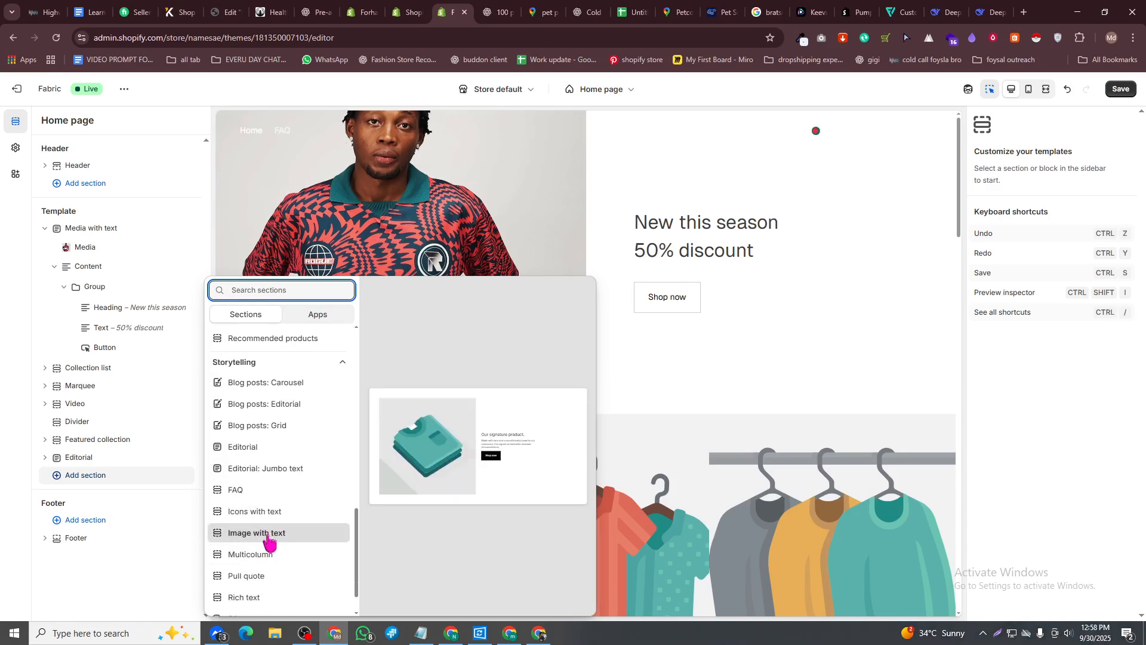
scroll(272, 558, "down", 1)
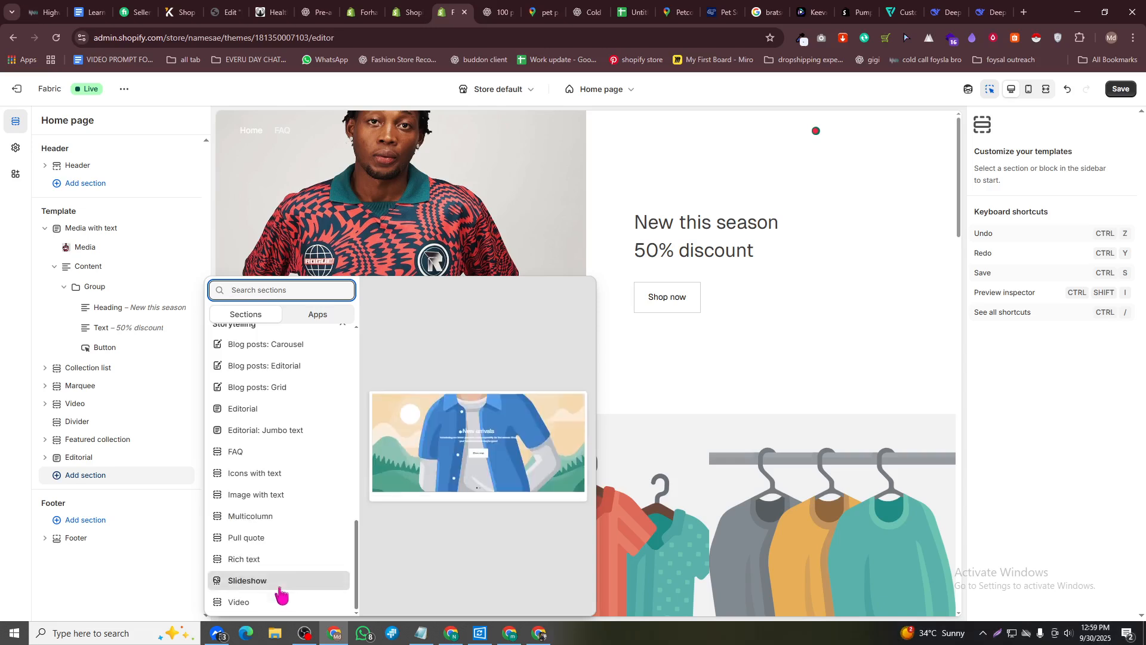
left_click(283, 589)
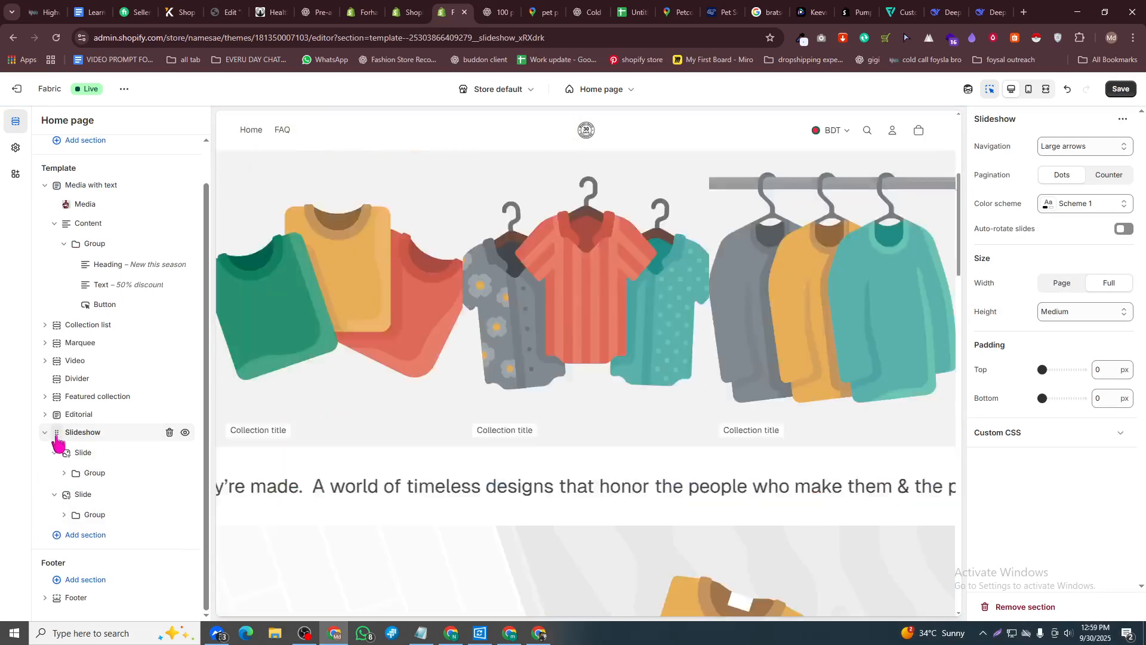
left_click_drag(57, 439, 91, 230)
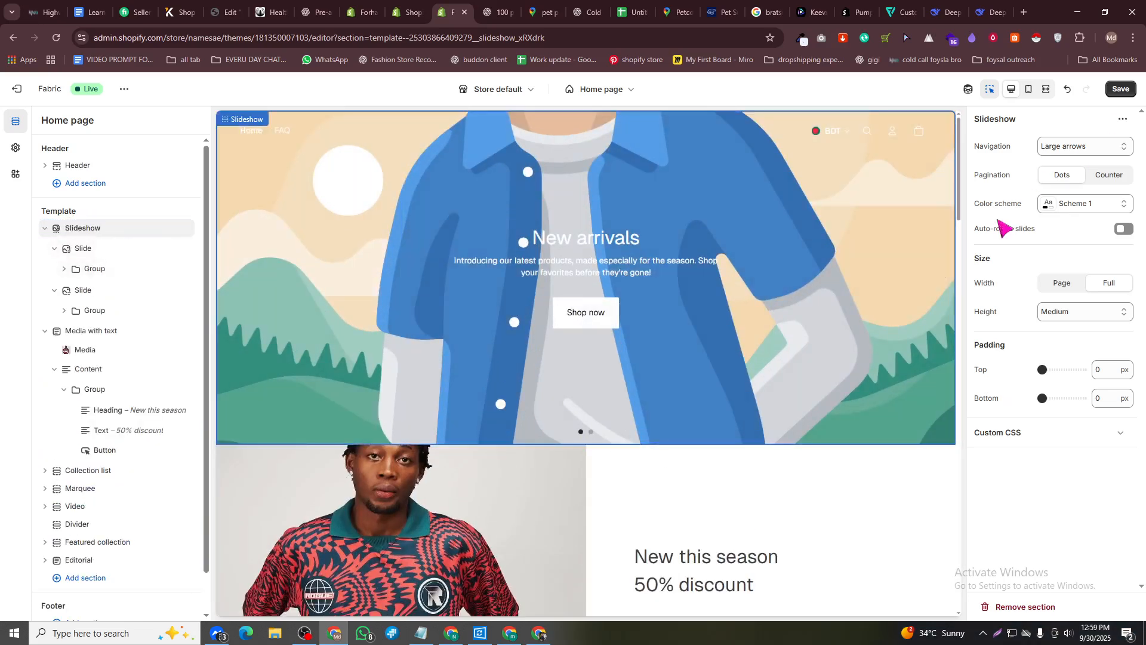
- Browse the store's image files for a picture for the Slideshow's first slide
left_click(90, 250)
left_click(1073, 184)
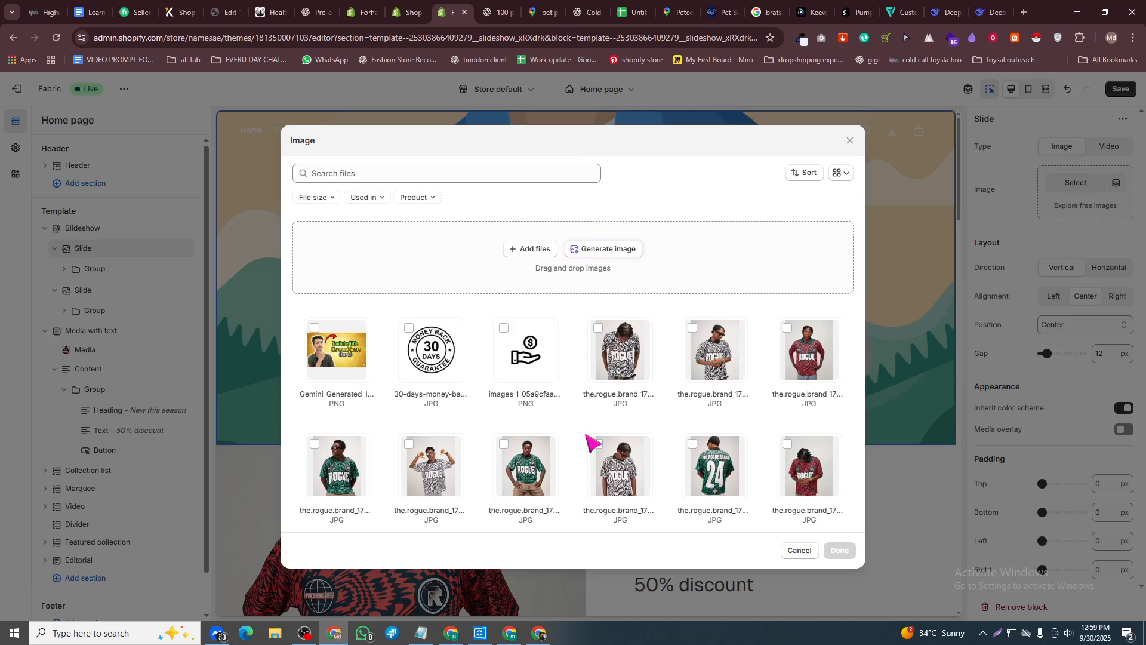
scroll(561, 406, "down", 5)
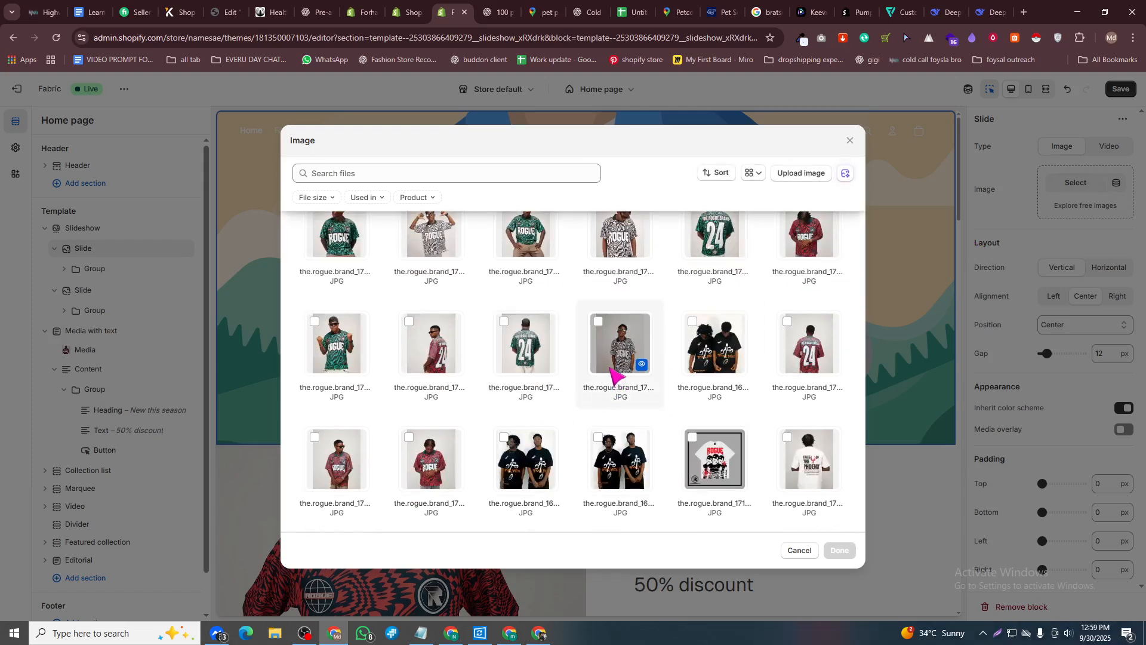
scroll(686, 353, "down", 2)
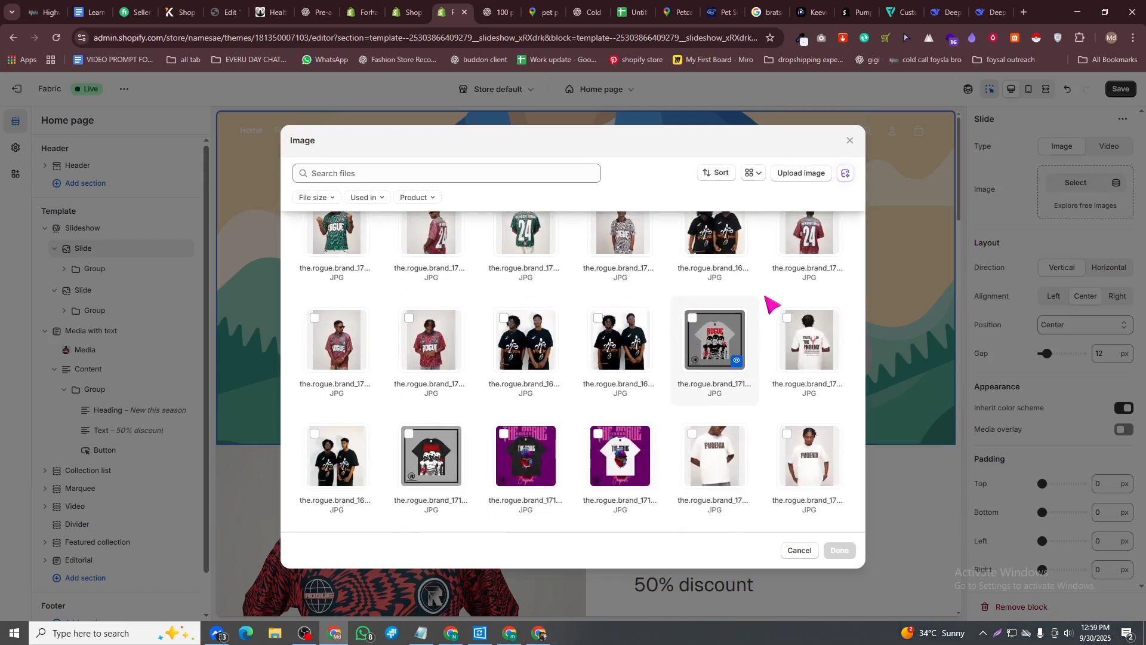
- Open Canva in a new browser tab
left_click(1024, 8)
type("can")
key("Return")
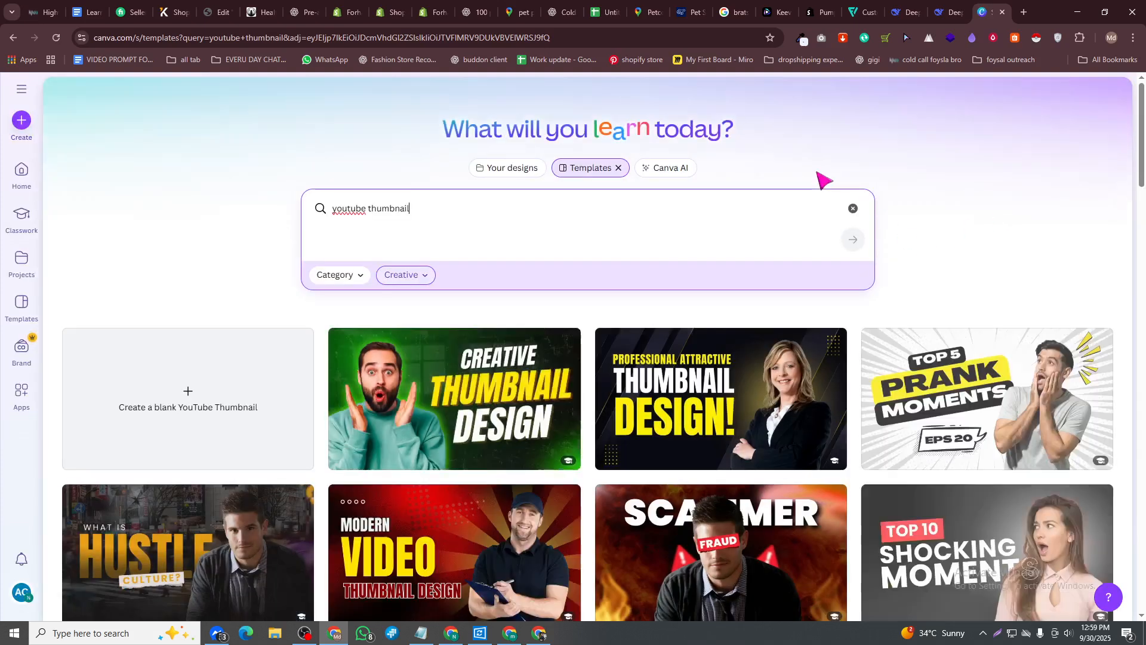
- Search the Canva templates for "fashion banner", replacing the previous search text
left_click(593, 197)
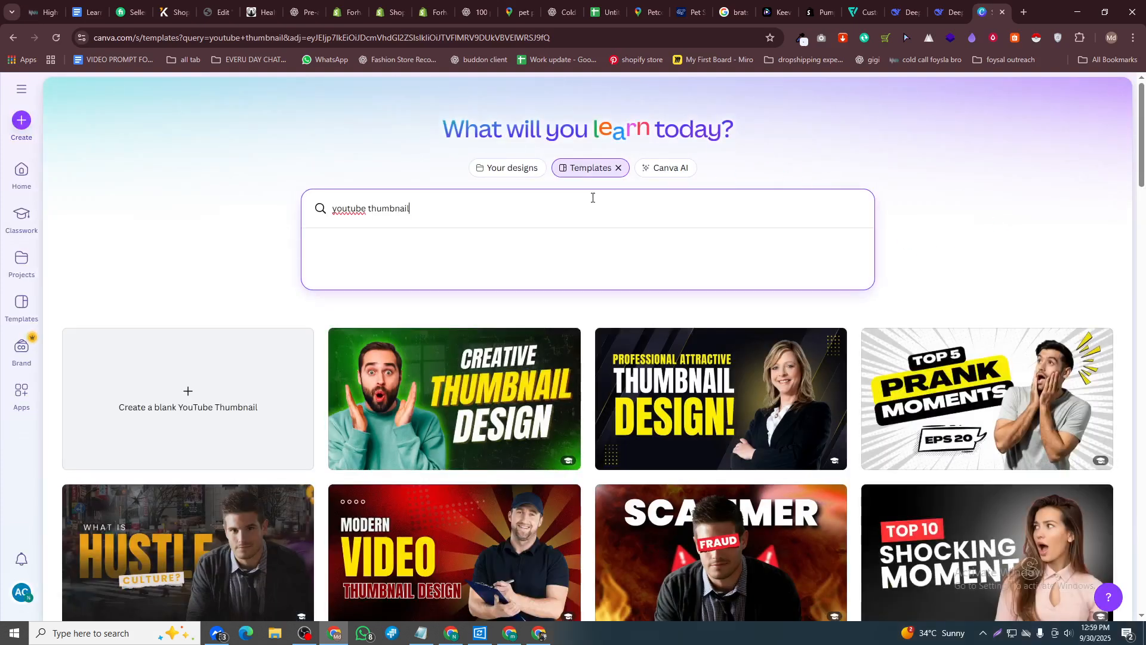
triple_click(365, 215)
type("f")
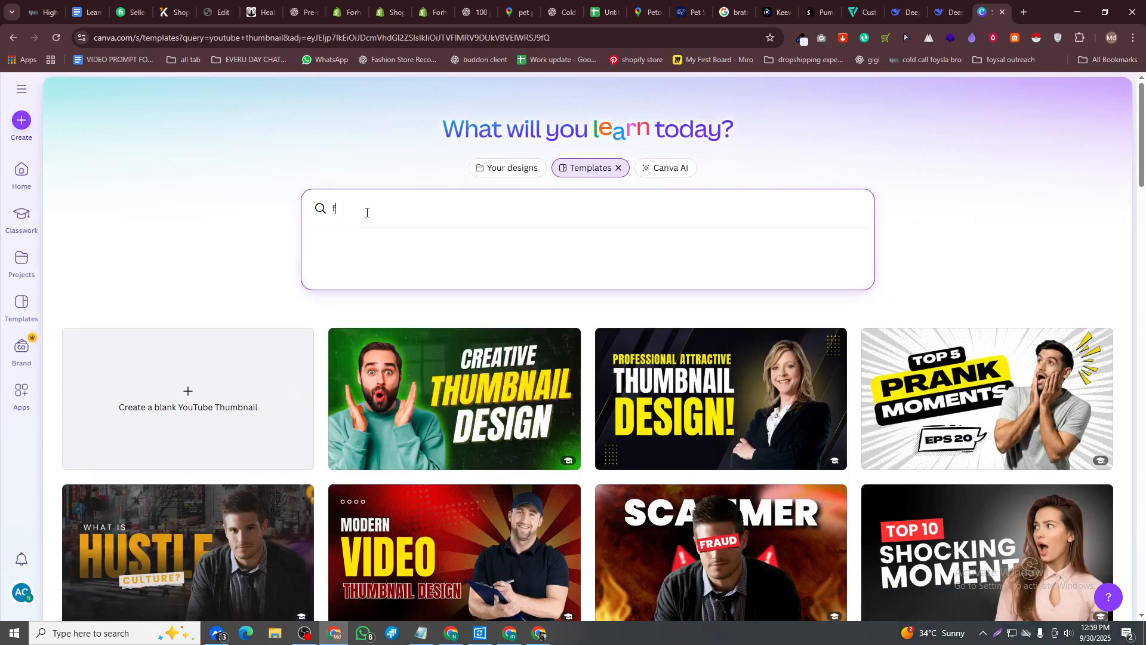
type("asssss")
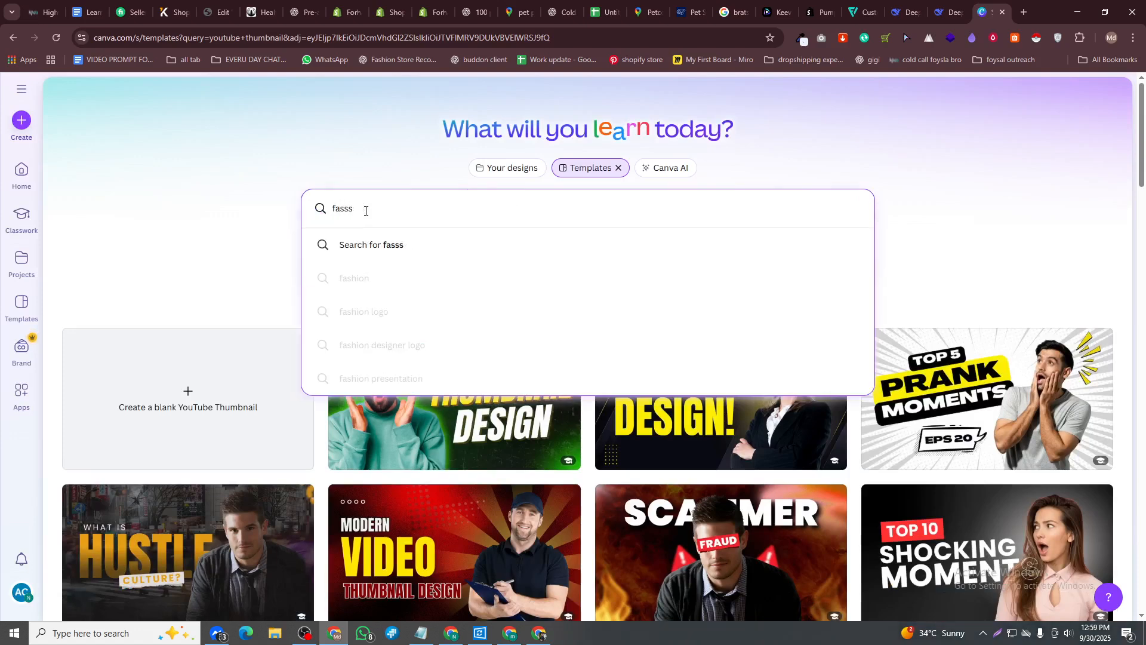
key("BackSpace")
key("BackSpace")
type("h")
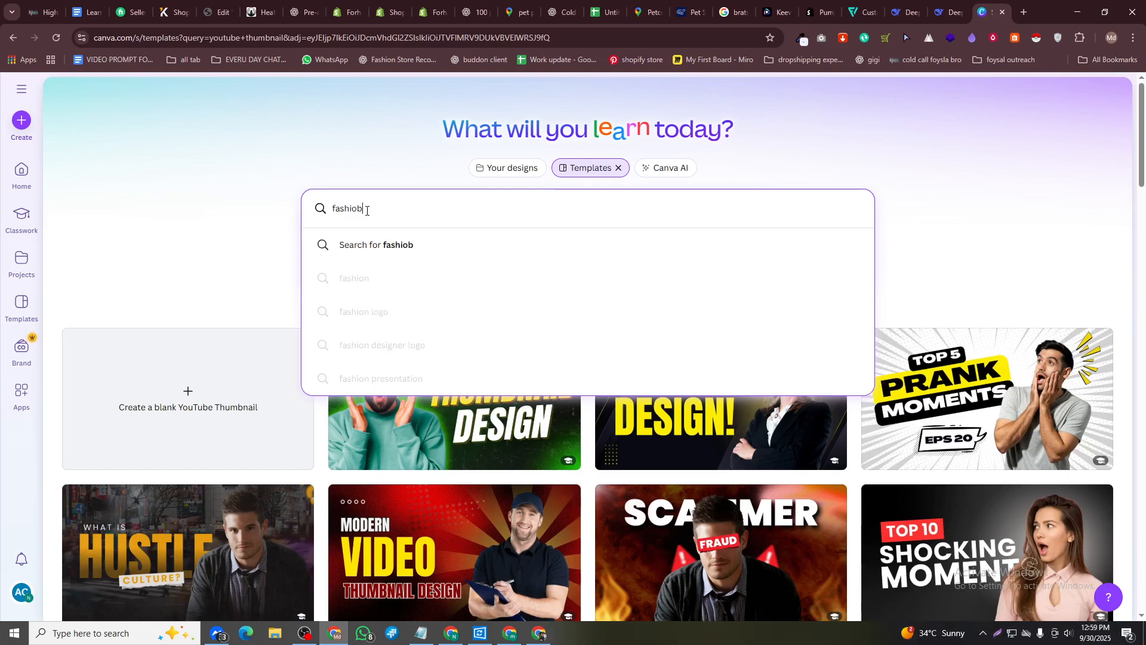
type("ion banner")
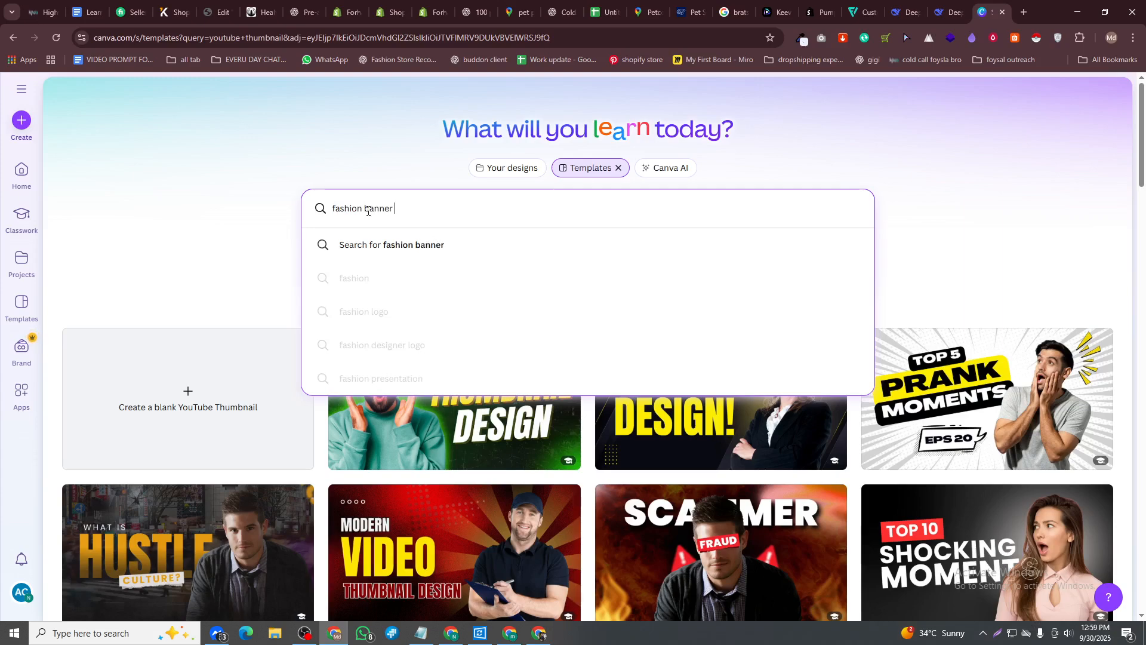
key("ctrl+a")
key("Return")
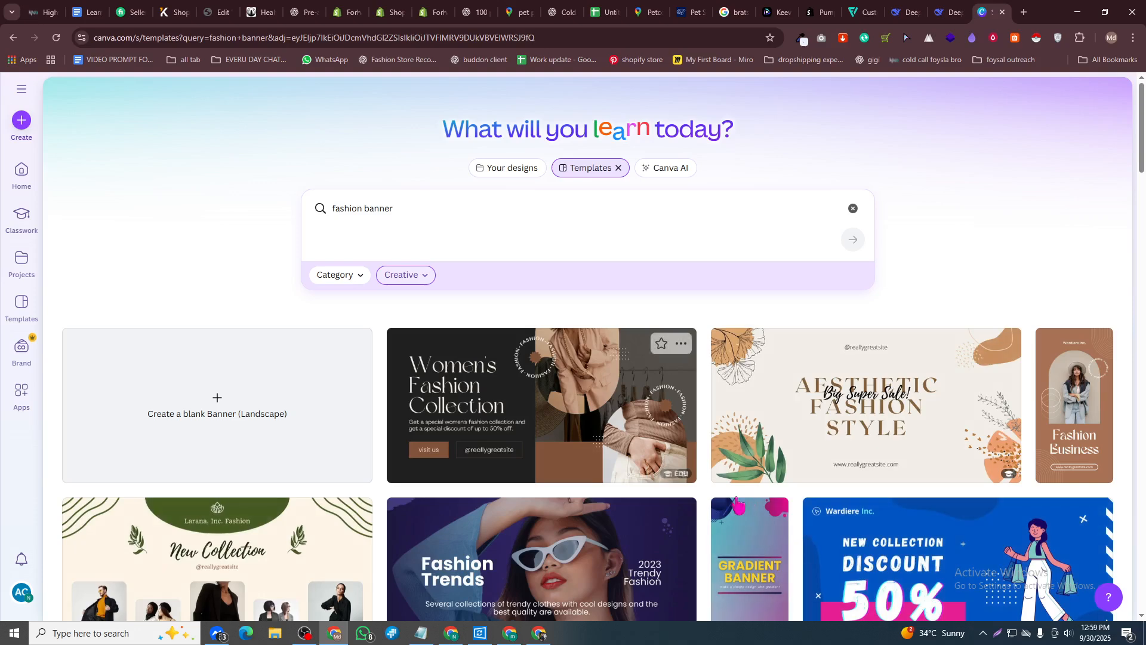
- Open the Purple Modern Fashion Trends Banner template for customization
scroll(525, 352, "down", 5)
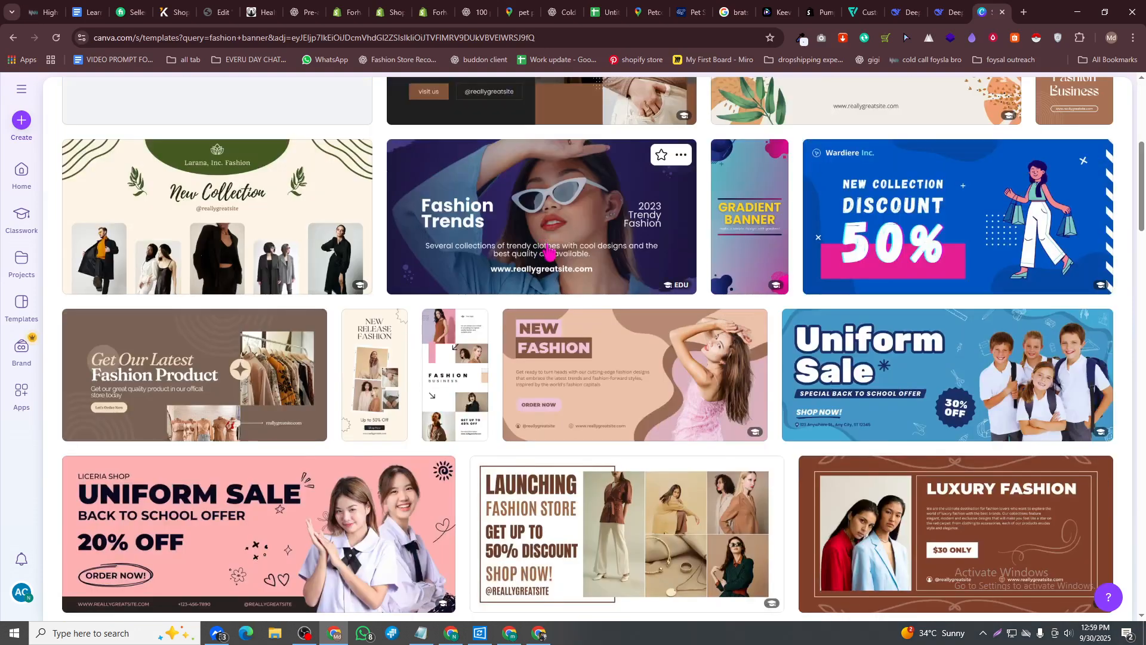
left_click(467, 365)
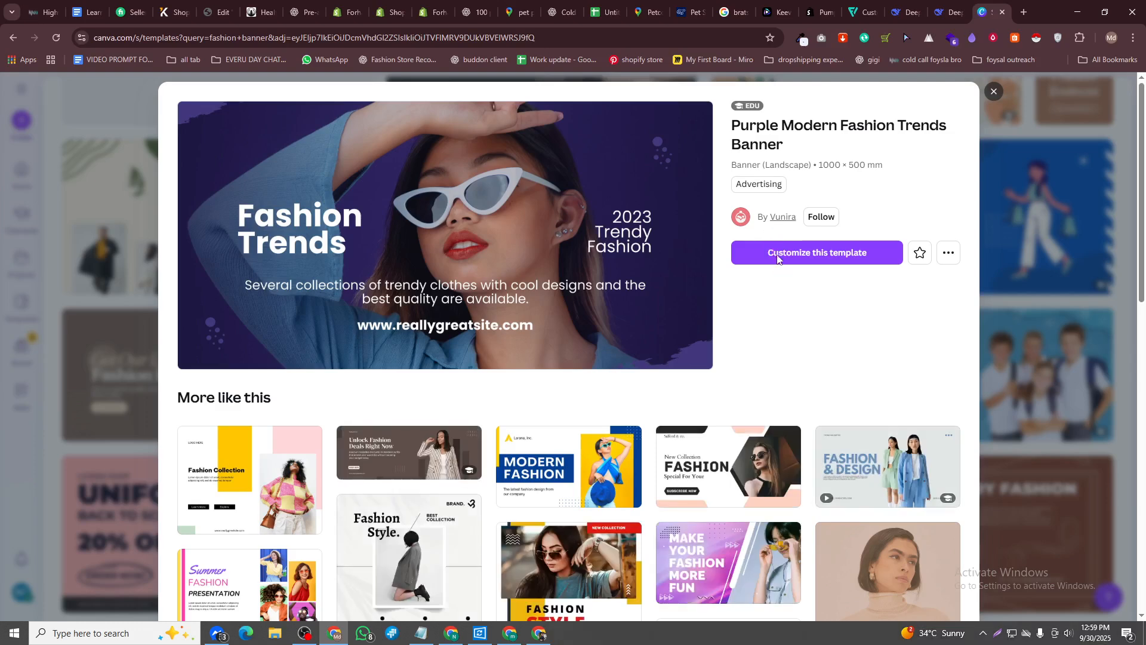
left_click(702, 327)
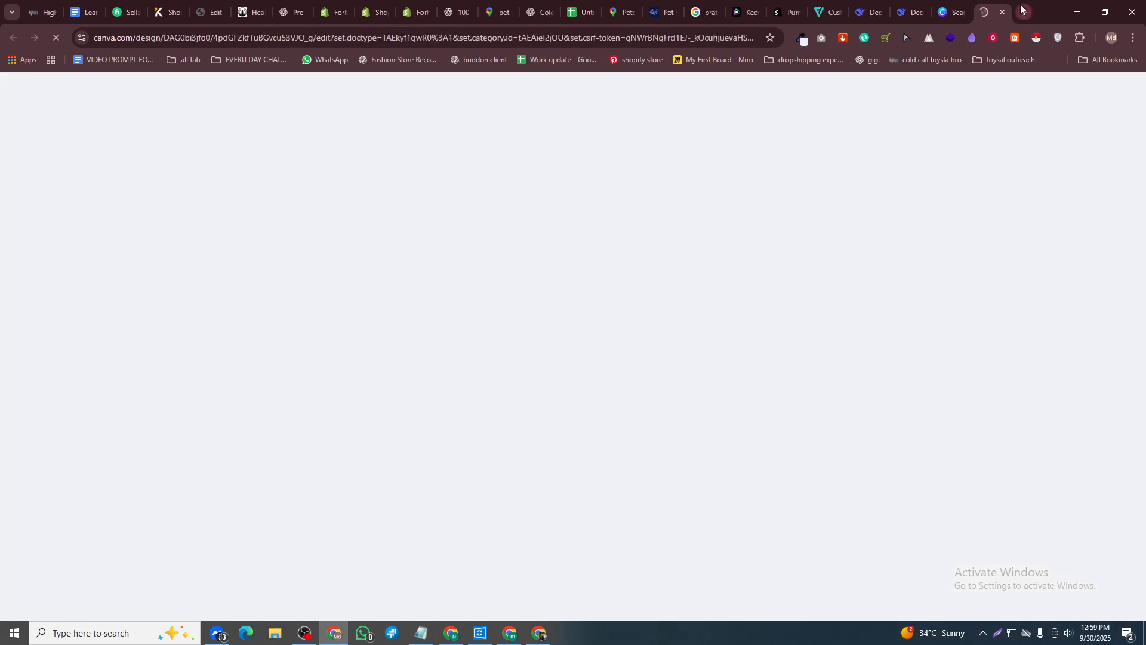
- Copy the address creativewebboost.com from a new browser tab and use it to replace the website text on the banner
left_click(1024, 11)
type("cre")
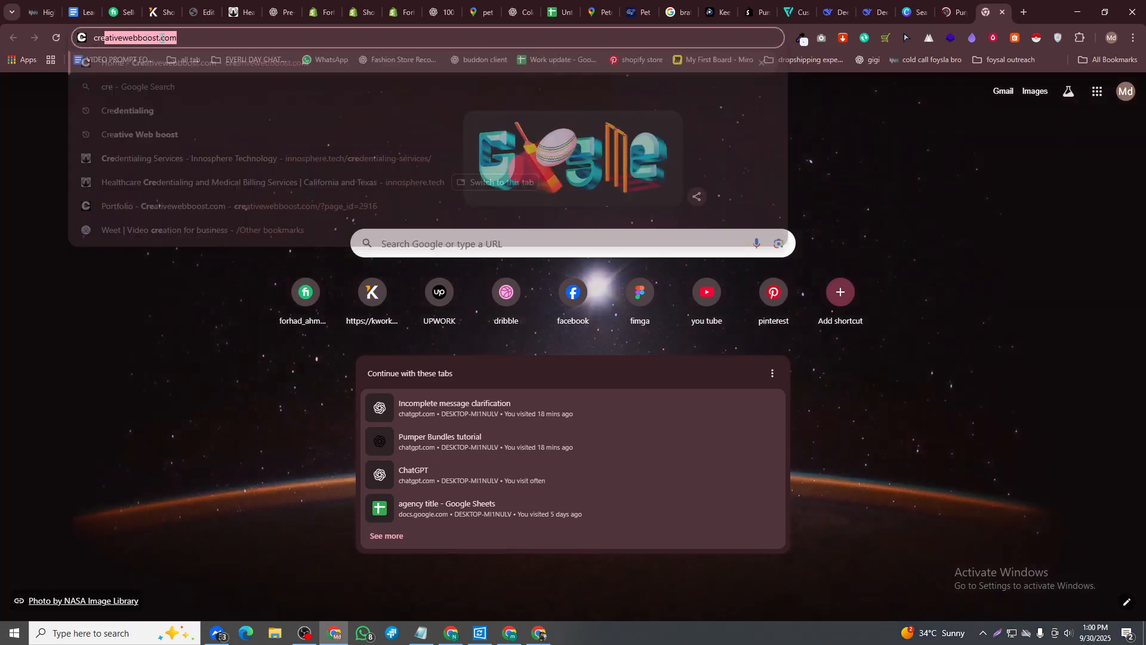
left_click_drag(162, 37, 100, 36)
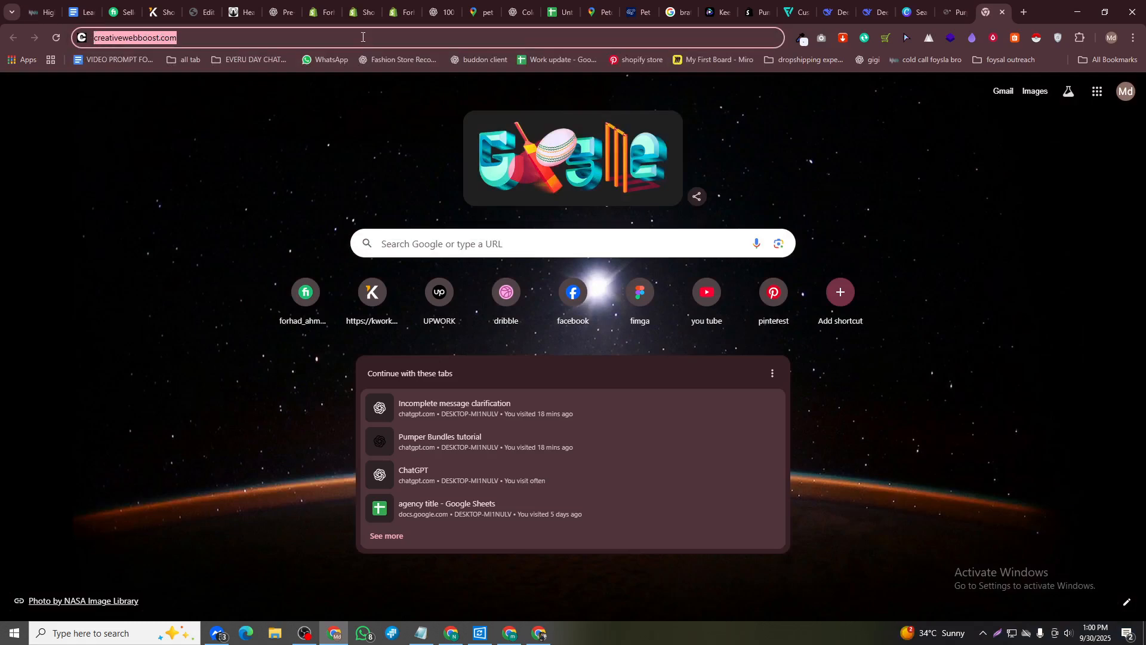
left_click(955, 12)
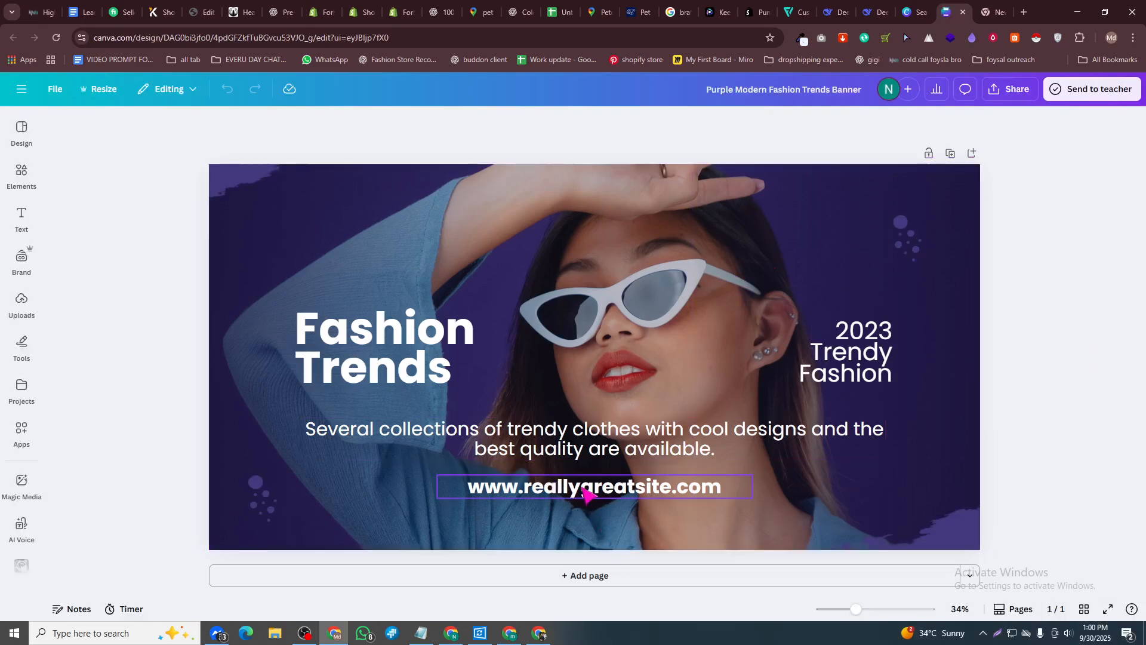
left_click(583, 493)
triple_click(585, 492)
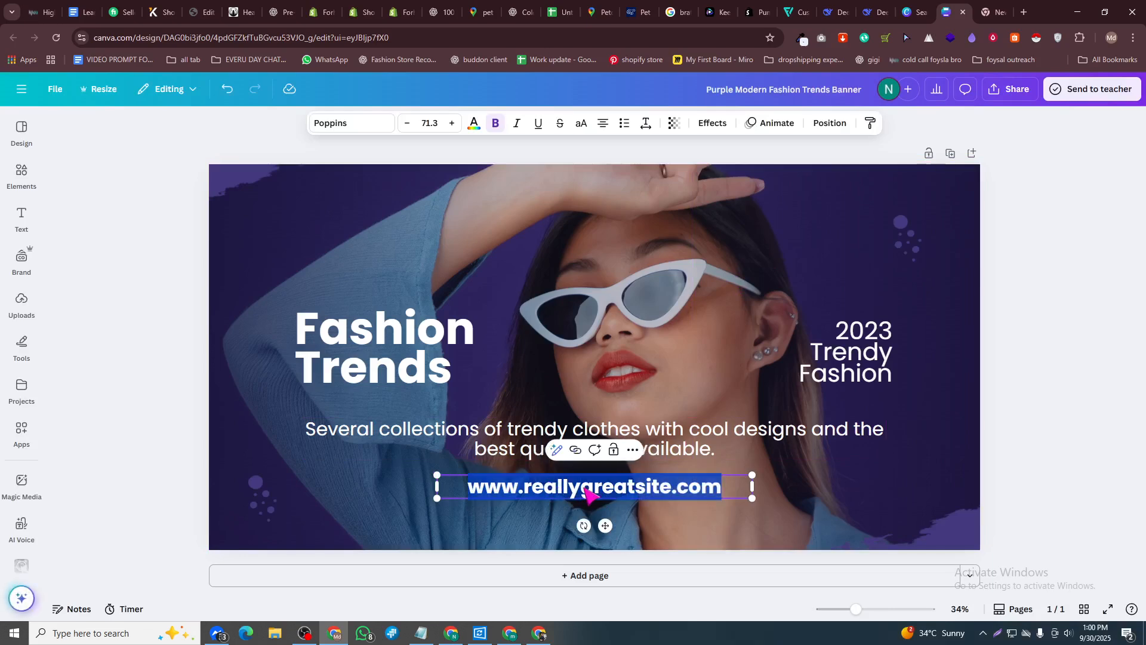
type("creativewebboost.com")
left_click(837, 503)
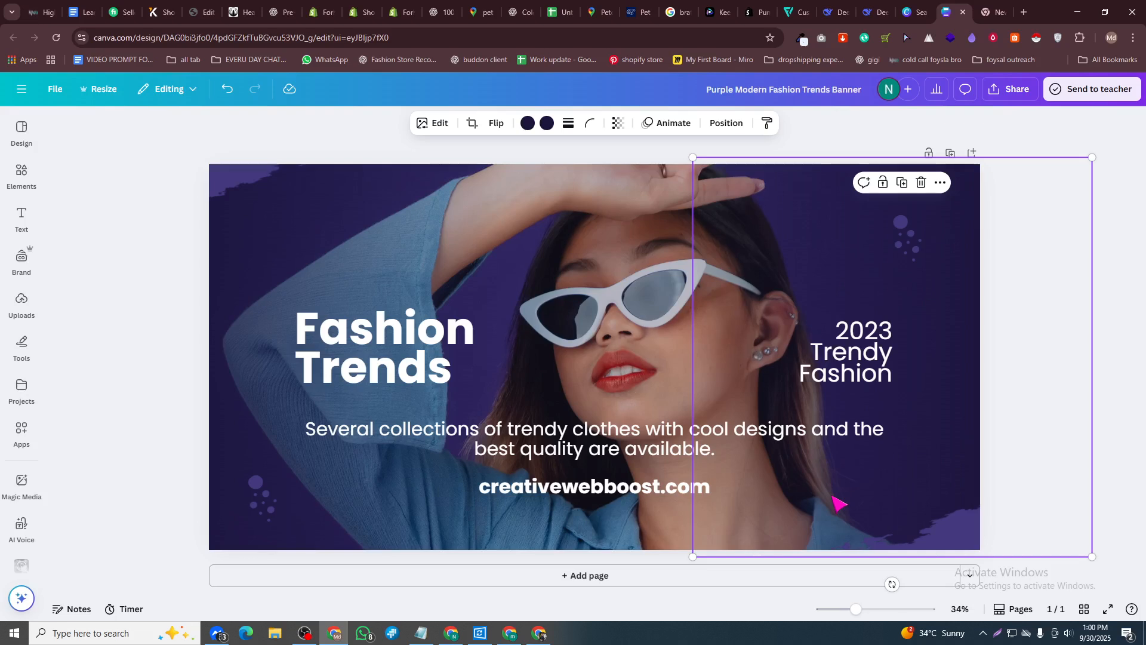
- Download the finished fashion banner as a PNG file
left_click(1009, 88)
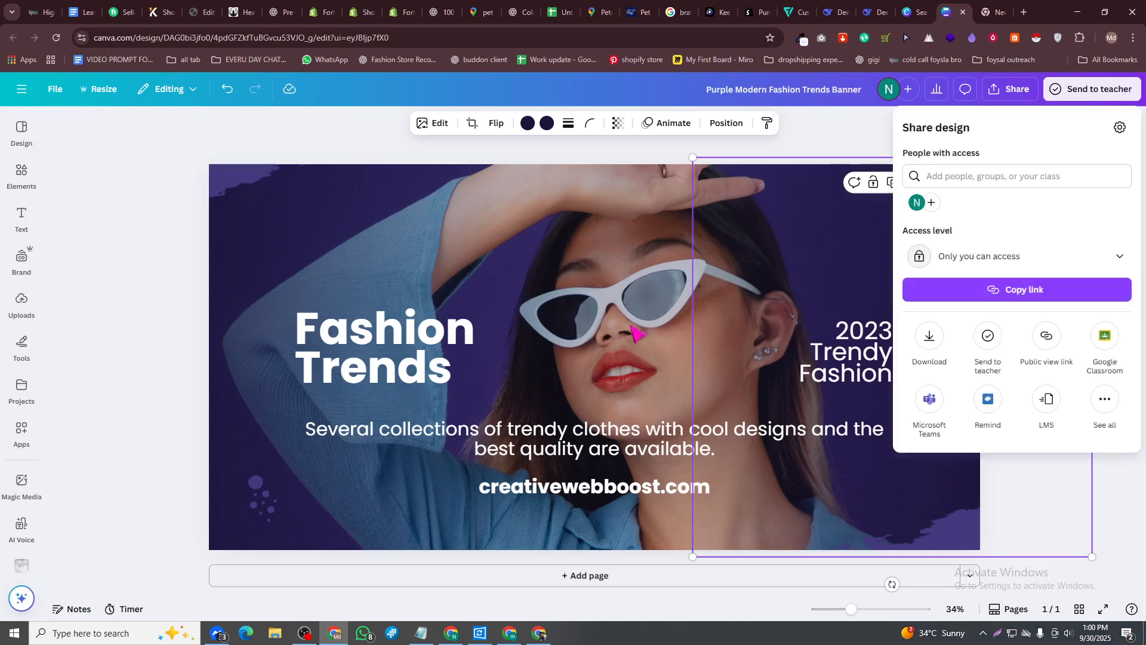
left_click(929, 336)
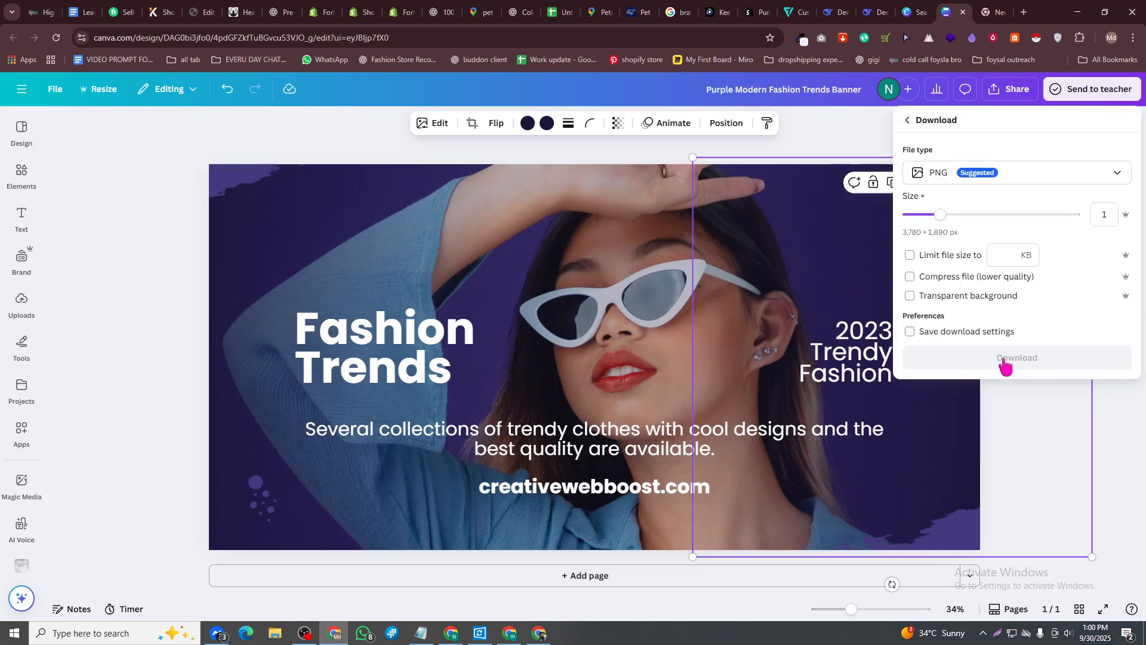
left_click(1035, 365)
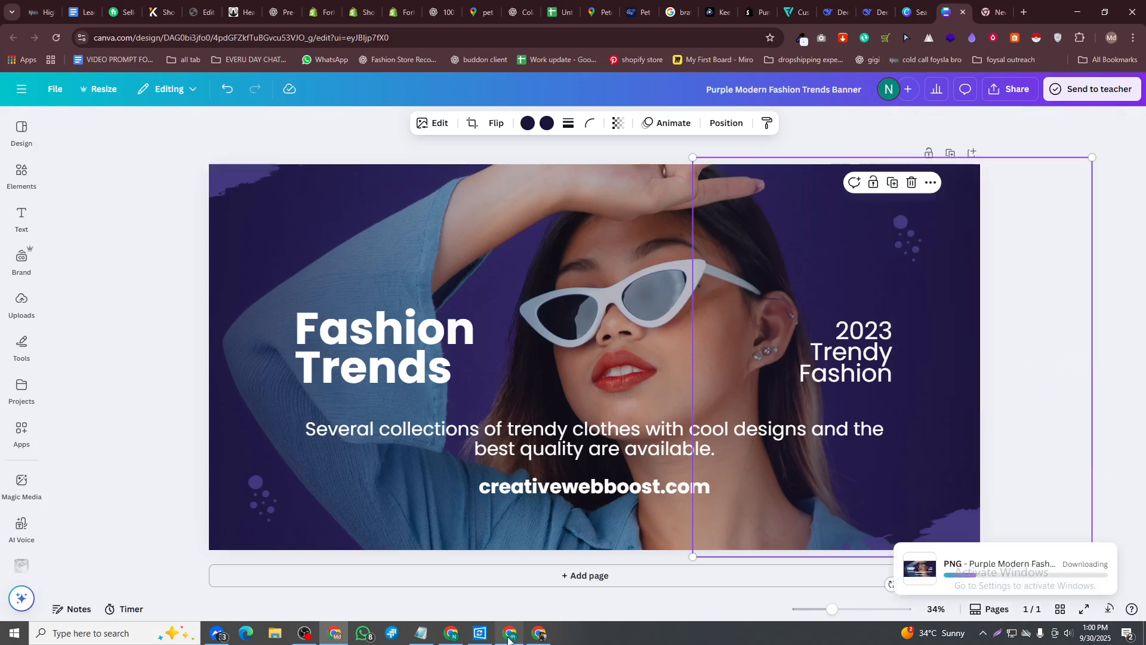
left_click(457, 639)
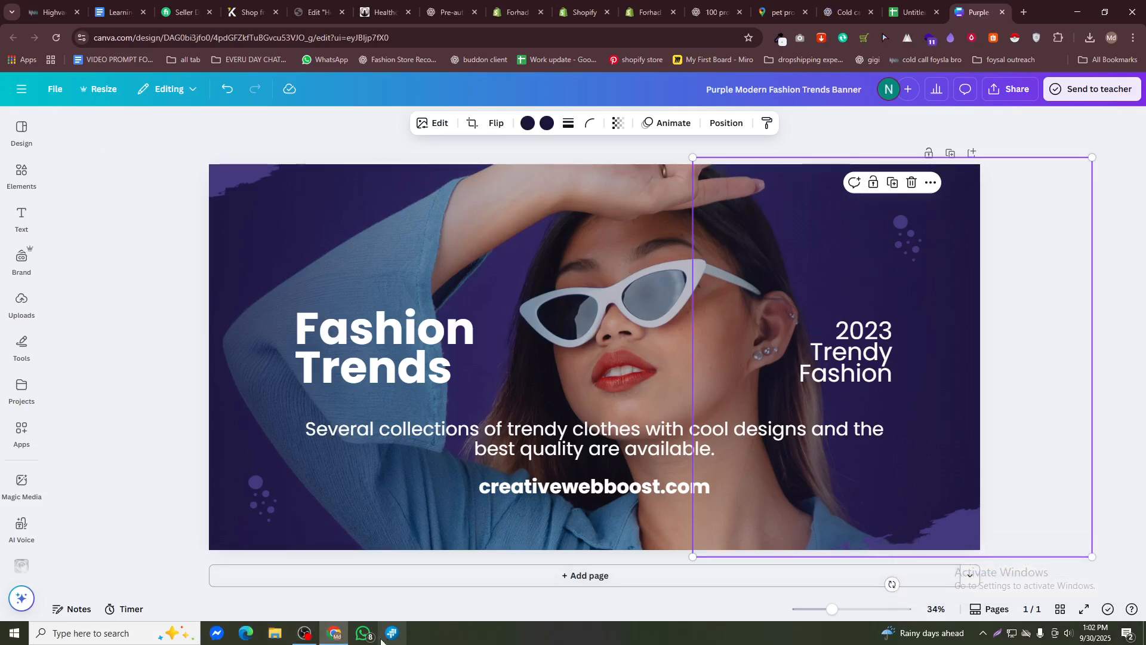
- In the Shopify theme editor, upload Purple Modern Fashion Trends Banner from Downloads and use it as the first slide's image
left_click(648, 12)
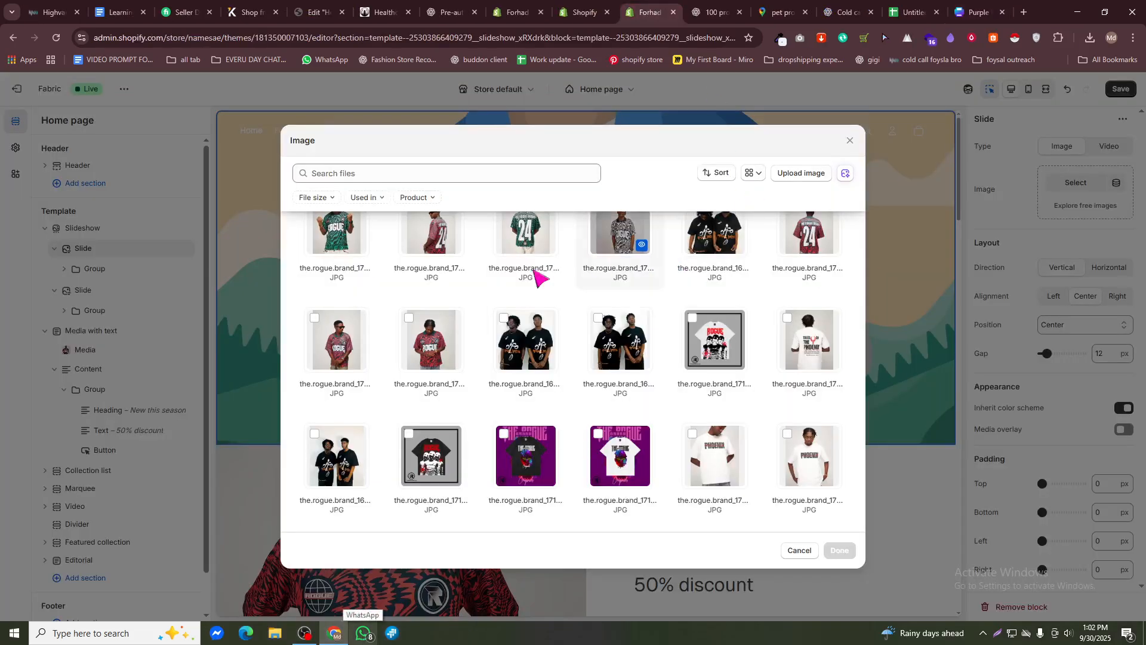
scroll(526, 287, "up", 5)
left_click(512, 248)
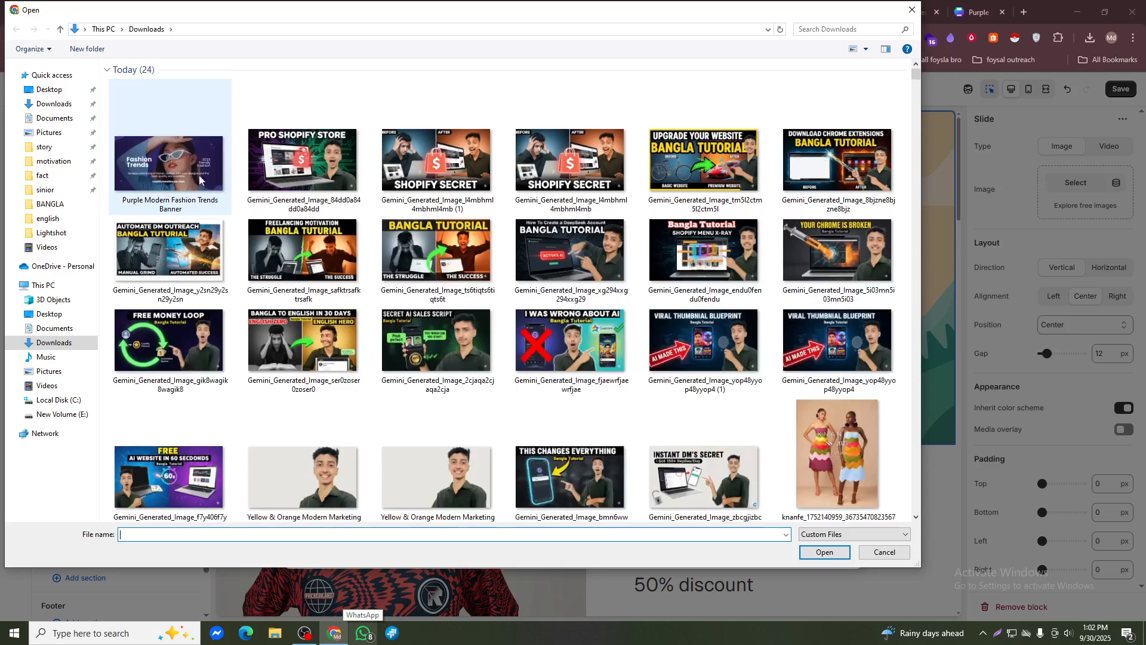
double_click(192, 168)
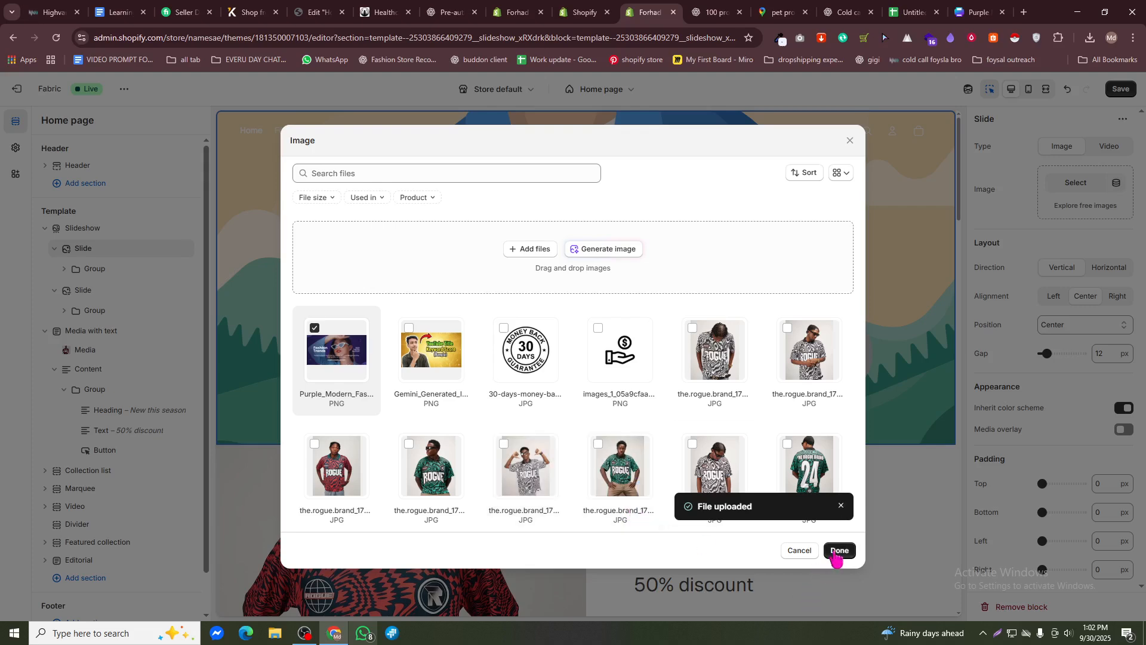
left_click(838, 551)
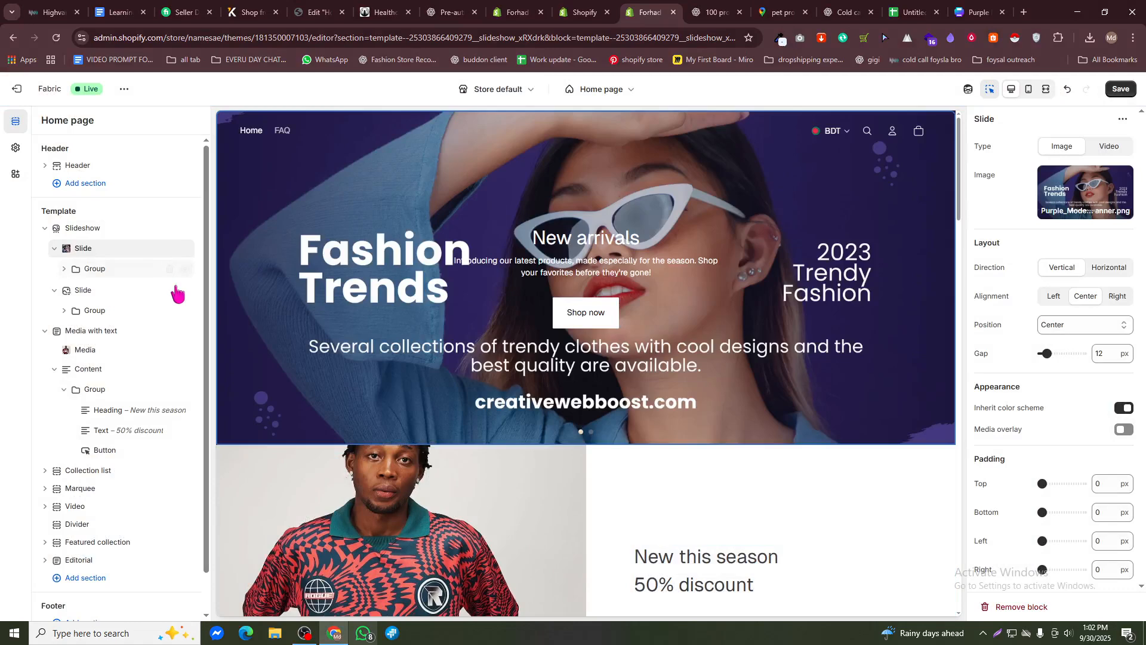
- Hide the first slide's text group and the second slide in the Slideshow, and save the home page
left_click(185, 290)
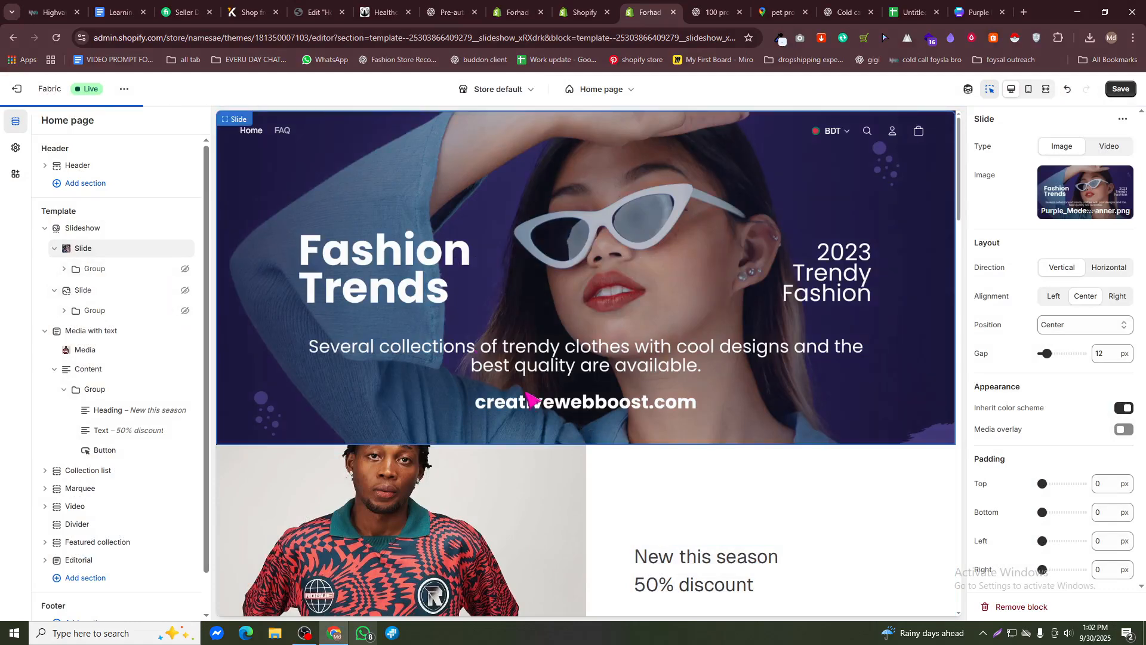
scroll(554, 449, "down", 3)
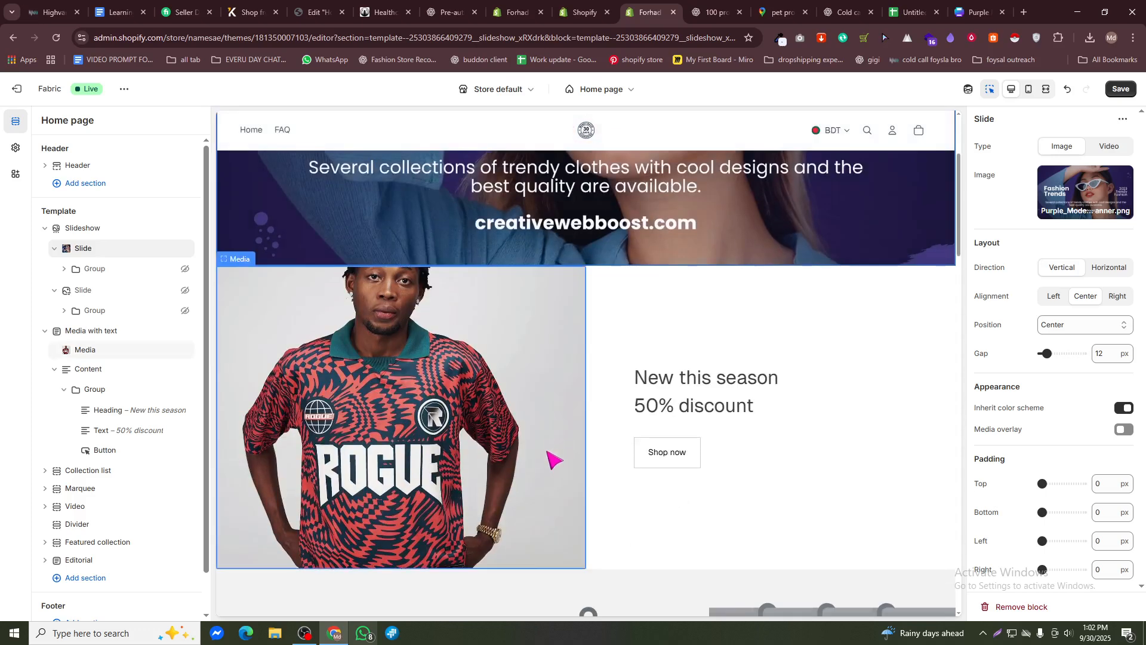
scroll(549, 460, "down", 5)
left_click(293, 423)
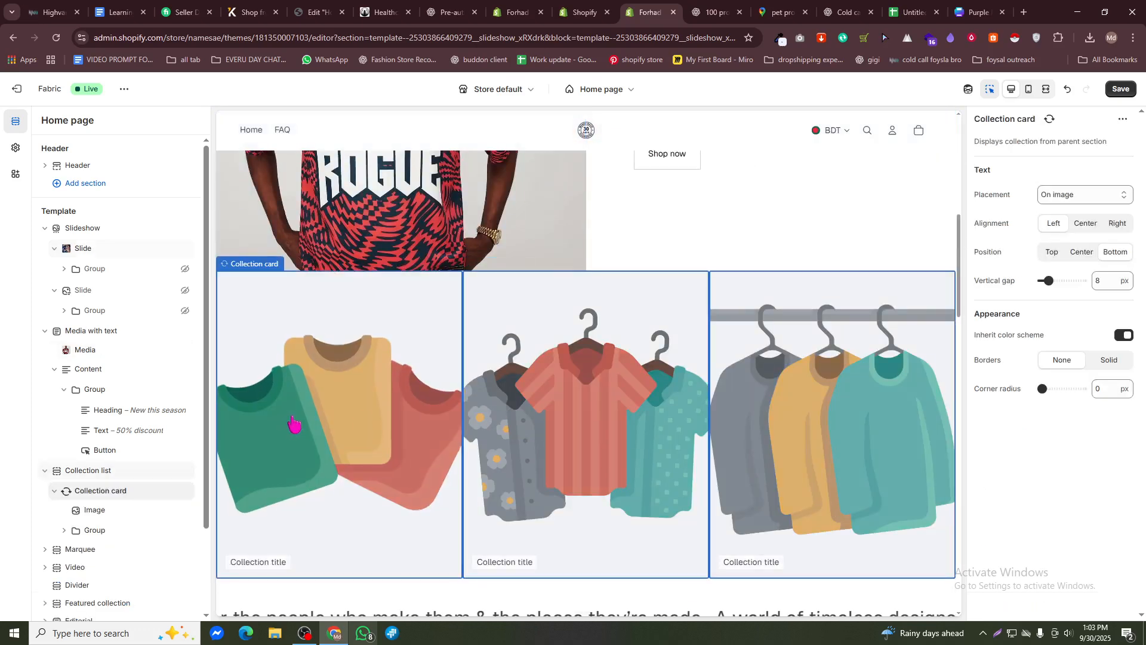
left_click(1122, 88)
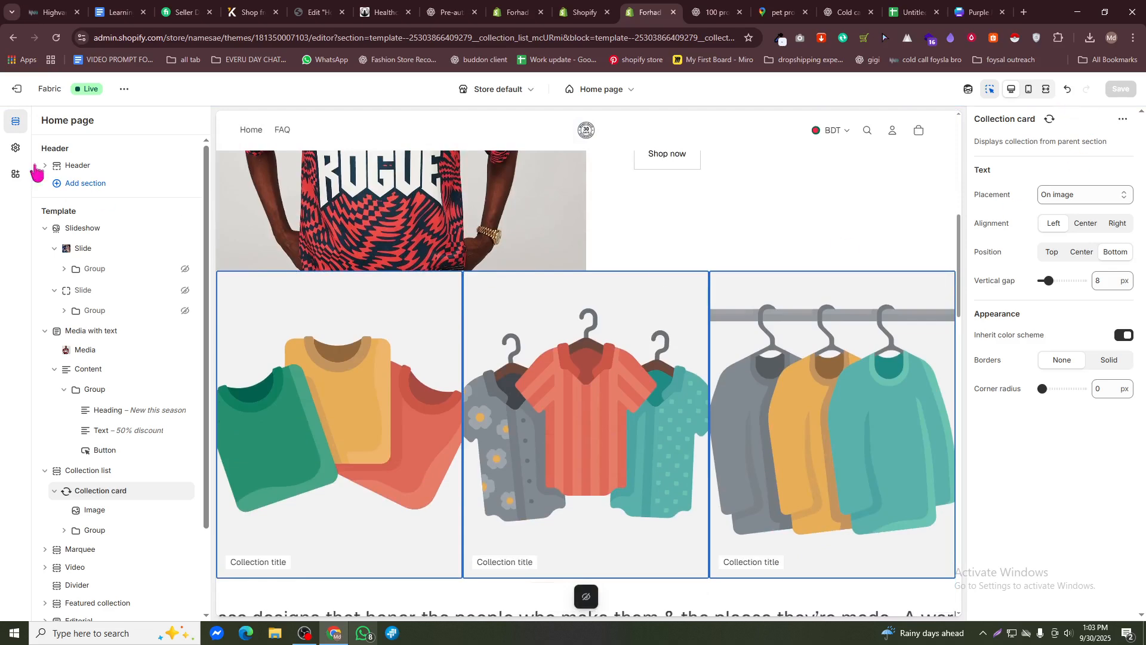
- Leave the theme editor and start adding a new product in the store's Products area
left_click(16, 91)
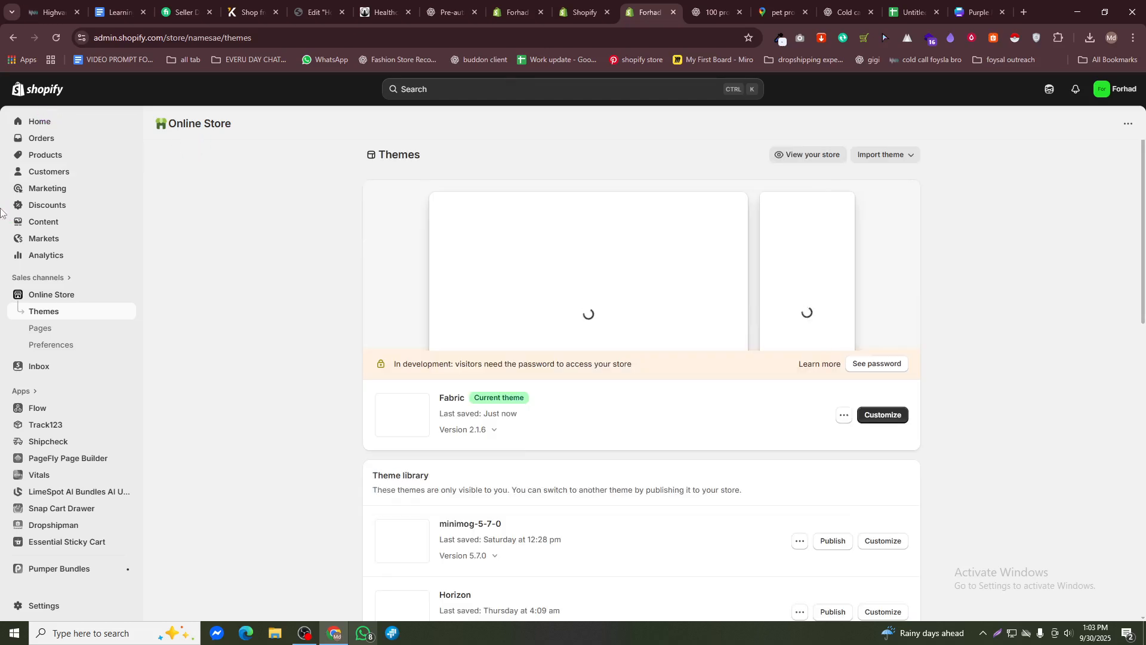
left_click(37, 156)
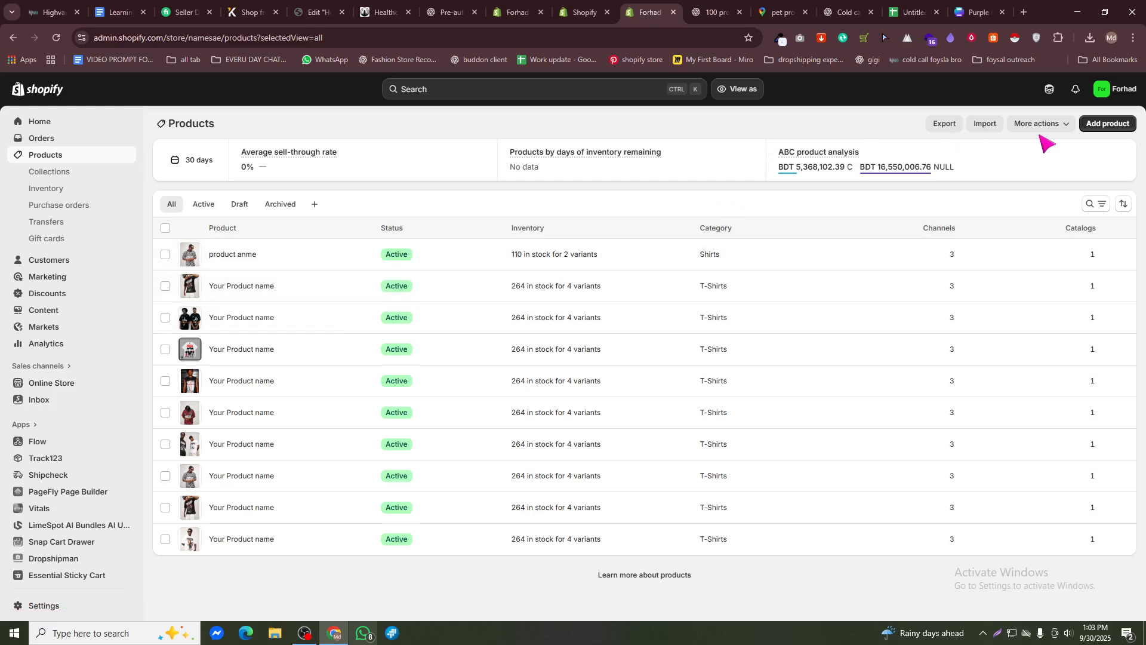
left_click(1108, 127)
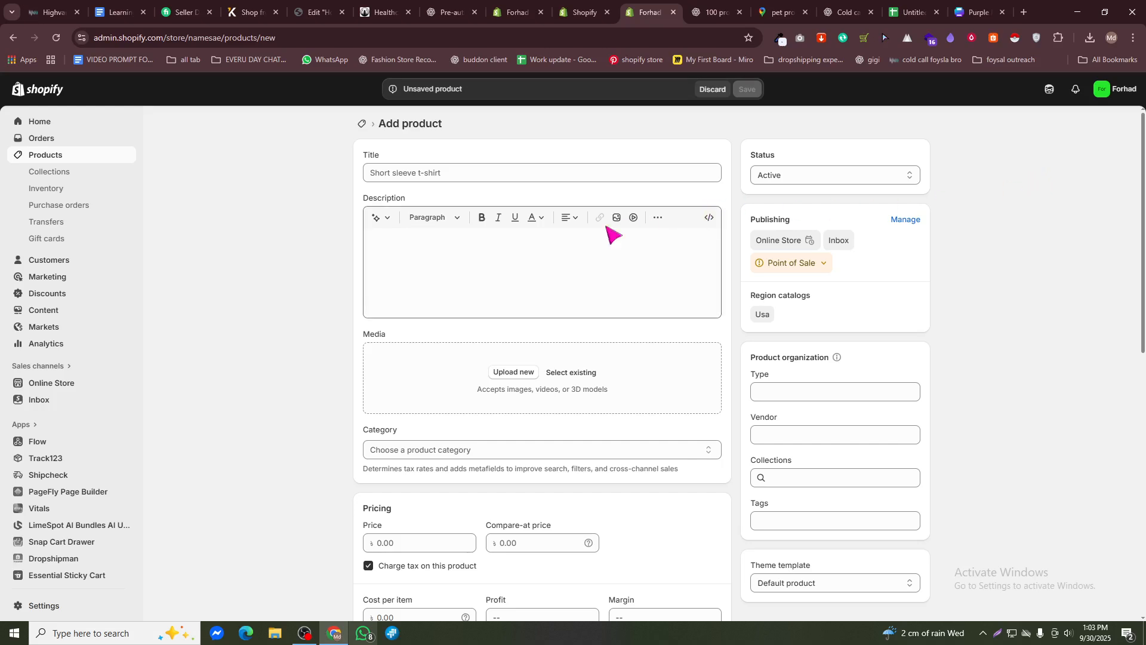
left_click(385, 175)
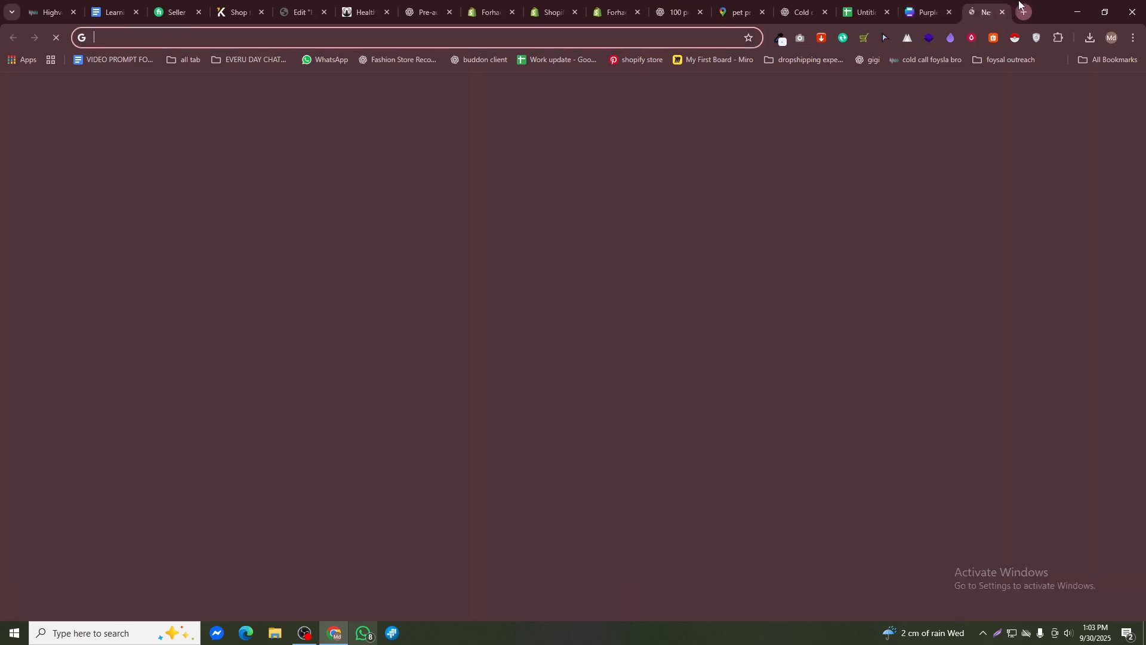
- Search Google for aliexpress in a new browser tab and open the AliExpress website
left_click(1023, 10)
type("aliexpress")
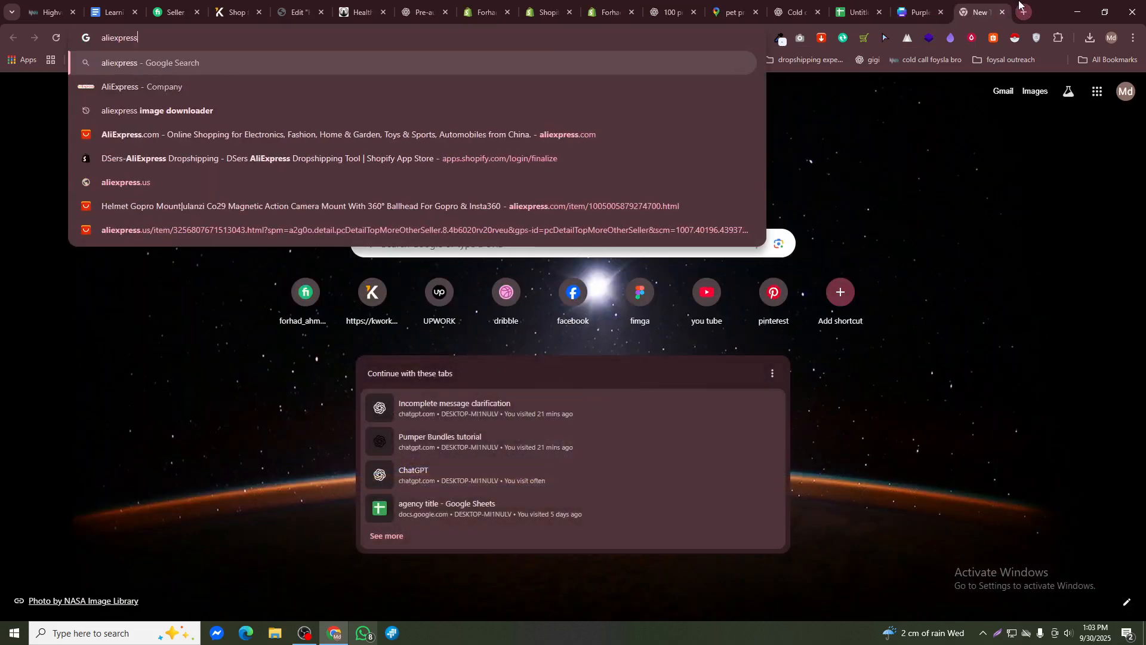
key("Return")
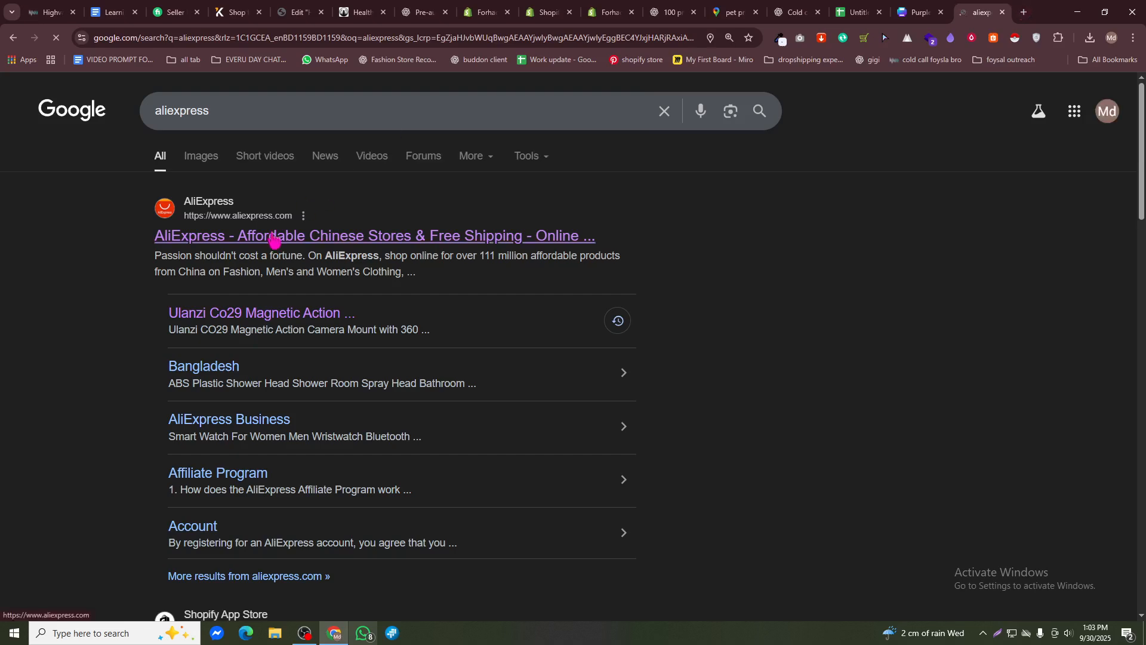
left_click(272, 238)
- Browse the AliExpress SuperDeals and open the product page of the square waterproof brazier cover
scroll(596, 333, "down", 5)
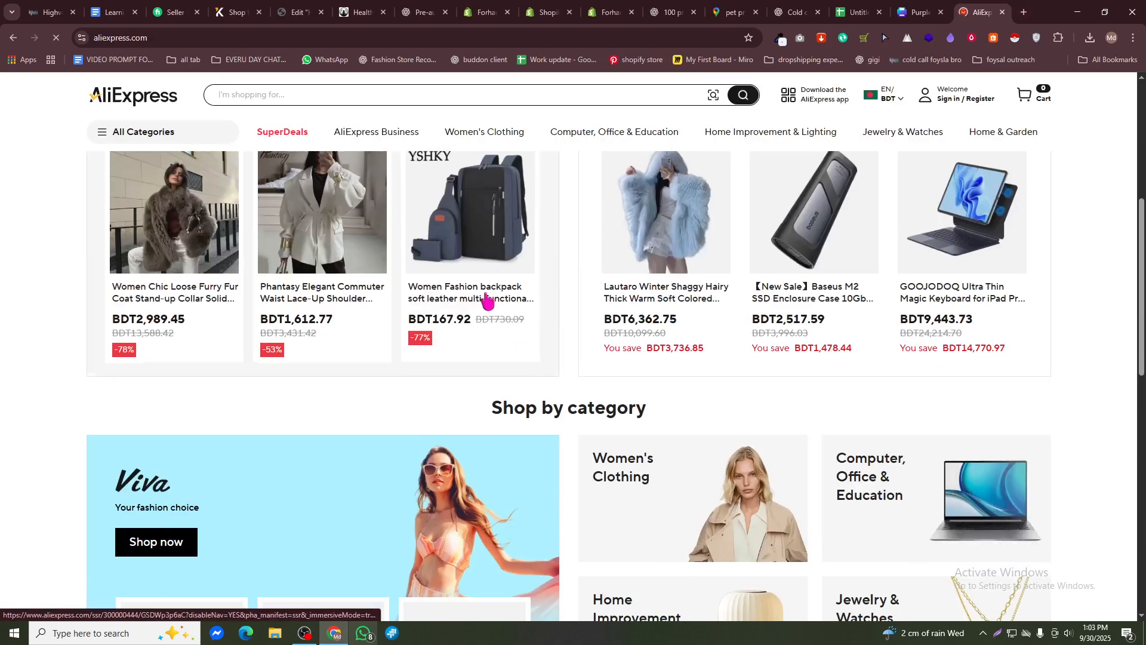
left_click(470, 270)
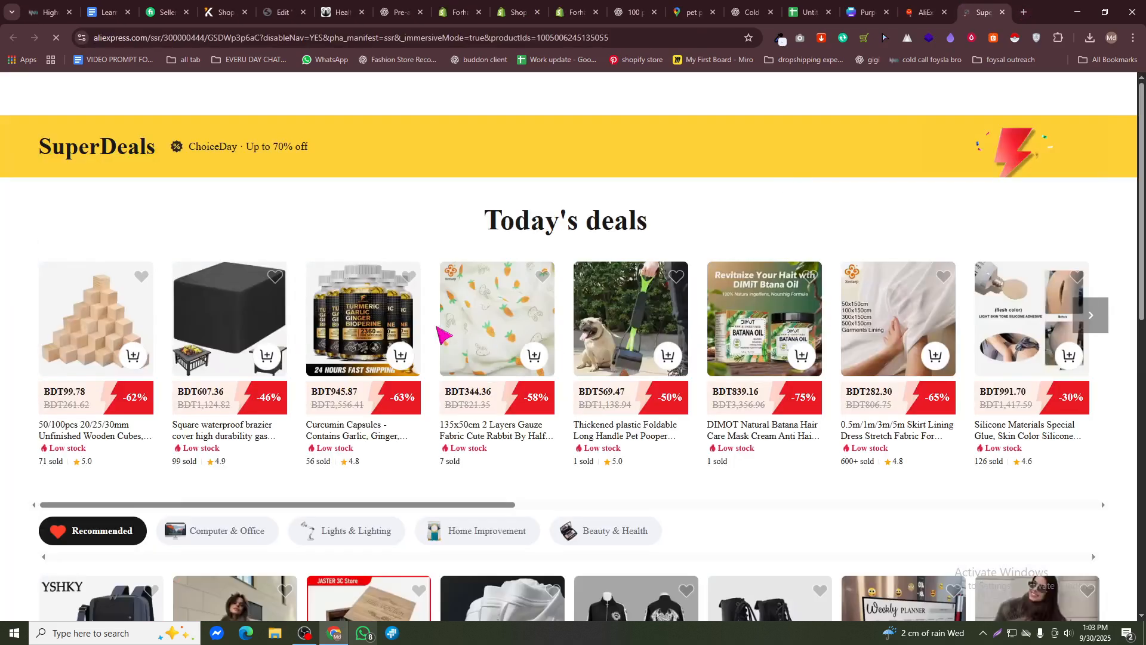
left_click(231, 325)
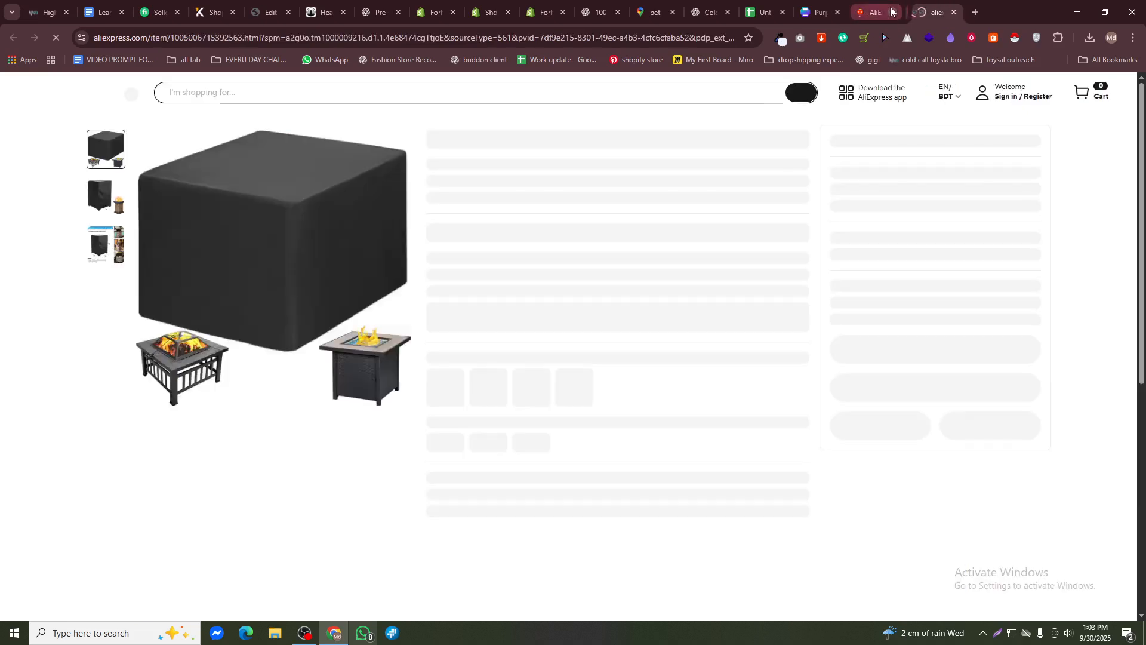
- Copy the brazier cover's full title from the AliExpress page and paste it as the title of the new Shopify product
left_click(892, 12)
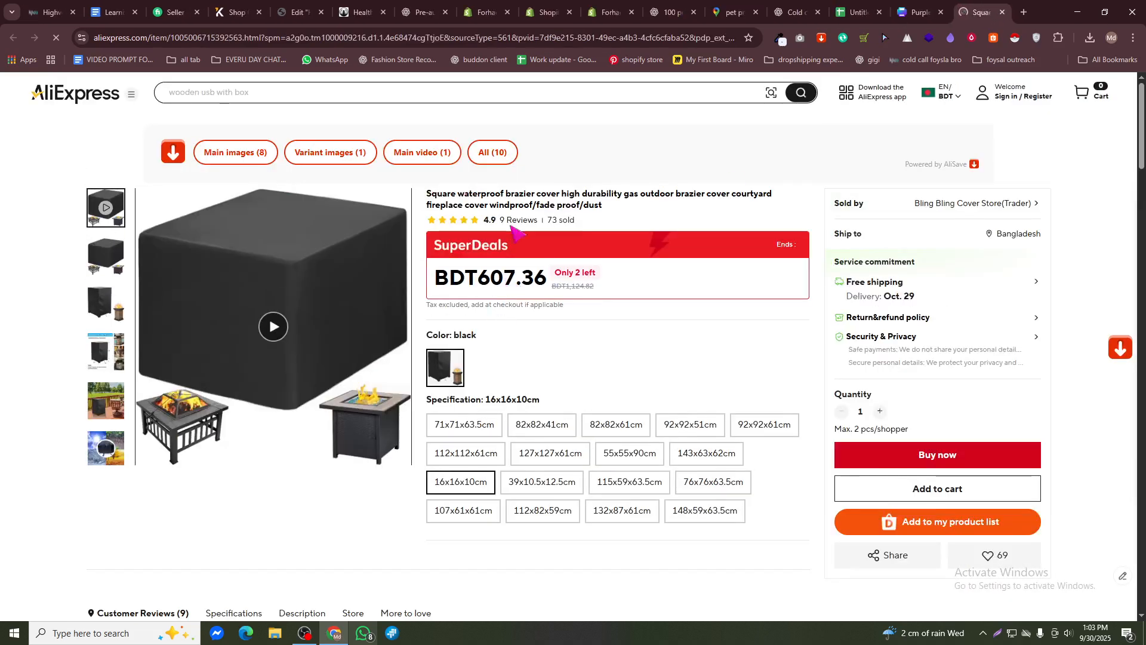
left_click_drag(458, 193, 727, 259)
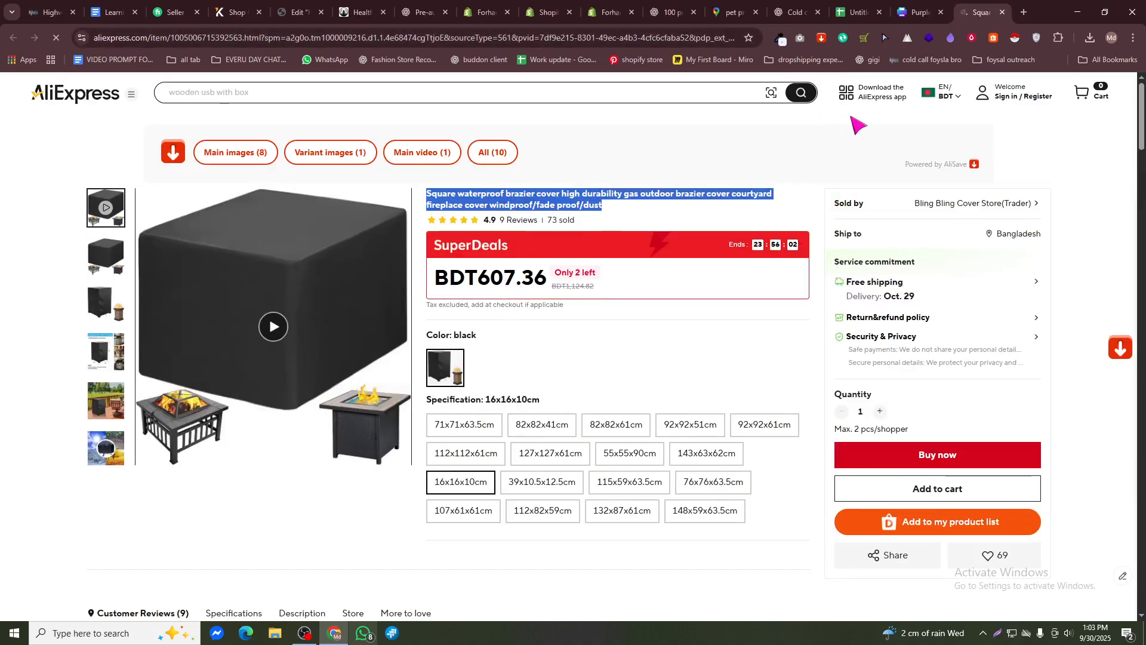
key("ctrl+c")
left_click(598, 12)
key("ctrl+v")
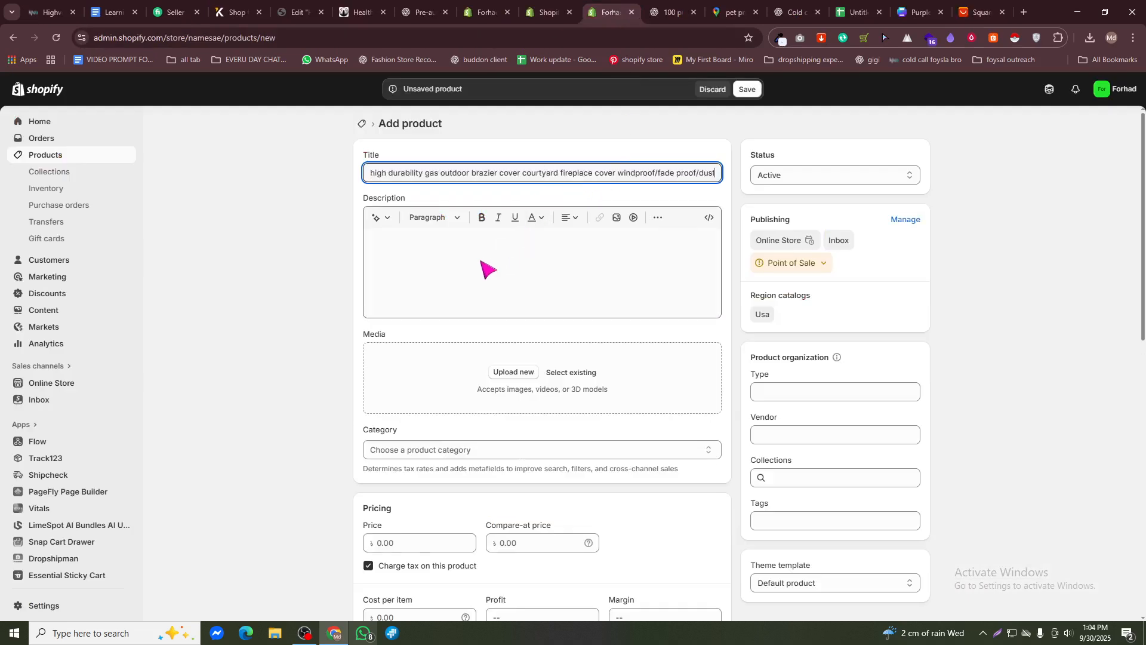
- Examine the AliExpress page of the brazier cover, including its customer reviews, for text to use as a description
left_click(484, 263)
left_click(981, 12)
scroll(611, 284, "down", 6)
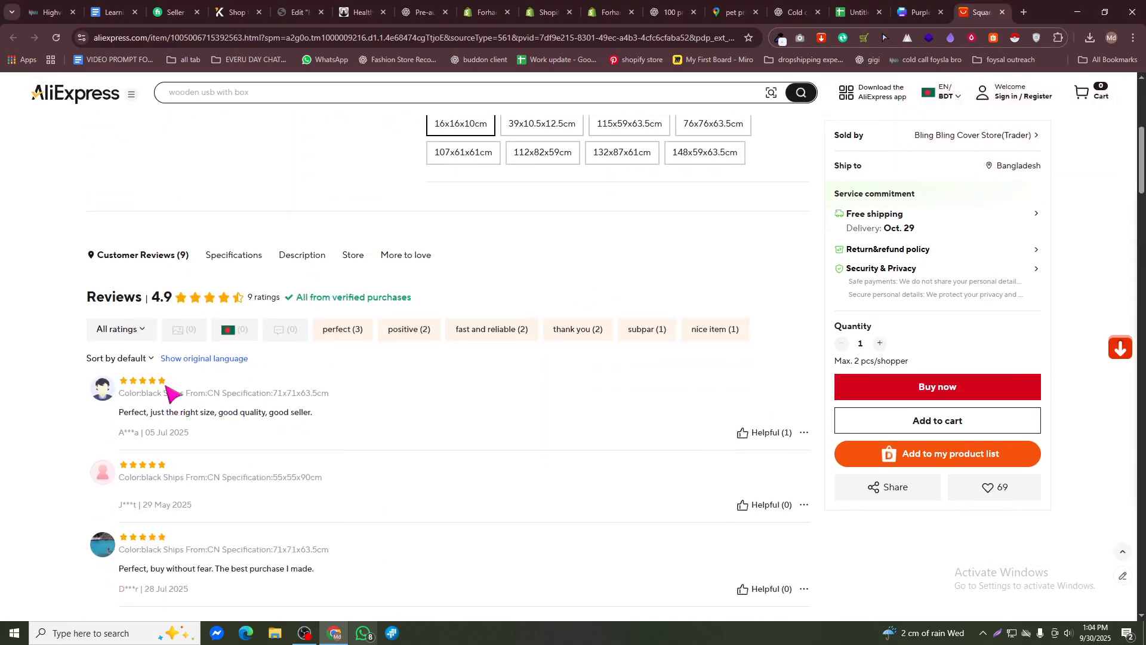
scroll(797, 358, "up", 5)
scroll(774, 382, "down", 8)
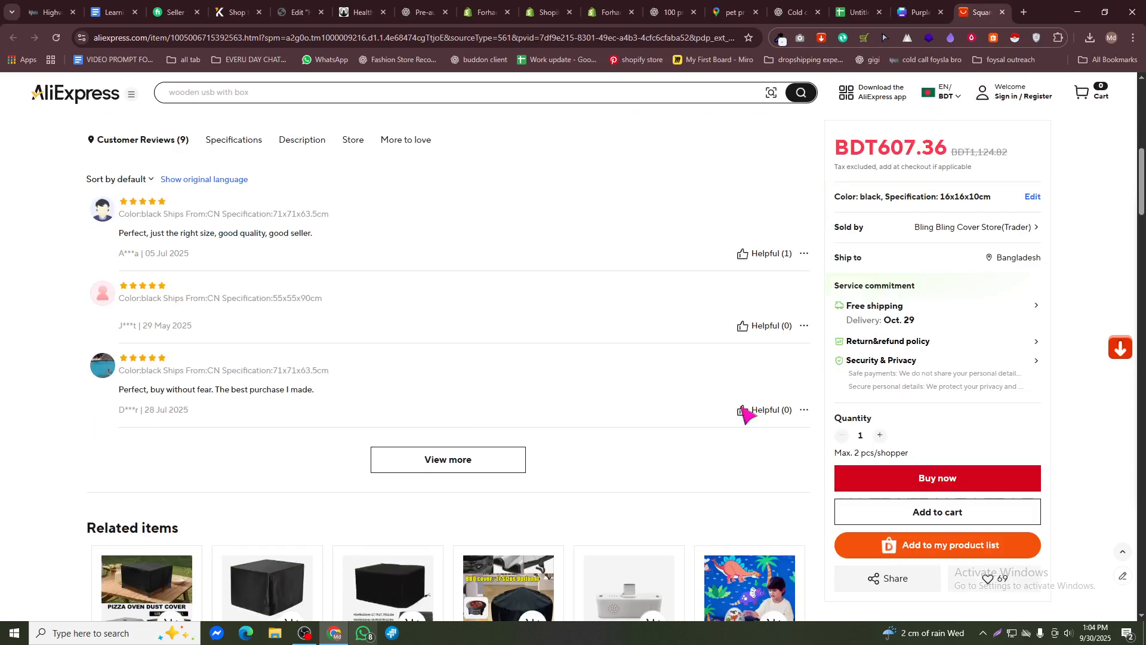
scroll(563, 360, "down", 8)
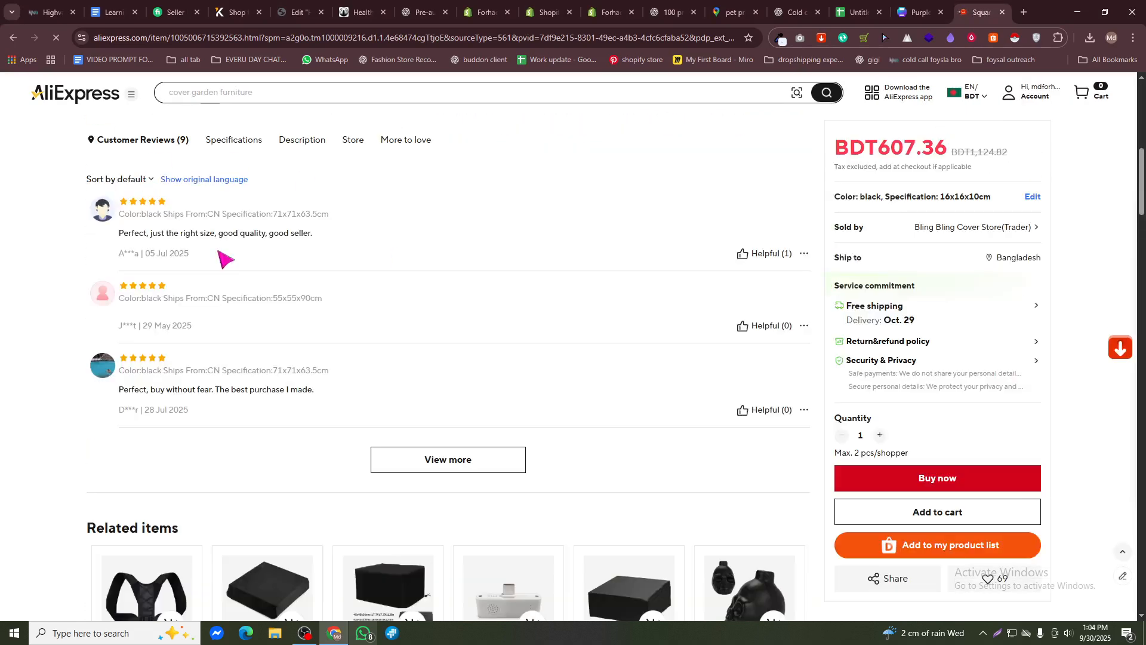
scroll(484, 385, "down", 4)
left_click(416, 225)
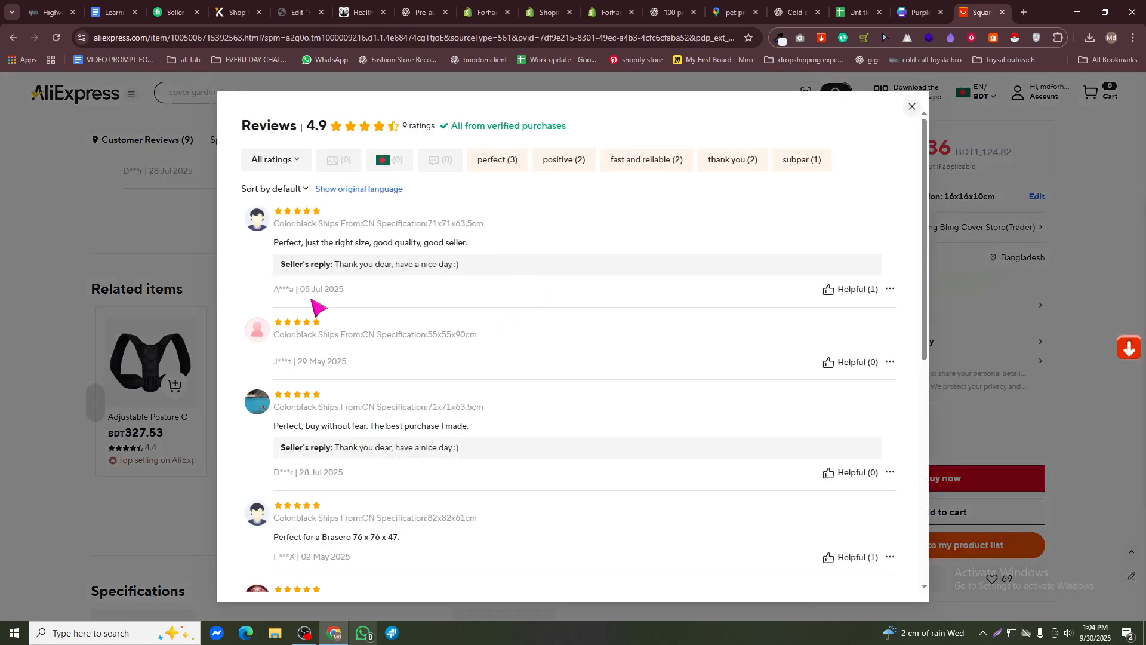
left_click(5, 221)
scroll(418, 310, "up", 8)
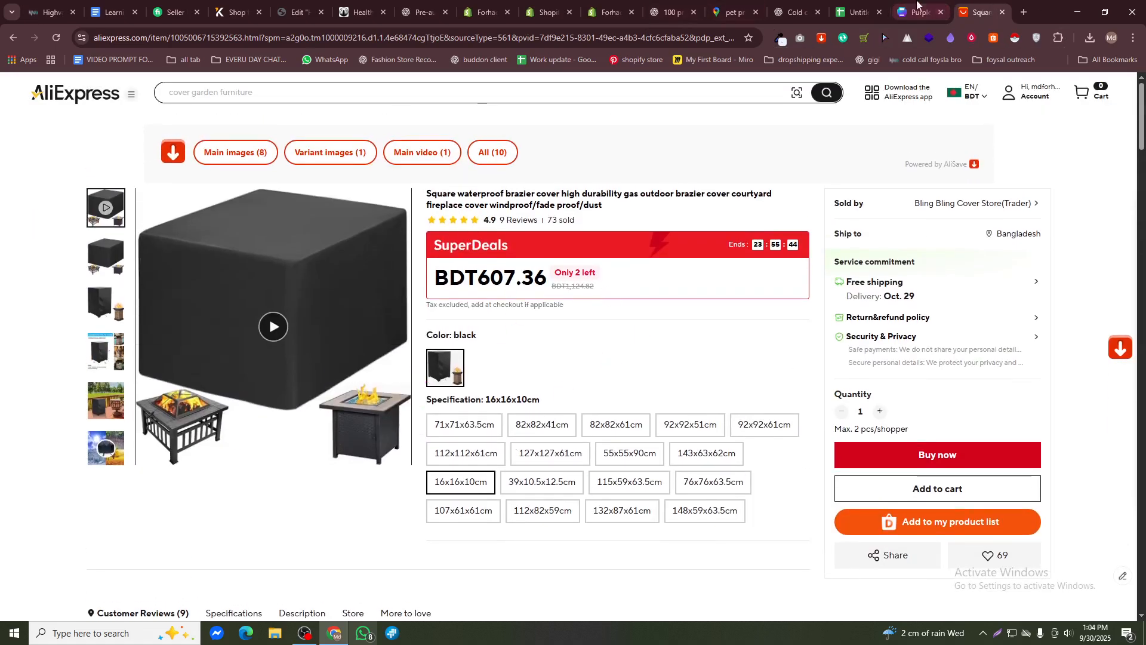
- Put the copied product title in the Shopify description as plain text, clearing the pasted heading formatting and star icons
left_click(609, 11)
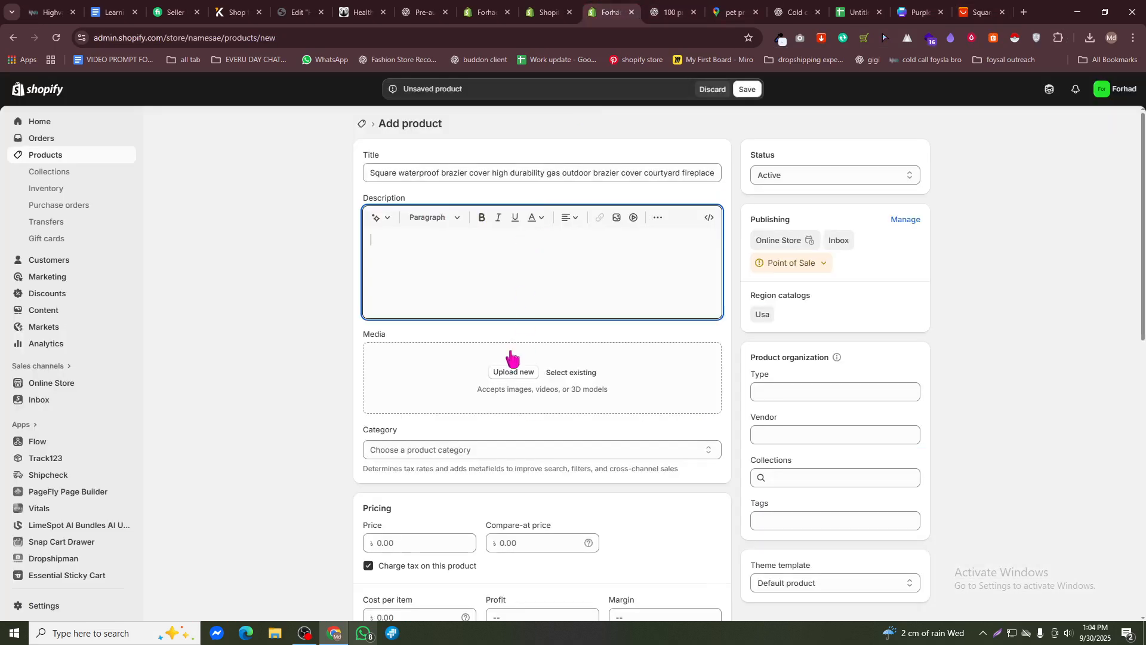
key("ctrl+v")
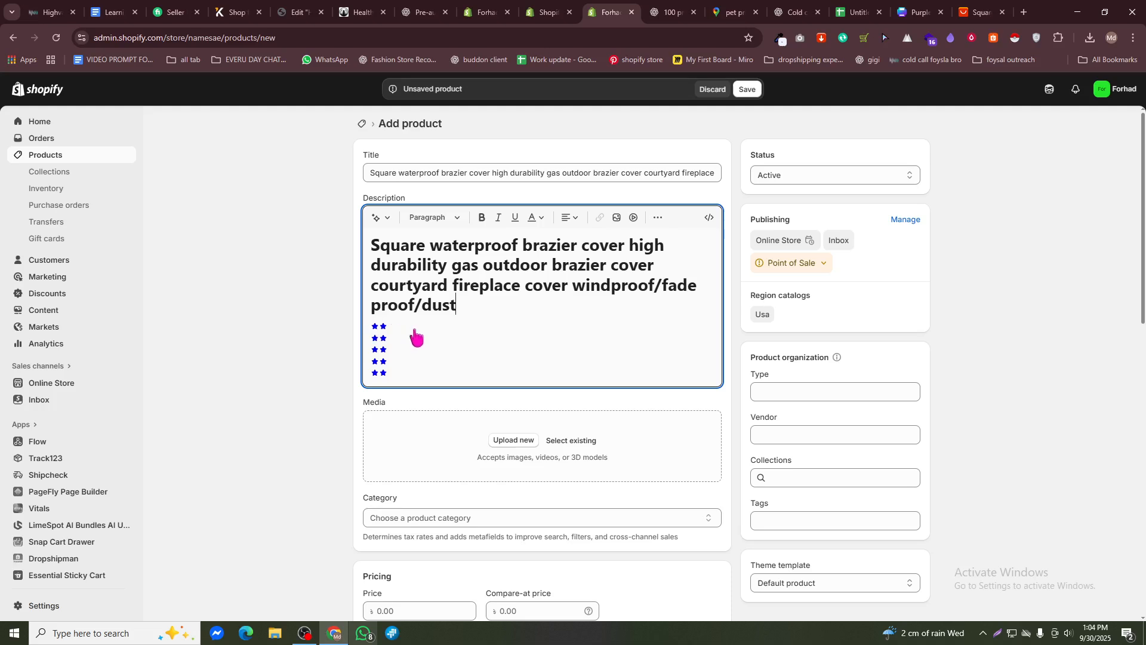
left_click(371, 244, "shift")
key("ctrl+c")
left_click(233, 38)
key("ctrl+v")
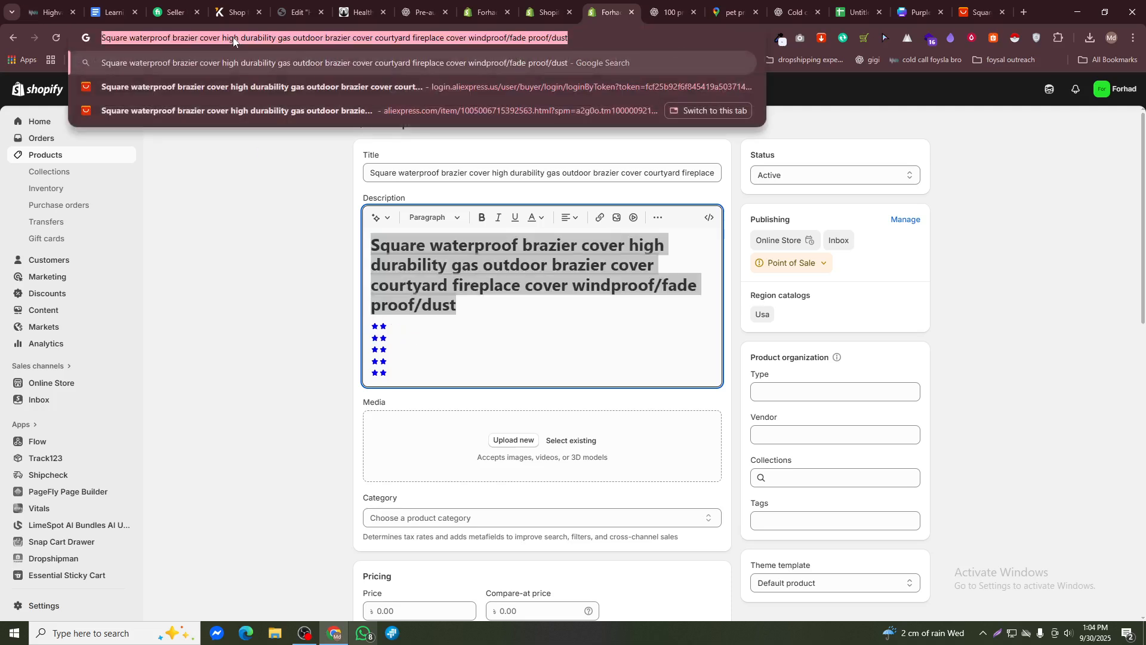
key("ctrl+x")
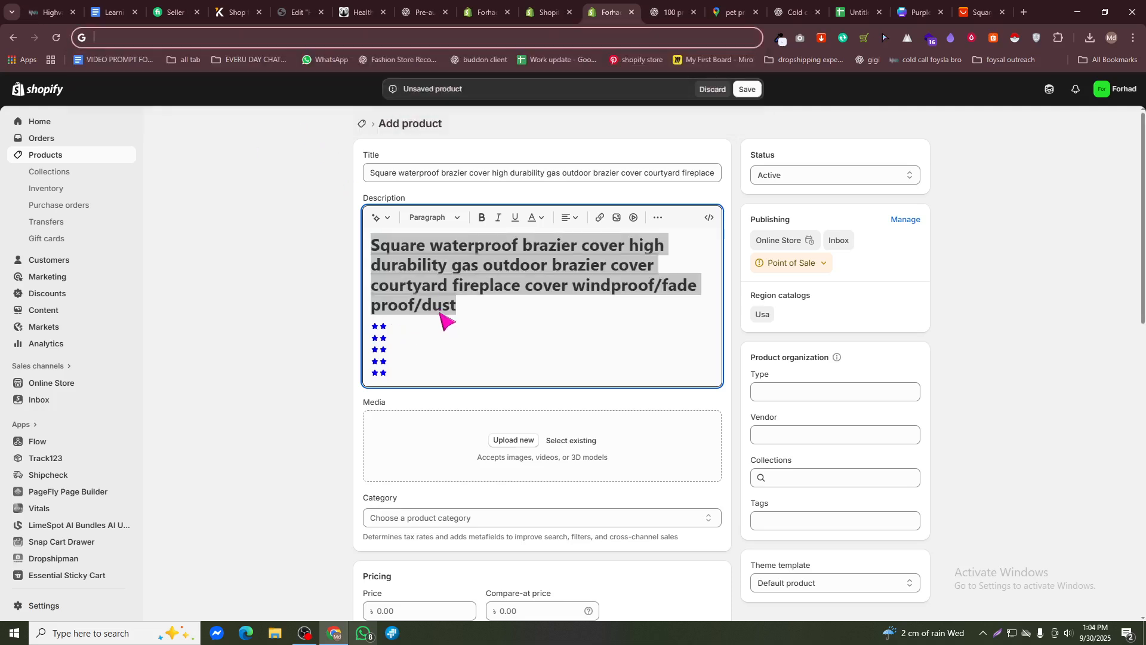
double_click(441, 306)
key("ctrl+a")
key("BackSpace")
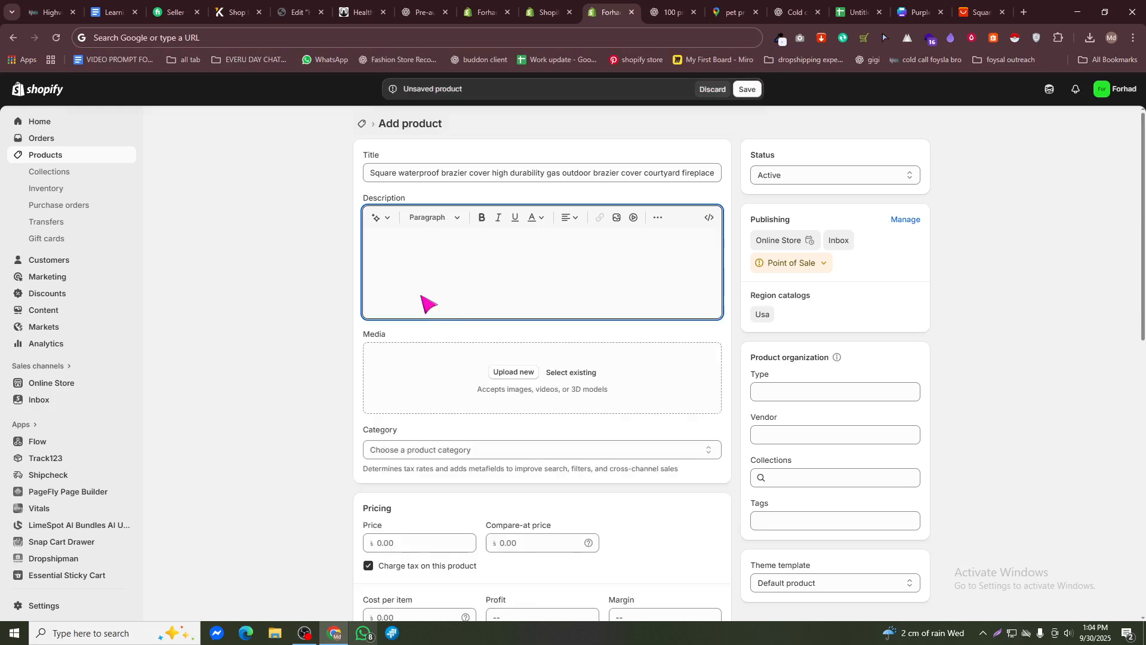
key("ctrl+v")
left_click(296, 263)
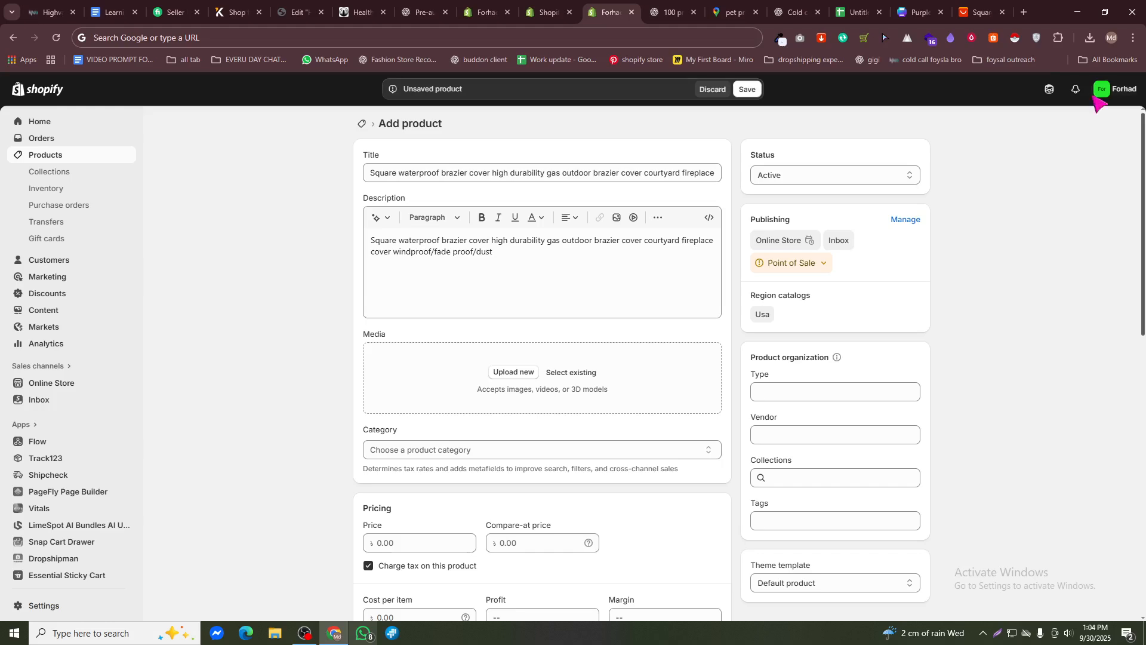
- Open ChatGPT in a new browser tab and ask it to write an SEO product description for the copied brazier cover title
left_click(1024, 12)
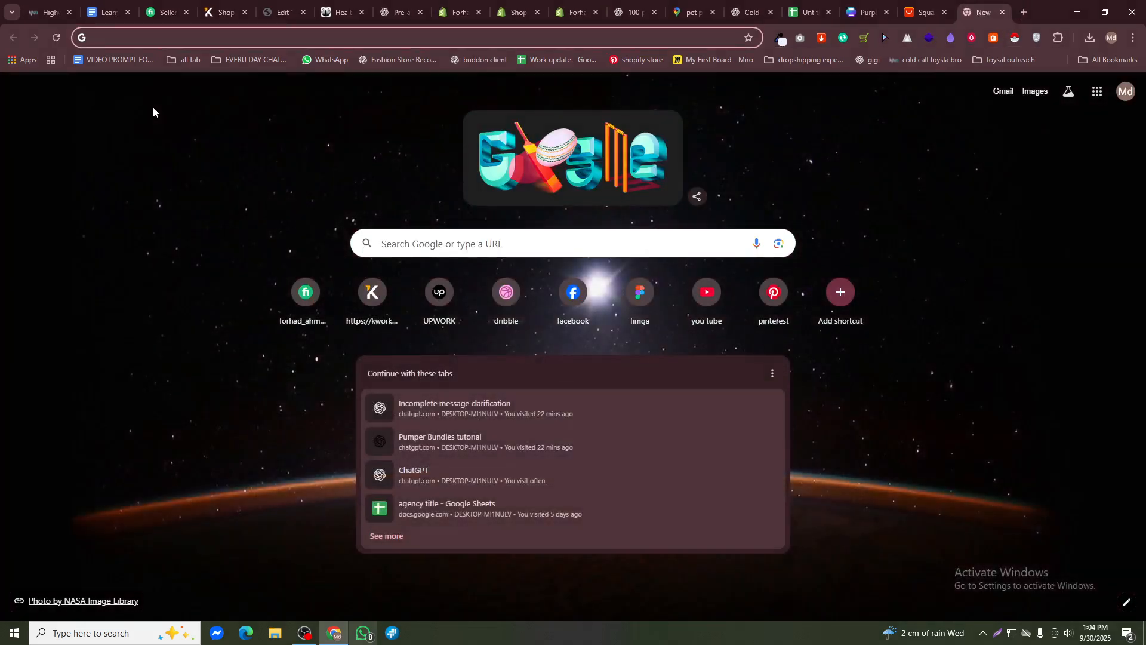
left_click(184, 60)
left_click(207, 117)
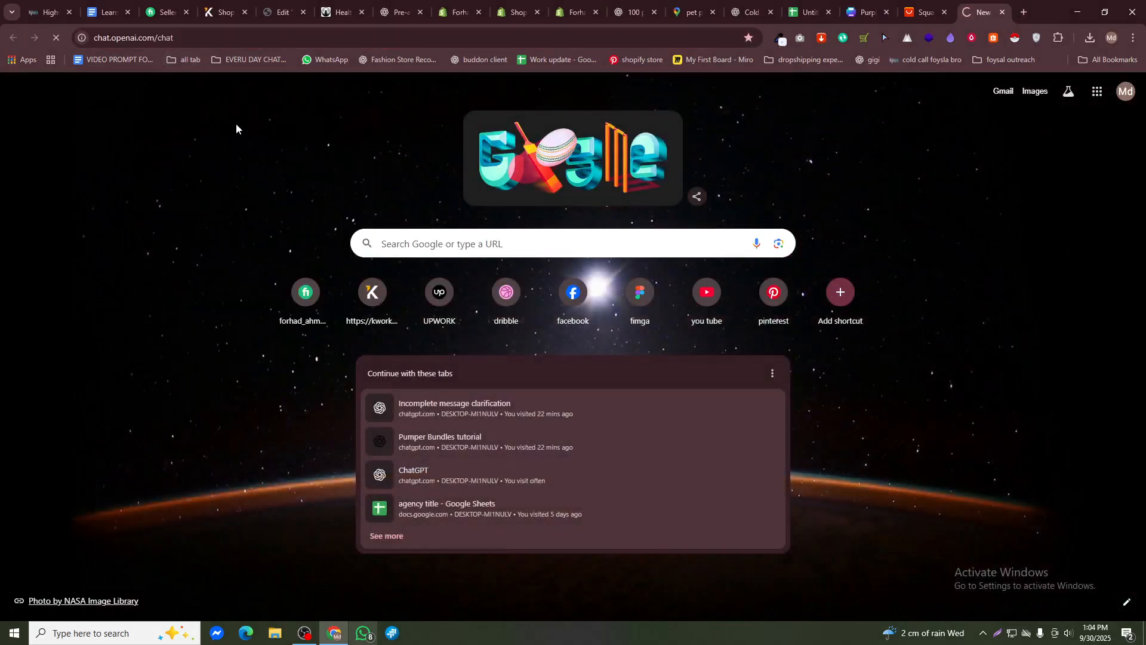
type("write a seo produc")
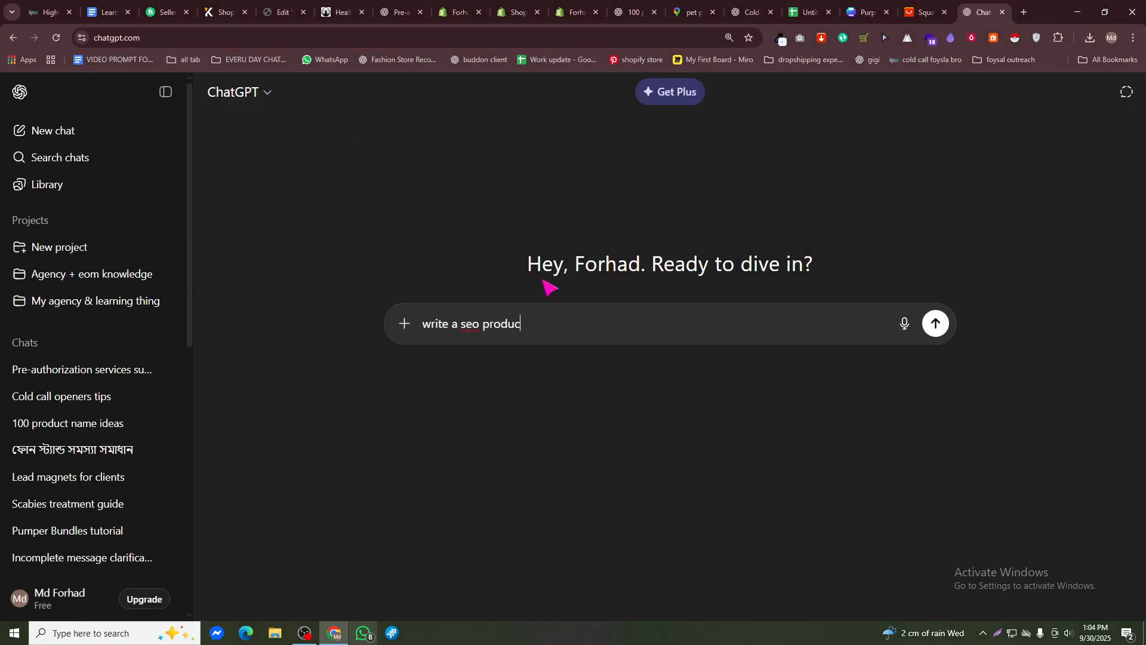
type("t desc")
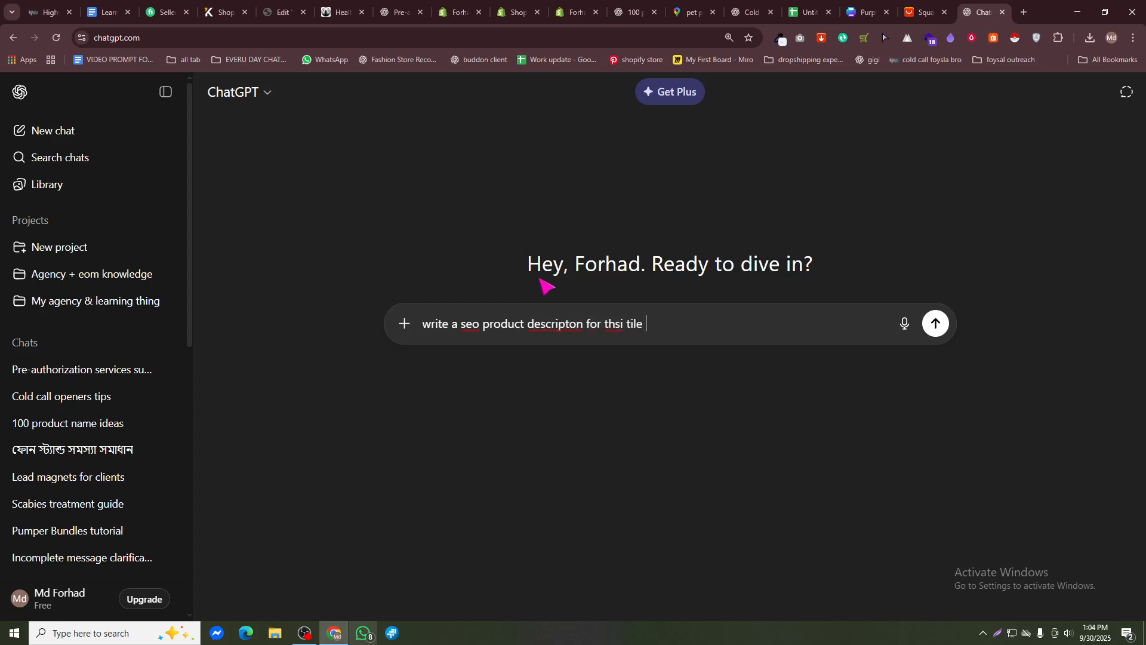
type("ripton for thsi tile")
key("ctrl+v")
key("Return")
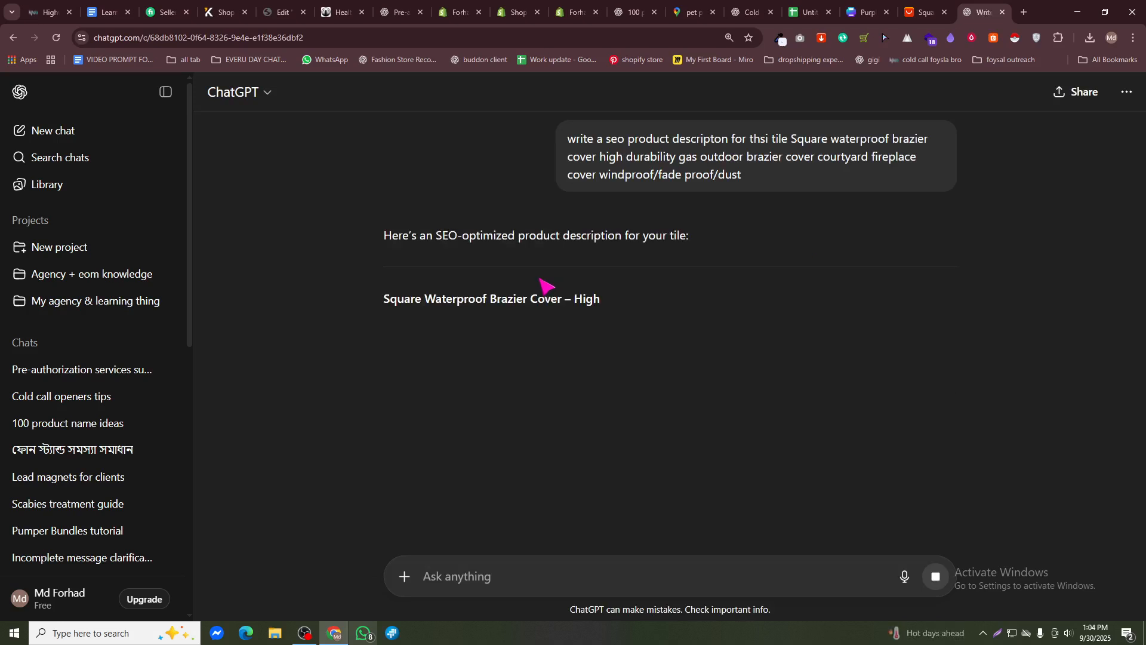
- Copy the generated brazier cover description from ChatGPT and replace the Shopify product's description with it
left_click_drag(390, 299, 742, 485)
key("ctrl+c")
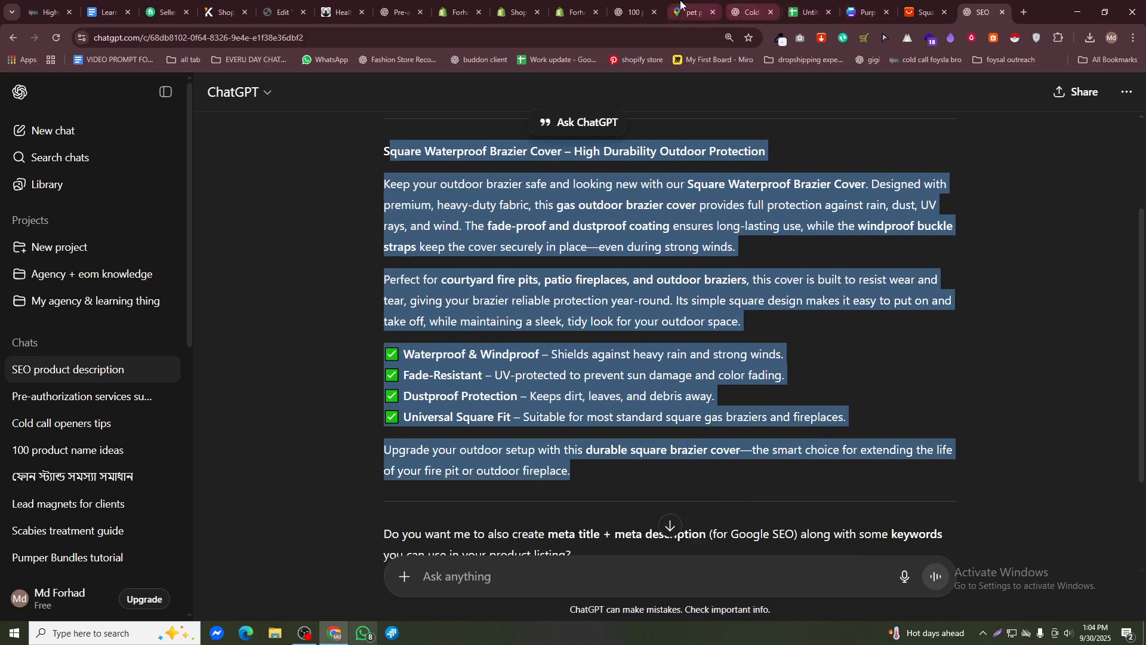
left_click(461, 13)
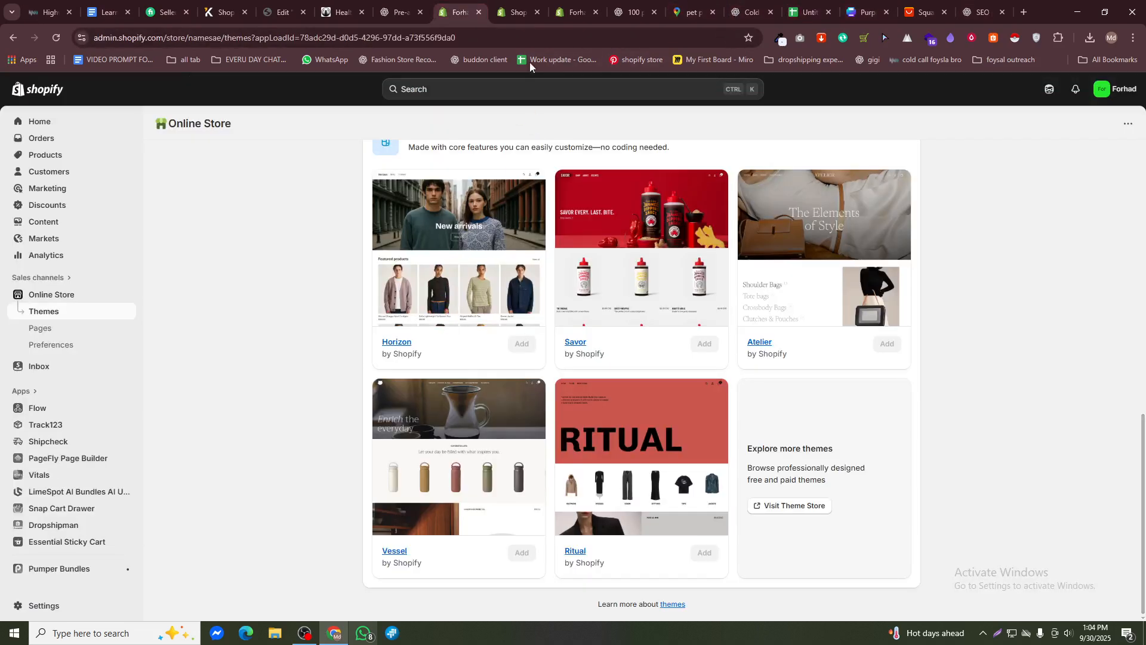
left_click(572, 11)
left_click(519, 266)
key("ctrl+a")
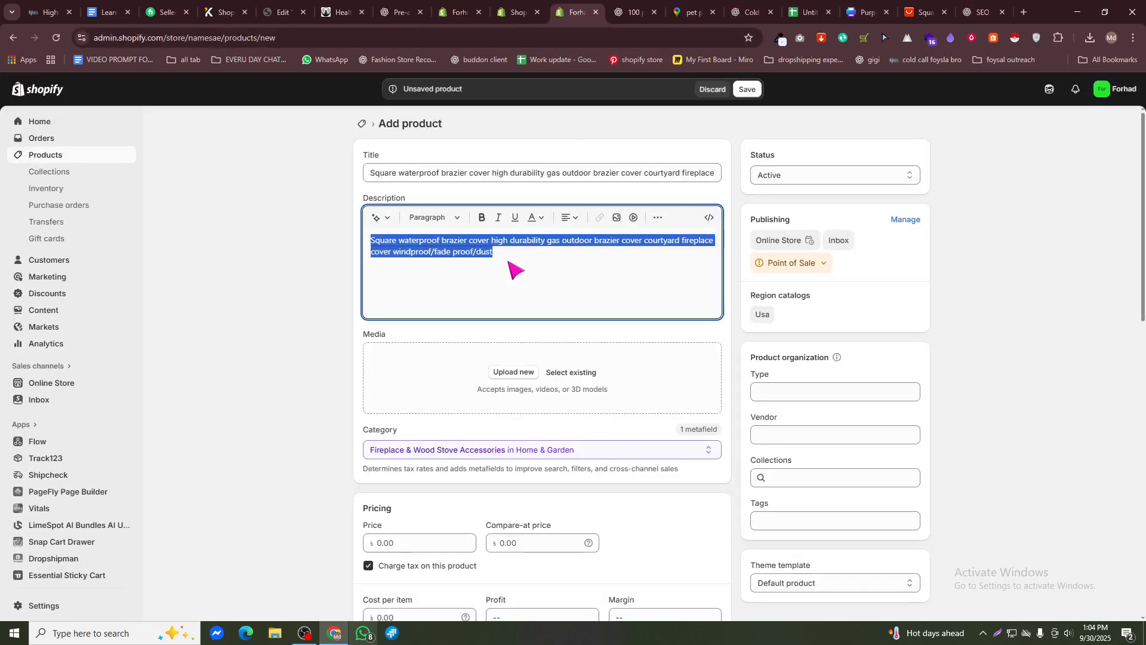
key("ctrl+v")
scroll(621, 387, "down", 1)
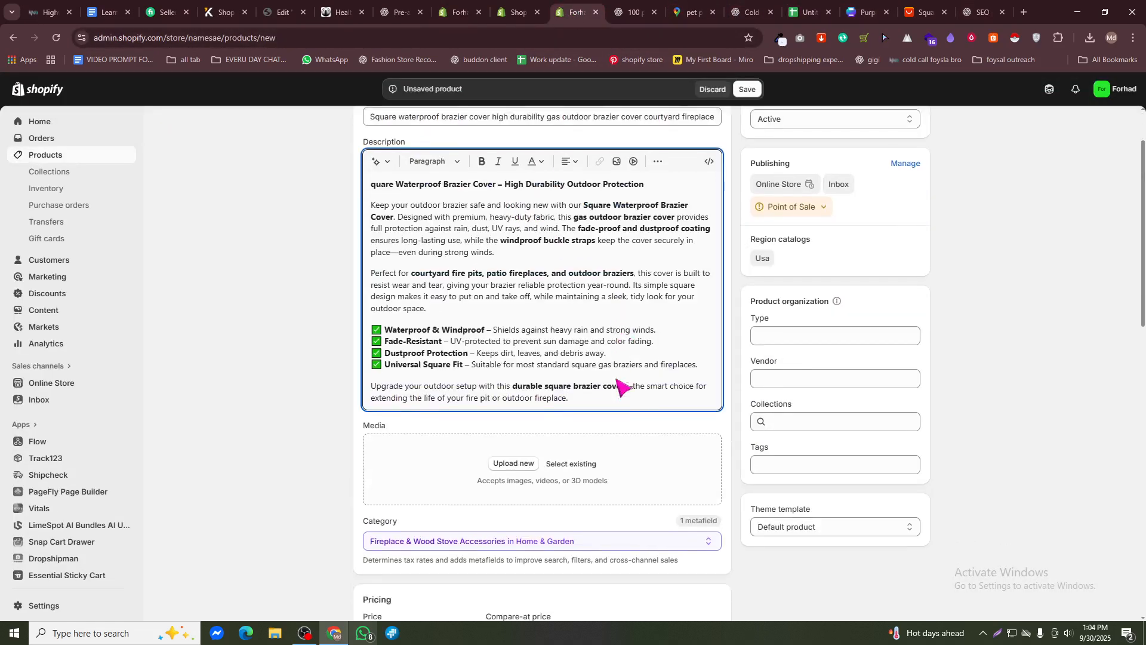
- Download the main images of the brazier cover from AliExpress with AliSave and return to the Shopify product form
left_click(925, 12)
left_click(254, 149)
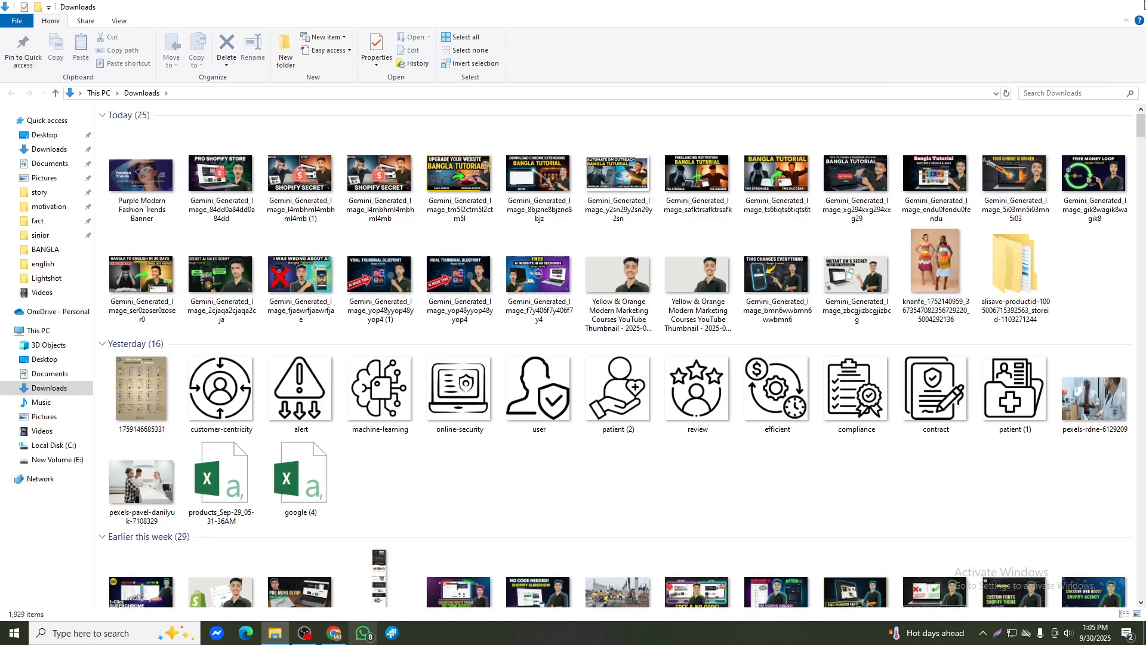
left_click(1140, 5)
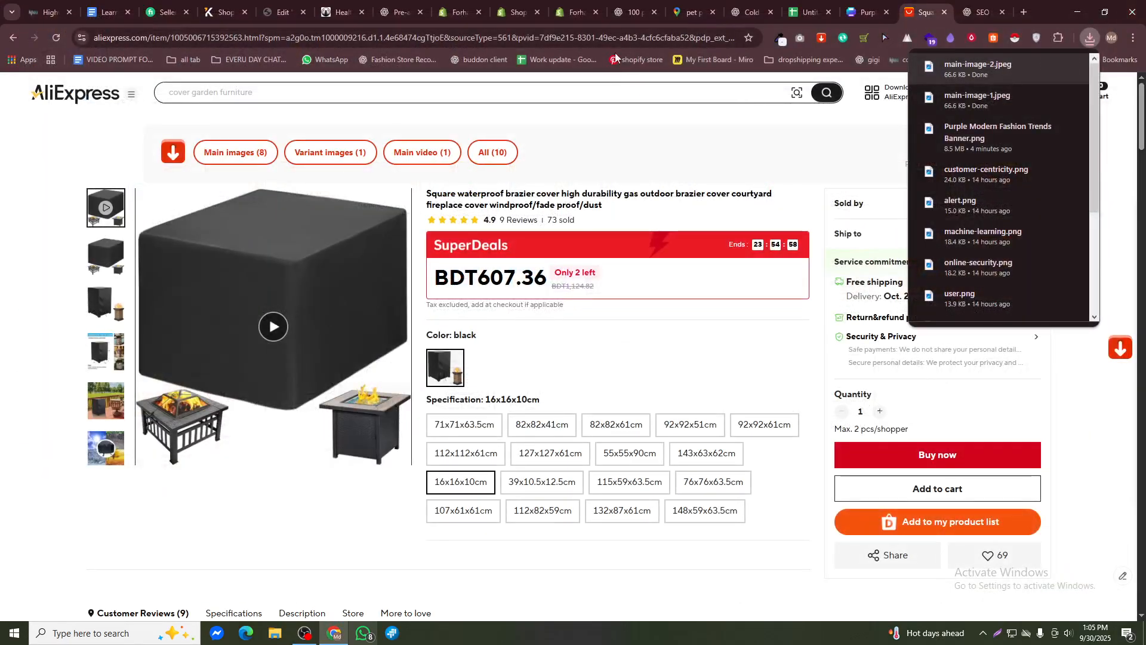
left_click(572, 12)
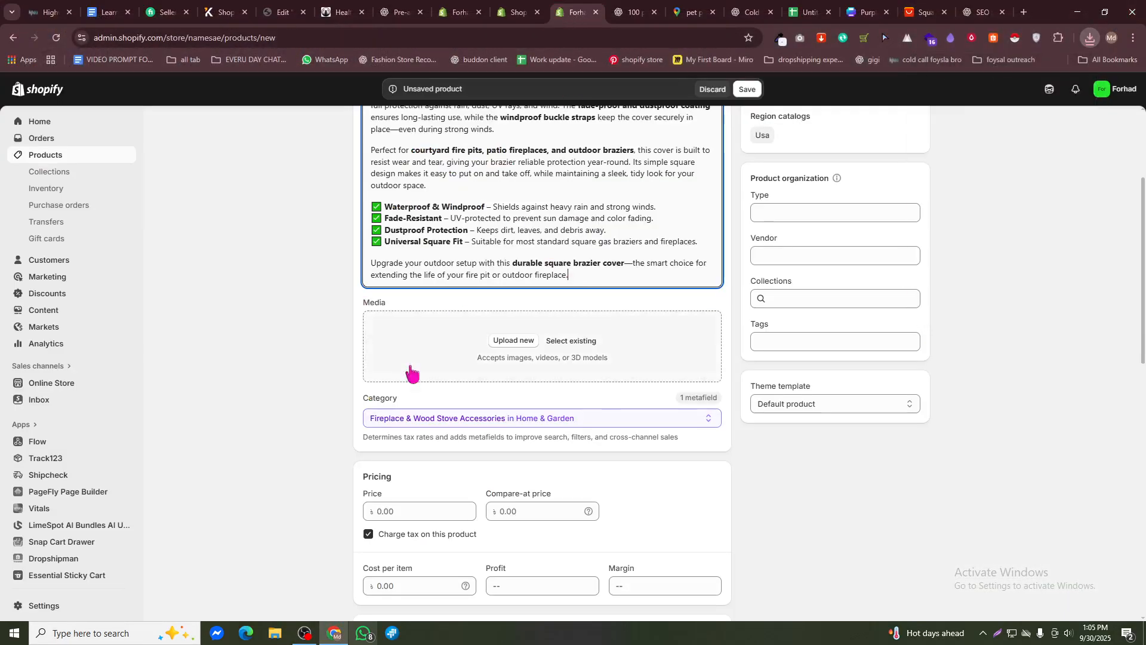
left_click(501, 341)
left_click(164, 162)
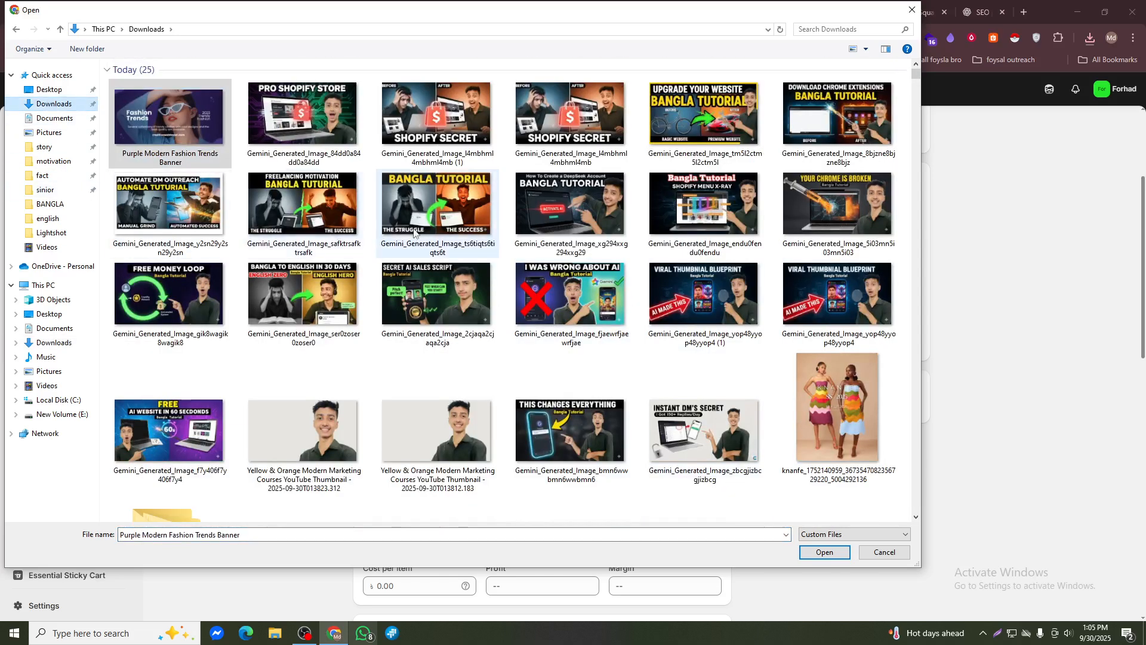
scroll(416, 233, "down", 10)
scroll(421, 236, "up", 10)
left_click(1089, 41)
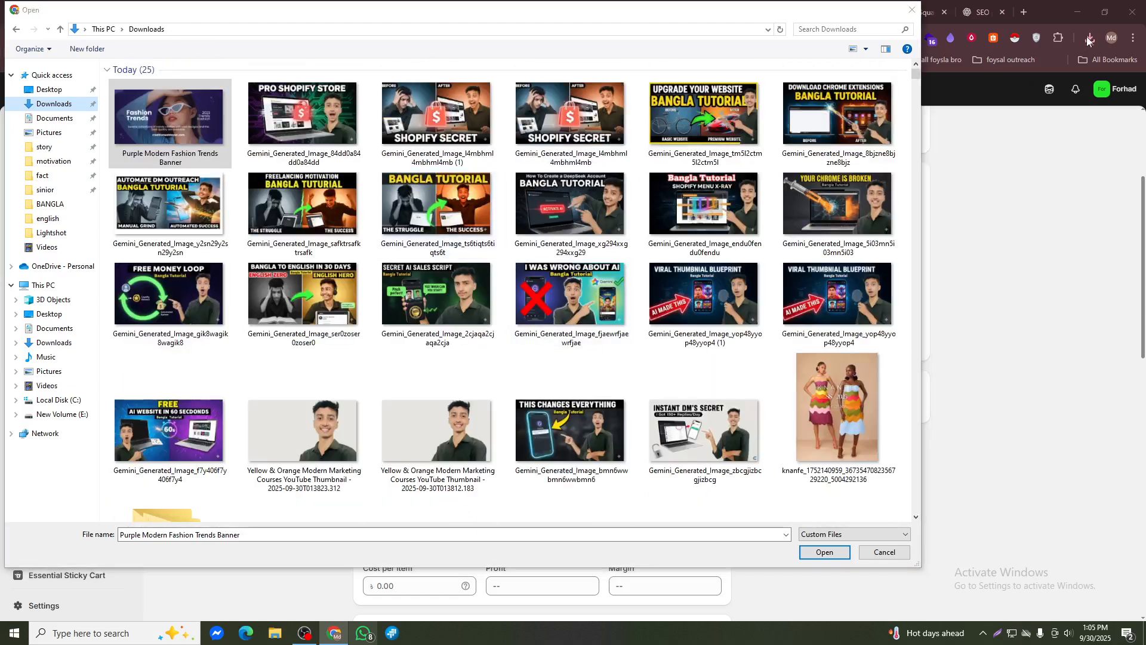
left_click(911, 9)
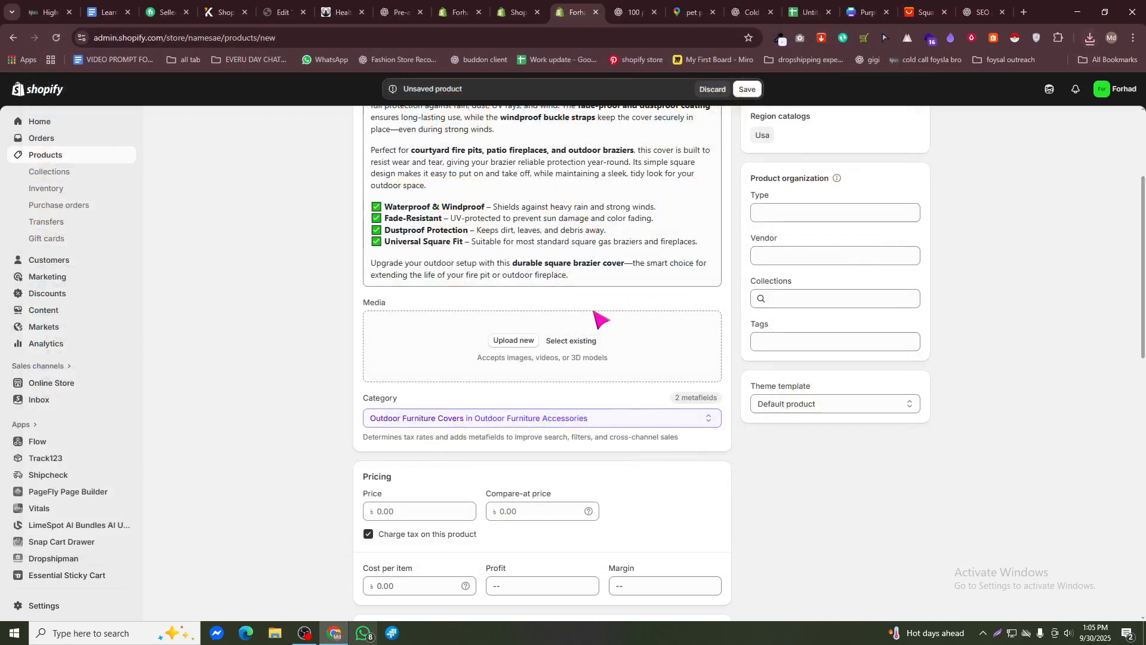
- Upload main-image-1 to main-image-8 from the AliSave folder in Downloads and add them to the product's media
left_click(571, 340)
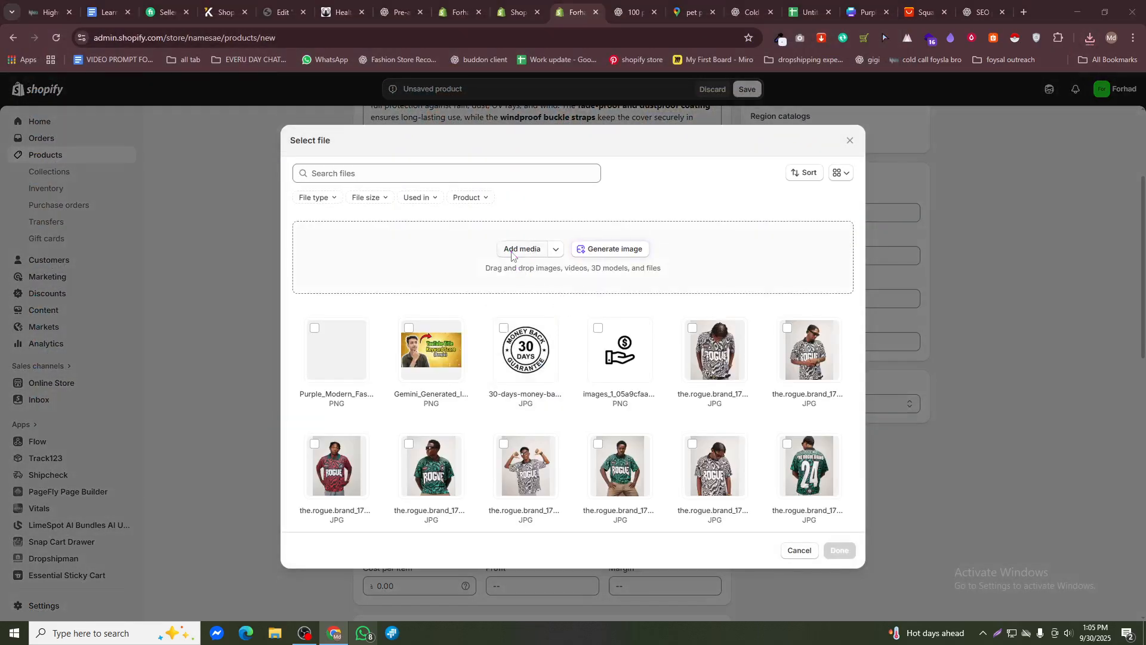
left_click(511, 250)
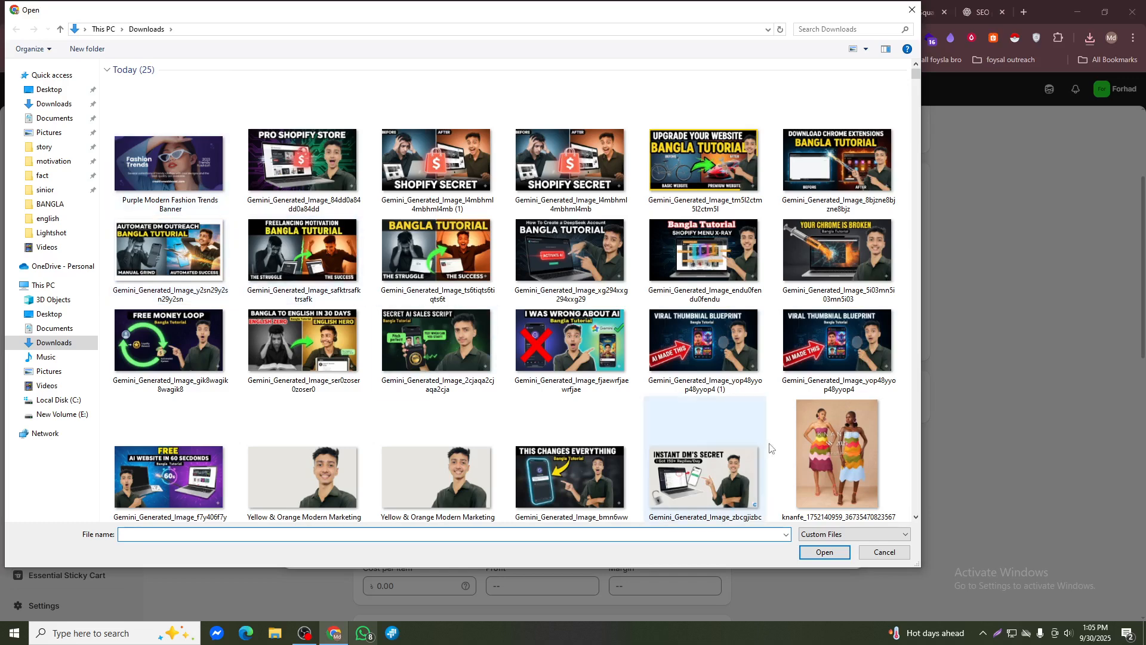
scroll(687, 372, "down", 7)
scroll(573, 358, "up", 7)
scroll(257, 379, "down", 4)
left_click(188, 332)
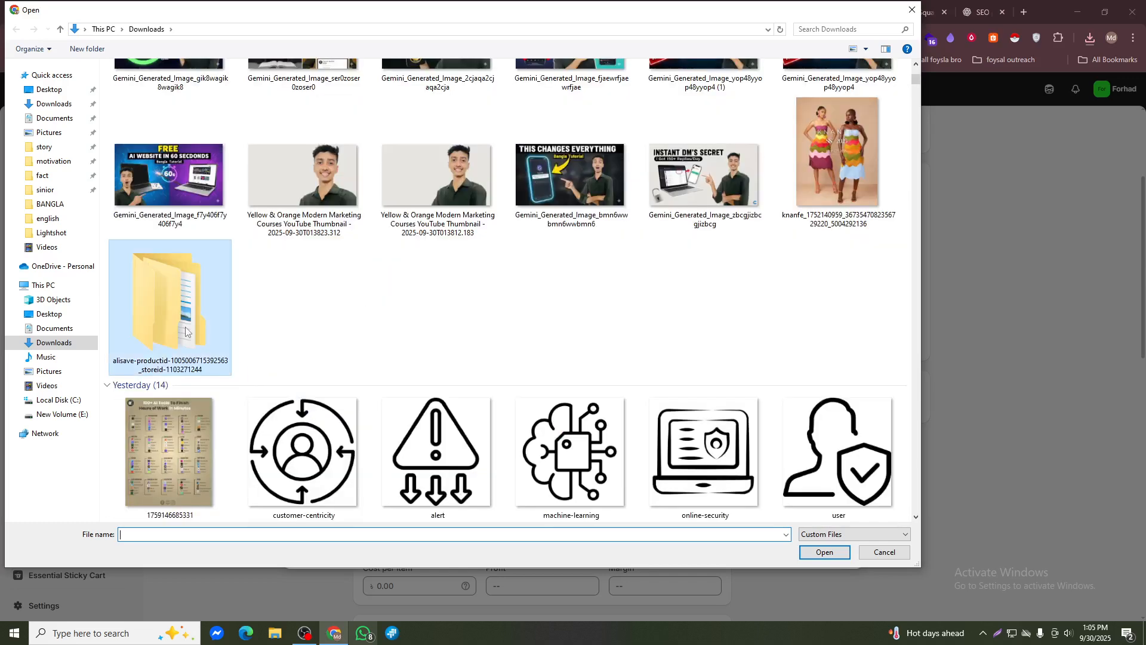
double_click(185, 330)
double_click(171, 85)
left_click_drag(710, 139, 143, 104)
left_click(806, 553)
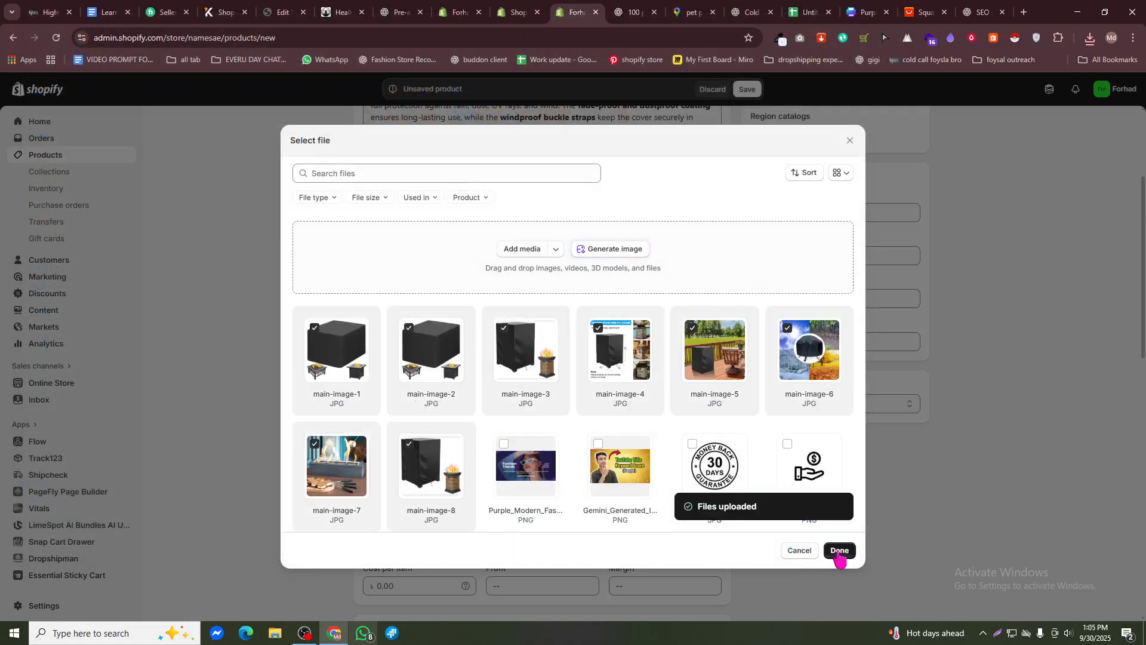
left_click(839, 552)
- Set the product's price to 100, compare-at price to 200 and shop location quantity to 44
scroll(735, 480, "down", 3)
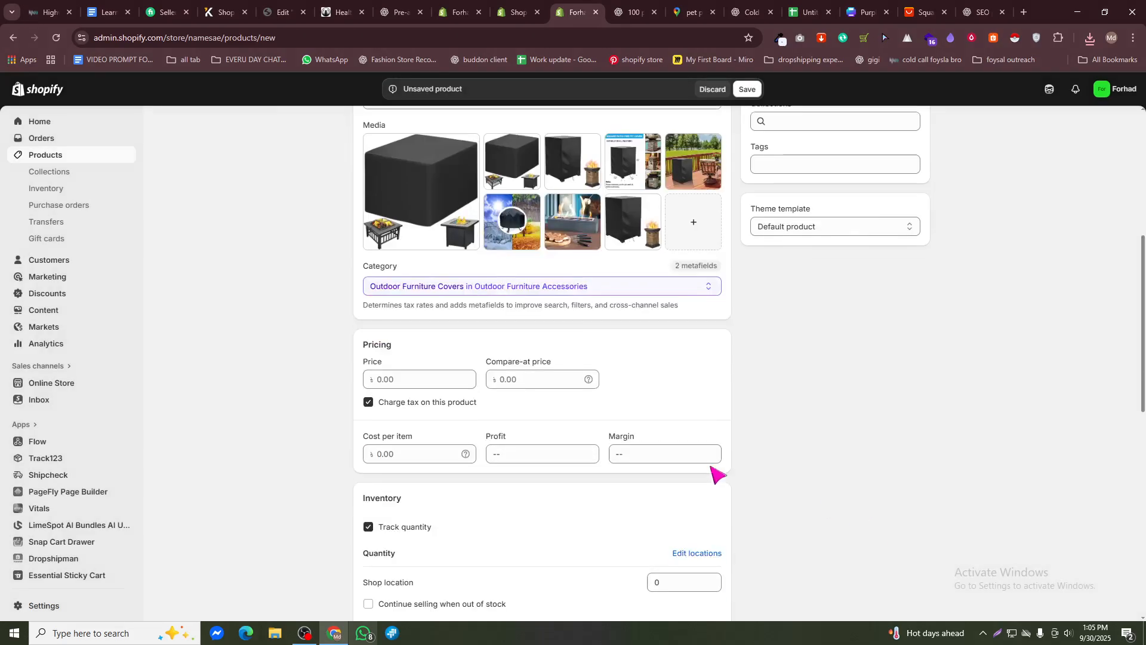
left_click(406, 376)
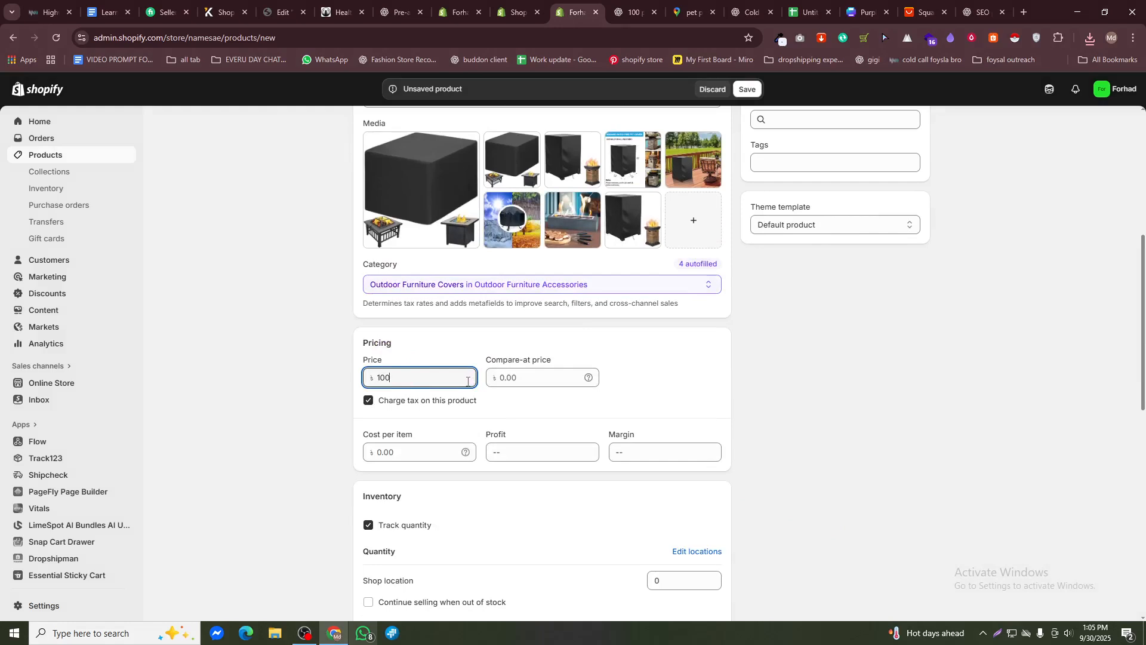
type("100")
left_click(538, 380)
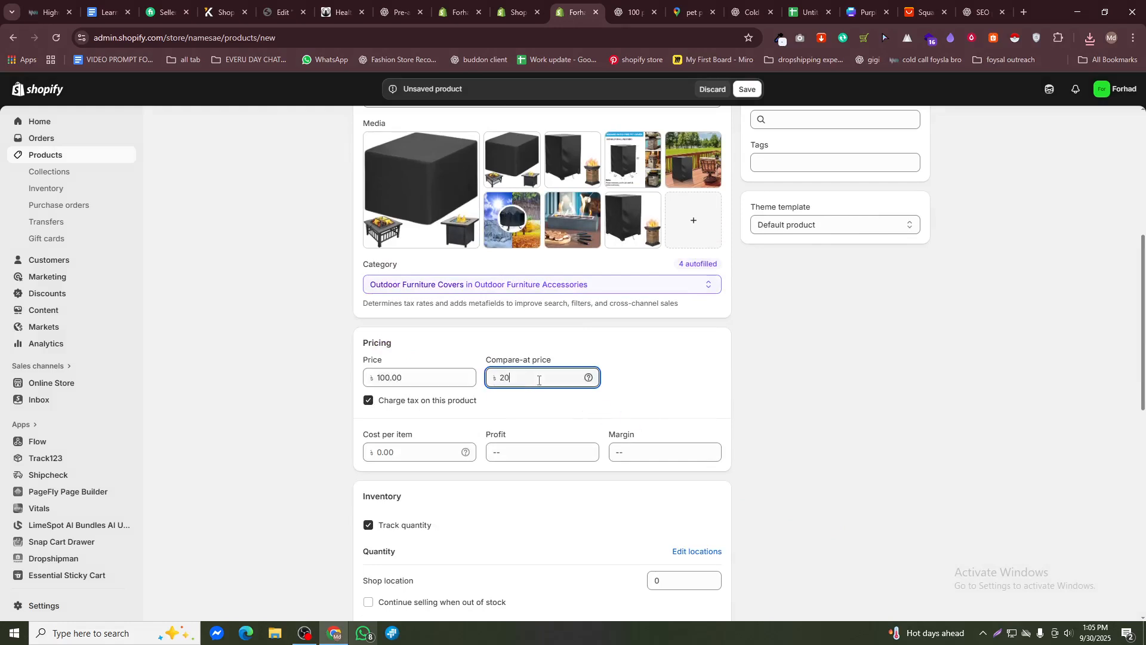
left_click(663, 576)
type("44")
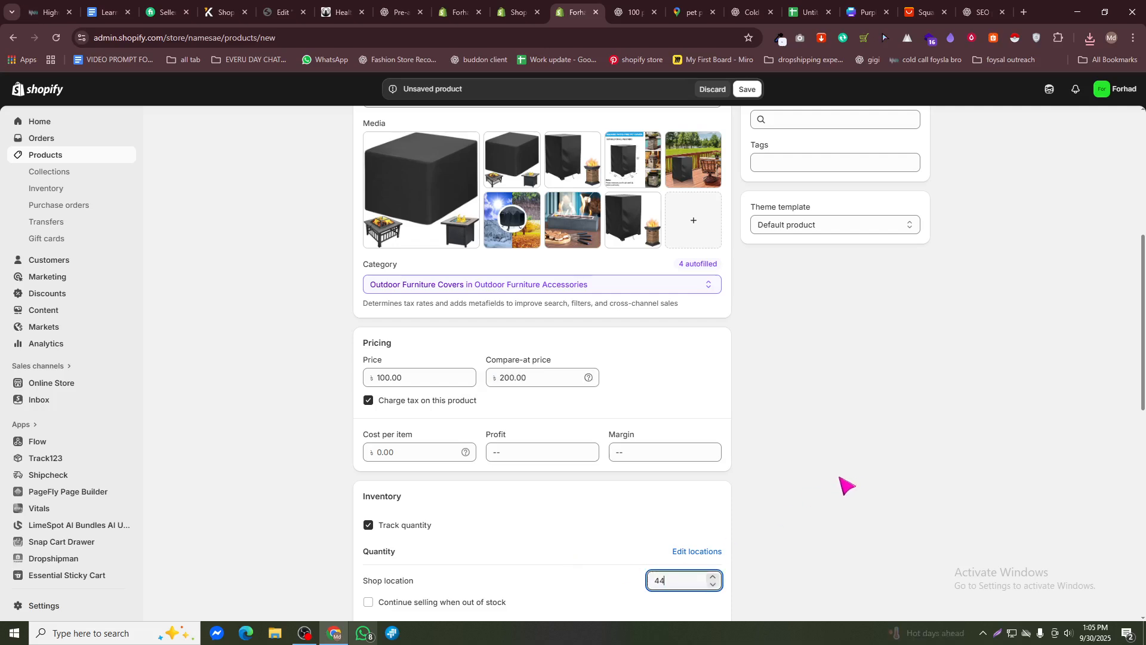
- Add a custom variant option named Color with the values red and black, and save the product
scroll(836, 483, "down", 5)
scroll(545, 406, "down", 2)
left_click(420, 359)
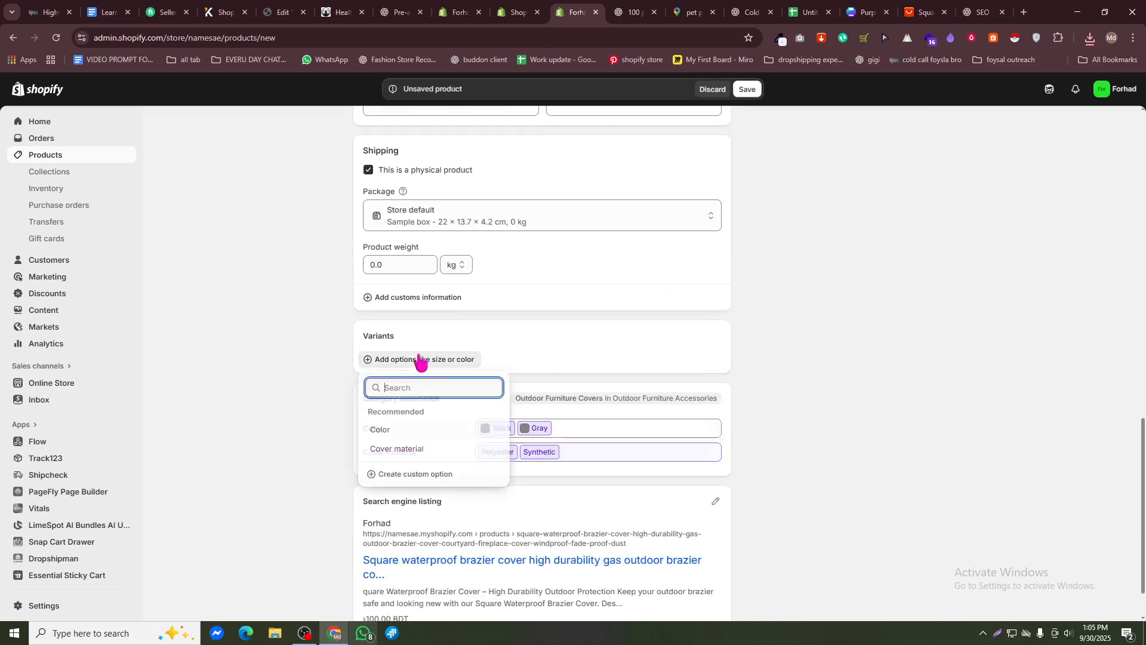
left_click(388, 474)
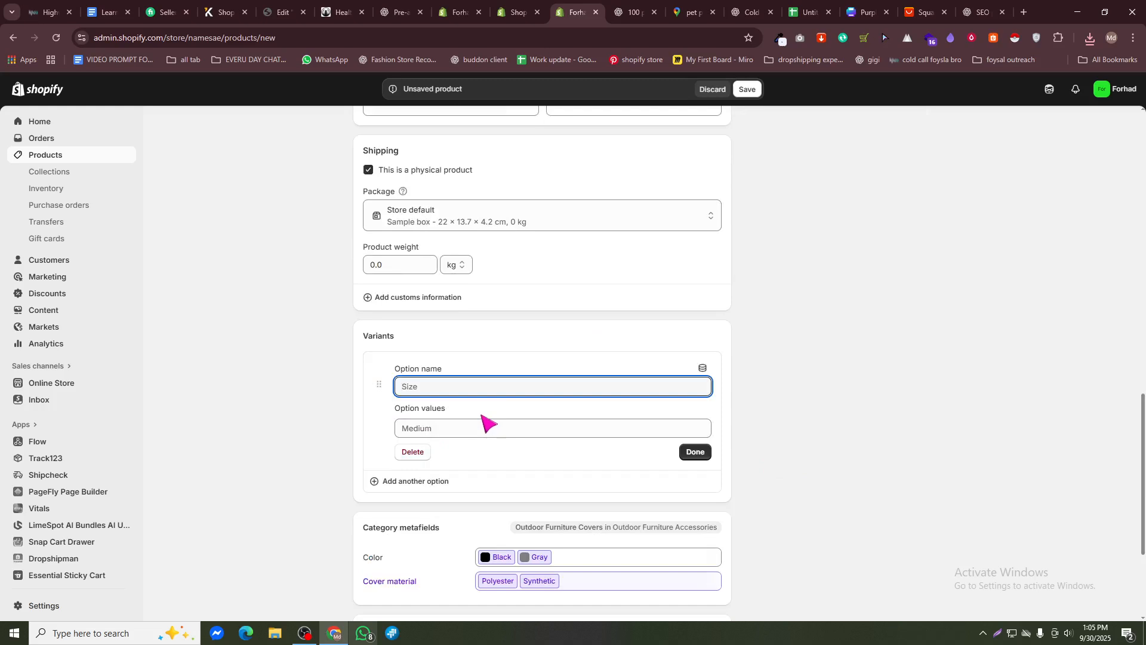
key("ctrl+shift+i")
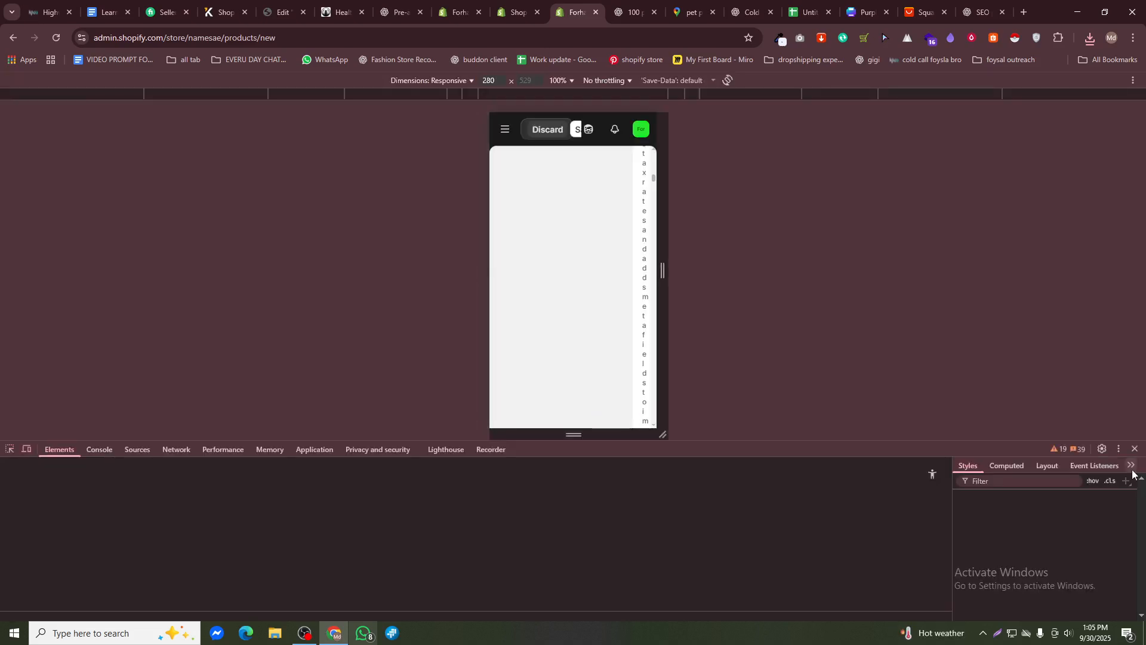
key("ctrl+shift+i")
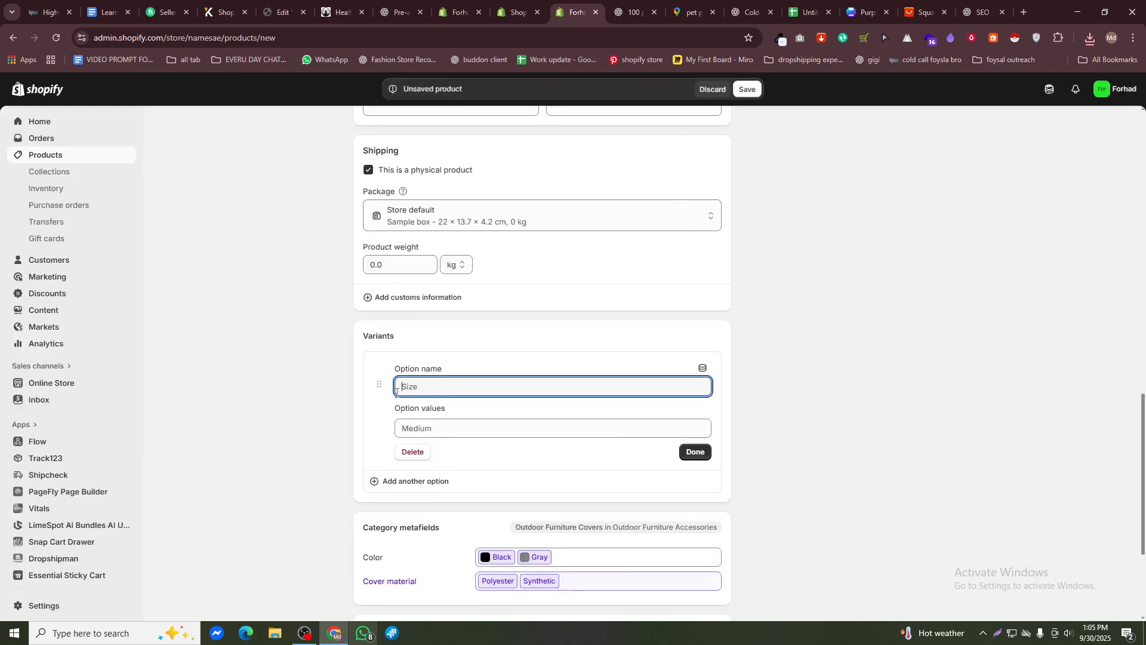
left_click(408, 426)
type("red")
key("Return")
type("b")
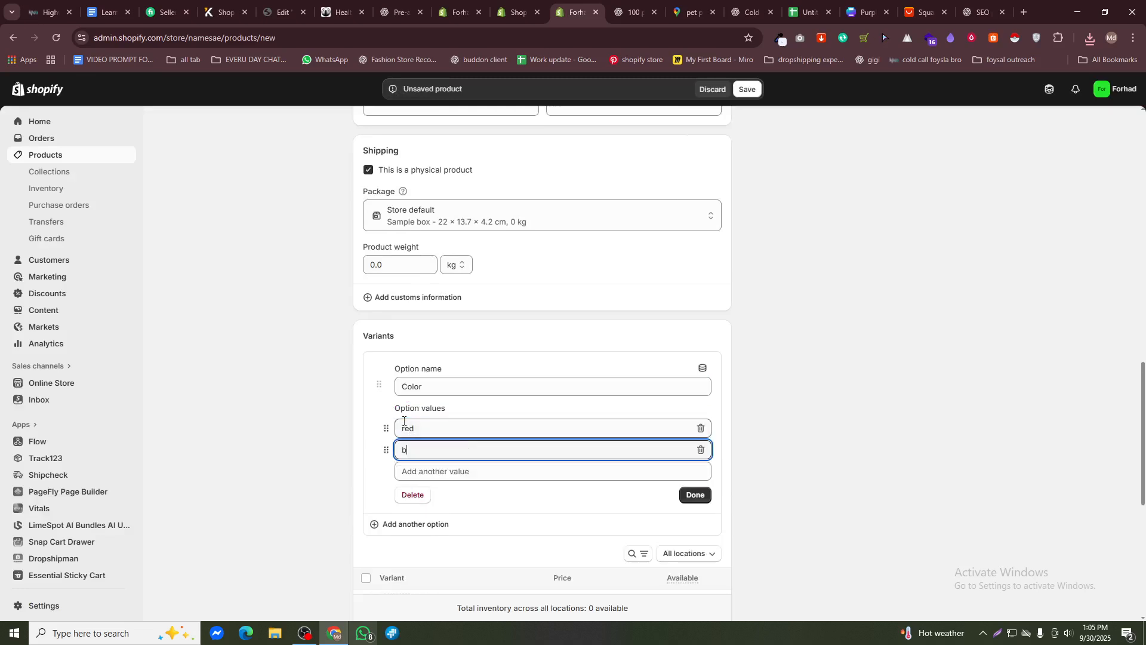
type("lack")
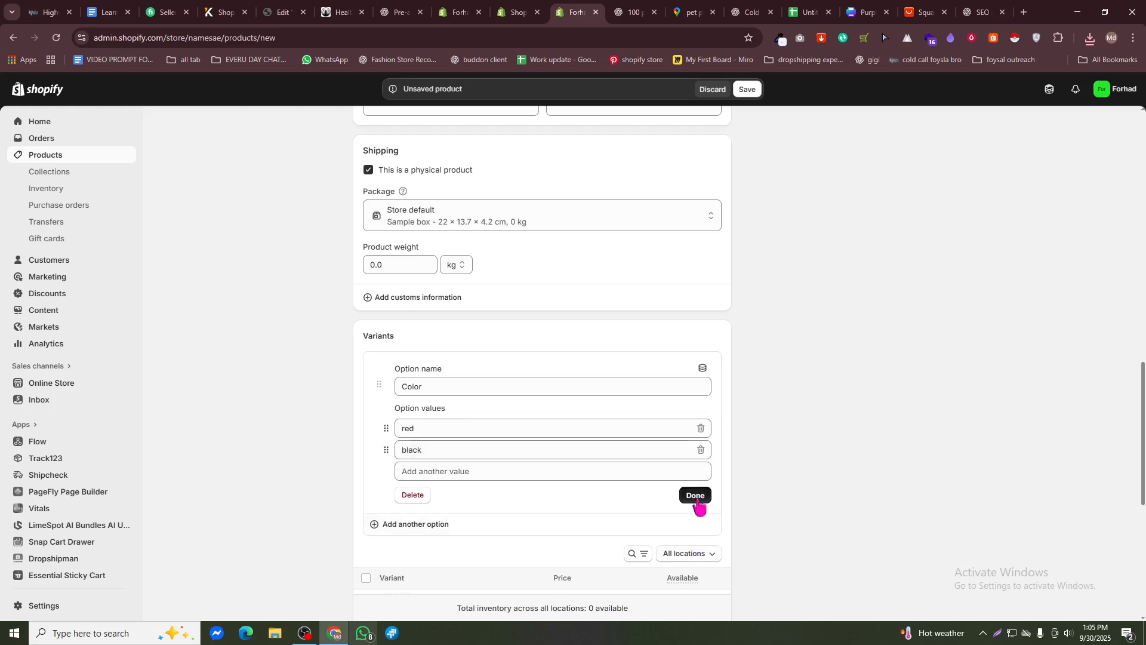
left_click(695, 495)
left_click(743, 90)
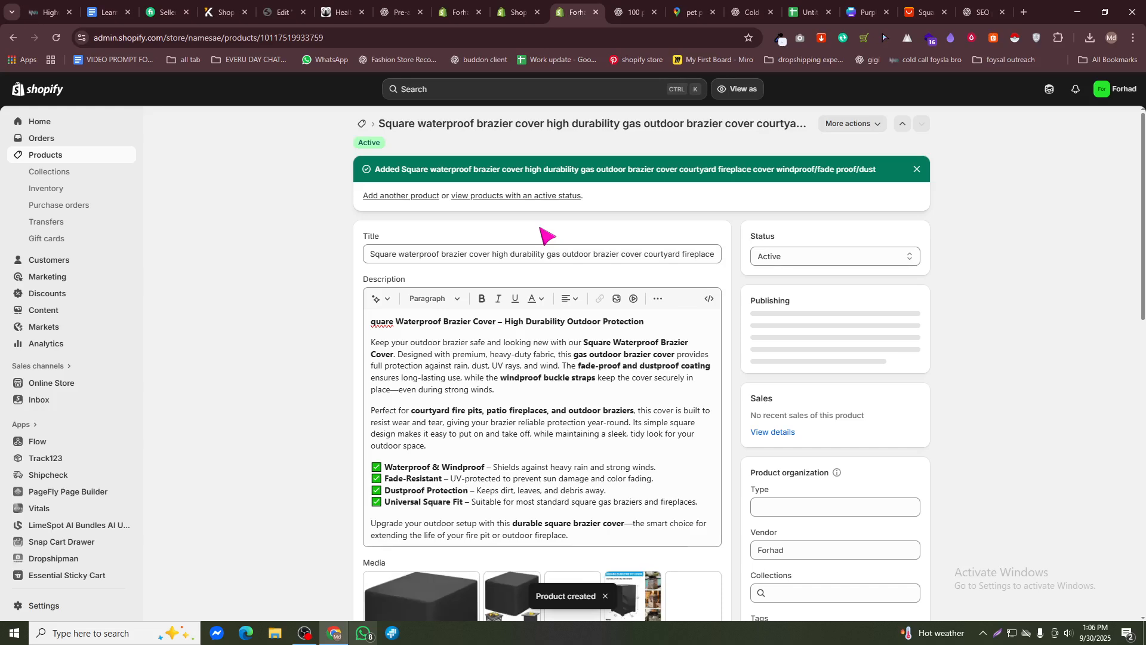
- Open the store's payment settings and view the third-party provider Adyen Payments - Credit Cards
left_click(73, 385)
left_click(58, 608)
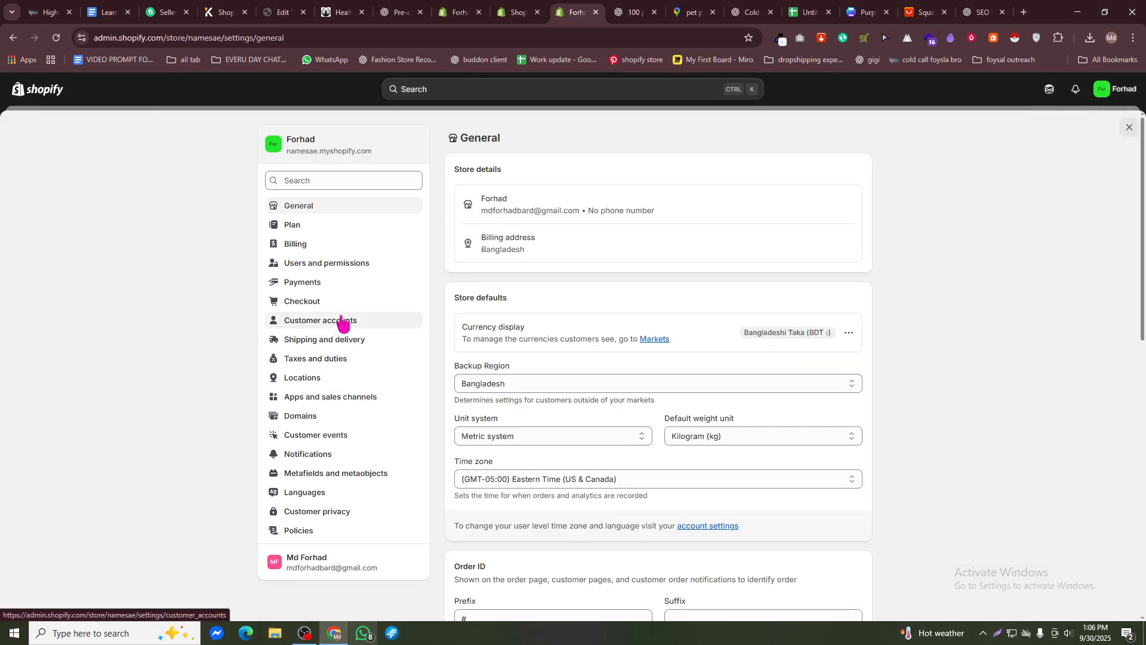
left_click(325, 282)
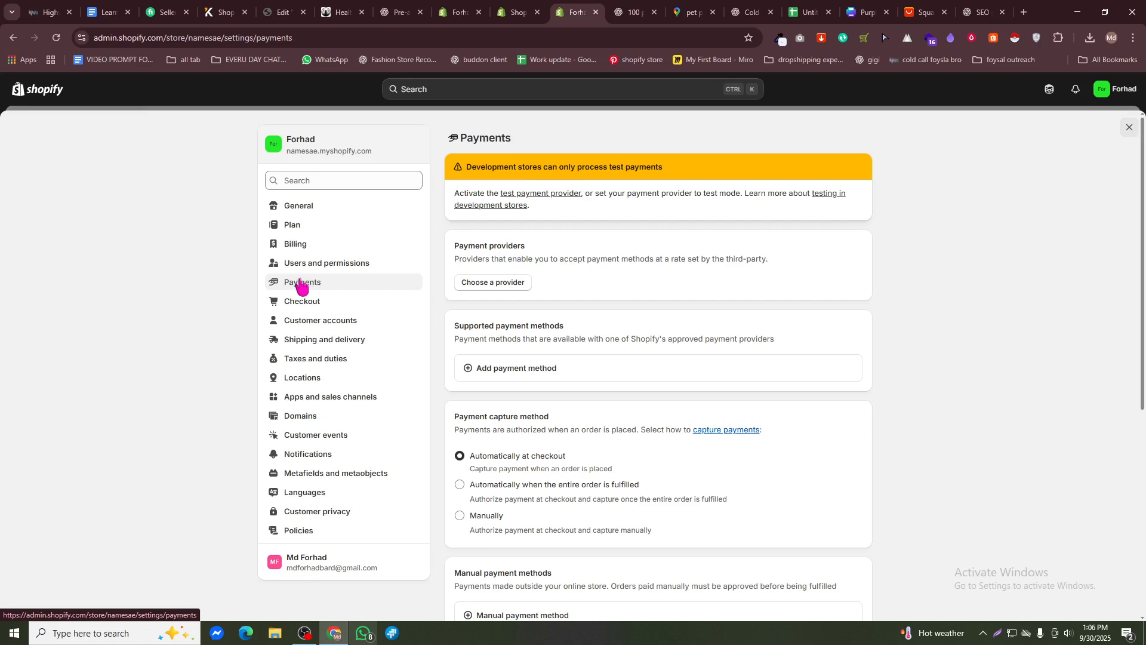
left_click(479, 281)
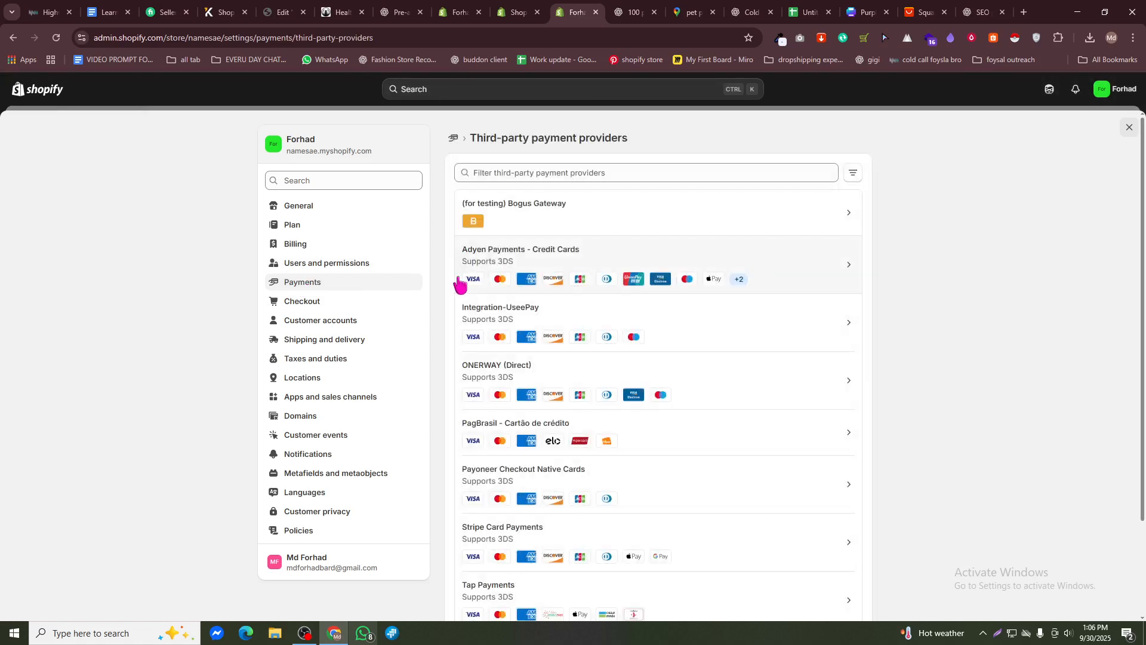
left_click(514, 269)
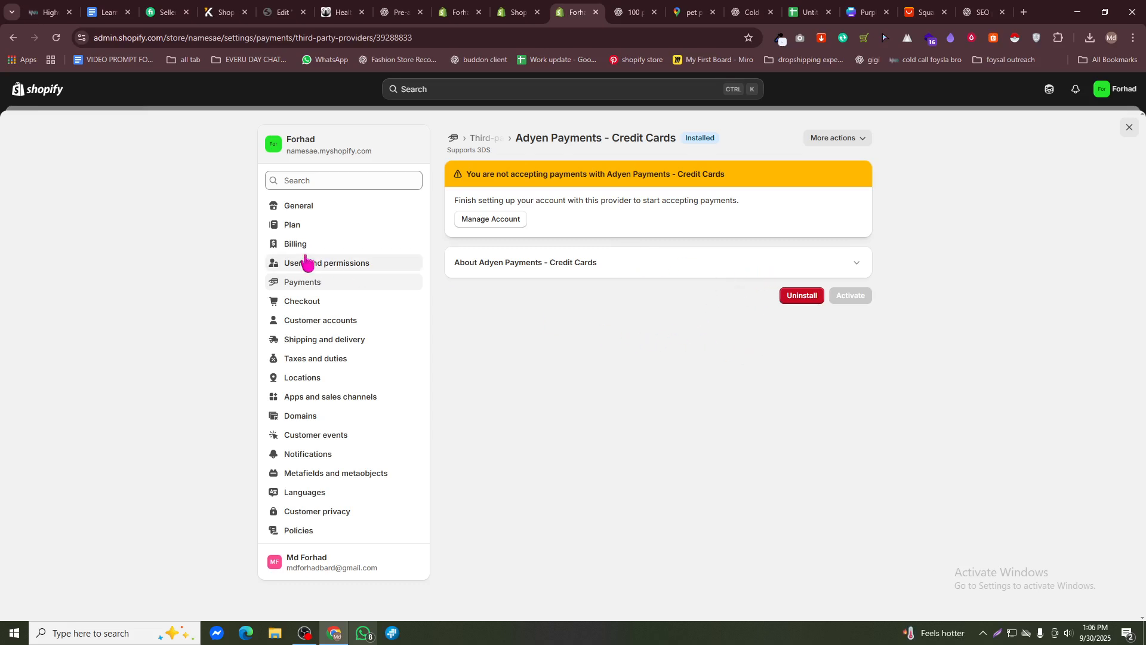
- Open the general shipping rates profile and review the existing rates in the United States zone
left_click(355, 350)
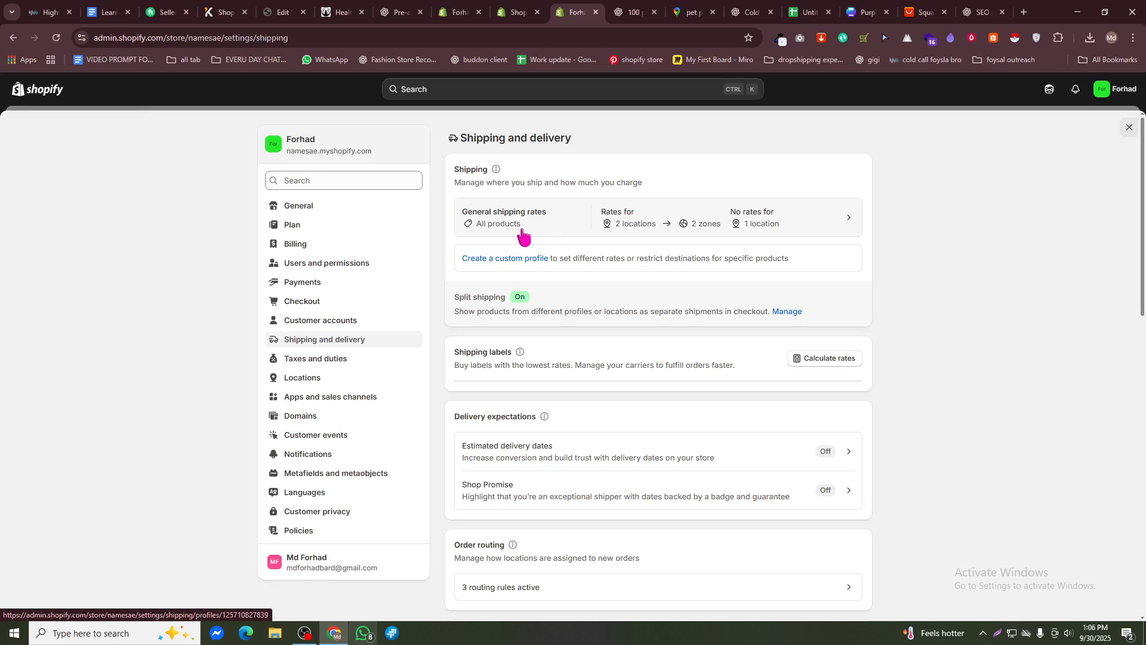
left_click(470, 226)
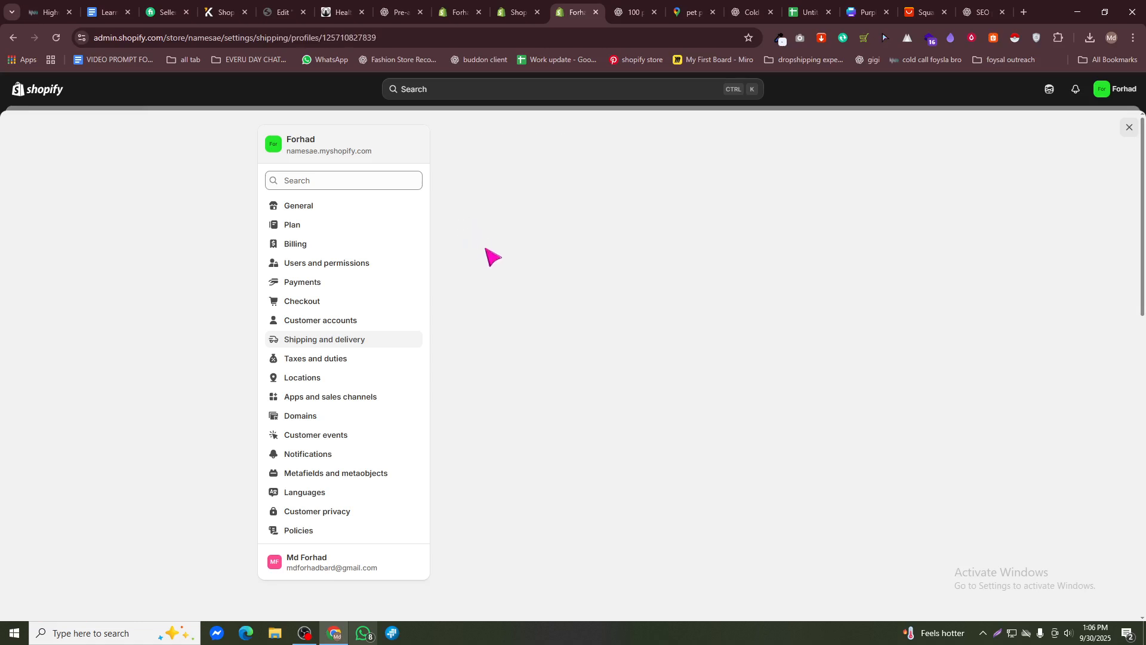
scroll(758, 459, "down", 1)
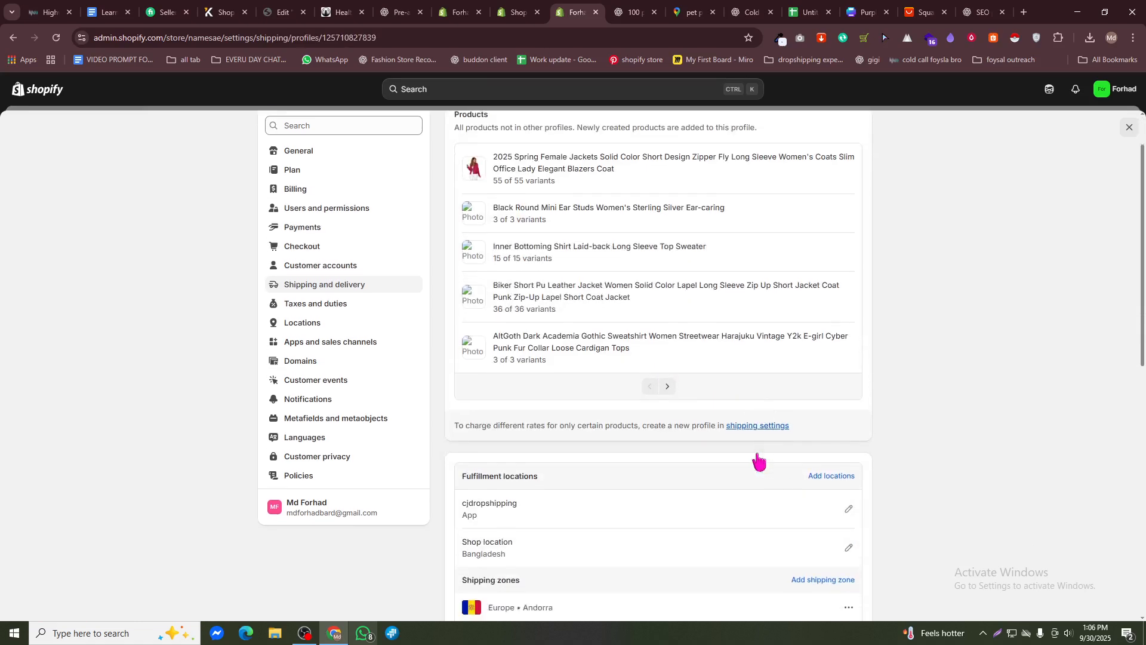
scroll(757, 459, "down", 7)
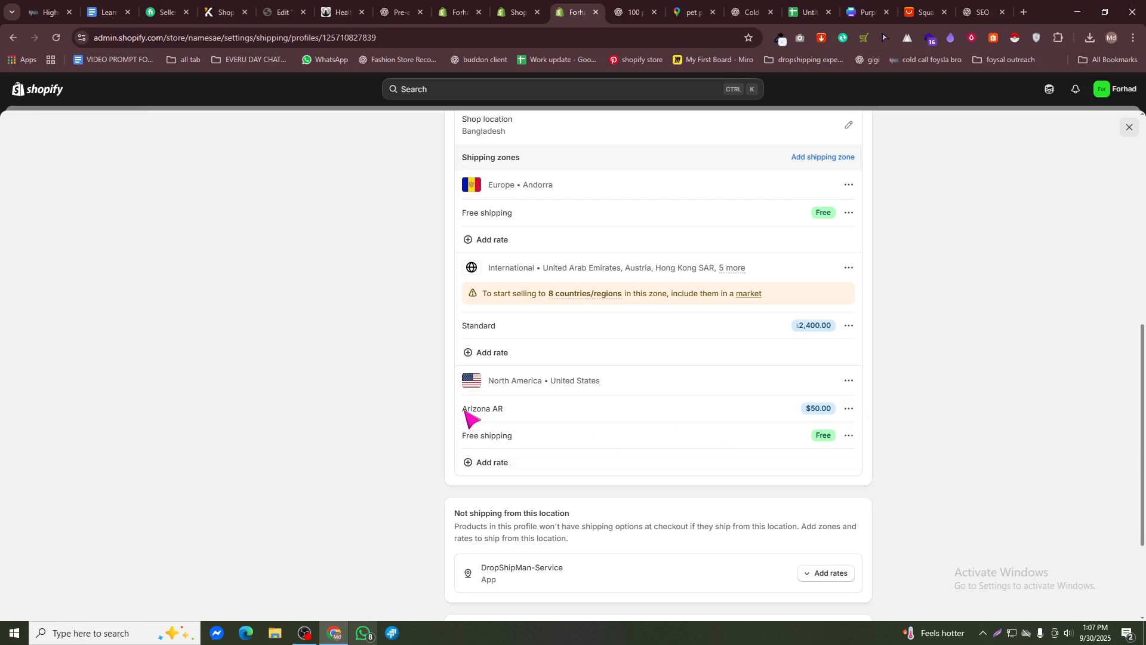
left_click_drag(465, 410, 499, 412)
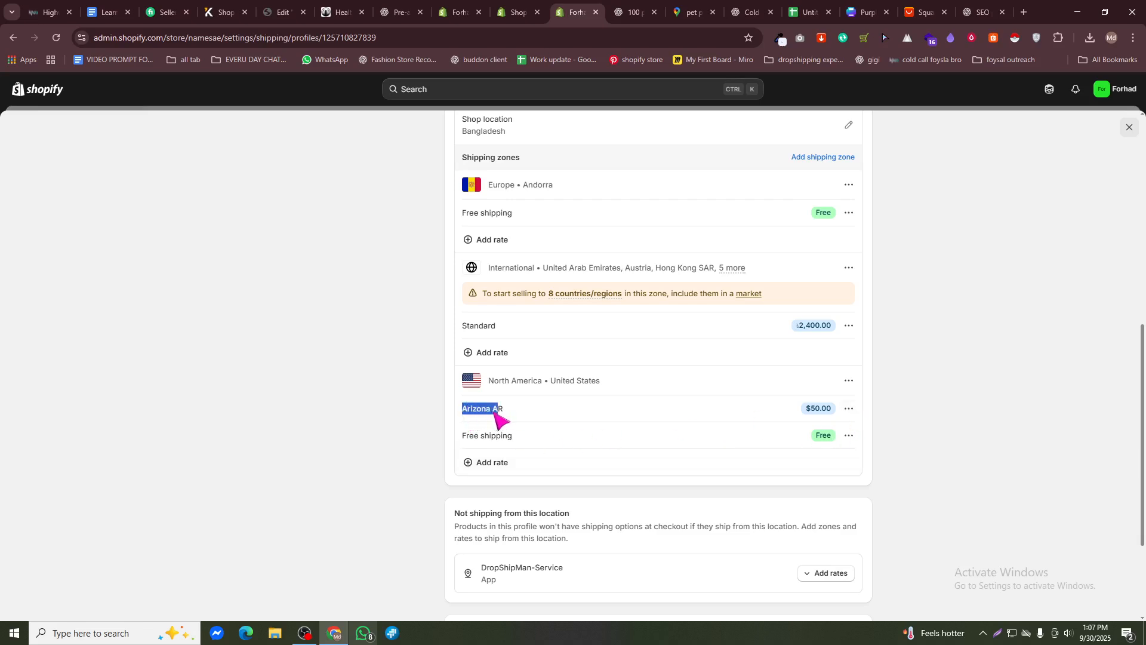
left_click(511, 413)
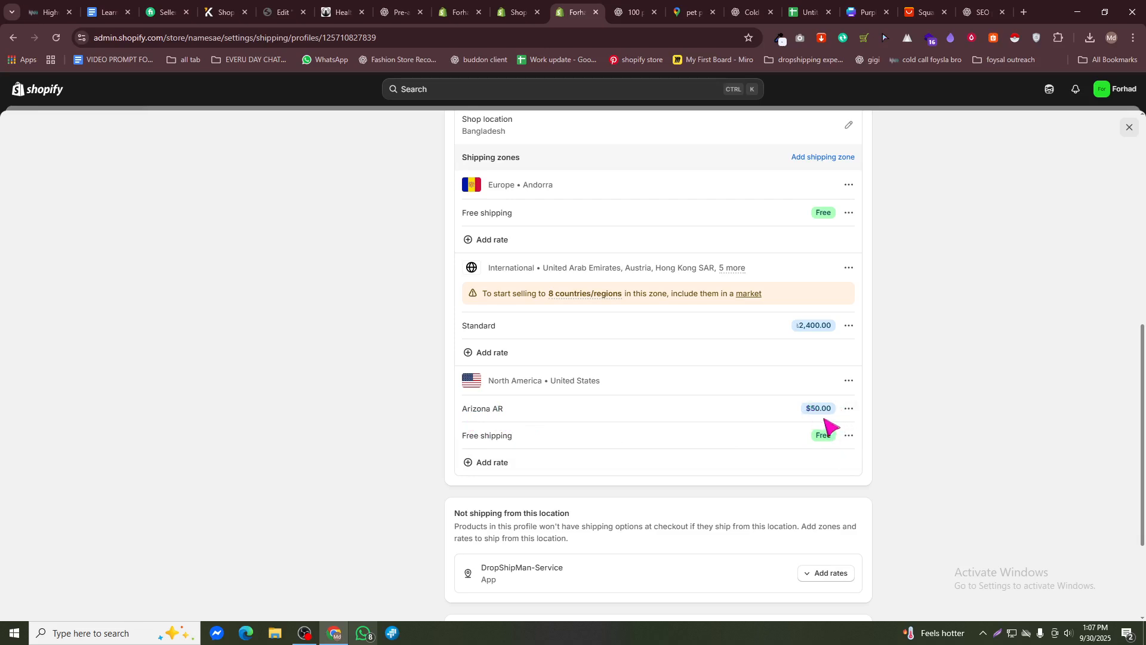
- Add a custom flat rate named xyz priced at 40 USD to the United States shipping zone, save the profile and close the settings
left_click(483, 462)
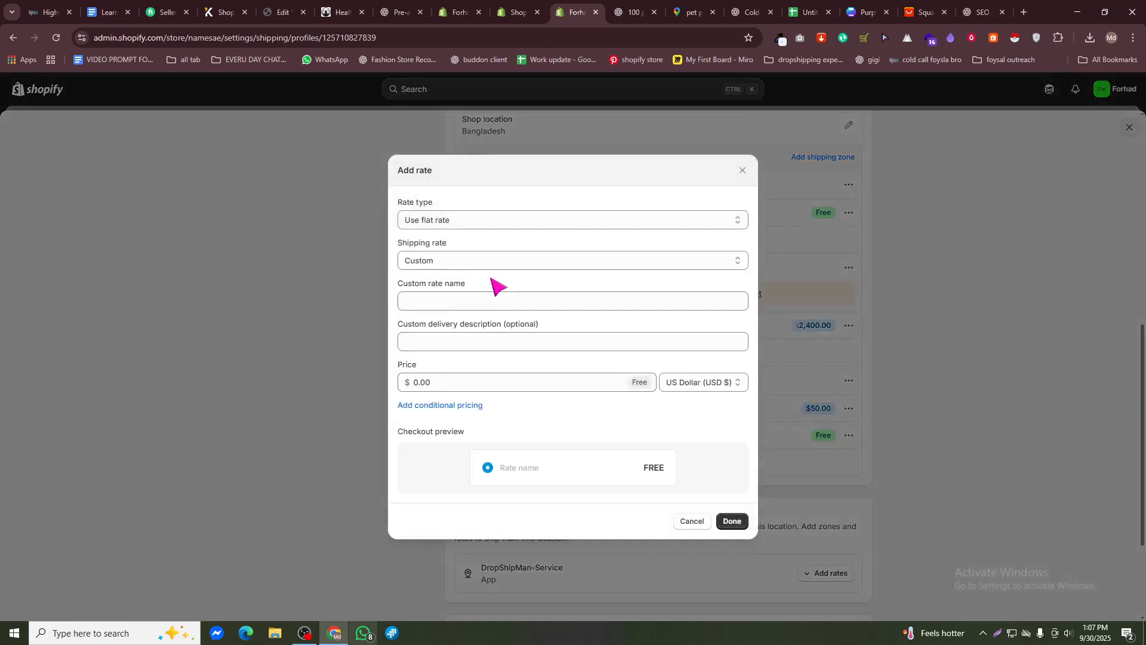
left_click(439, 303)
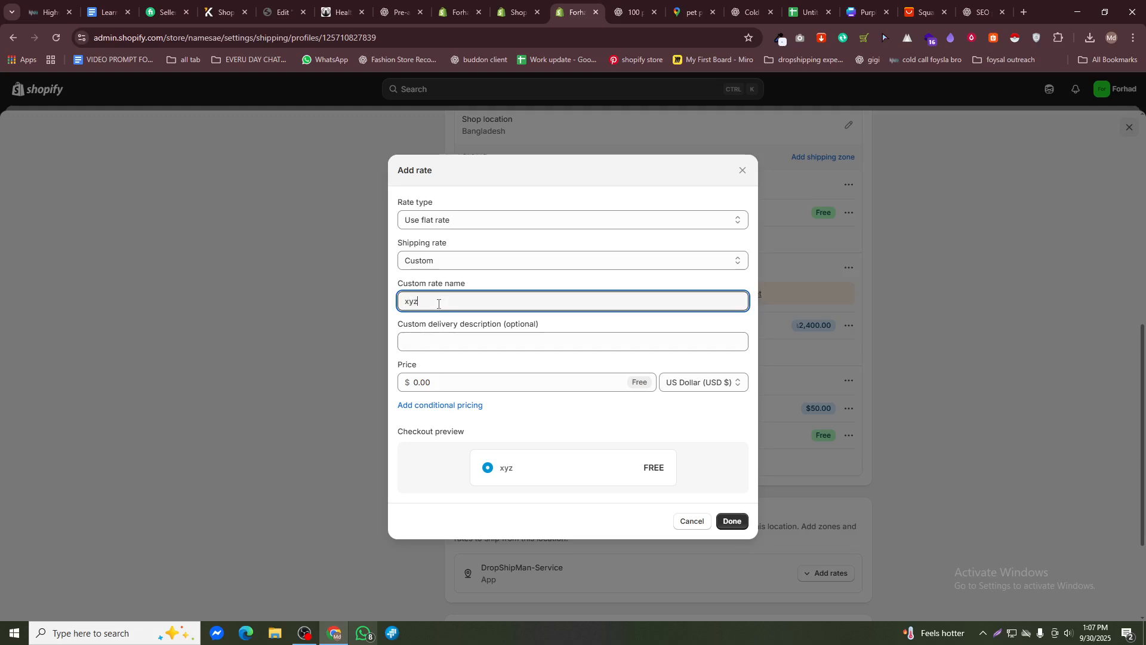
left_click(444, 382)
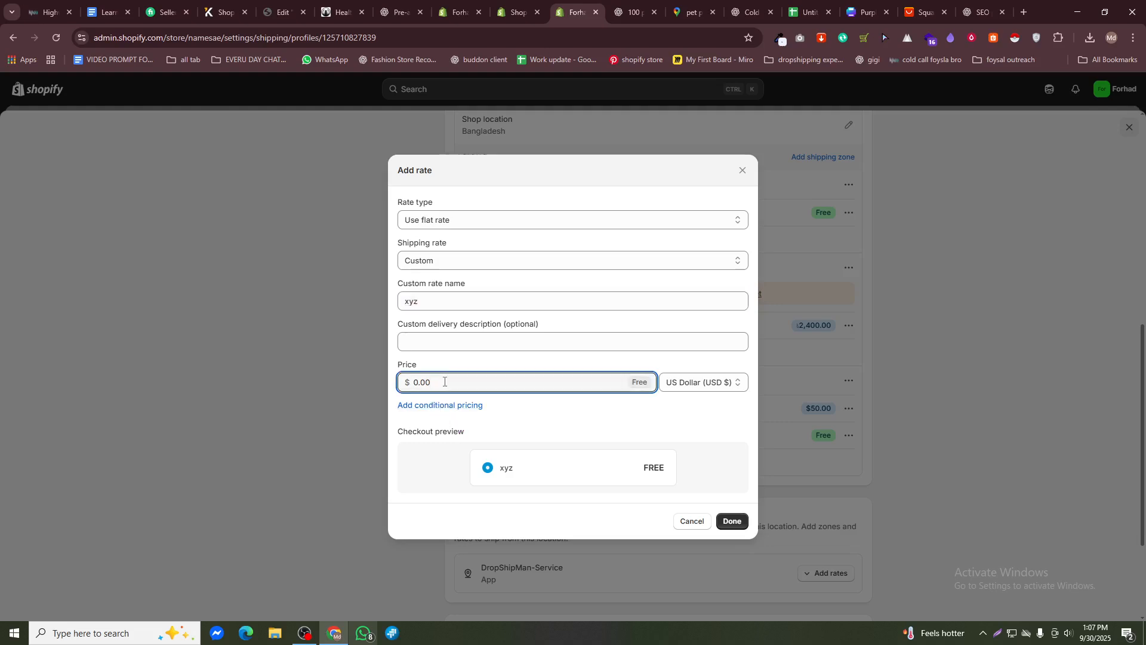
key("BackSpace")
key("BackSpace")
type("40")
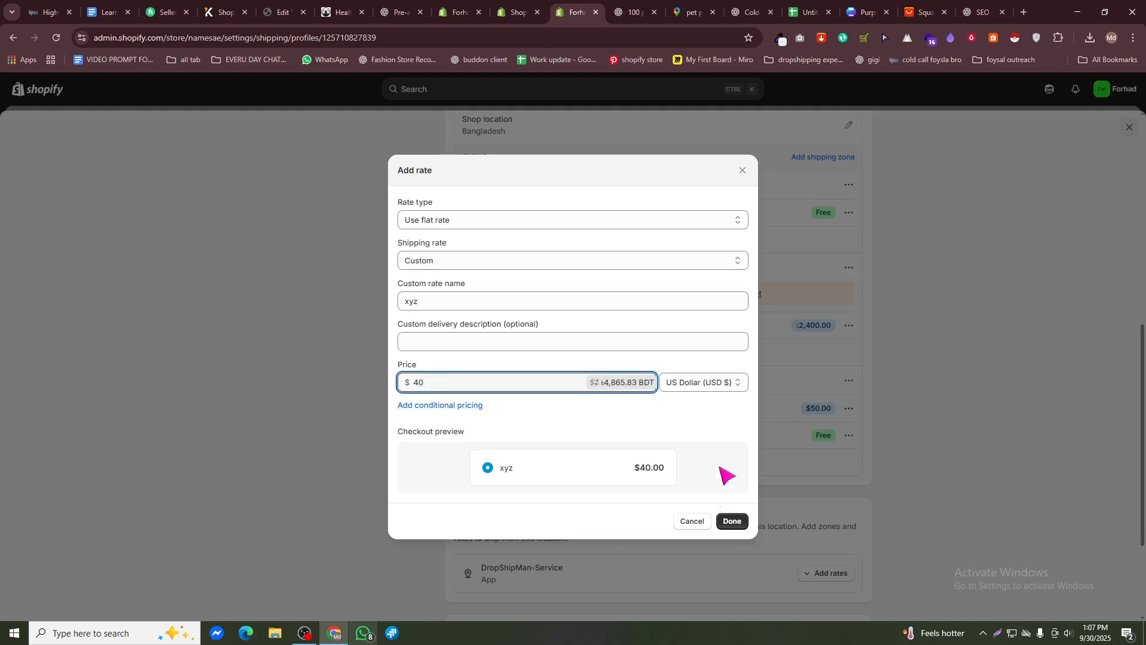
left_click(709, 415)
left_click(731, 521)
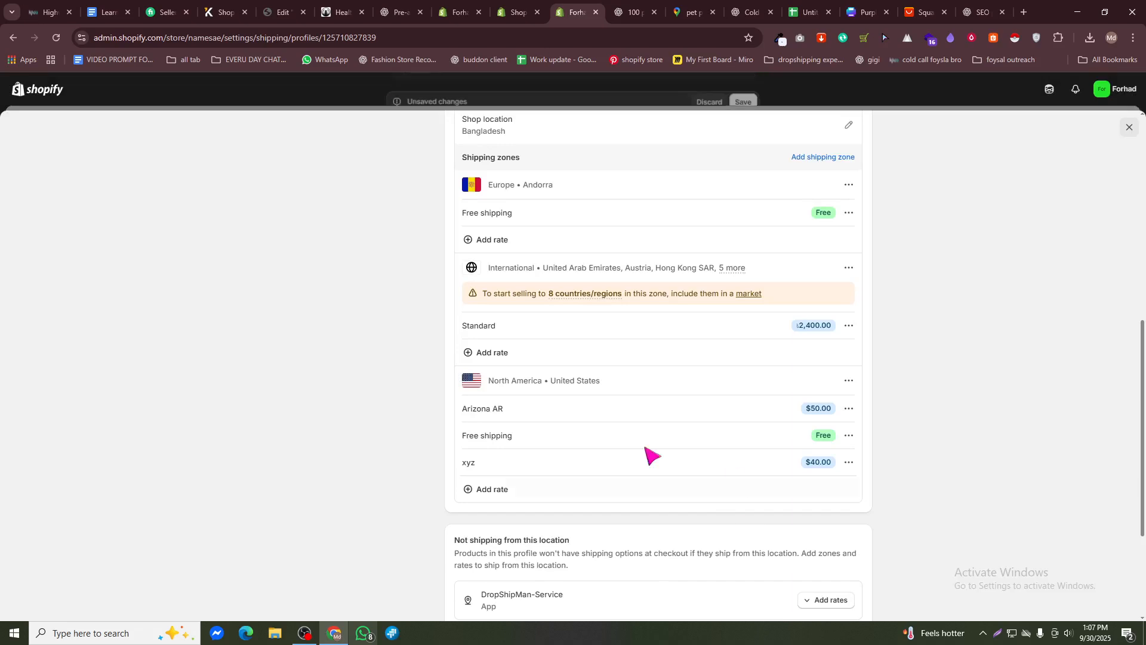
left_click(745, 93)
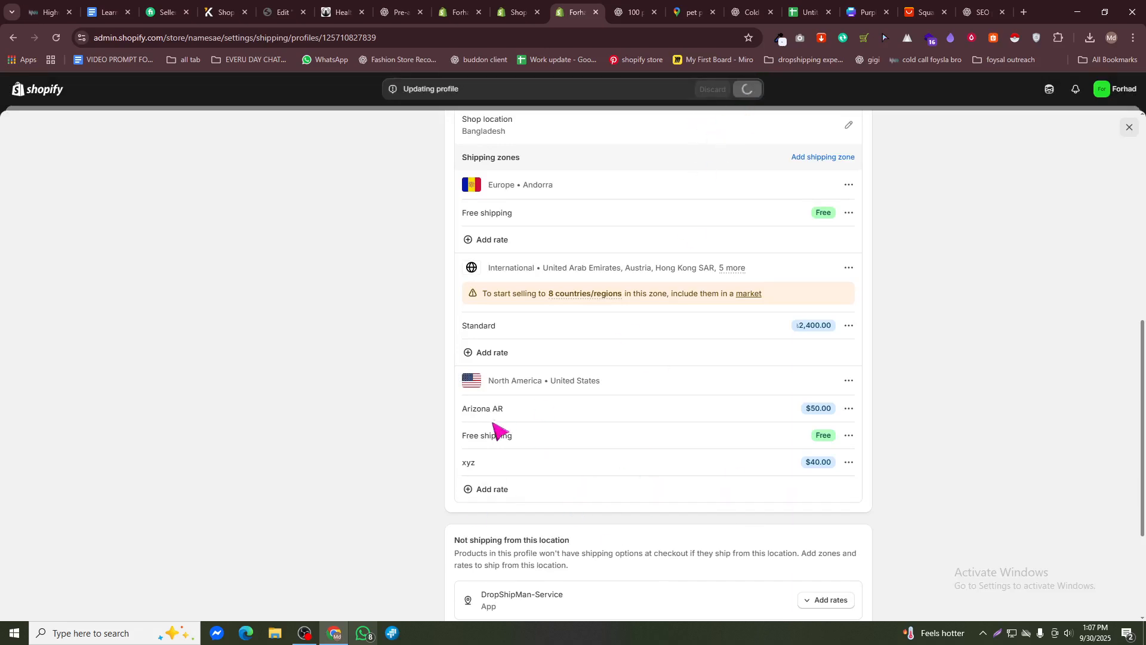
scroll(499, 428, "up", 5)
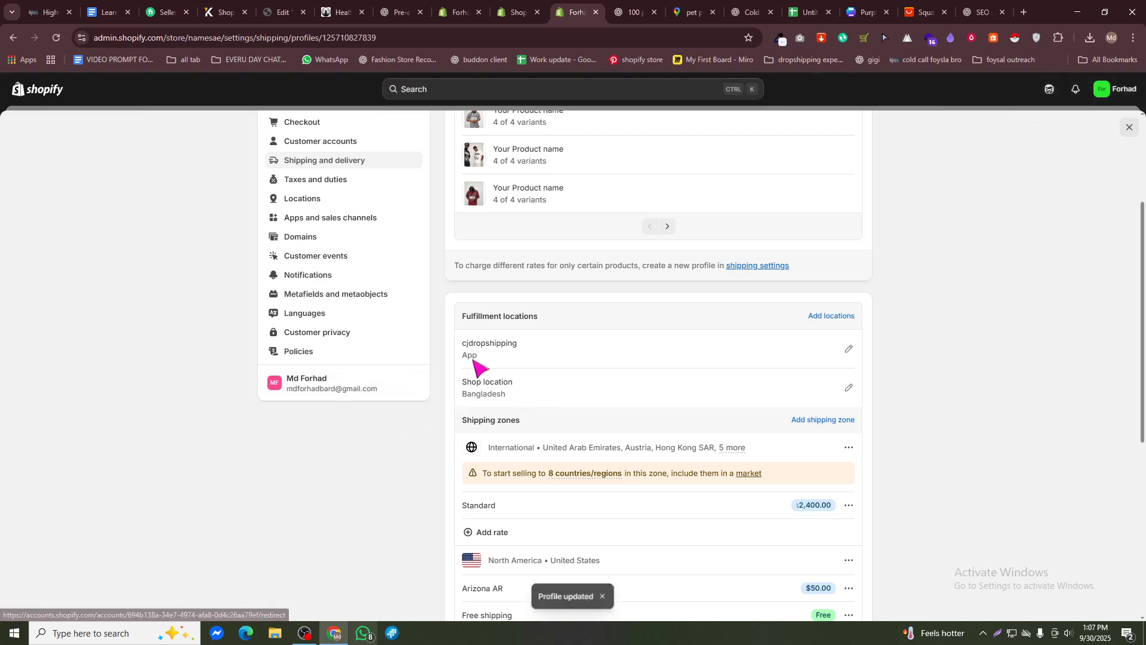
scroll(513, 367, "up", 3)
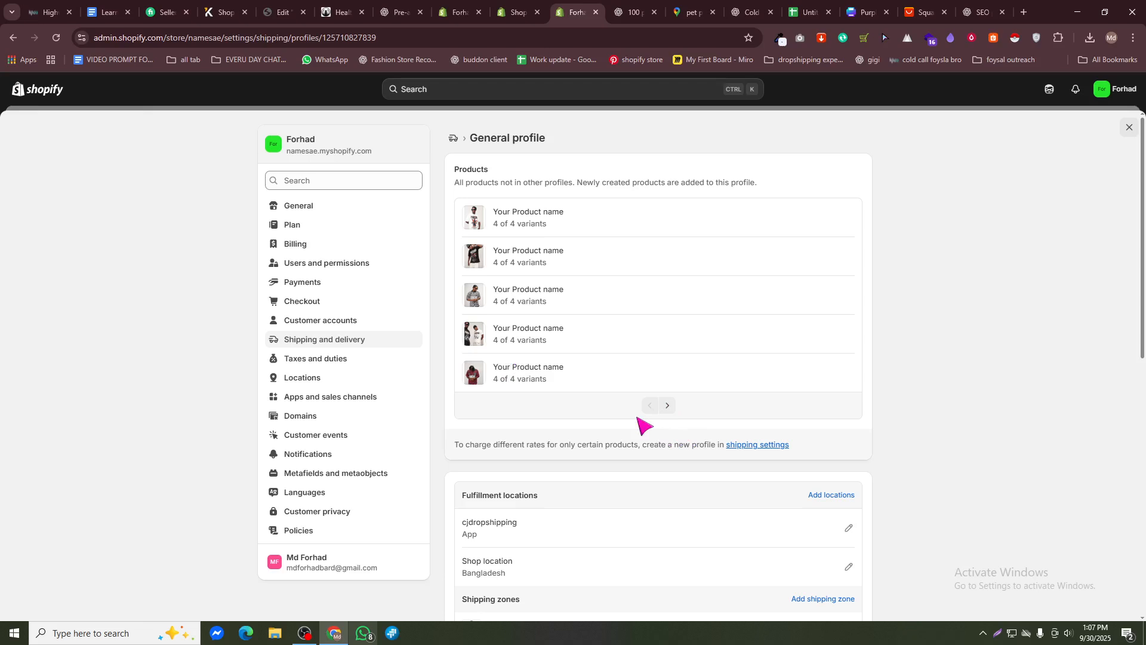
left_click(1128, 128)
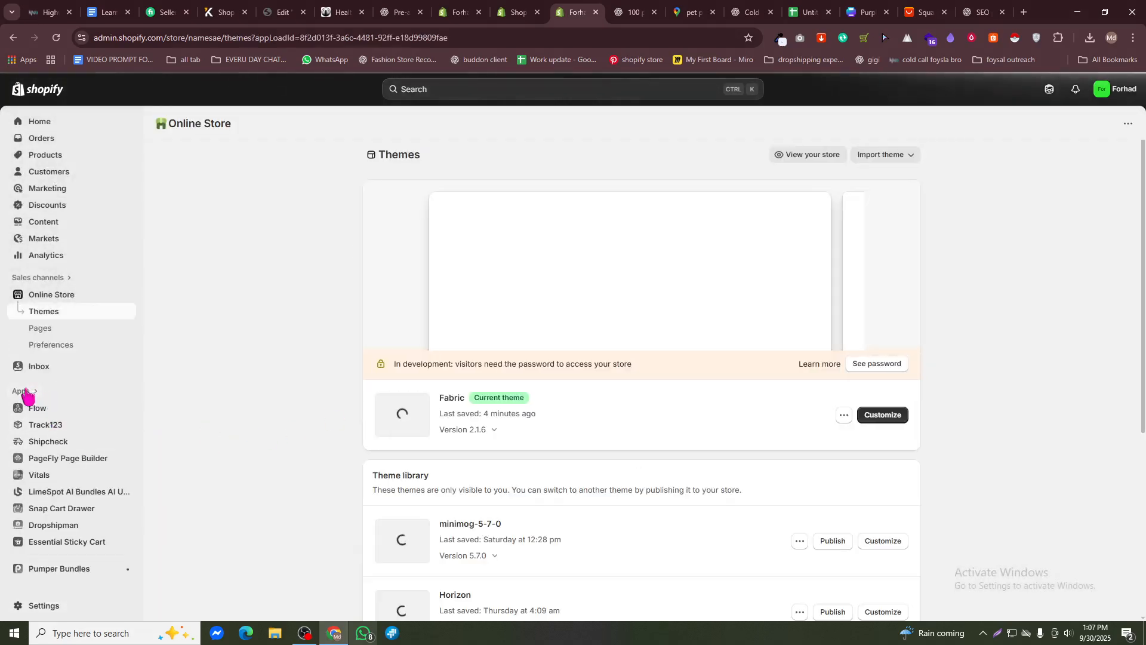
- Look through the list of apps installed on the store, then close it
left_click(24, 392)
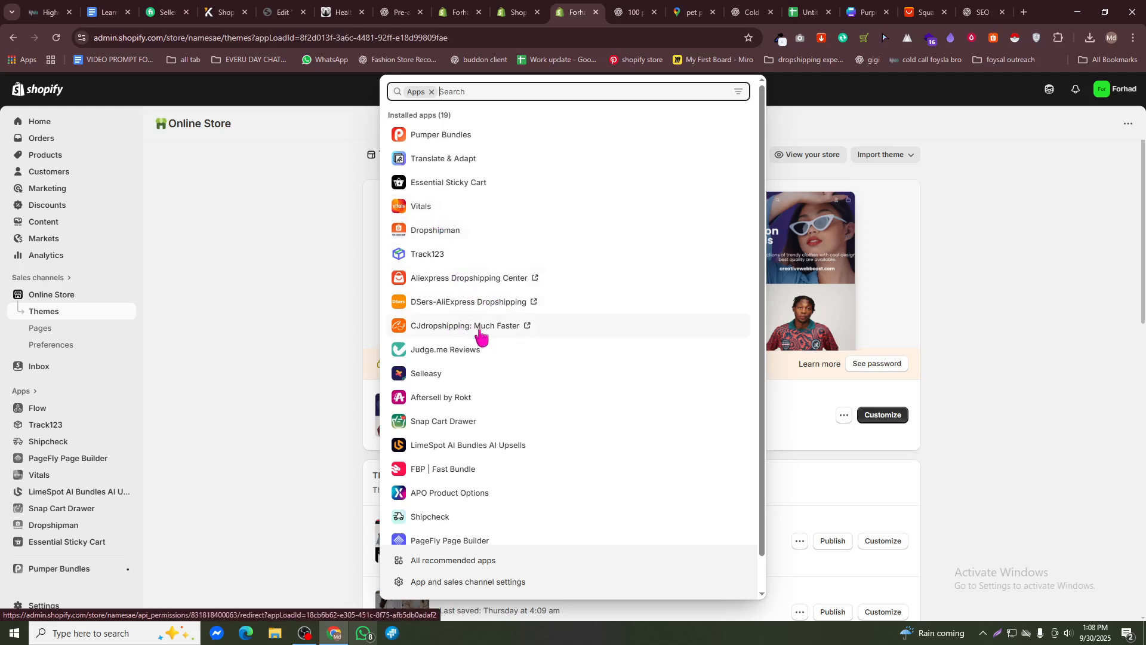
scroll(541, 340, "down", 1)
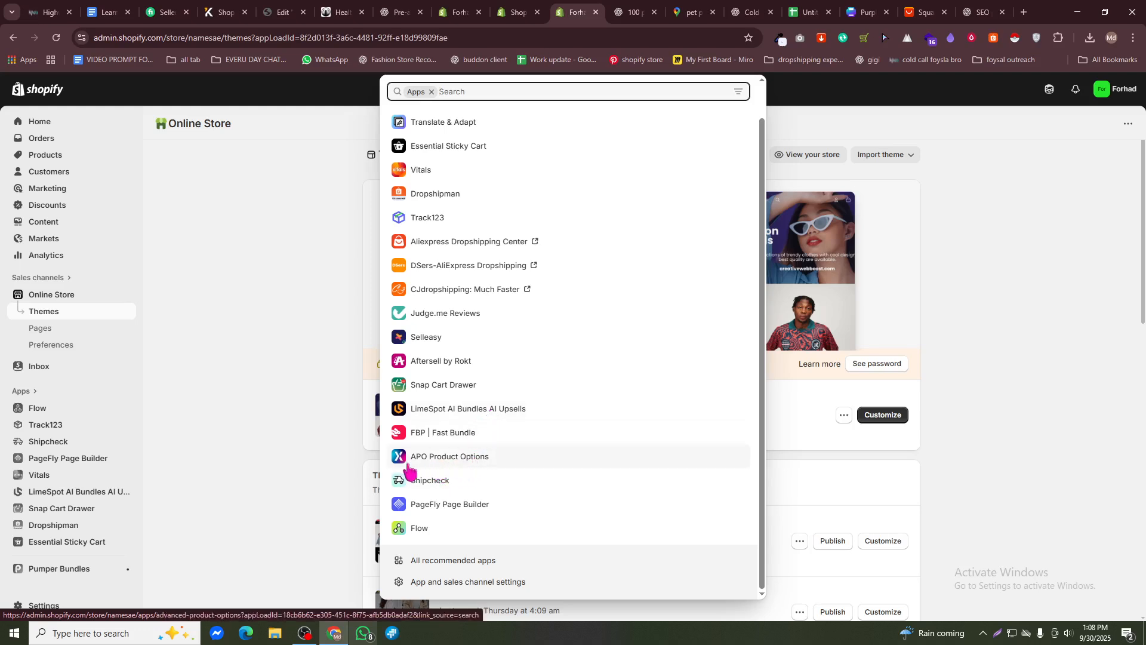
scroll(518, 371, "up", 2)
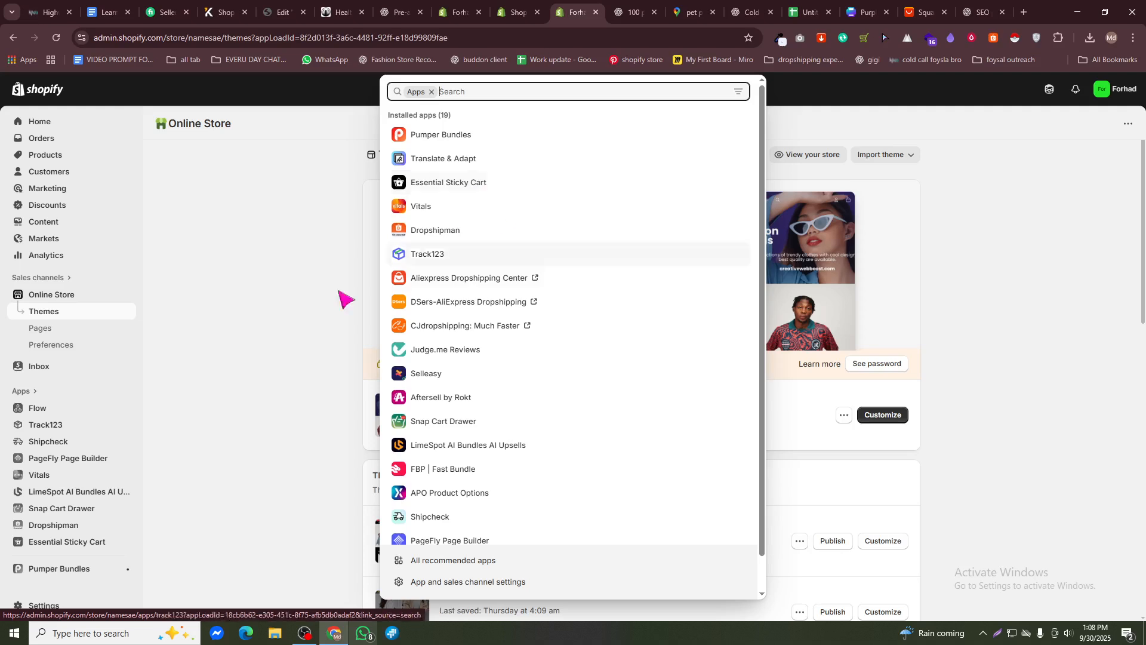
left_click(298, 295)
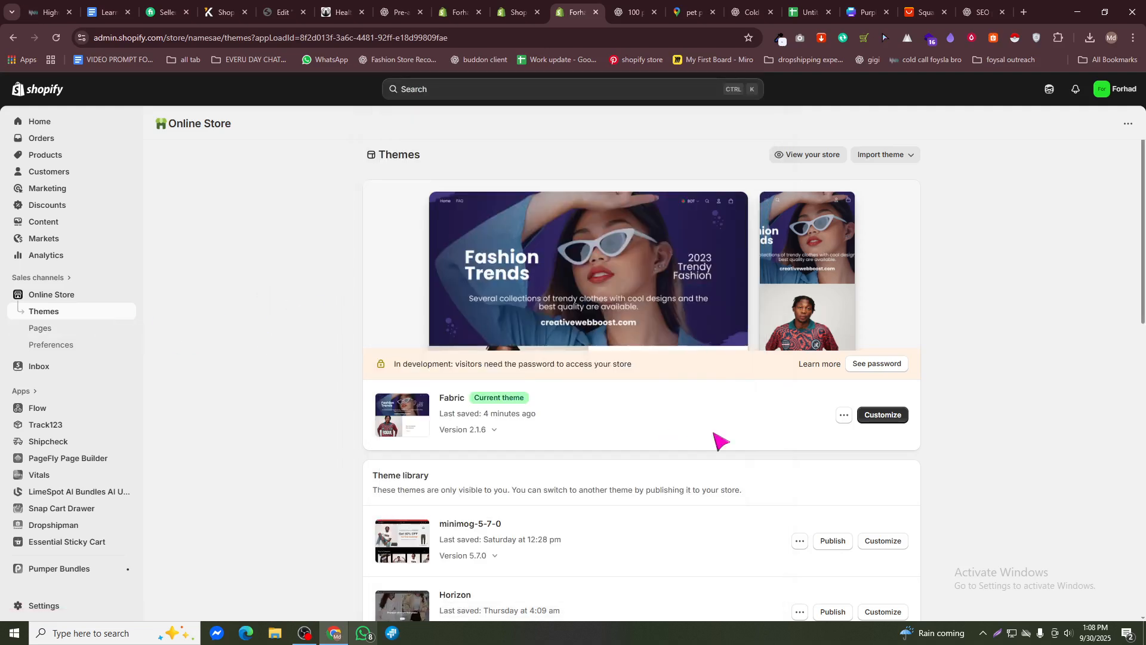
- Open the Fabric theme for customization and look through the home page sections down to the collection list
left_click(884, 415)
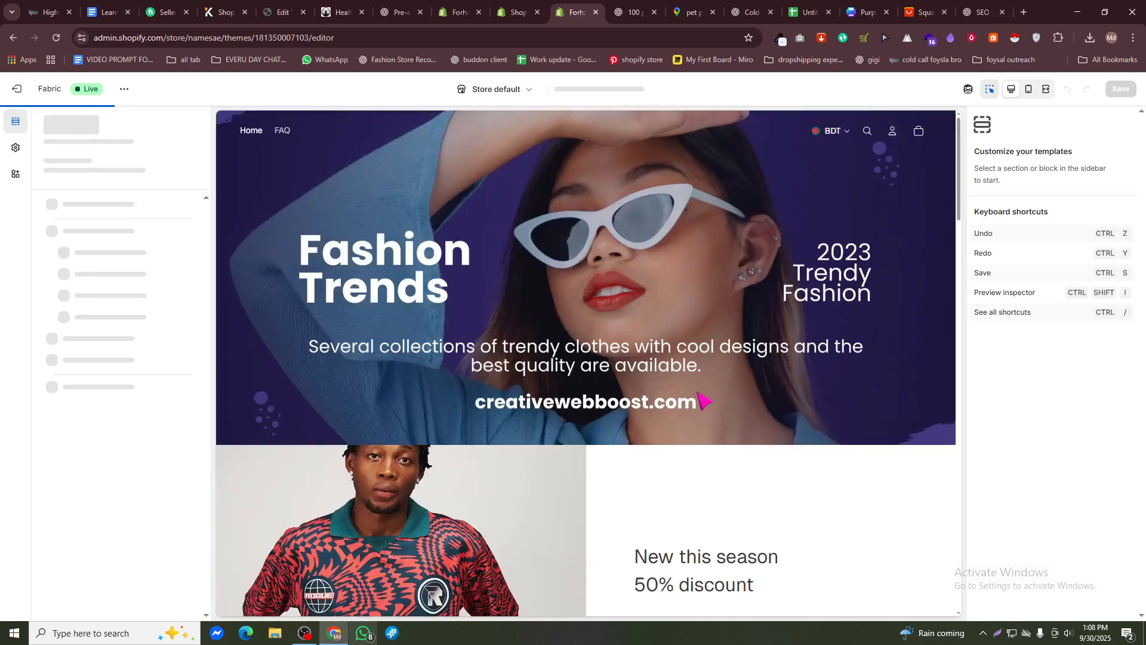
scroll(717, 406, "down", 10)
scroll(418, 364, "down", 3)
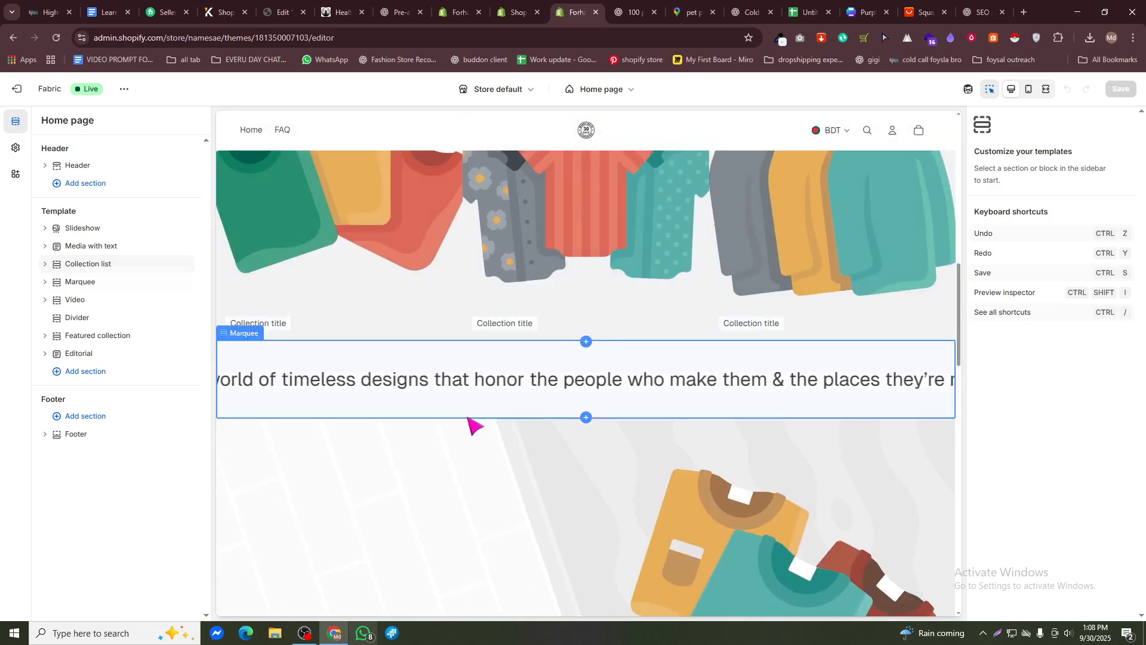
scroll(624, 501, "down", 1)
scroll(537, 453, "up", 4)
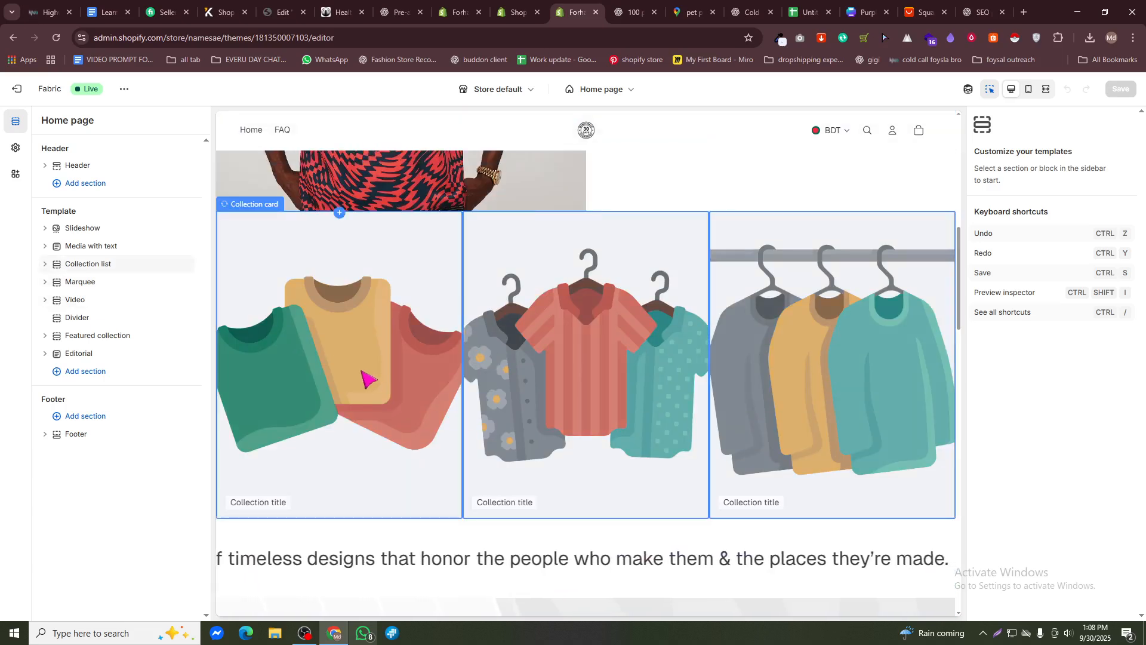
- Link the group inside the collection list's cards to All products
left_click(367, 380)
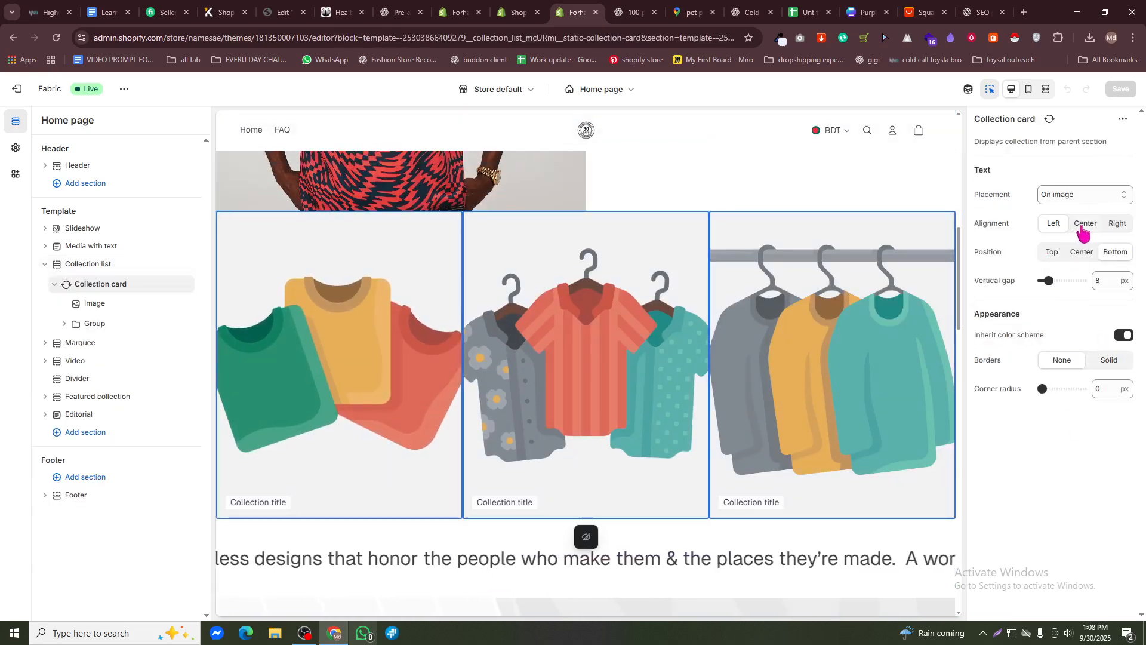
left_click(89, 304)
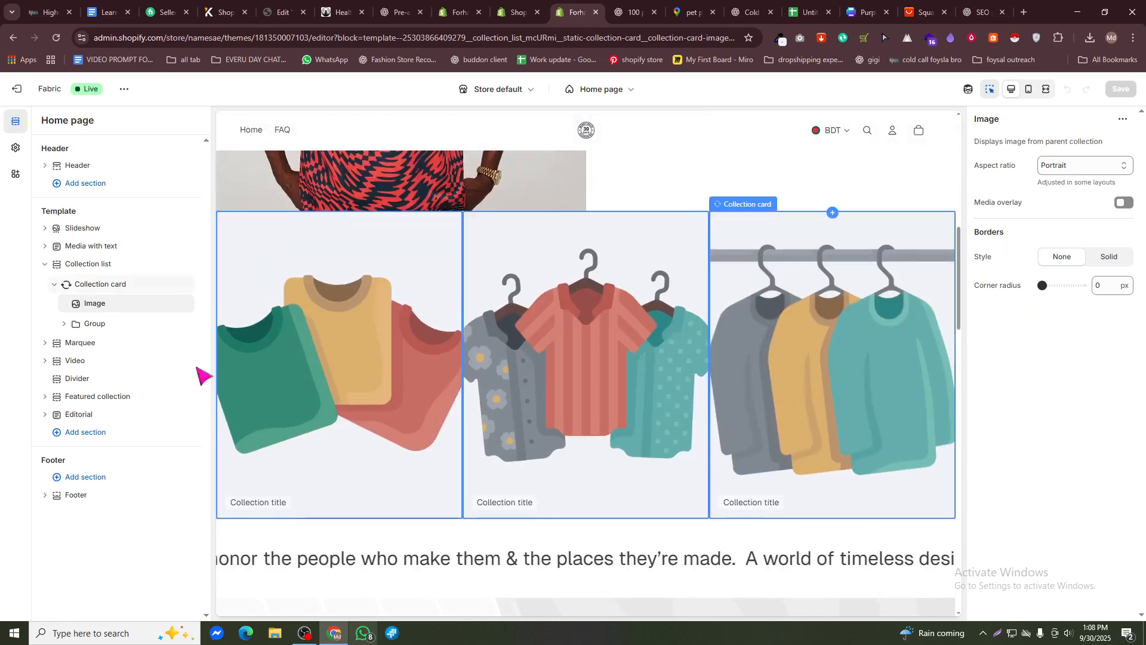
left_click(96, 325)
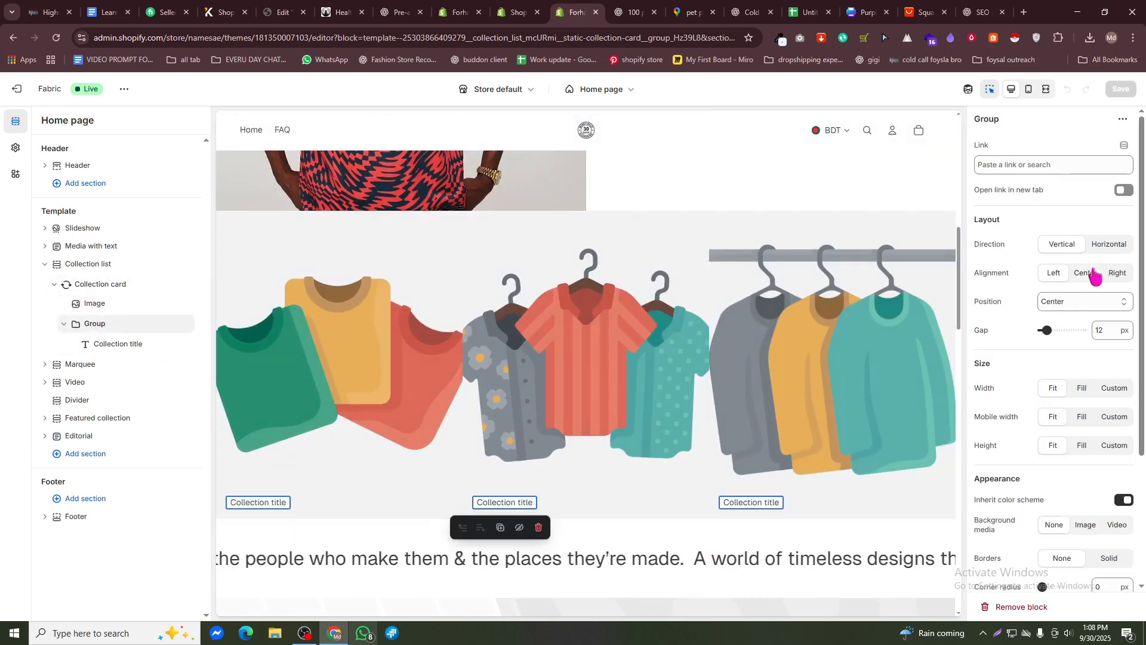
left_click(998, 160)
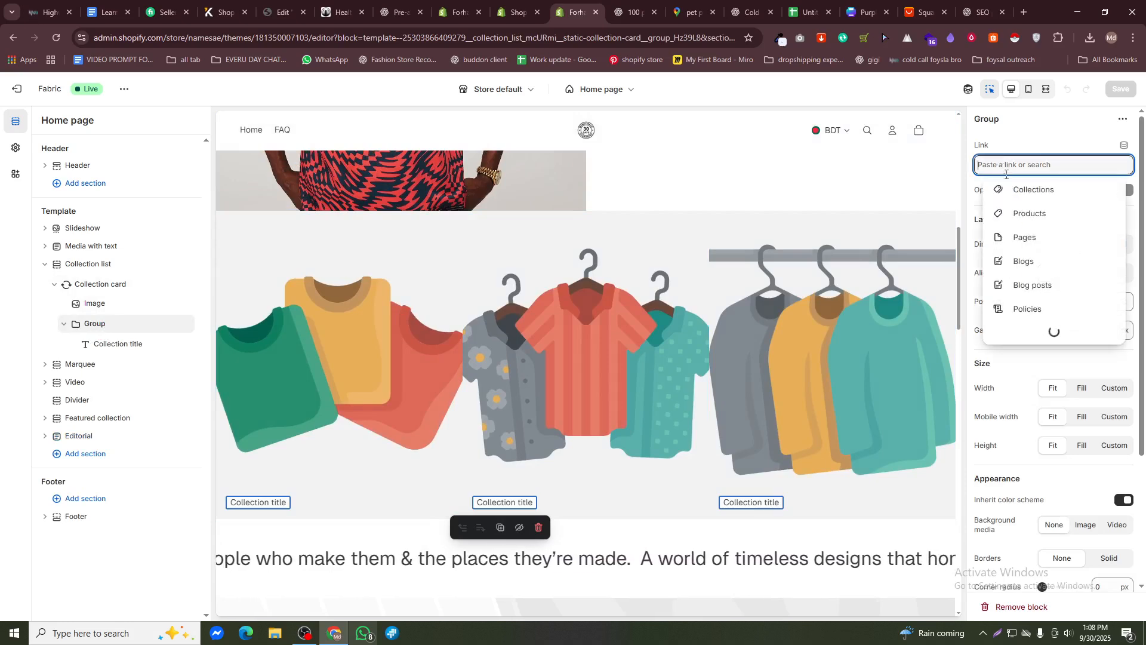
left_click(1016, 210)
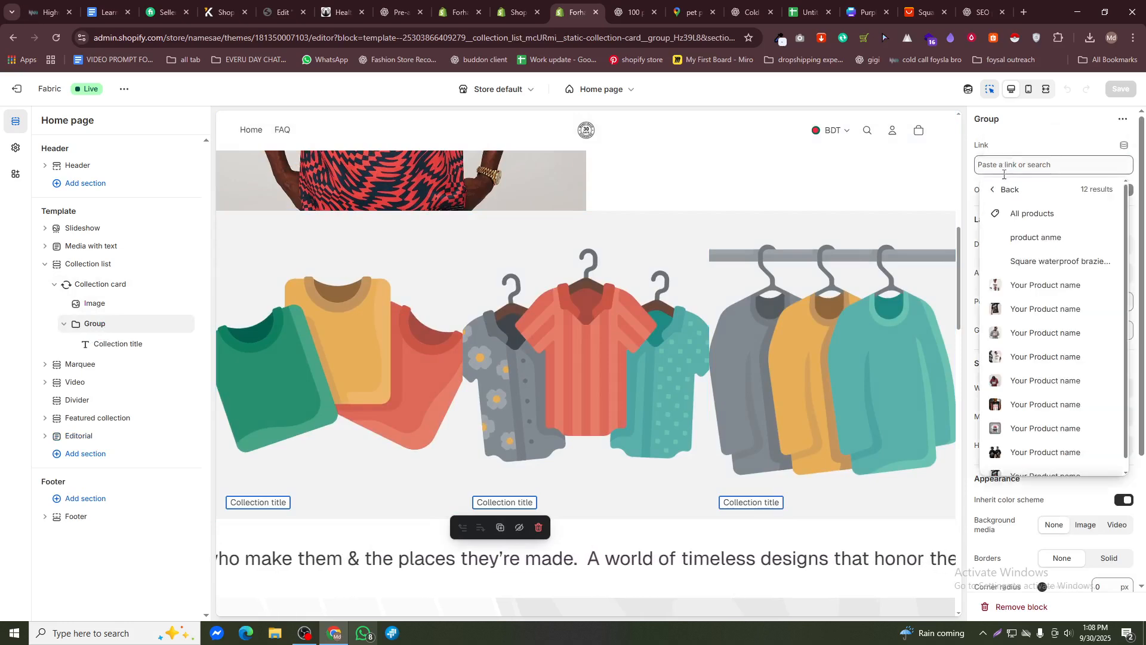
left_click(1026, 216)
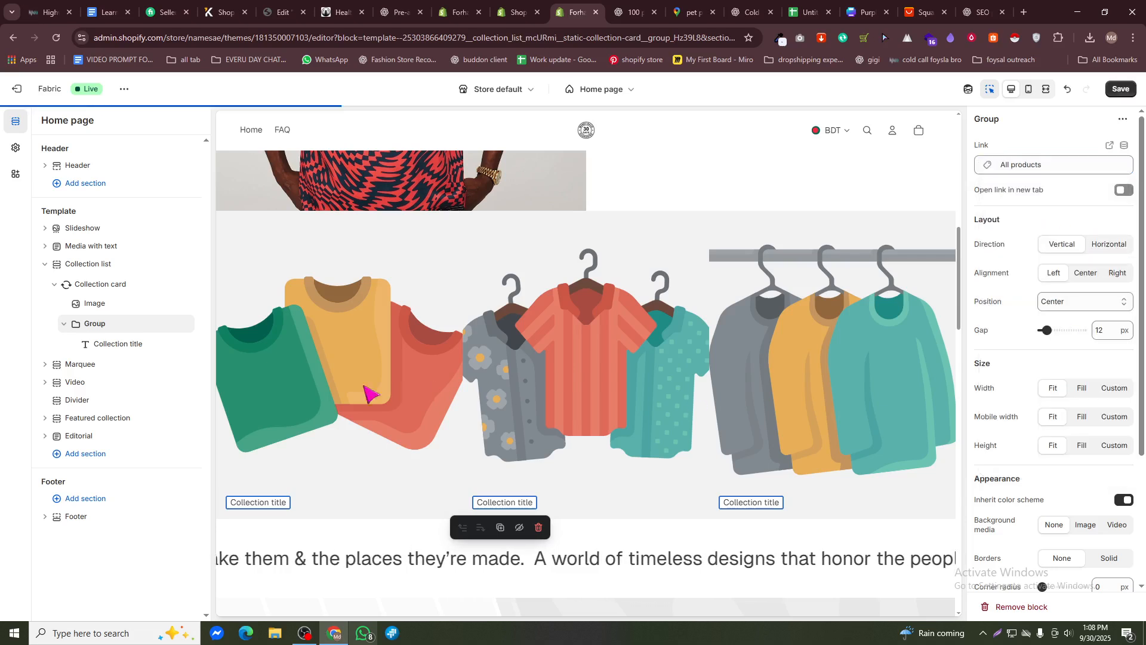
left_click(98, 285)
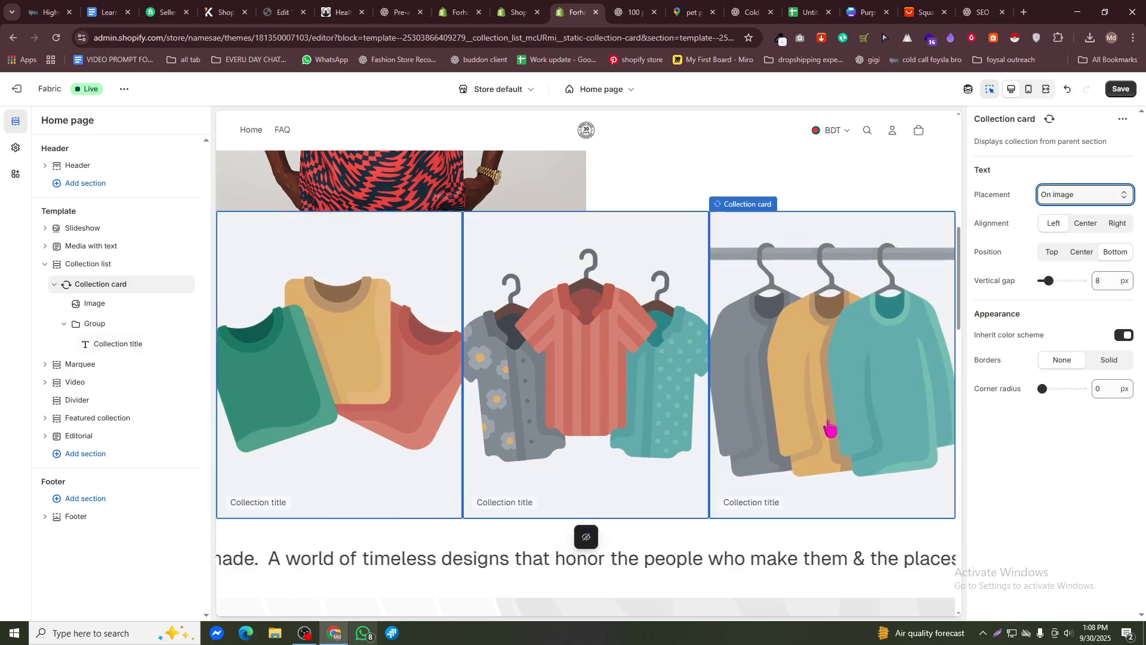
- Set the Editorial section's media image to main-image-8
scroll(579, 478, "down", 10)
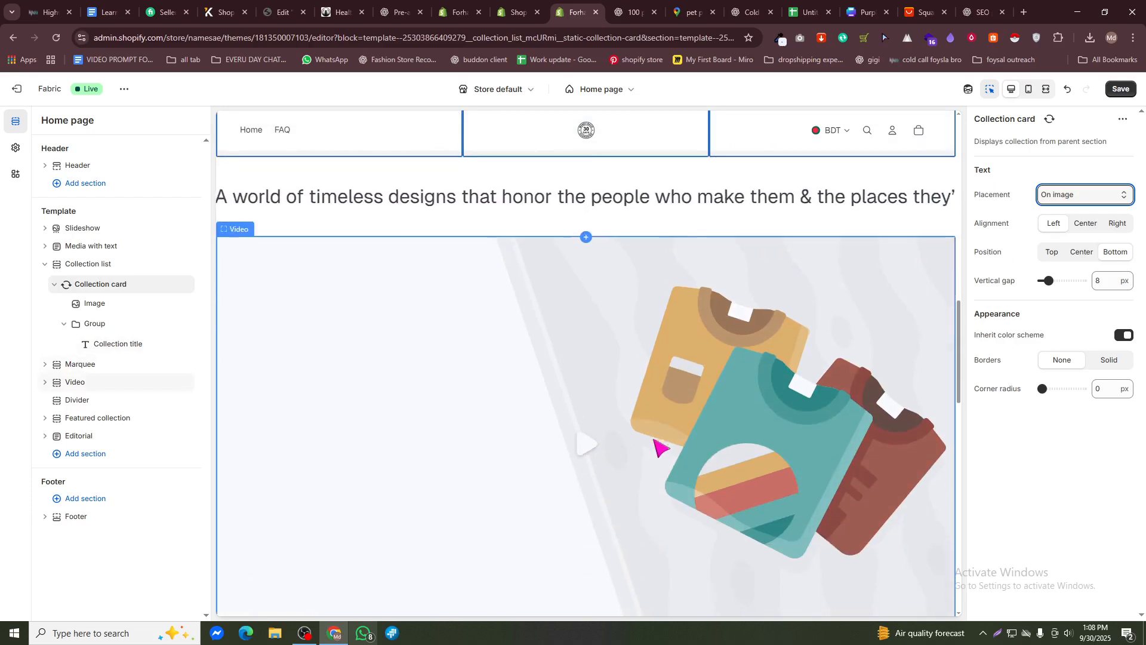
scroll(693, 453, "down", 12)
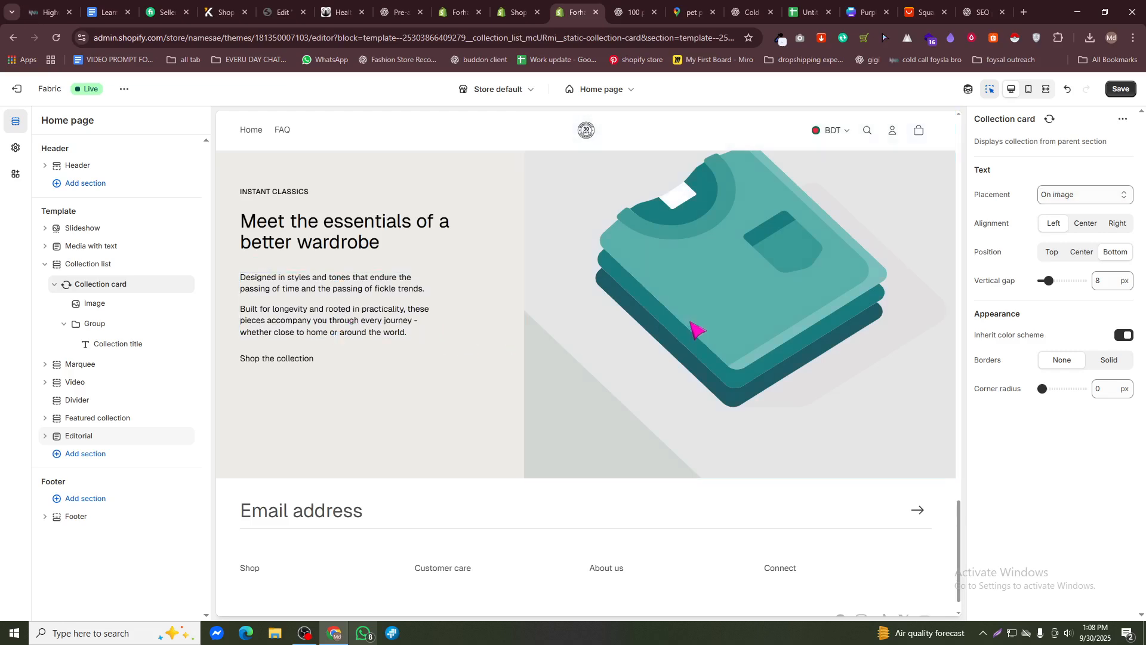
left_click(694, 327)
left_click(1064, 190)
left_click(624, 362)
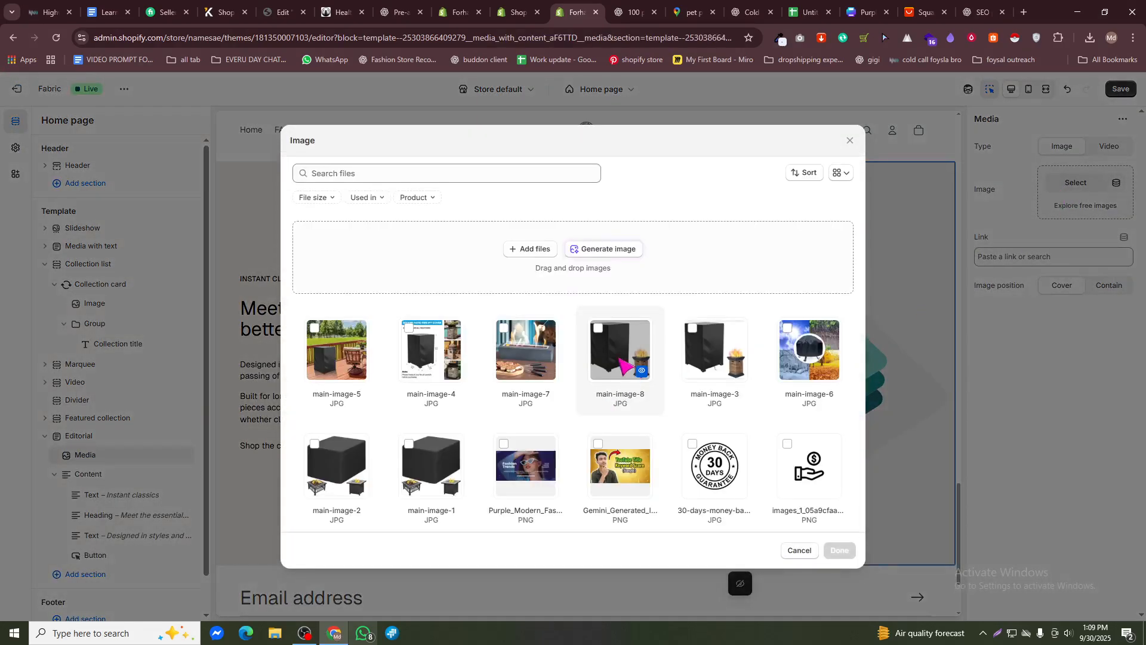
left_click(840, 550)
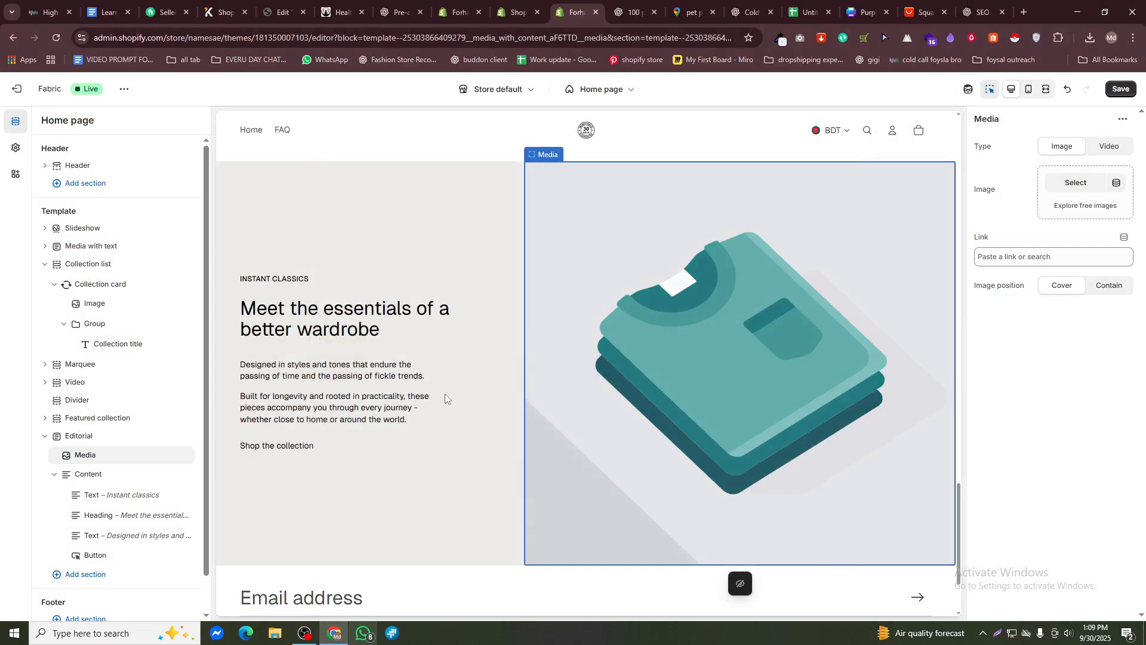
- Switch the home page video block's source to External URL
scroll(469, 453, "down", 2)
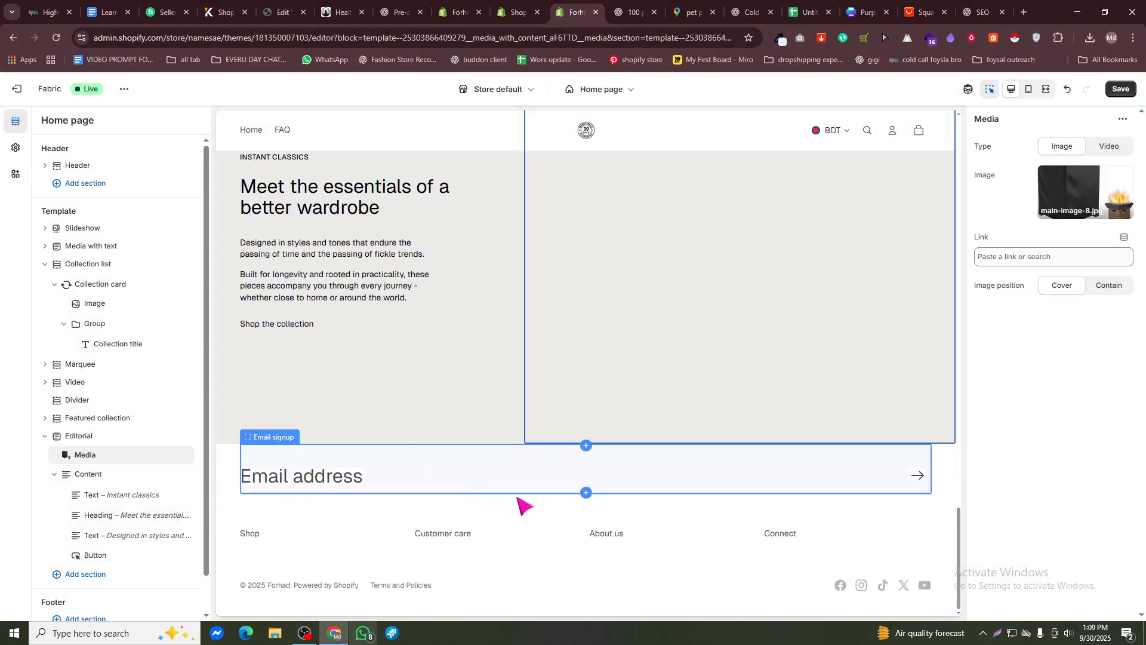
scroll(522, 503, "up", 10)
scroll(481, 404, "down", 4)
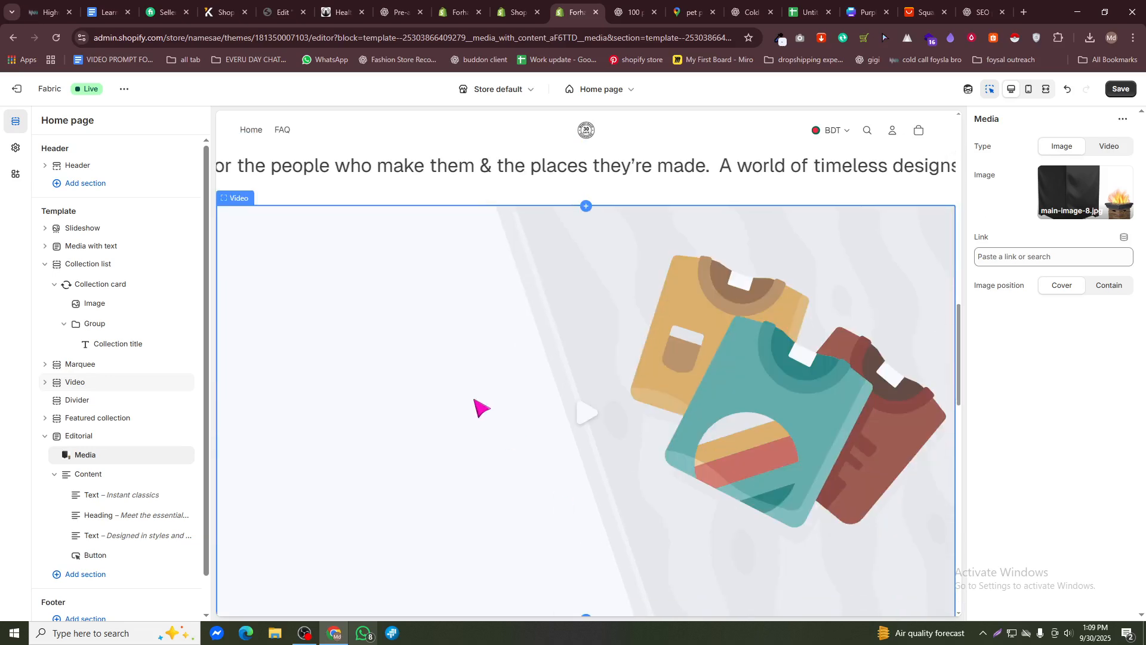
left_click(481, 404)
left_click(1081, 177)
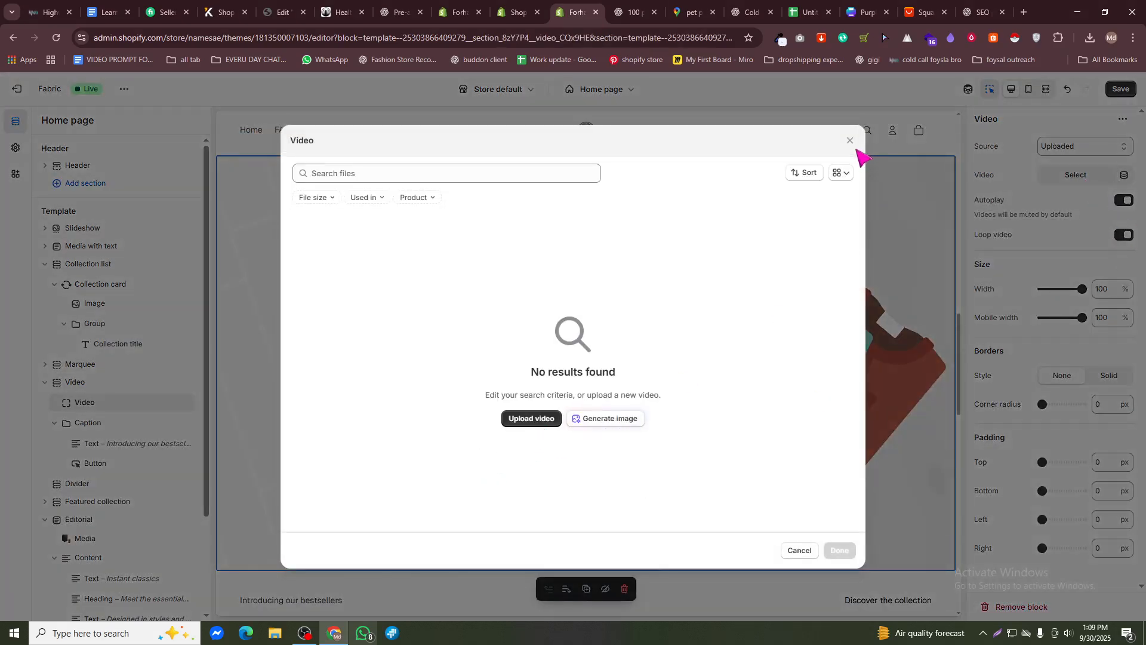
left_click(1080, 144)
left_click(1075, 148)
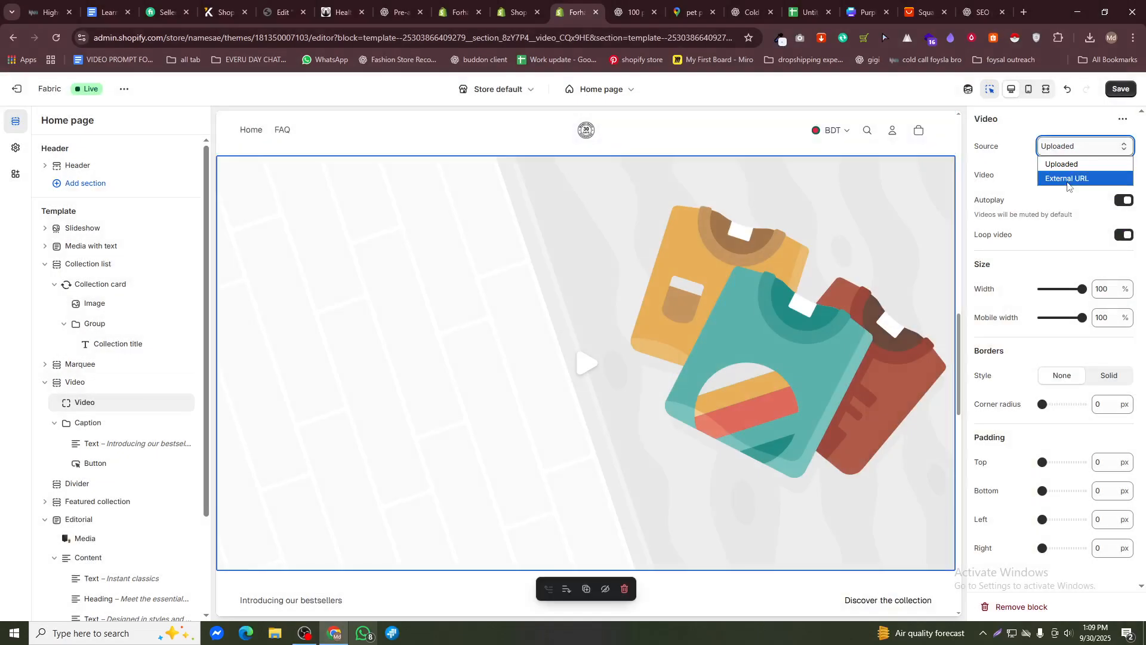
left_click(1068, 182)
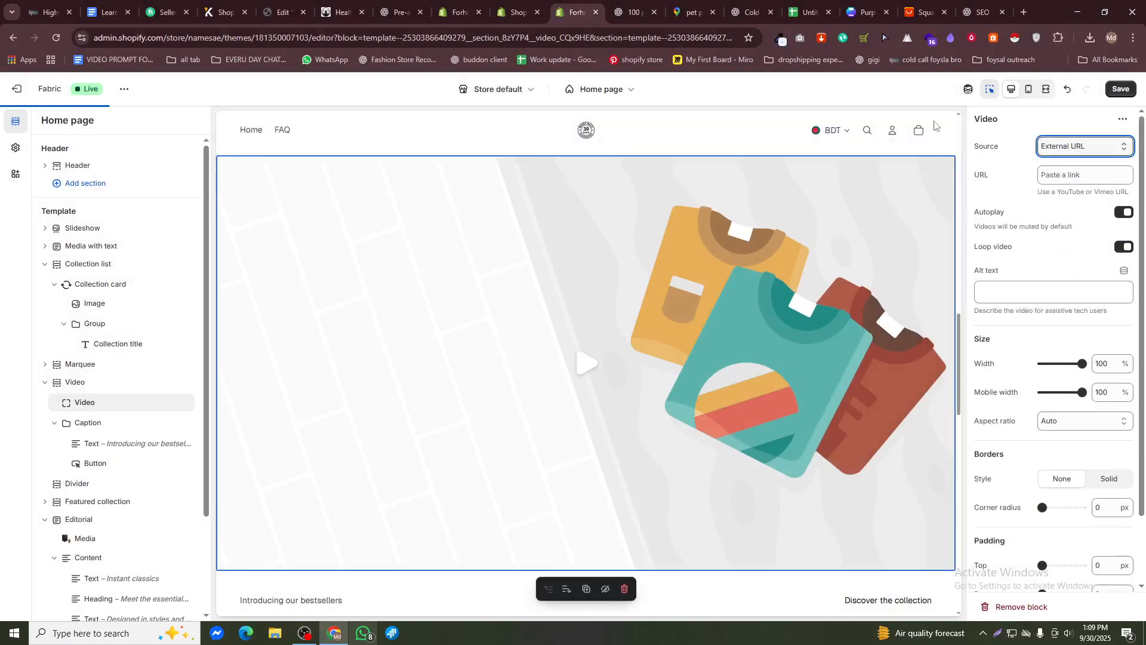
- Copy the link of the YouTube video "STOP BEING DISTRACTED AND REMEMBER WHY YOU STARTED" and paste it as the video block's URL
left_click(1023, 12)
left_click(711, 306)
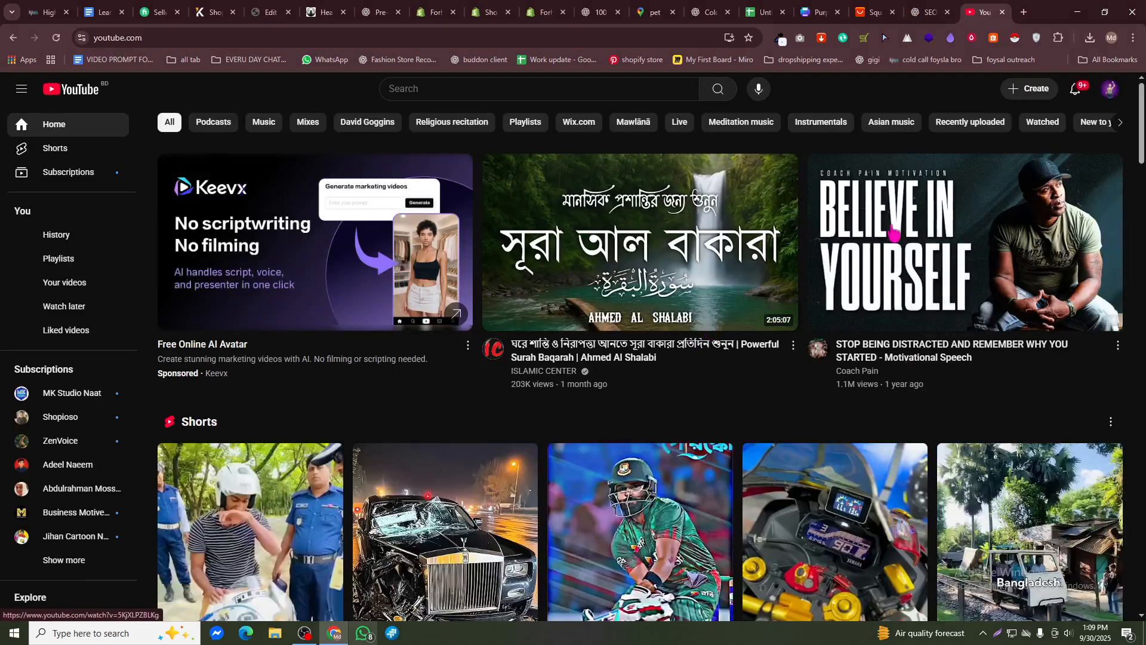
right_click(910, 230)
left_click(944, 334)
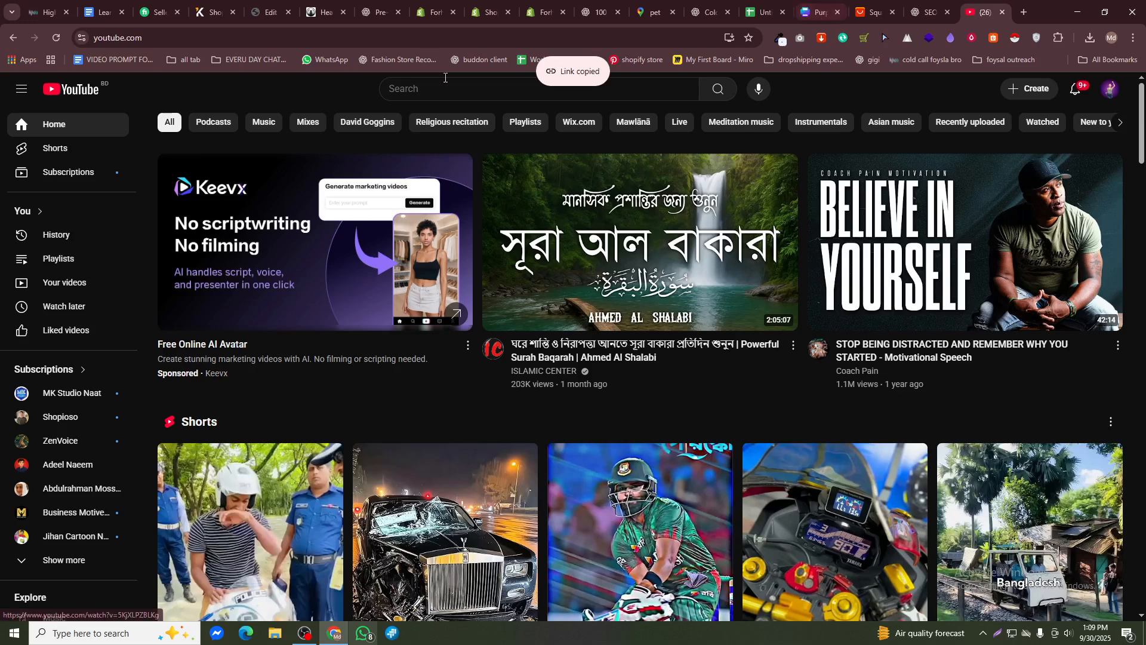
left_click(477, 6)
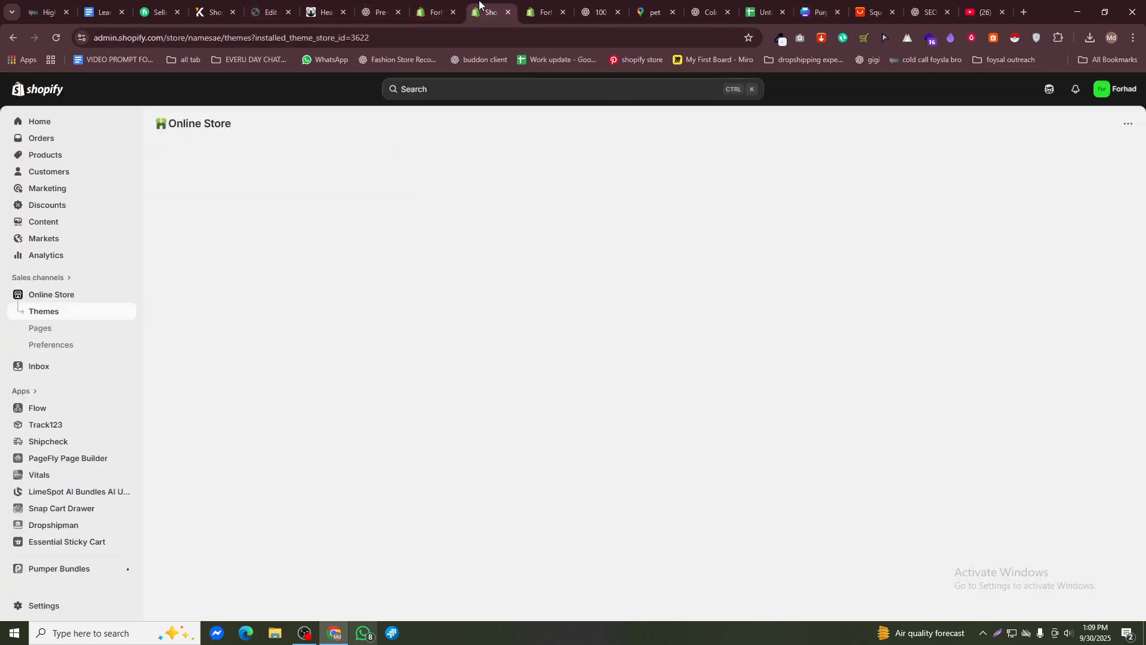
left_click(541, 8)
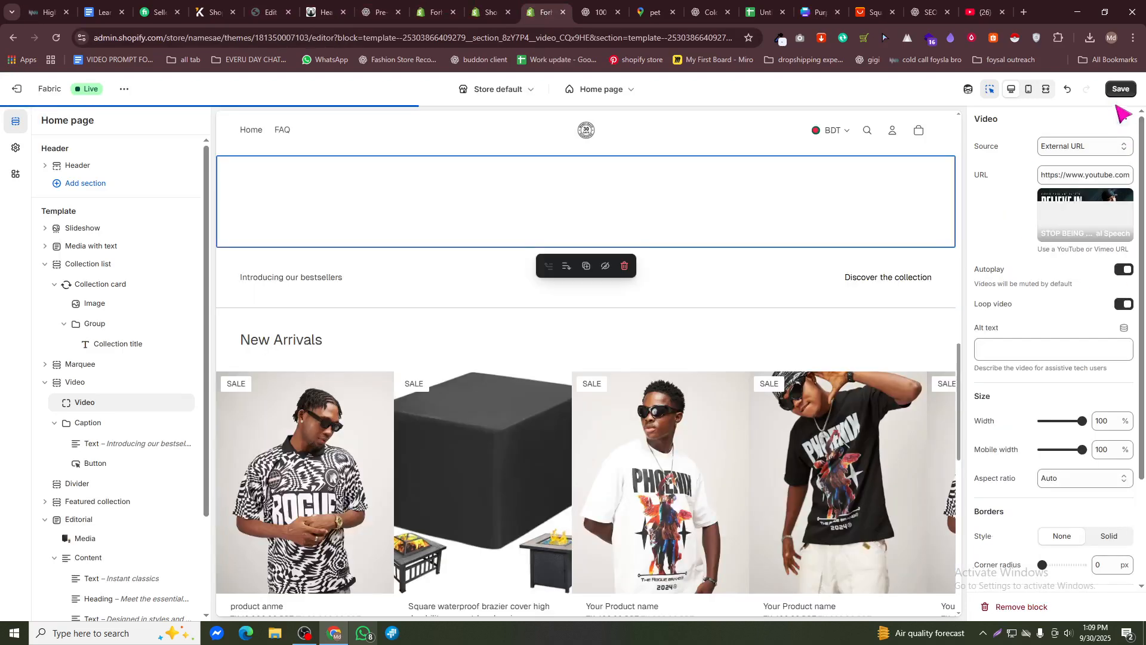
- Try the Portrait aspect ratio on the embedded video, but settle on Landscape
scroll(758, 337, "up", 6)
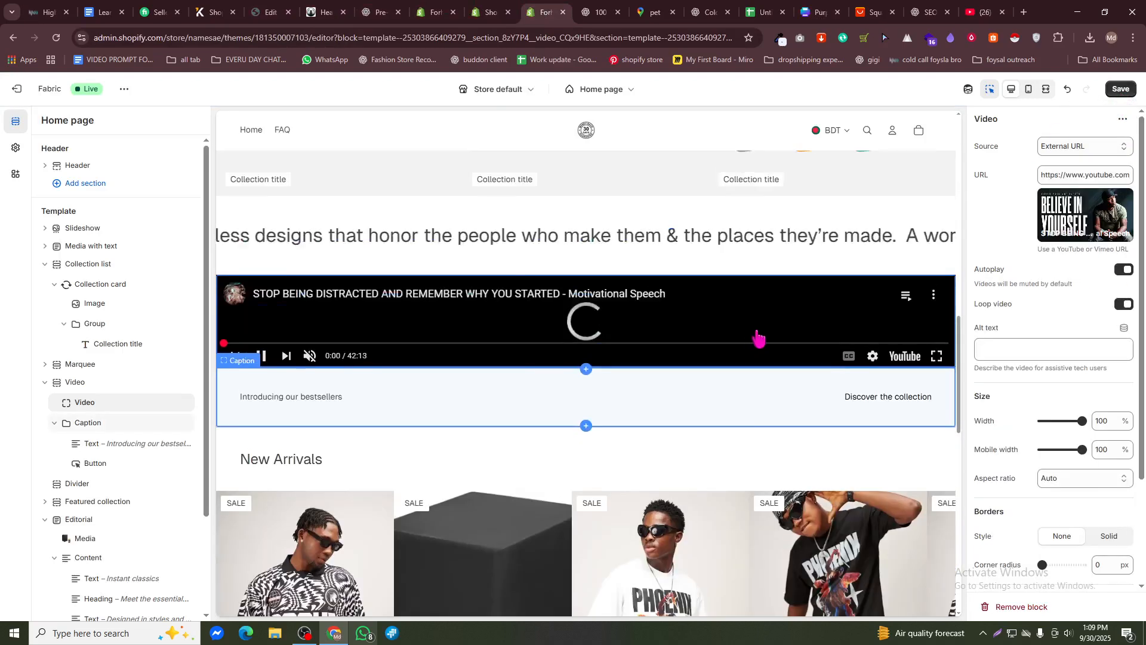
scroll(690, 464, "down", 3)
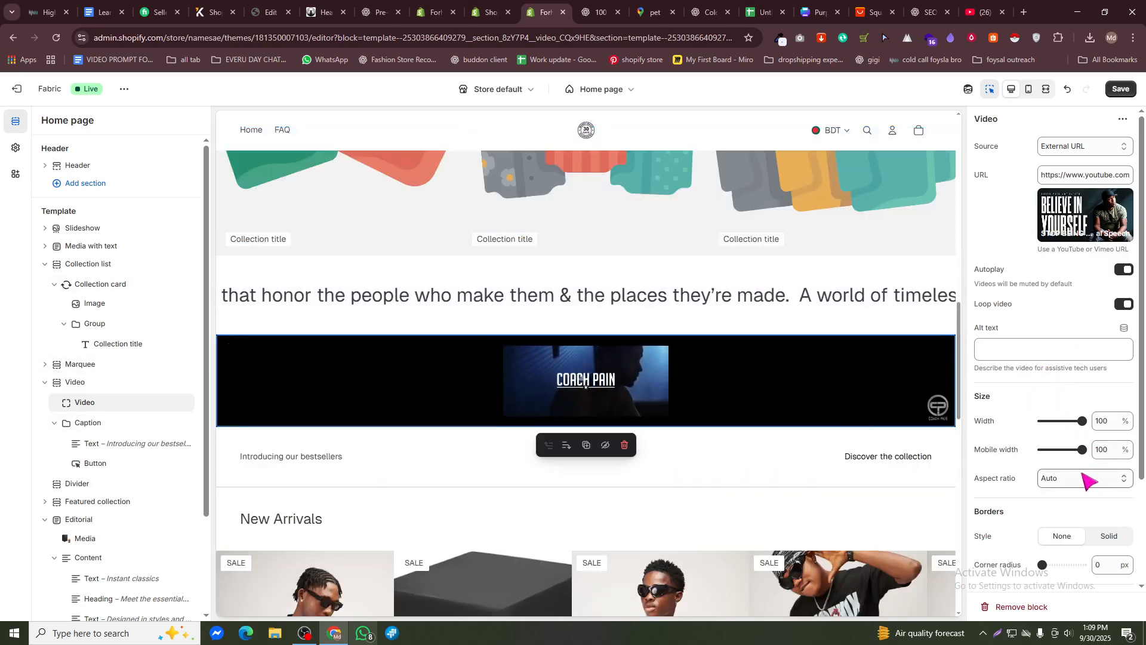
scroll(1086, 472, "down", 1)
left_click(1076, 420)
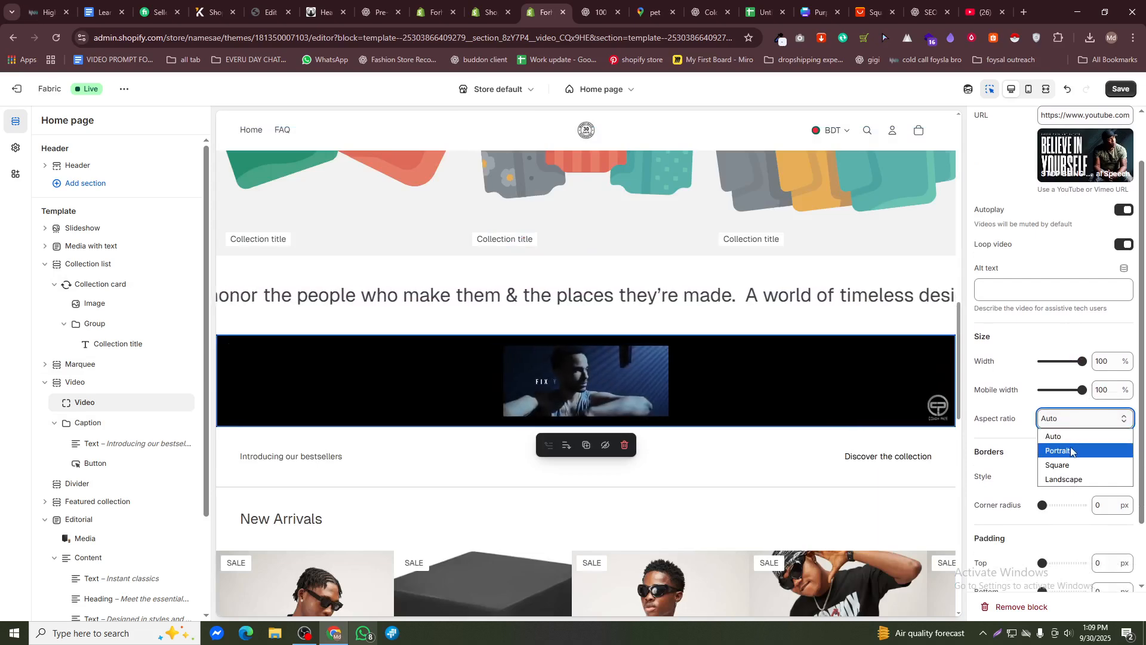
left_click(1066, 451)
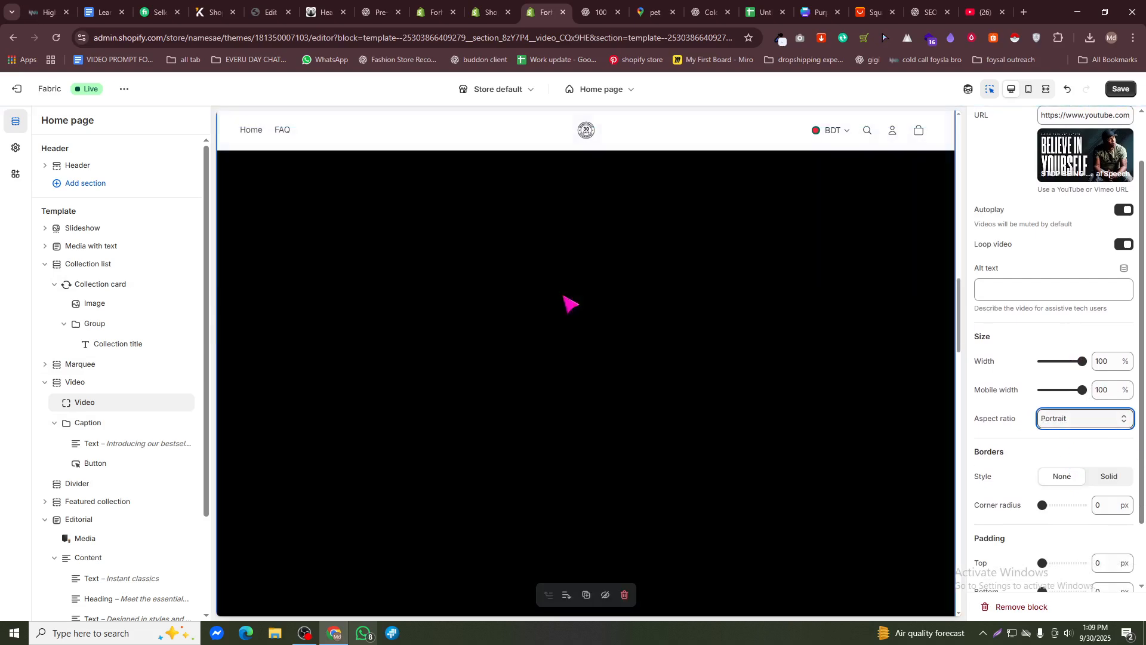
left_click(1051, 418)
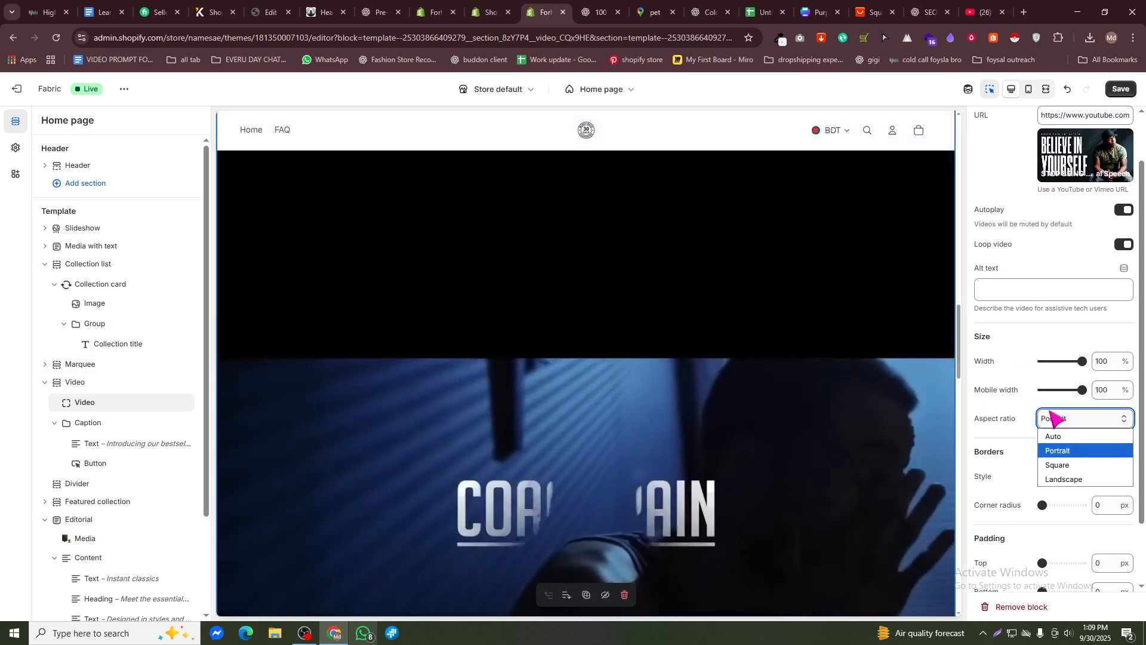
left_click(1084, 480)
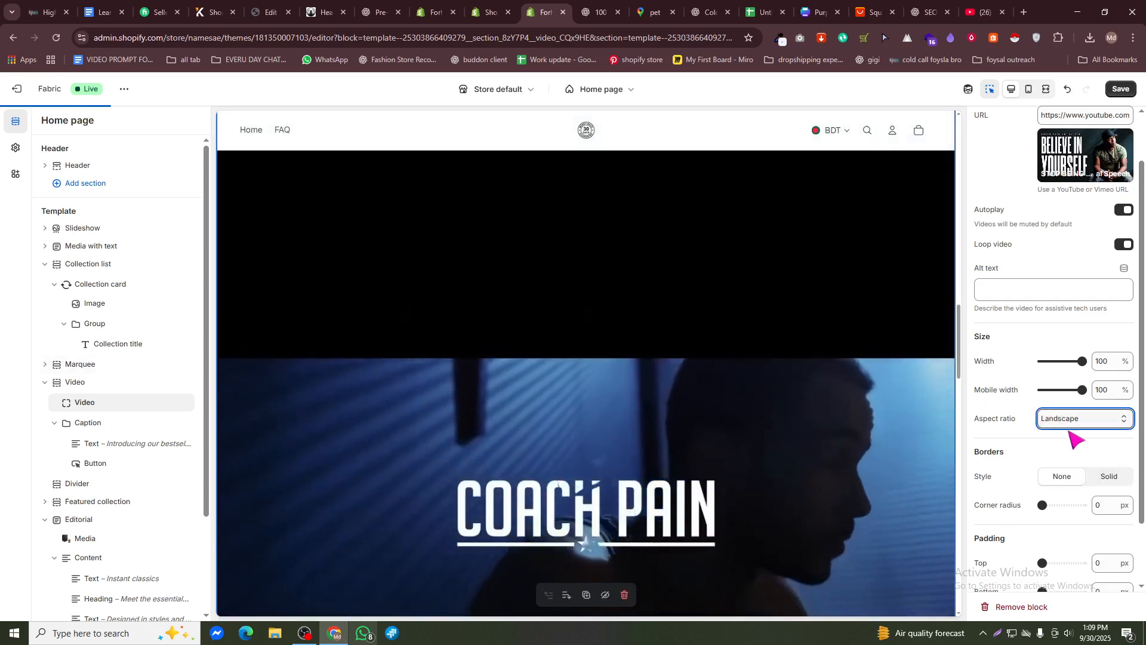
left_click(1075, 419)
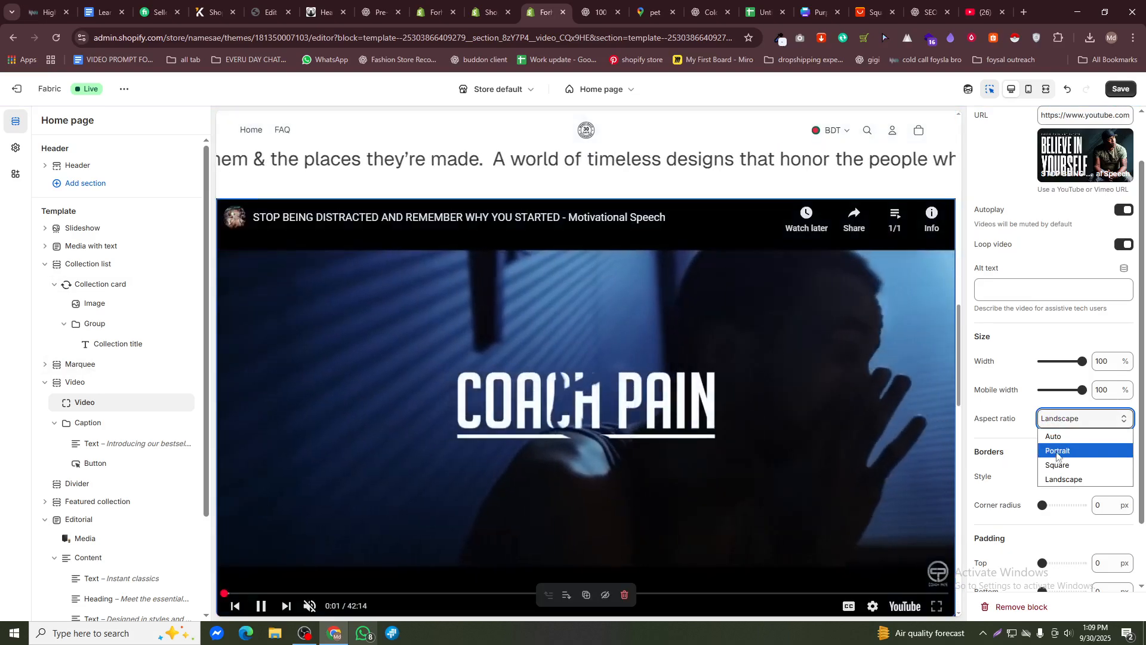
left_click(1008, 419)
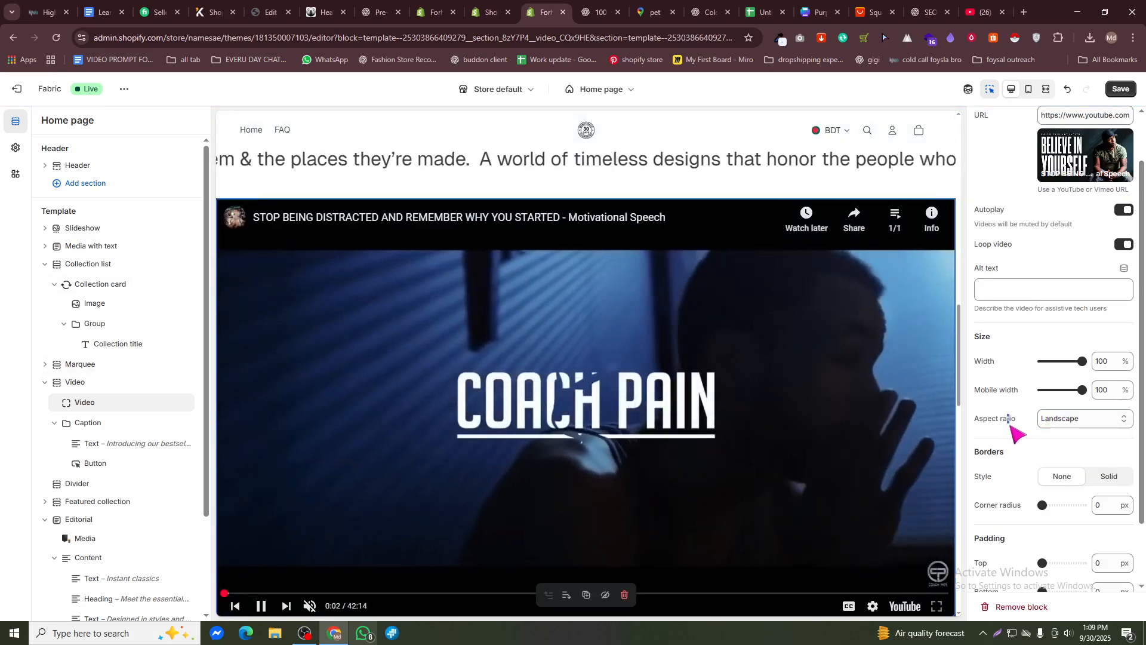
- Assign the Best Selling, BestieBundle and Hot Pick collections to the home page's Collection list section
scroll(604, 382, "up", 10)
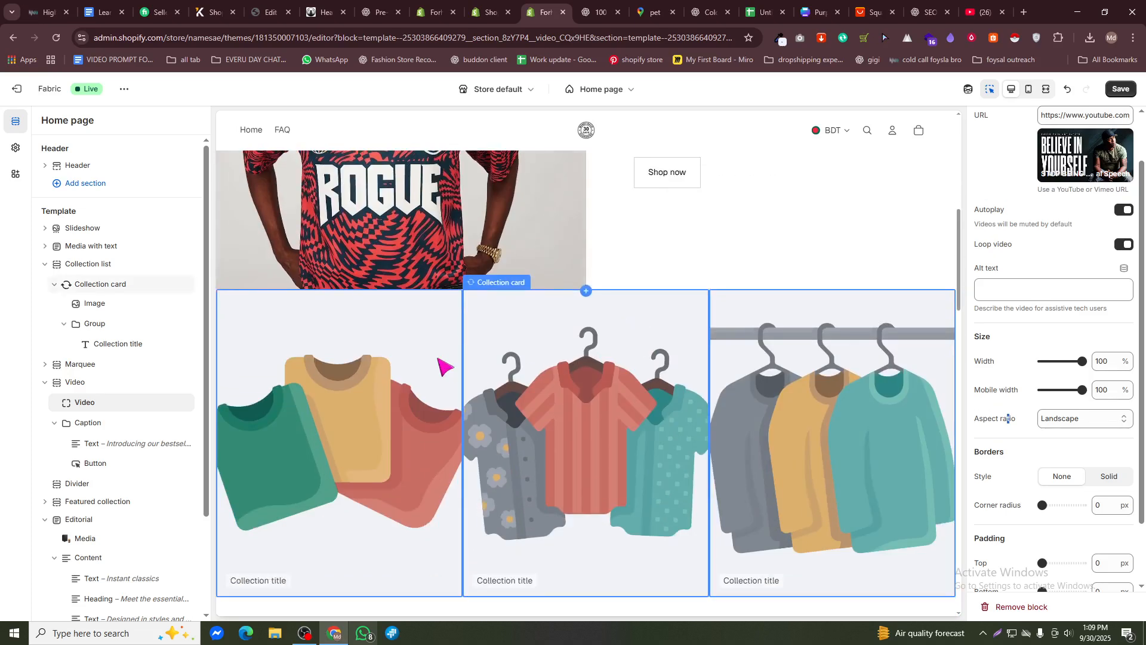
left_click(248, 310)
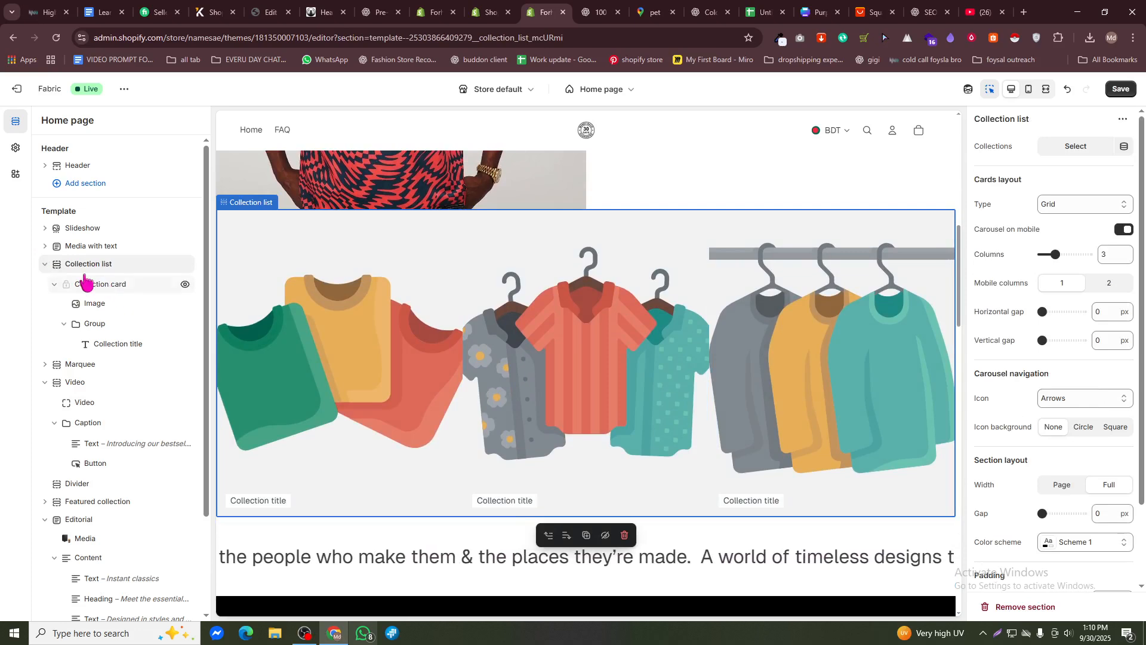
left_click(1073, 147)
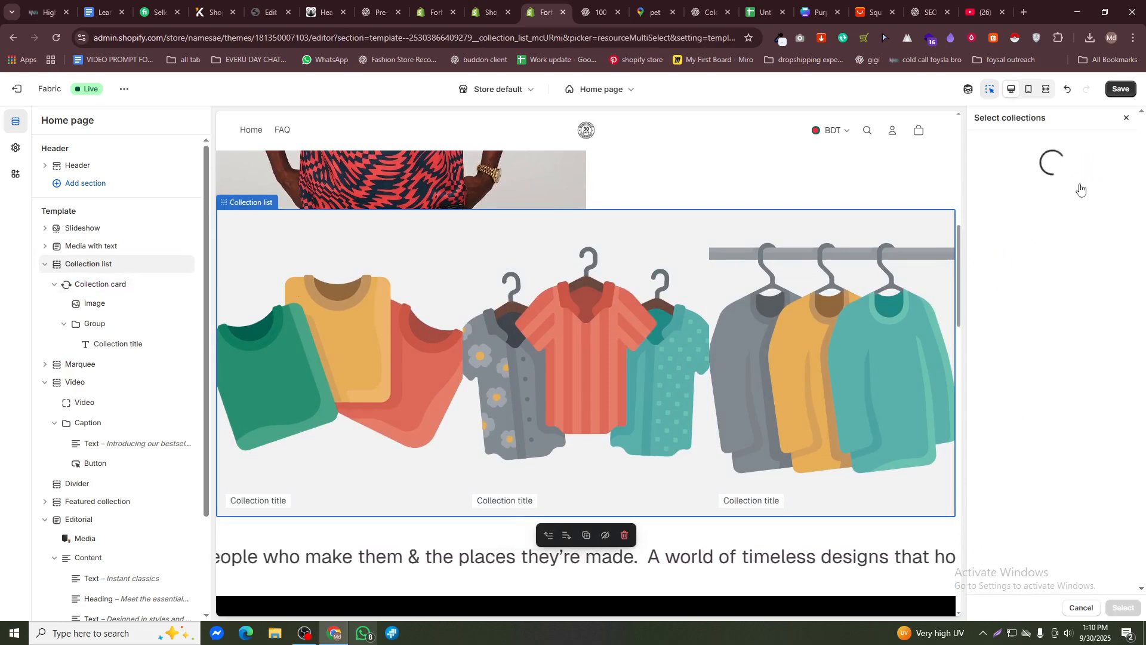
left_click(1052, 203)
left_click(1048, 234)
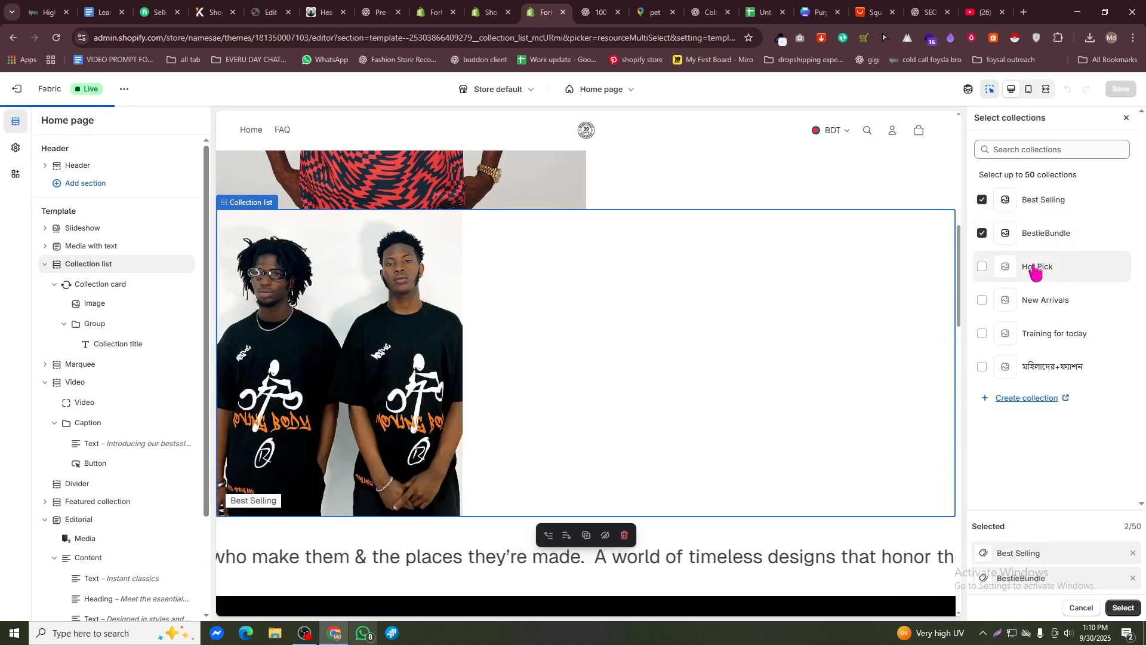
left_click(1036, 268)
left_click(1030, 301)
left_click(1025, 341)
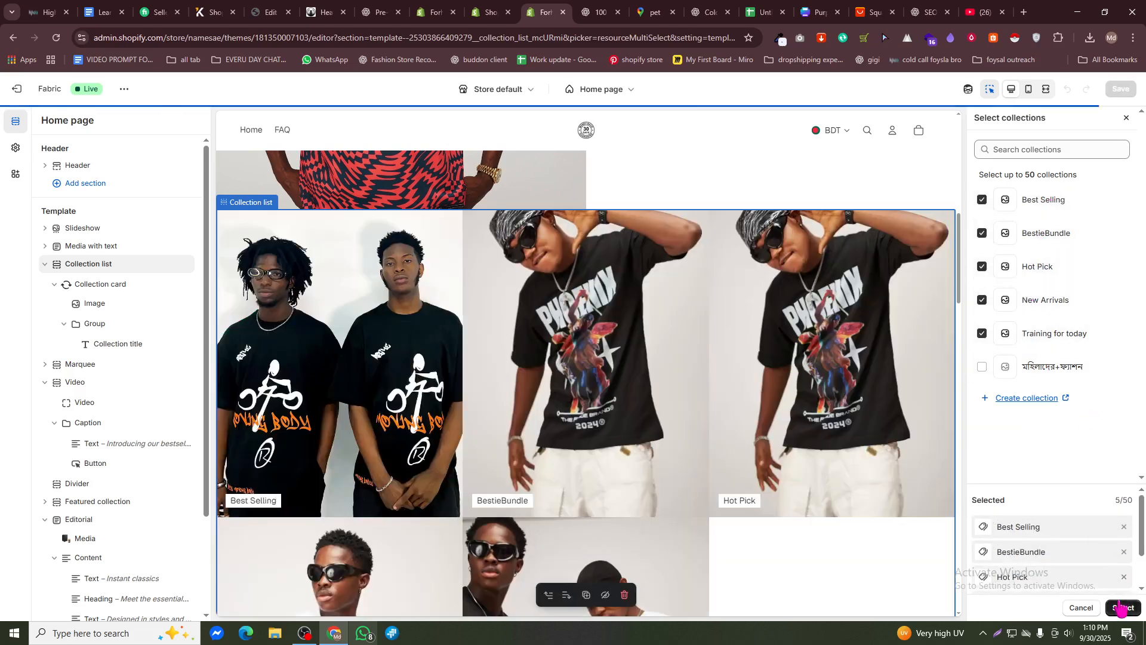
left_click(1026, 334)
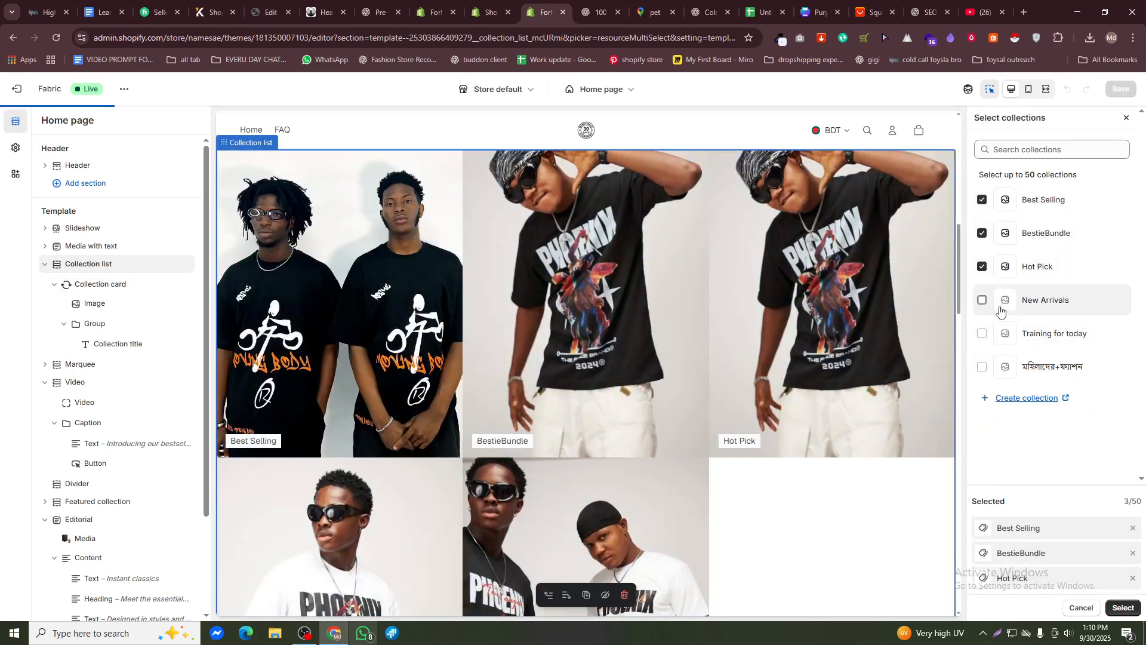
left_click(1043, 302)
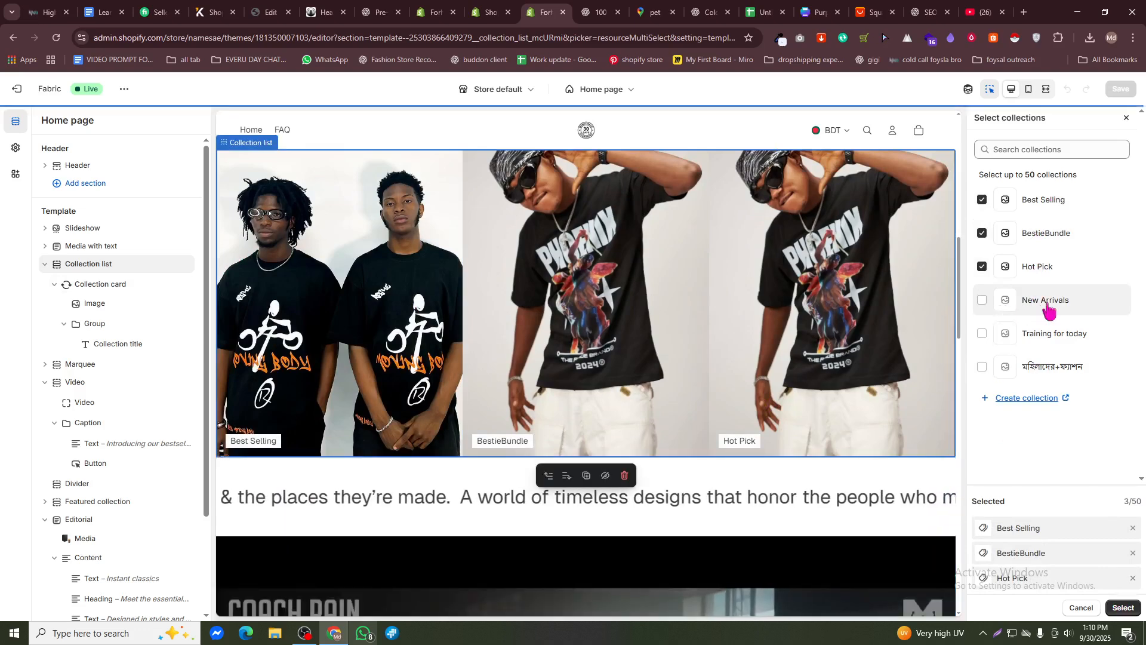
left_click(1123, 608)
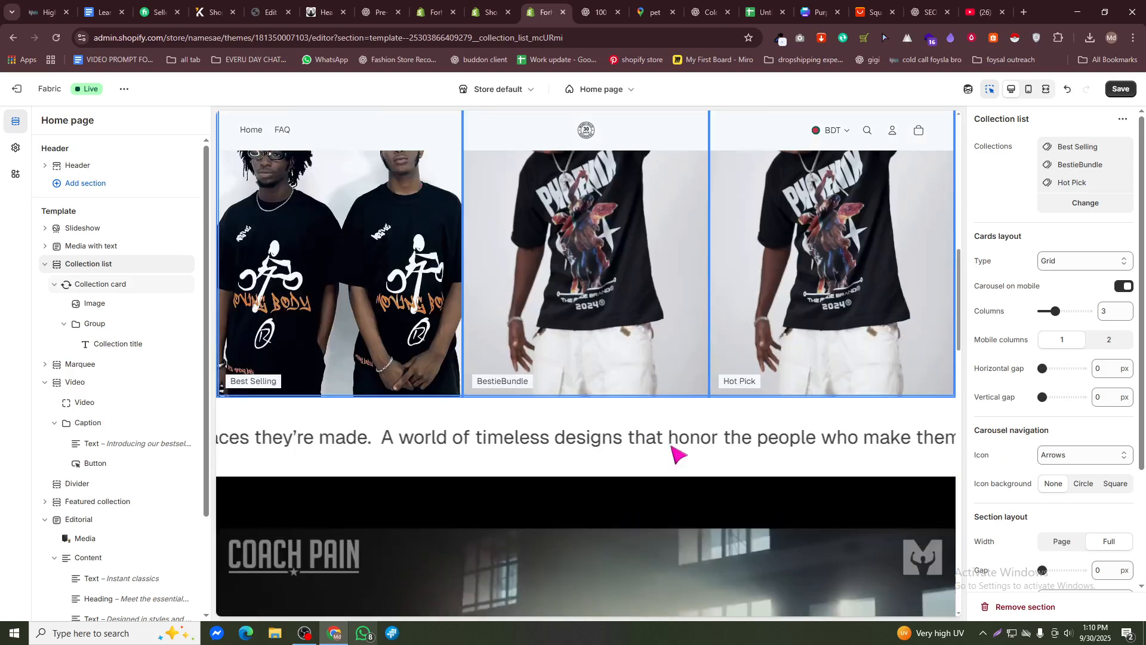
- Review the customized home page preview from the slideshow banner down to the footer
scroll(671, 410, "down", 7)
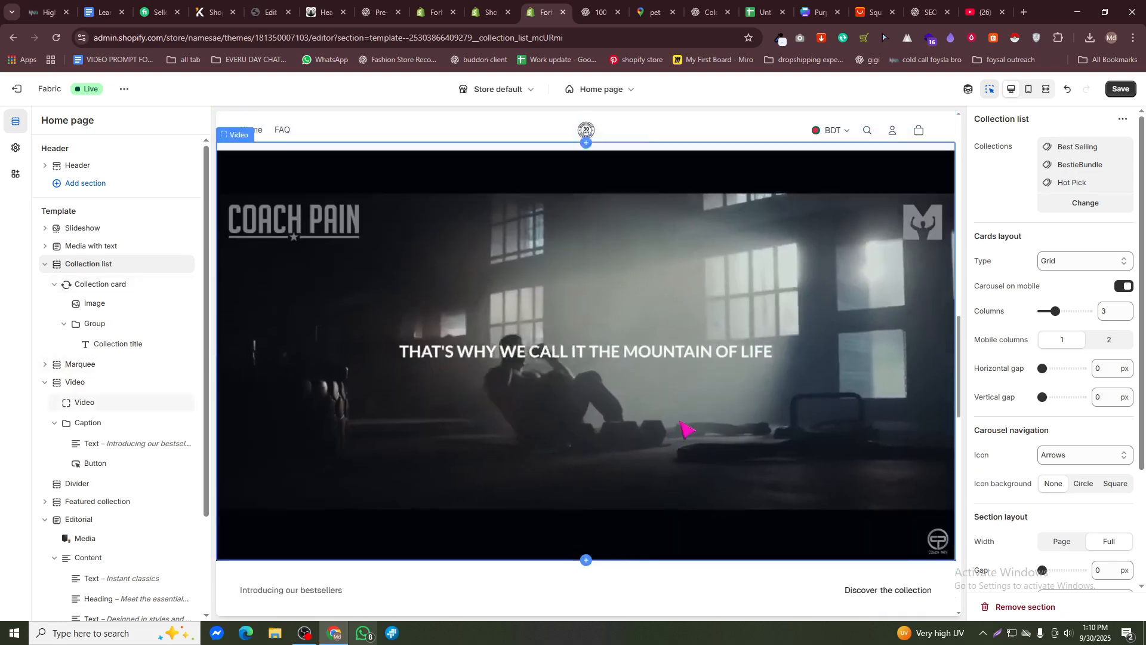
scroll(698, 428, "up", 16)
scroll(720, 422, "down", 2)
scroll(576, 359, "up", 3)
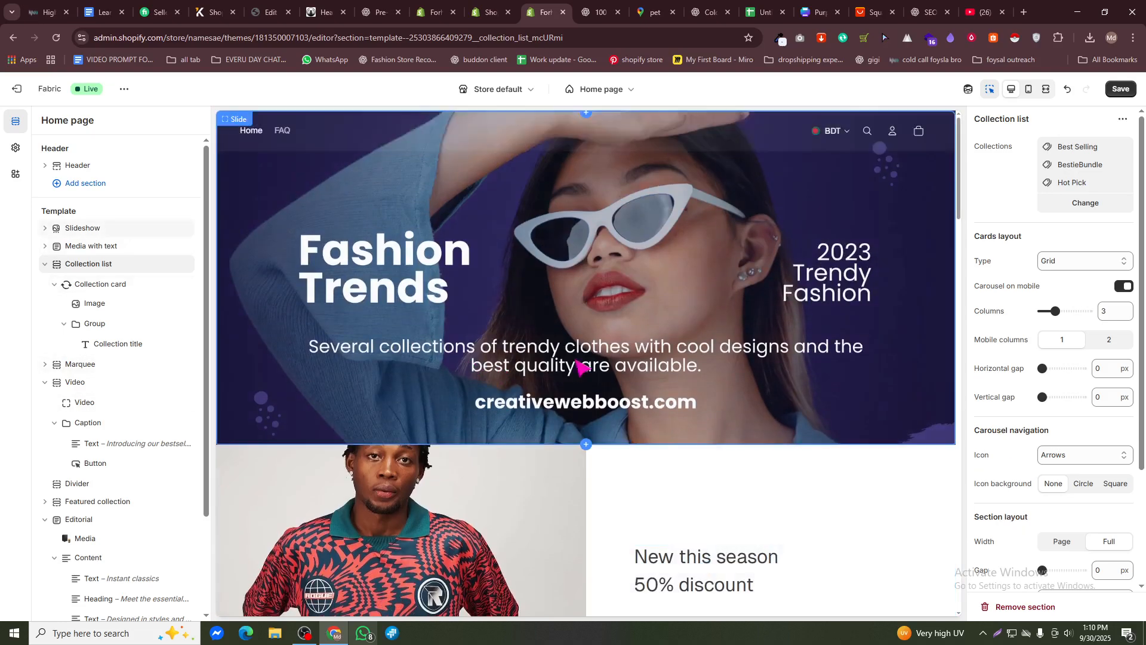
scroll(682, 326, "down", 12)
scroll(698, 334, "down", 18)
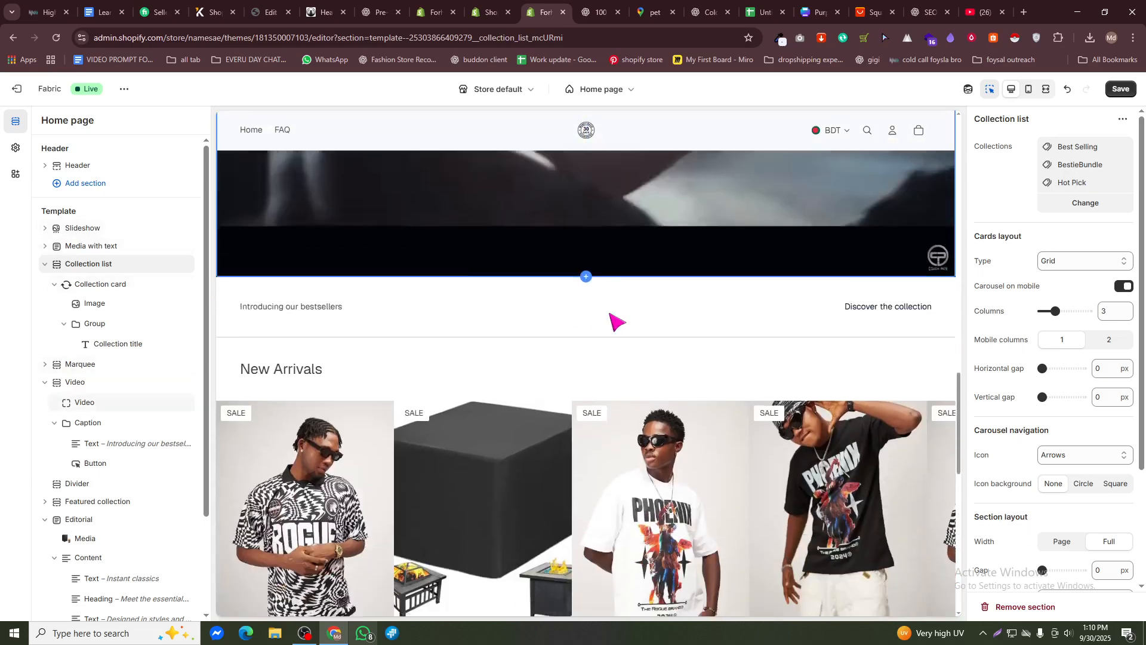
scroll(573, 330, "down", 1)
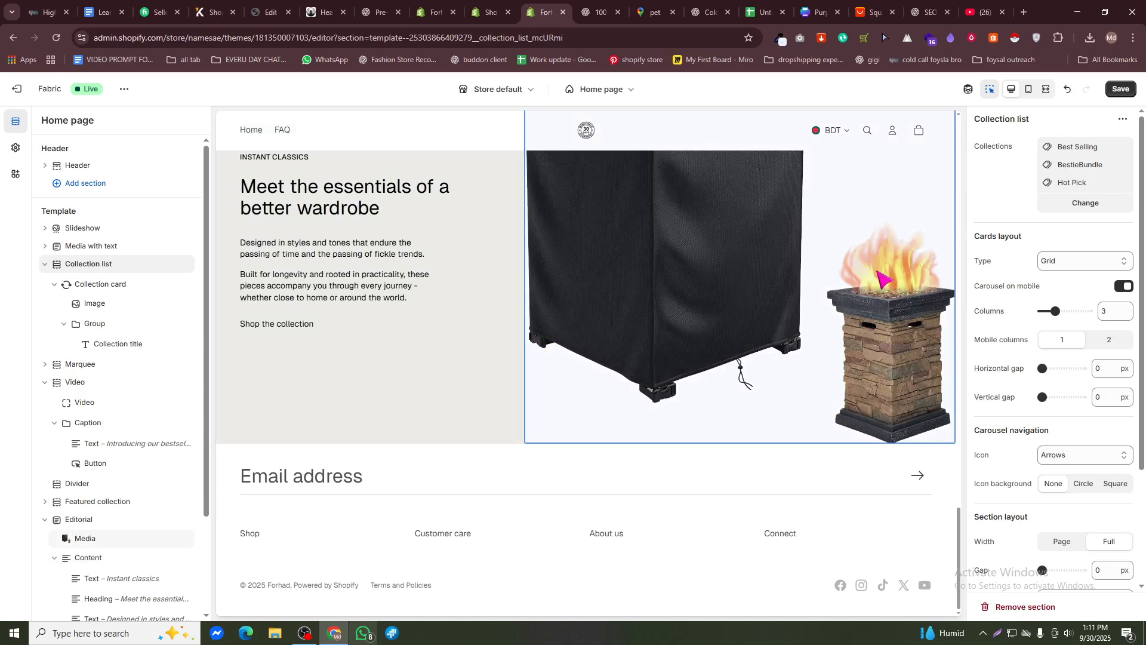
- Open the website creativewebboost.com in a new browser tab
left_click(988, 12)
left_click(1024, 12)
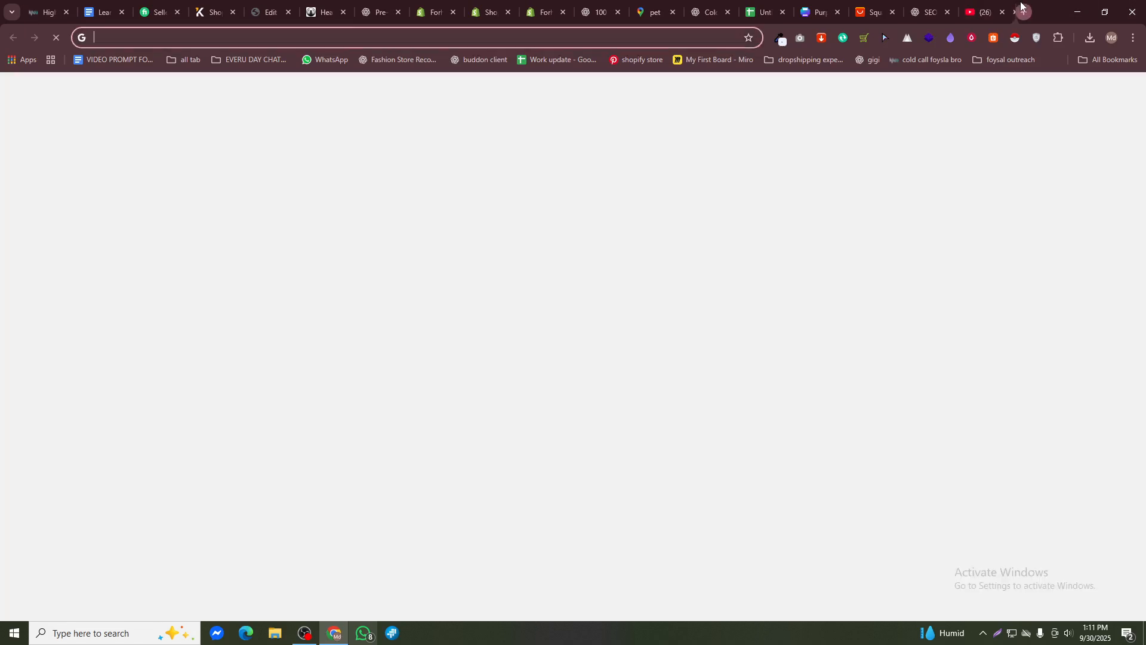
type("creativewebboost.com")
key("Return")
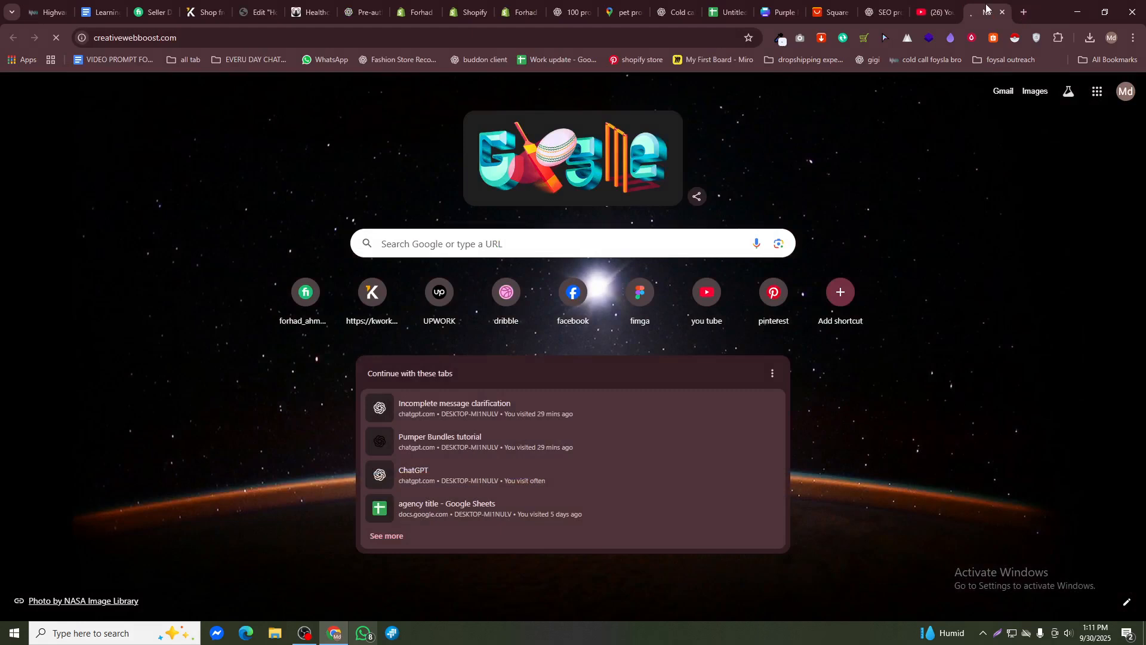